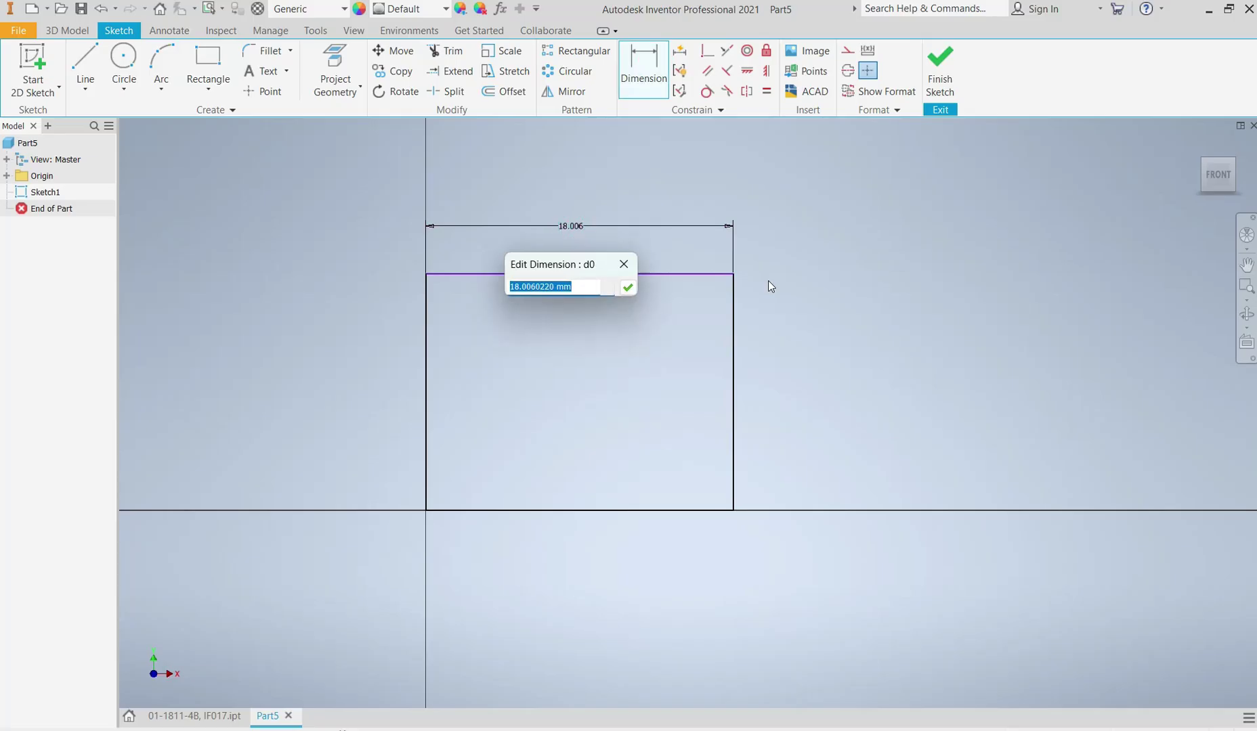
# - Dimension the sketched rectangle with a width of 100 mm and a height of 50 mm
pyautogui.press('Return')
pyautogui.scroll(5, 544, 402)
pyautogui.scroll(-2, 572, 399)
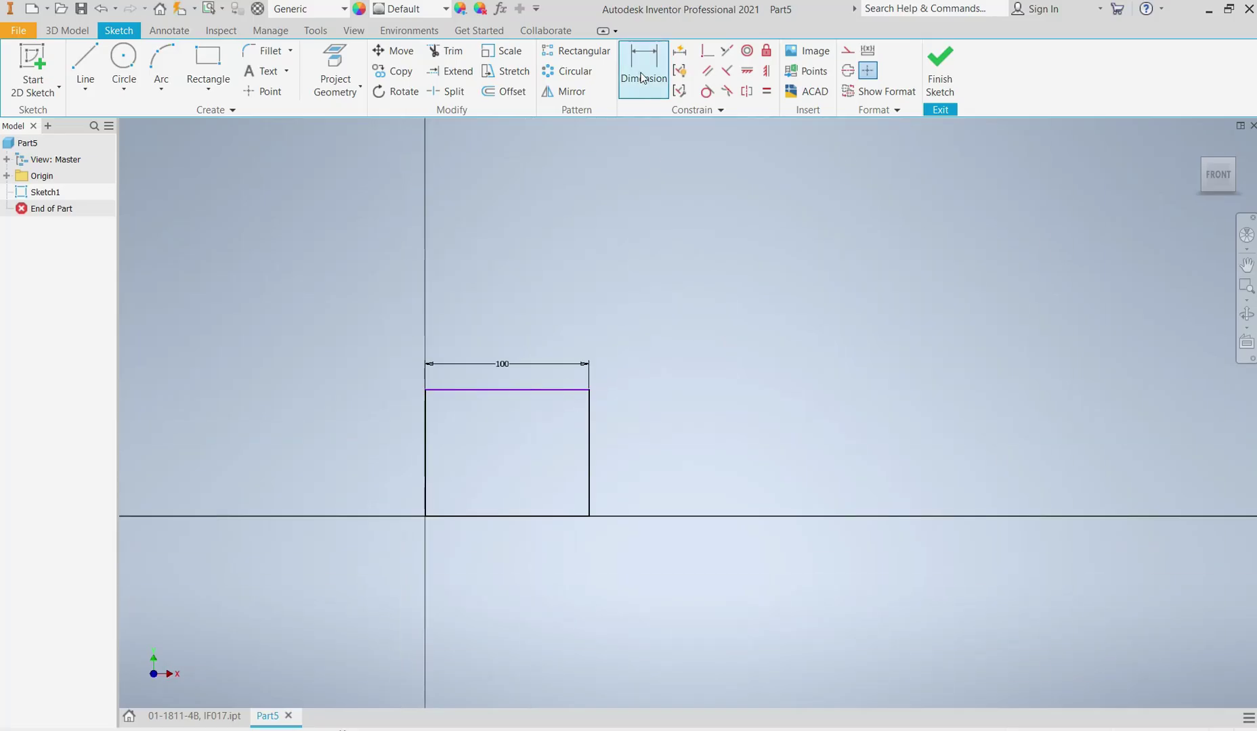
pyautogui.click(587, 432)
pyautogui.click(654, 440)
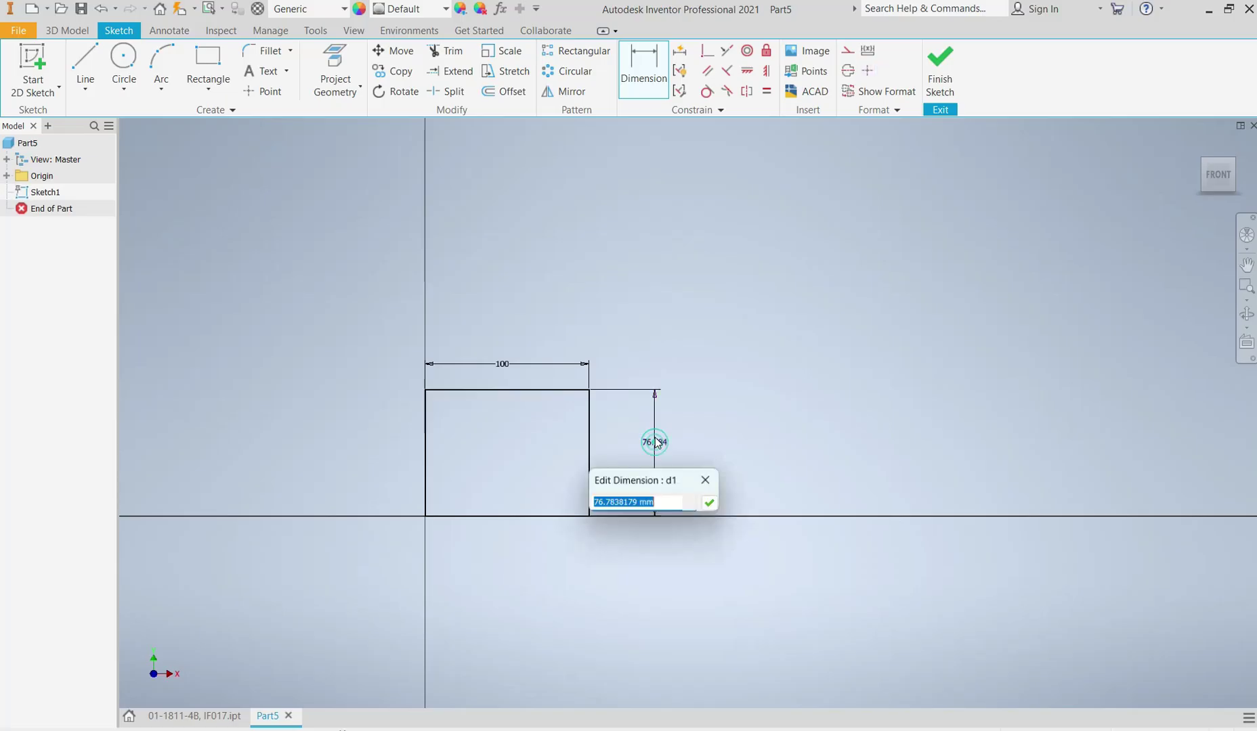
pyautogui.write('50')
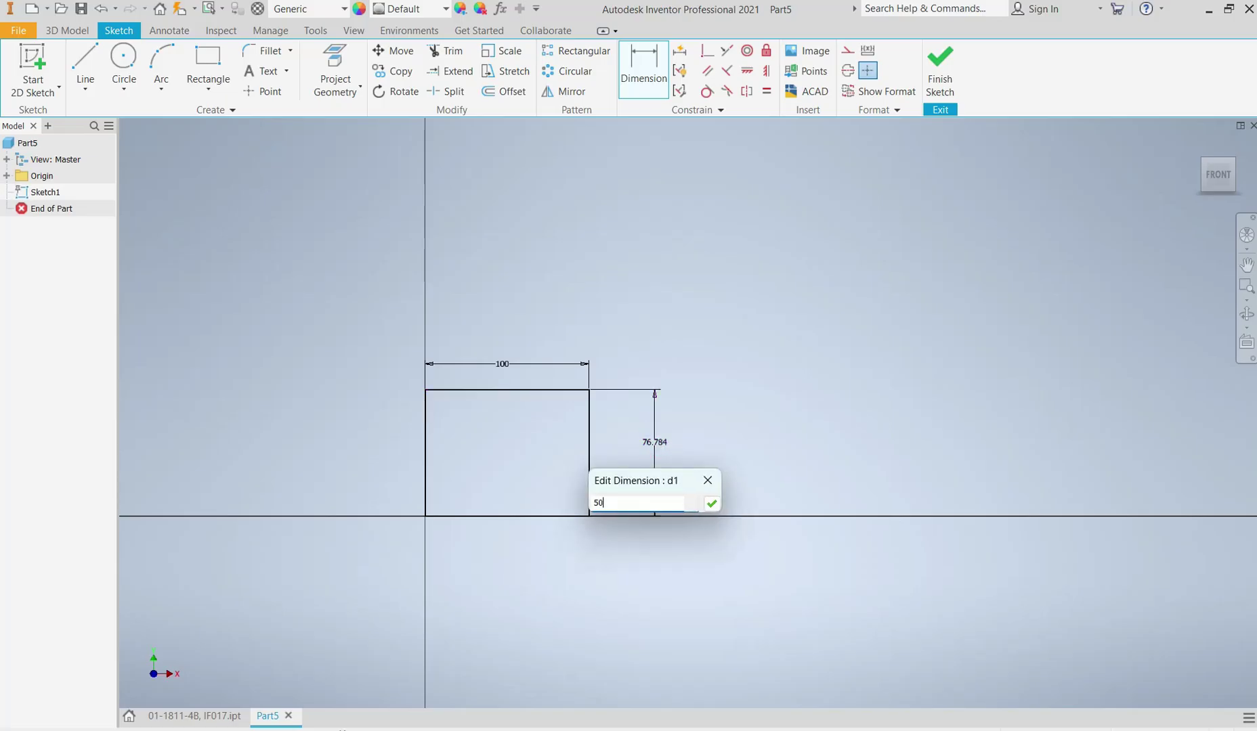
pyautogui.press('Return')
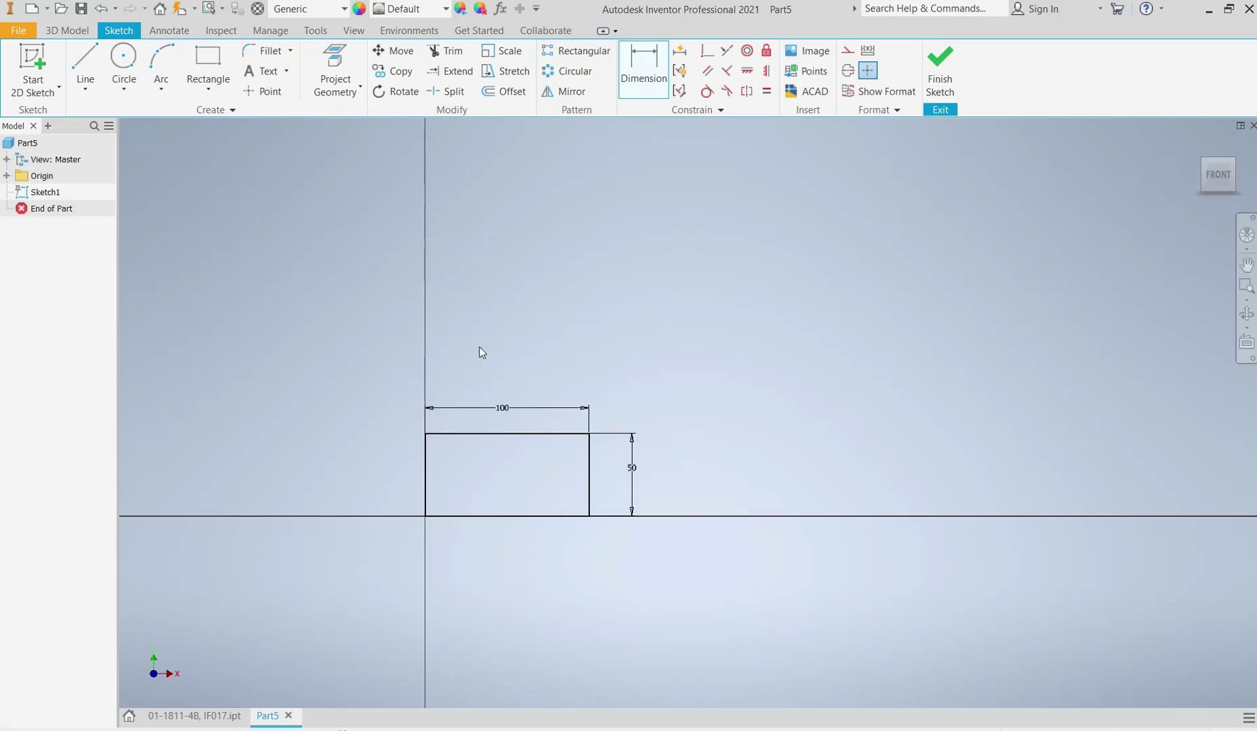
# - Set up an extrusion of the rectangle with a distance of 50 mm
pyautogui.click(67, 30)
pyautogui.click(87, 57)
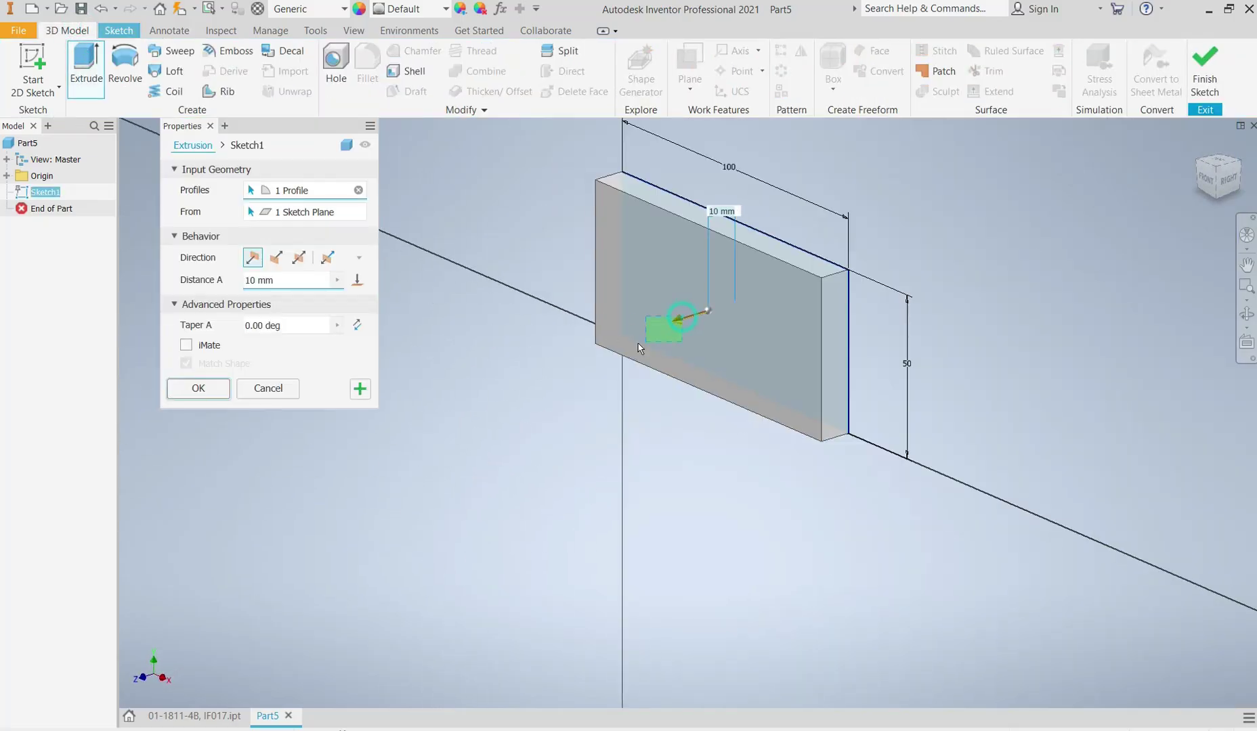
pyautogui.click(638, 344)
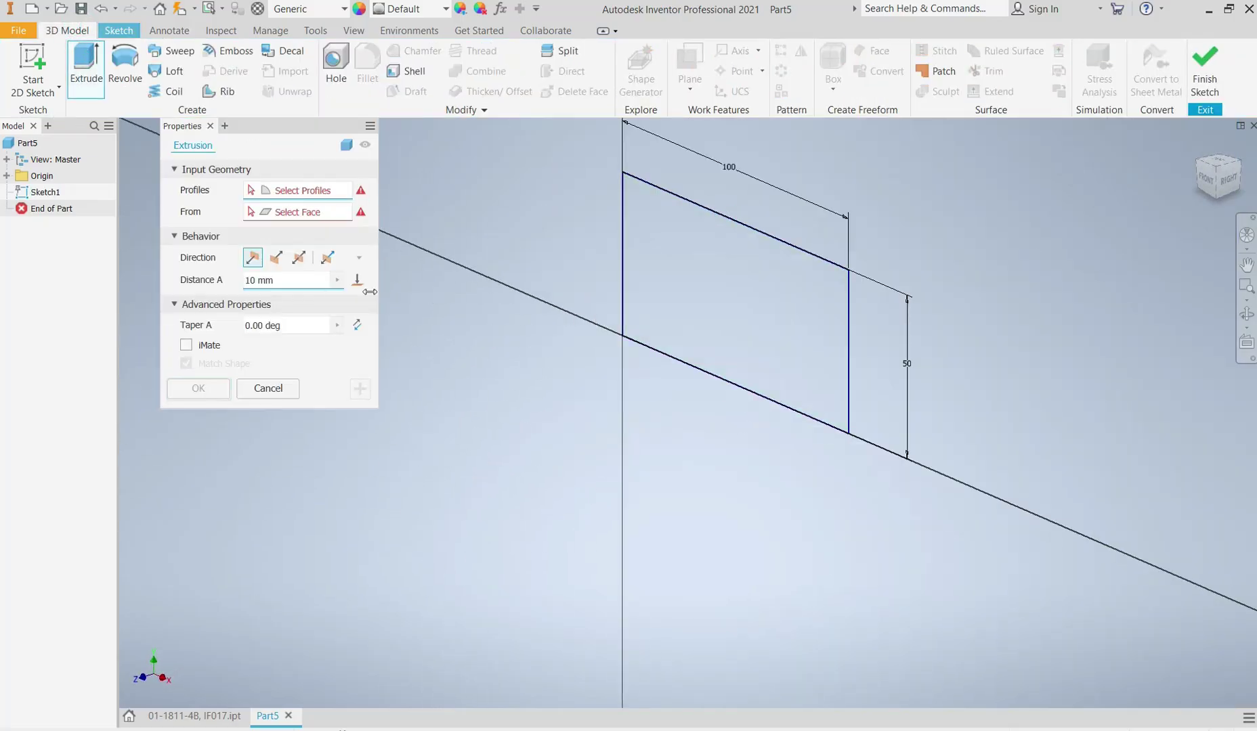
pyautogui.click(722, 340)
pyautogui.moveTo(682, 320); pyautogui.dragTo(631, 354)
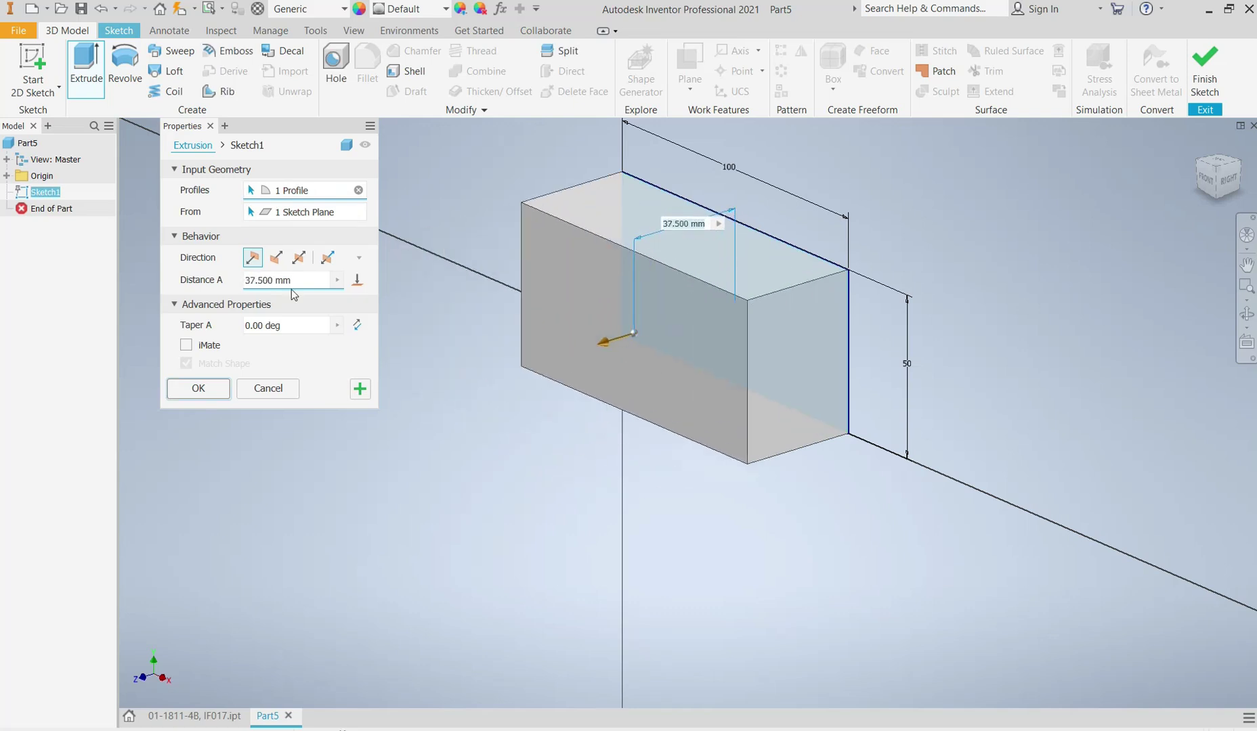
pyautogui.click(293, 283)
pyautogui.write('50')
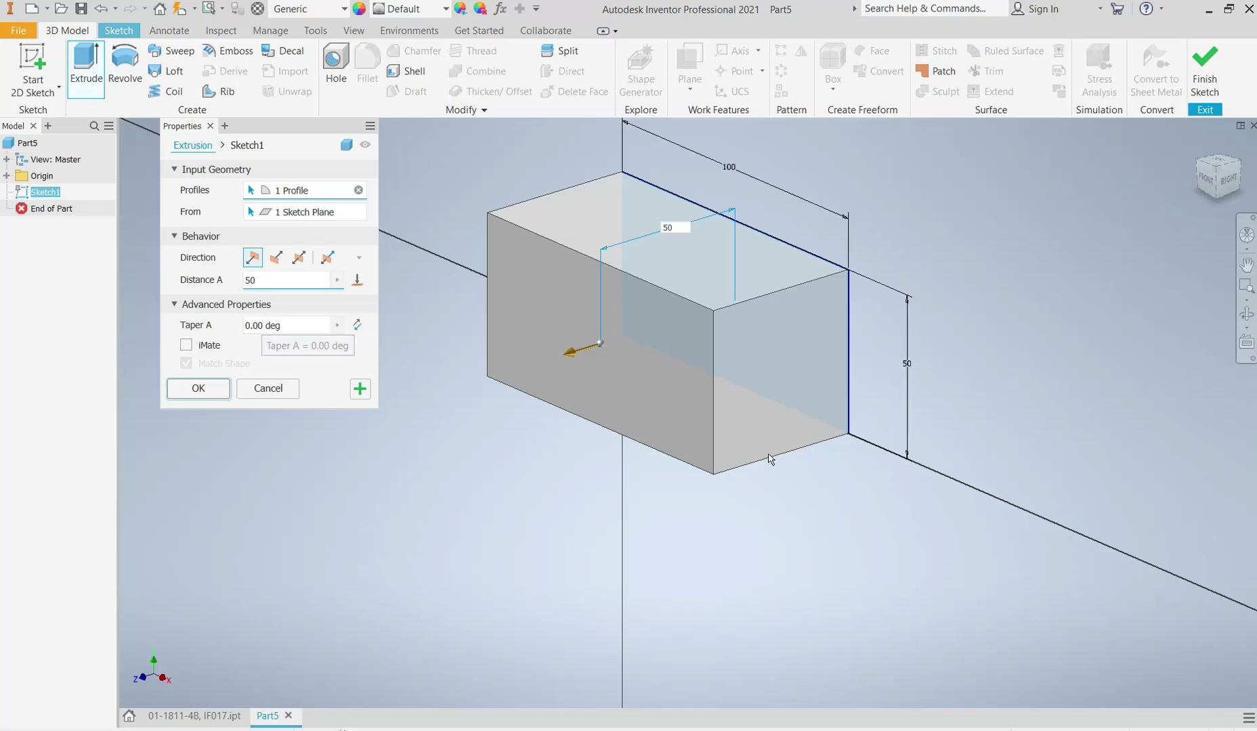
# - Try a 45-degree taper on the extrusion so the block widens away from the sketch
pyautogui.keyDown('shift'); pyautogui.moveTo(797, 410); pyautogui.dragTo(751, 378, button='middle'); pyautogui.keyUp('shift')
pyautogui.scroll(-3, 869, 356)
pyautogui.scroll(4, 838, 351)
pyautogui.press('F6')
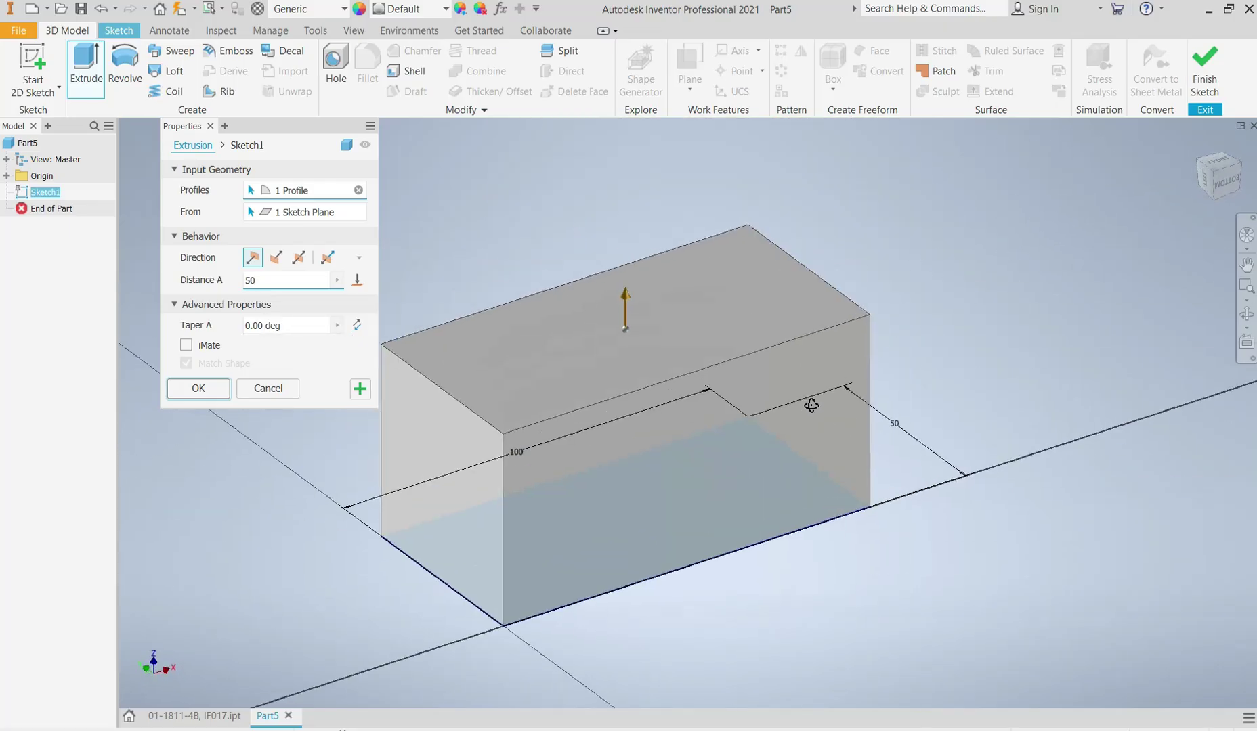
pyautogui.click(290, 324)
pyautogui.write('45')
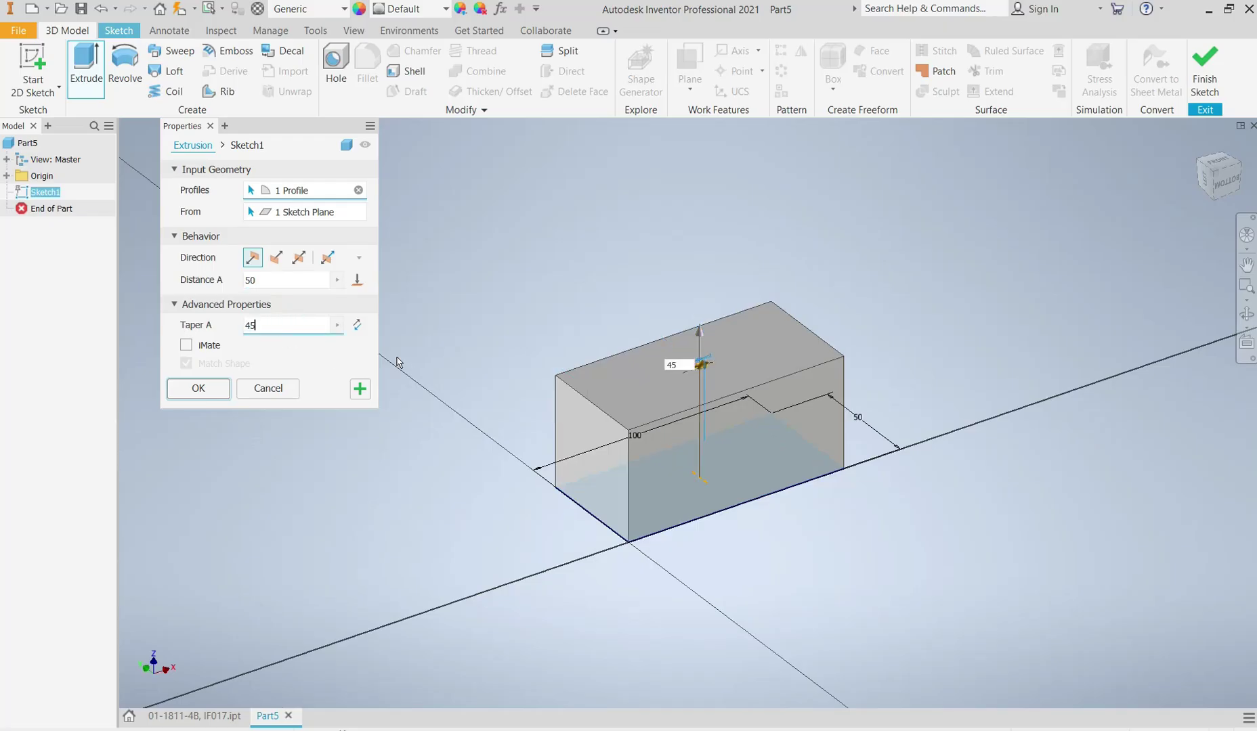
pyautogui.click(357, 326)
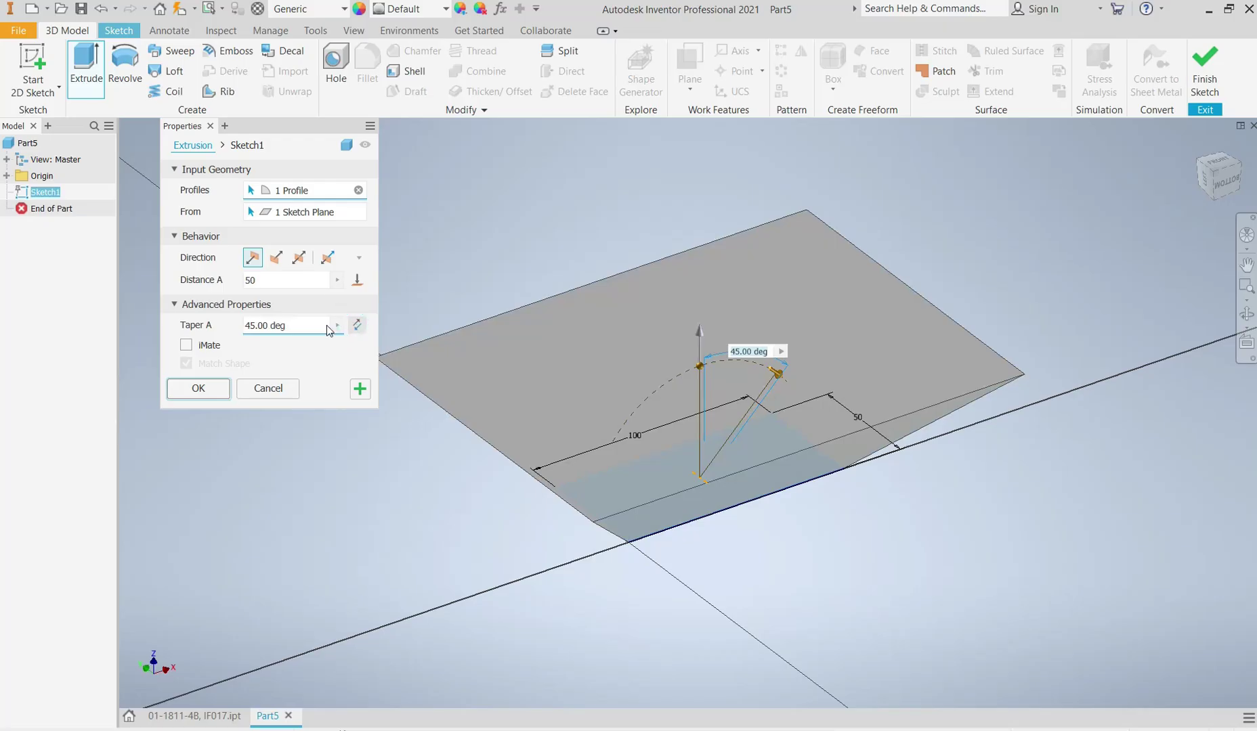
# - Try a 20-degree taper with its direction flipped so the block narrows away from the sketch
pyautogui.click(292, 325)
pyautogui.write('20')
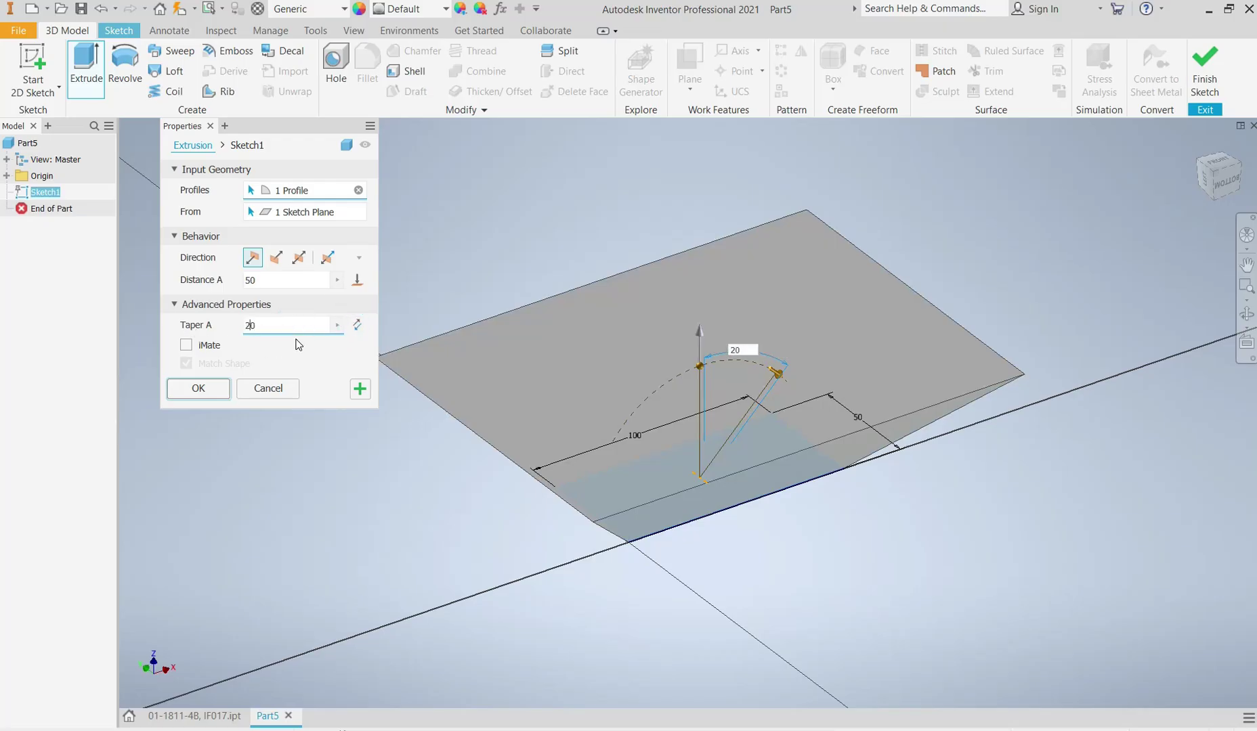
pyautogui.click(357, 327)
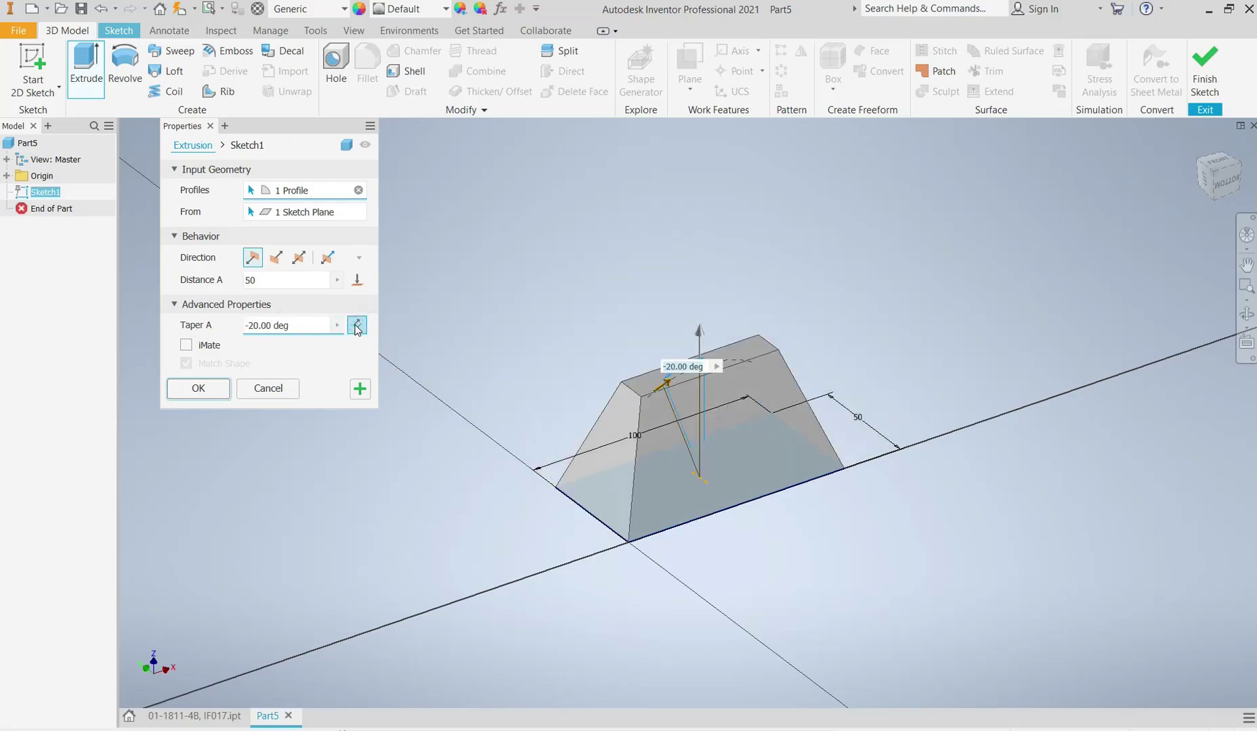
# - Reset the extrusion's taper to 0 degrees and complete the block
pyautogui.scroll(-3, 694, 479)
pyautogui.tripleClick(308, 331)
pyautogui.write('0')
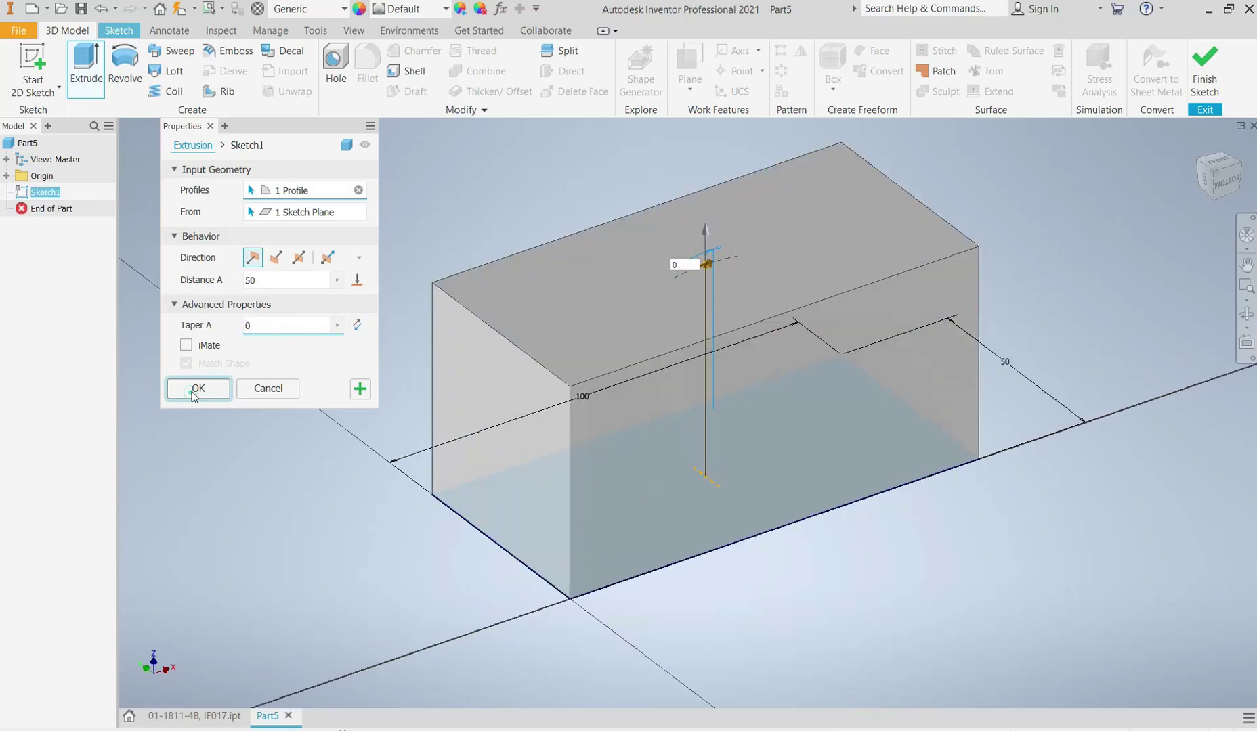
pyautogui.click(194, 396)
# - Start a sketch on the block's upper face and draw a large circle with a smaller circle beside it
pyautogui.rightClick(729, 253)
pyautogui.click(733, 301)
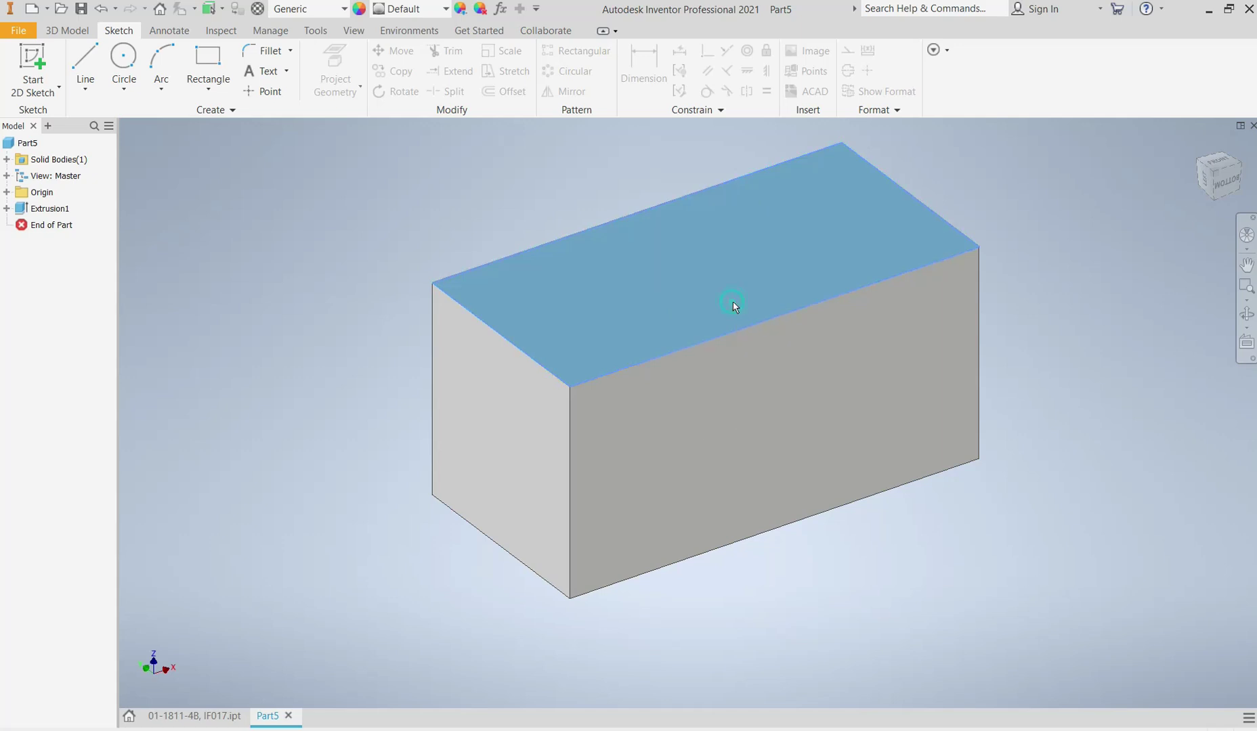
pyautogui.click(124, 59)
pyautogui.click(793, 276)
pyautogui.click(873, 257)
pyautogui.click(999, 257)
pyautogui.click(1040, 268)
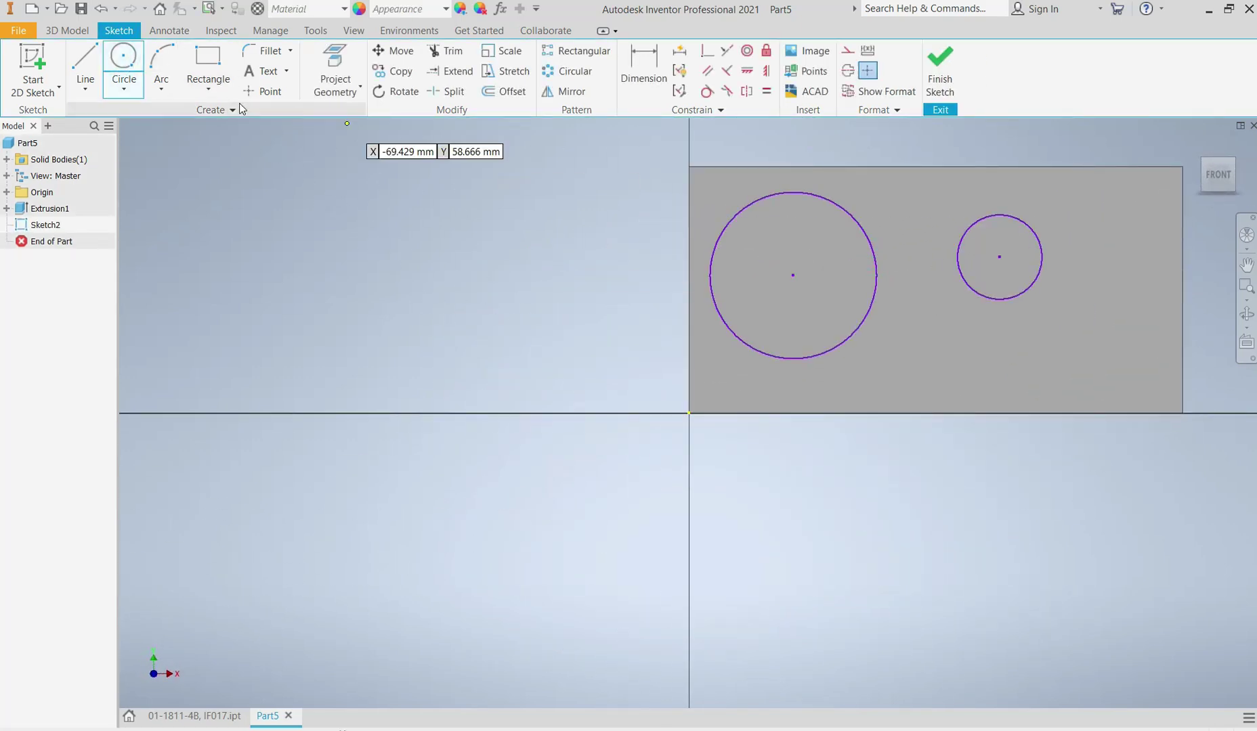
# - Draw a small rectangle below the smaller circle on the block's face
pyautogui.click(208, 59)
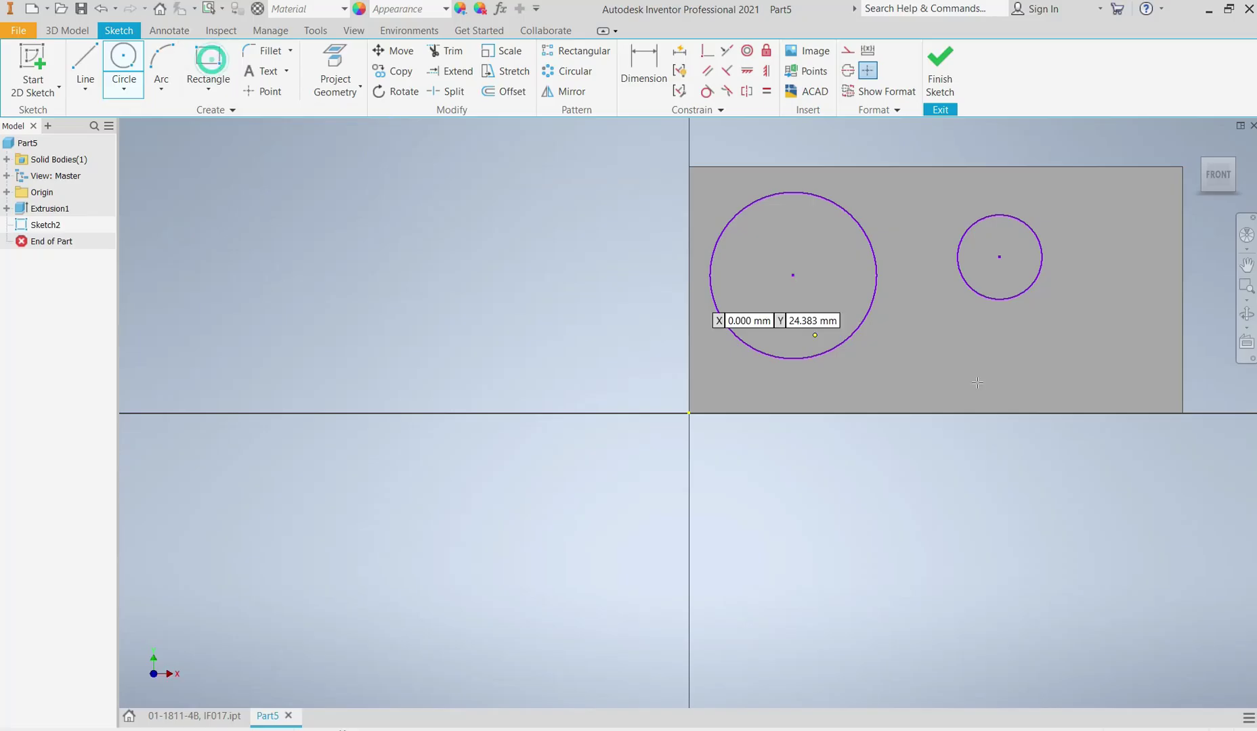
pyautogui.click(932, 325)
pyautogui.click(1019, 376)
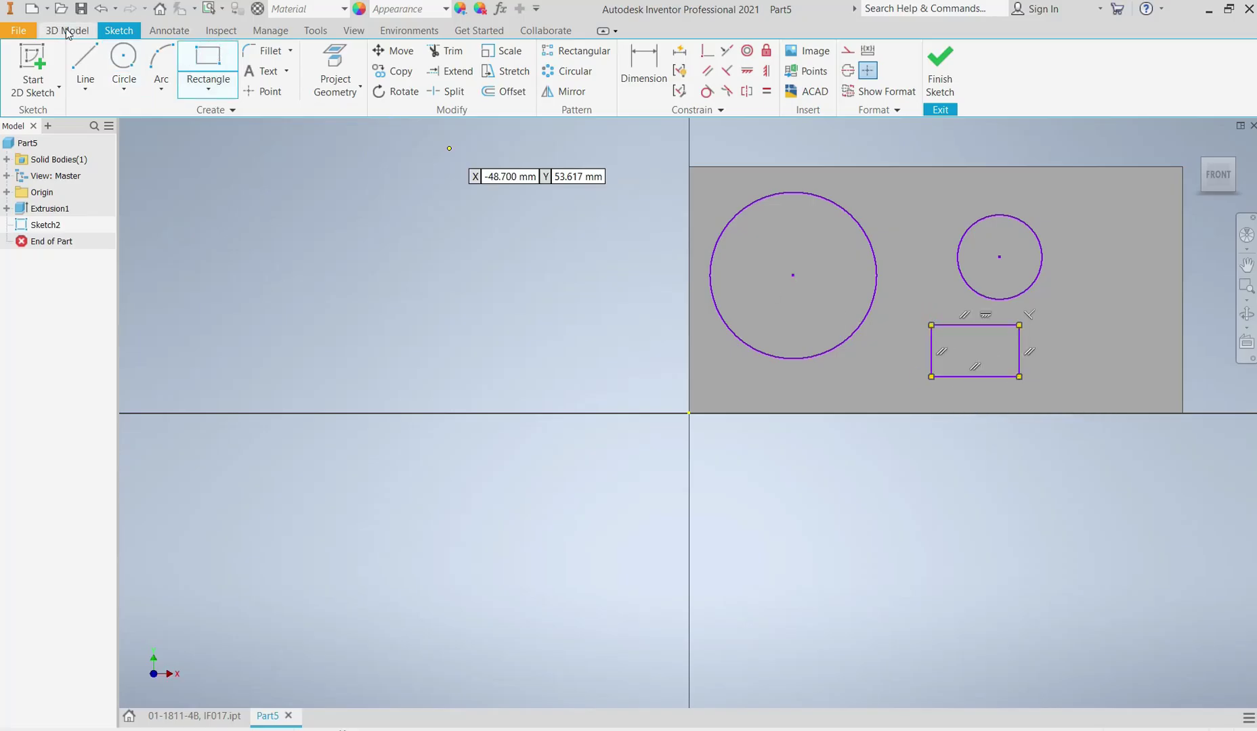
# - Set up an extrusion of both circles and the small rectangle with a distance of 50 mm
pyautogui.click(67, 31)
pyautogui.click(86, 67)
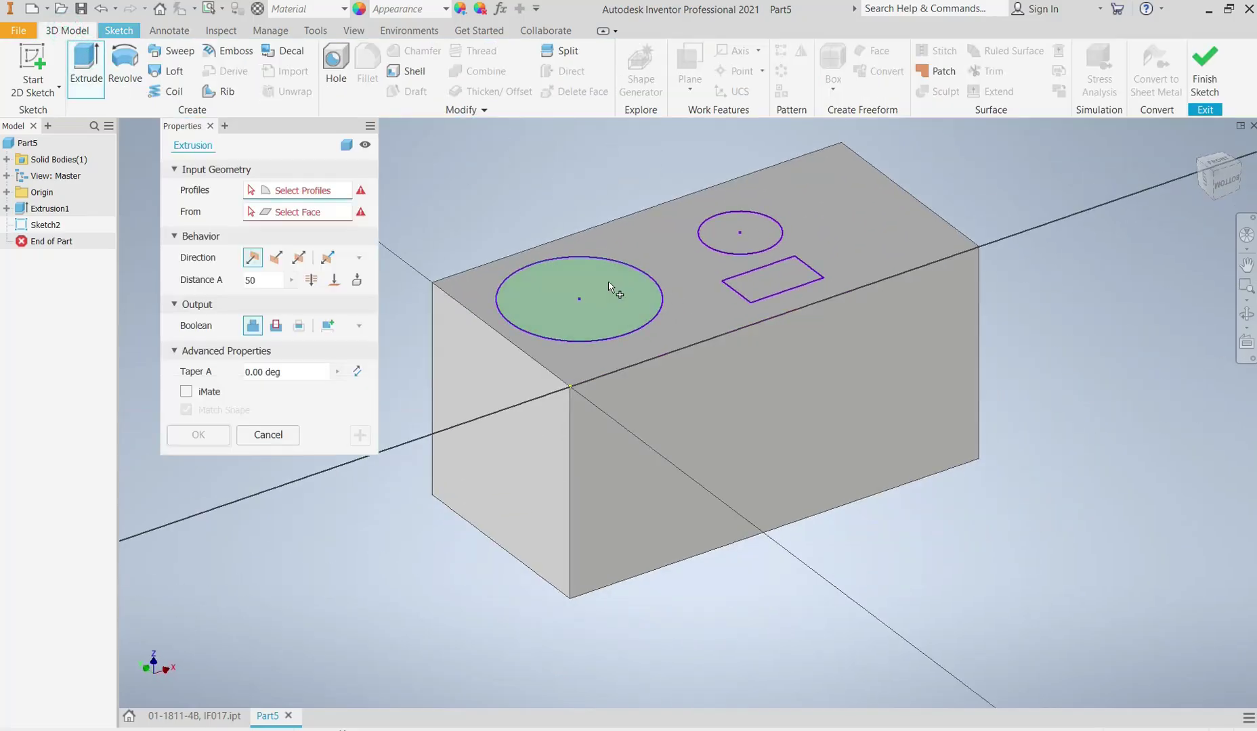
pyautogui.click(609, 287)
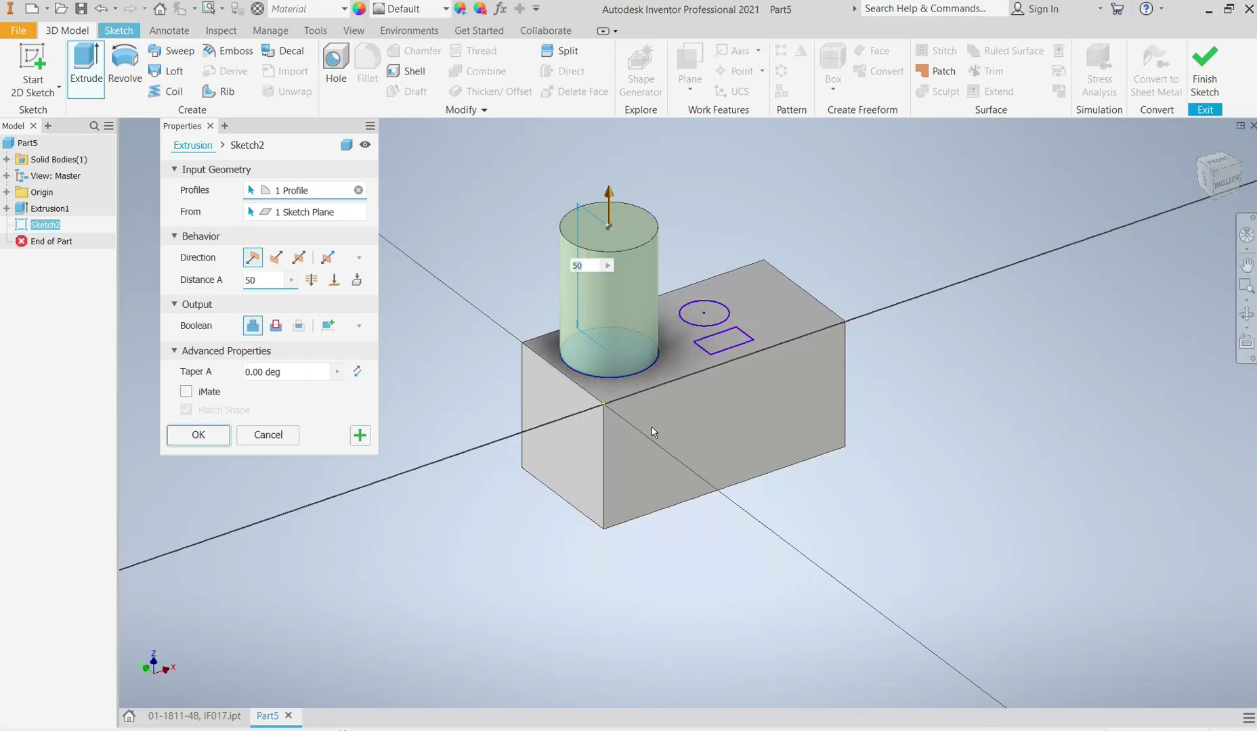
pyautogui.scroll(-3, 652, 432)
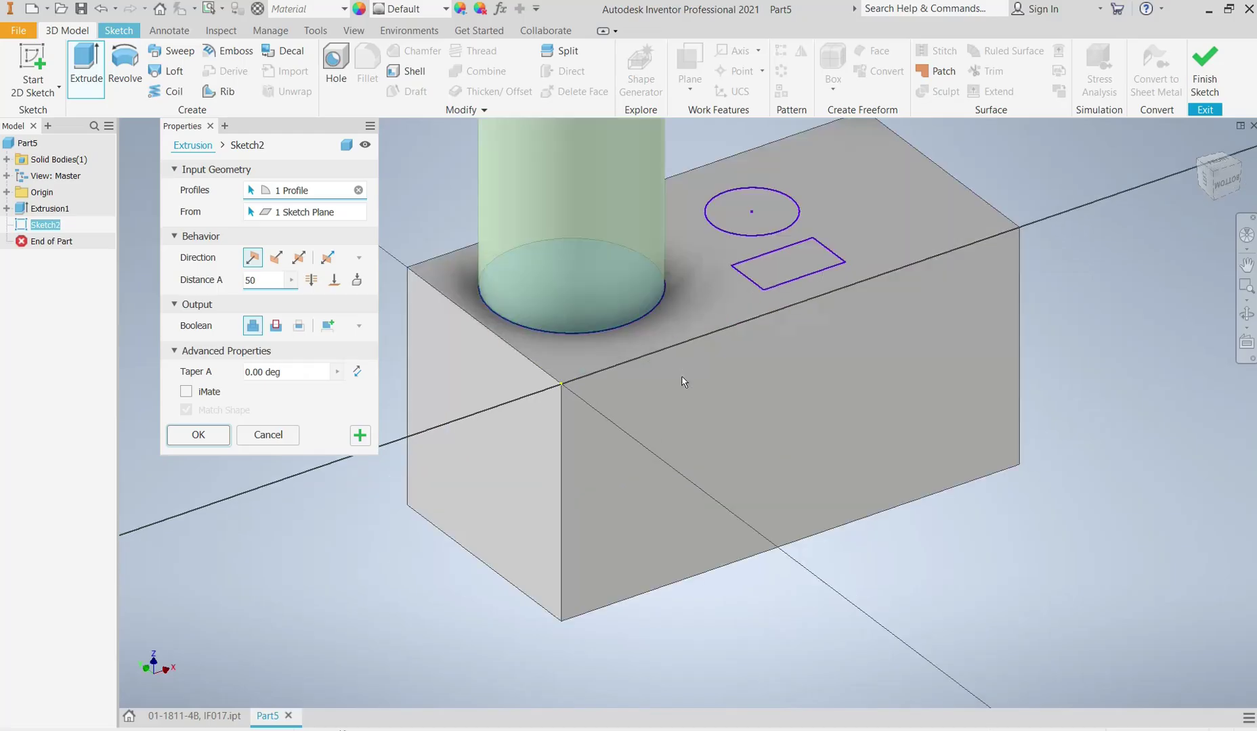
pyautogui.click(771, 223)
pyautogui.click(785, 261)
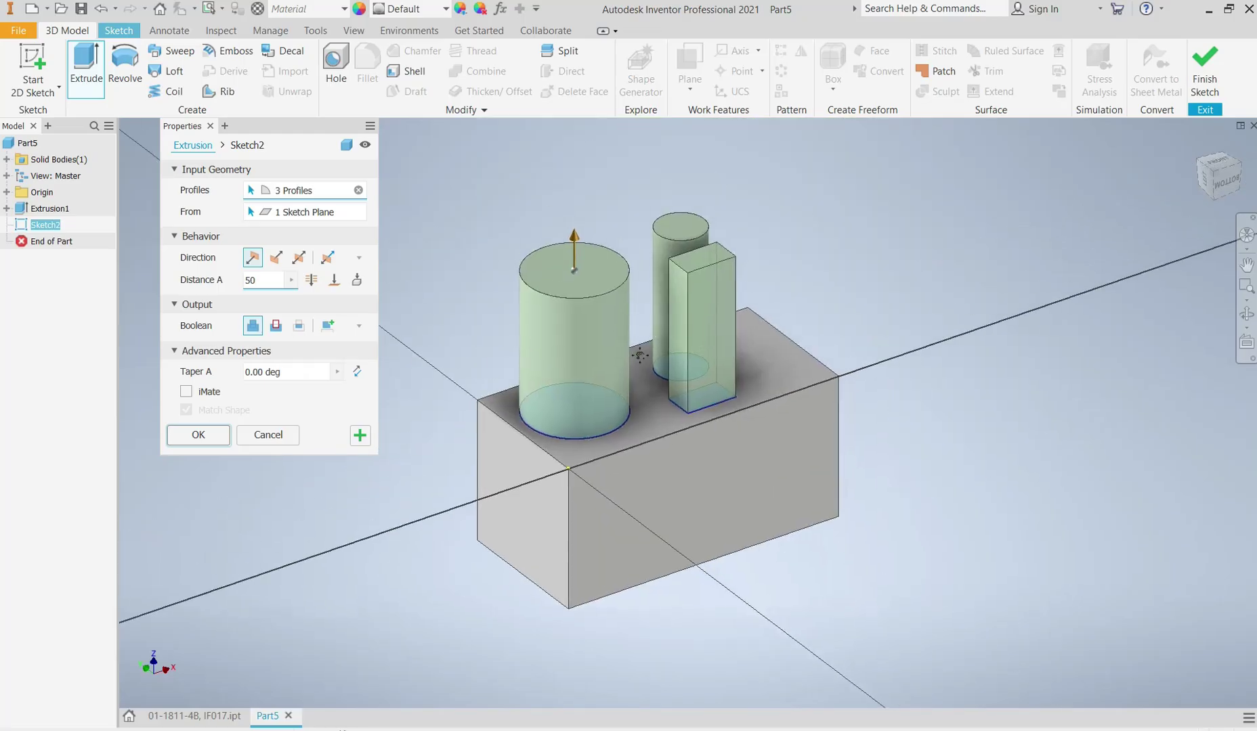
# - Switch the extrusion to a cut into the block and reduce its depth to about 34.5 mm
pyautogui.click(276, 327)
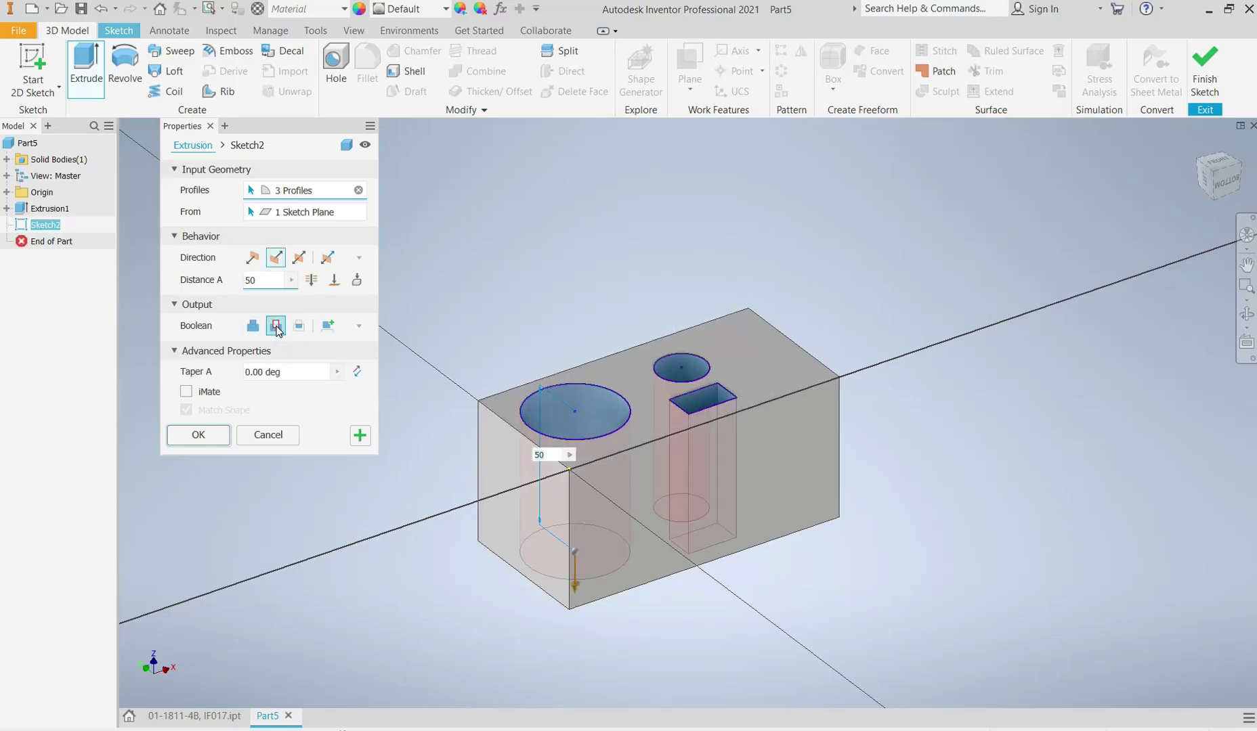
pyautogui.moveTo(574, 579)
pyautogui.mouseDown()
pyautogui.moveTo(605, 235)
pyautogui.moveTo(615, 506)
pyautogui.moveTo(620, 480)
pyautogui.mouseUp()
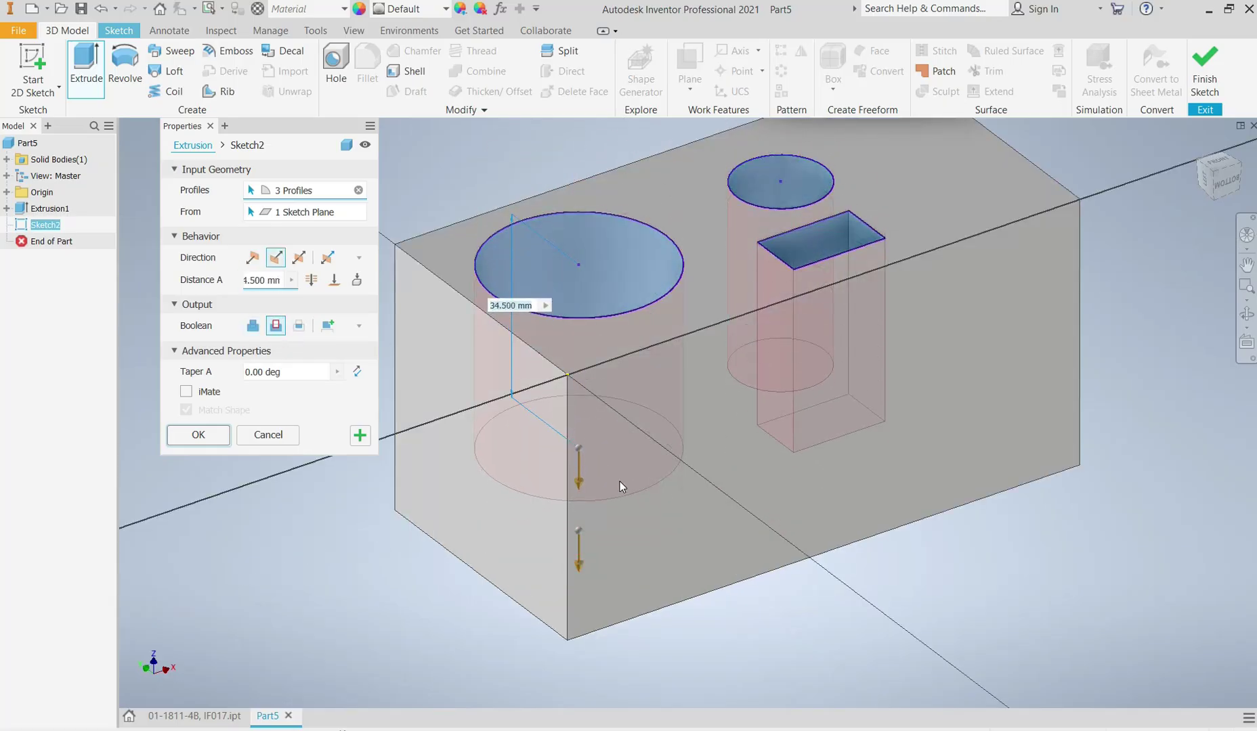
pyautogui.scroll(-3, 620, 481)
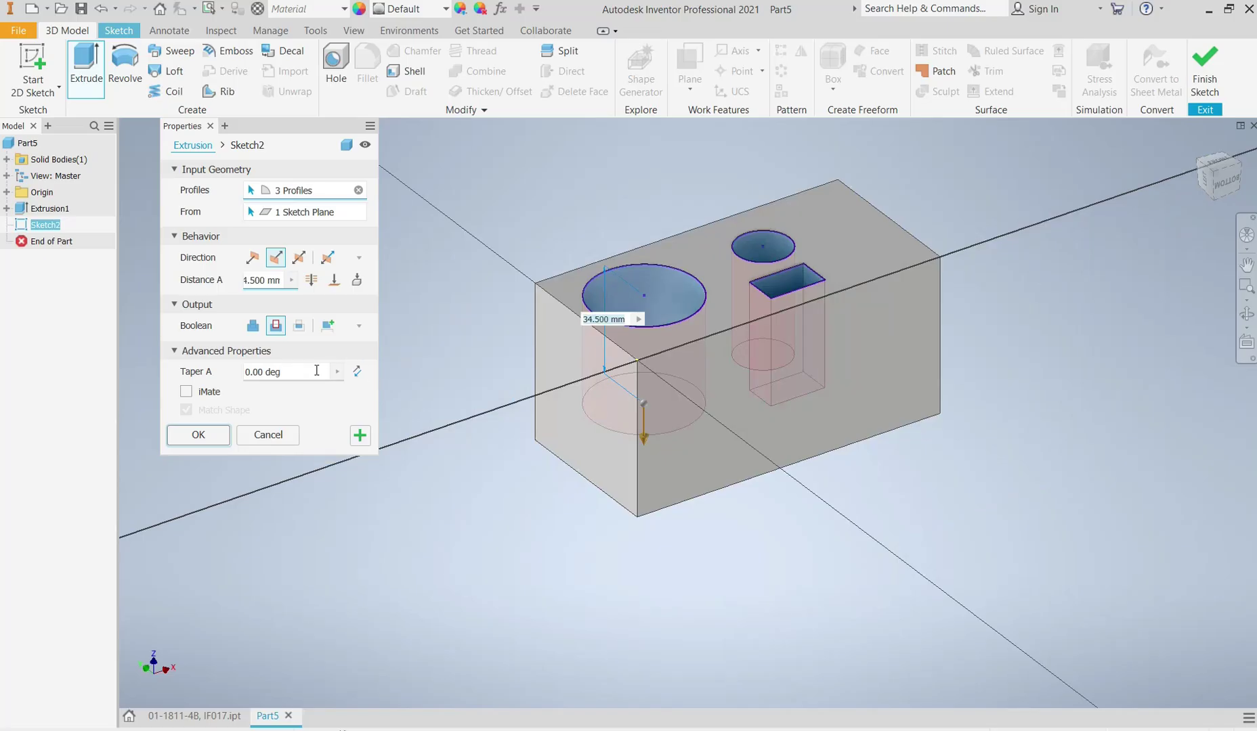
# - Try a 30-degree taper on the cut and flip it to -30 degrees so the pockets narrow with depth
pyautogui.click(287, 376)
pyautogui.write('30')
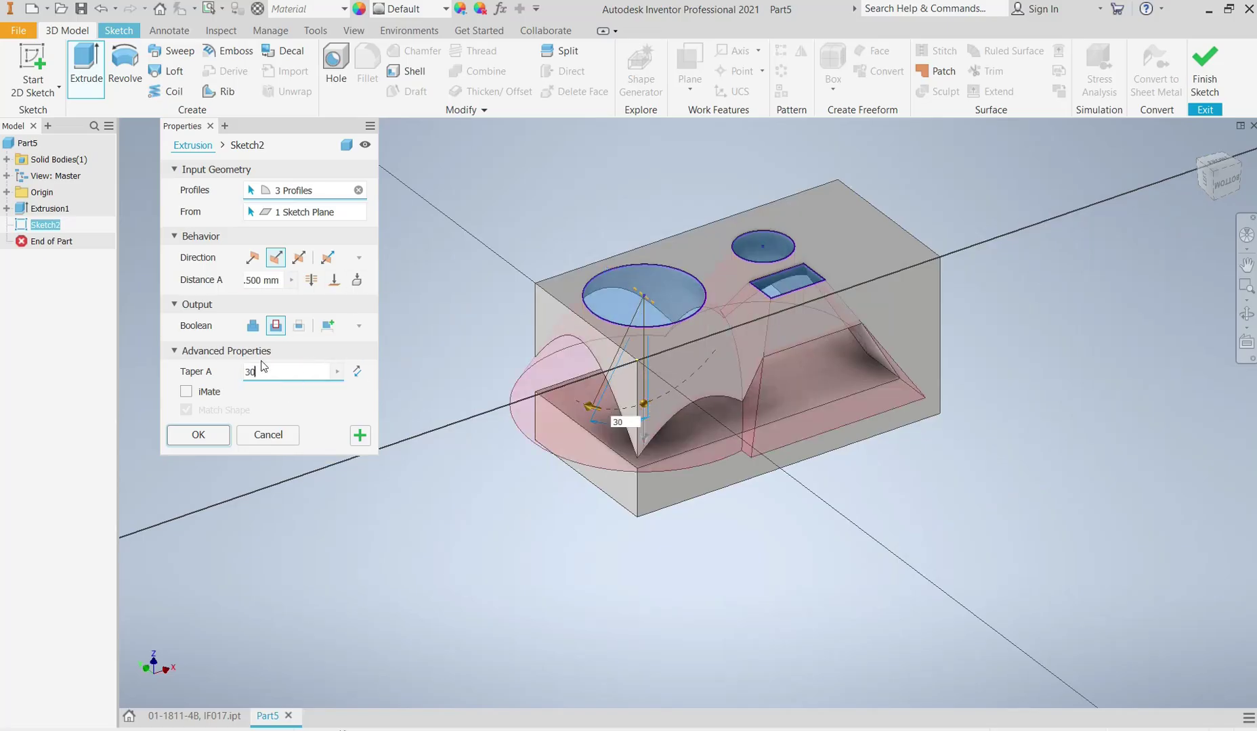
pyautogui.click(357, 374)
pyautogui.keyDown('shift'); pyautogui.moveTo(728, 386); pyautogui.dragTo(740, 303, button='middle'); pyautogui.keyUp('shift')
pyautogui.scroll(5, 740, 303)
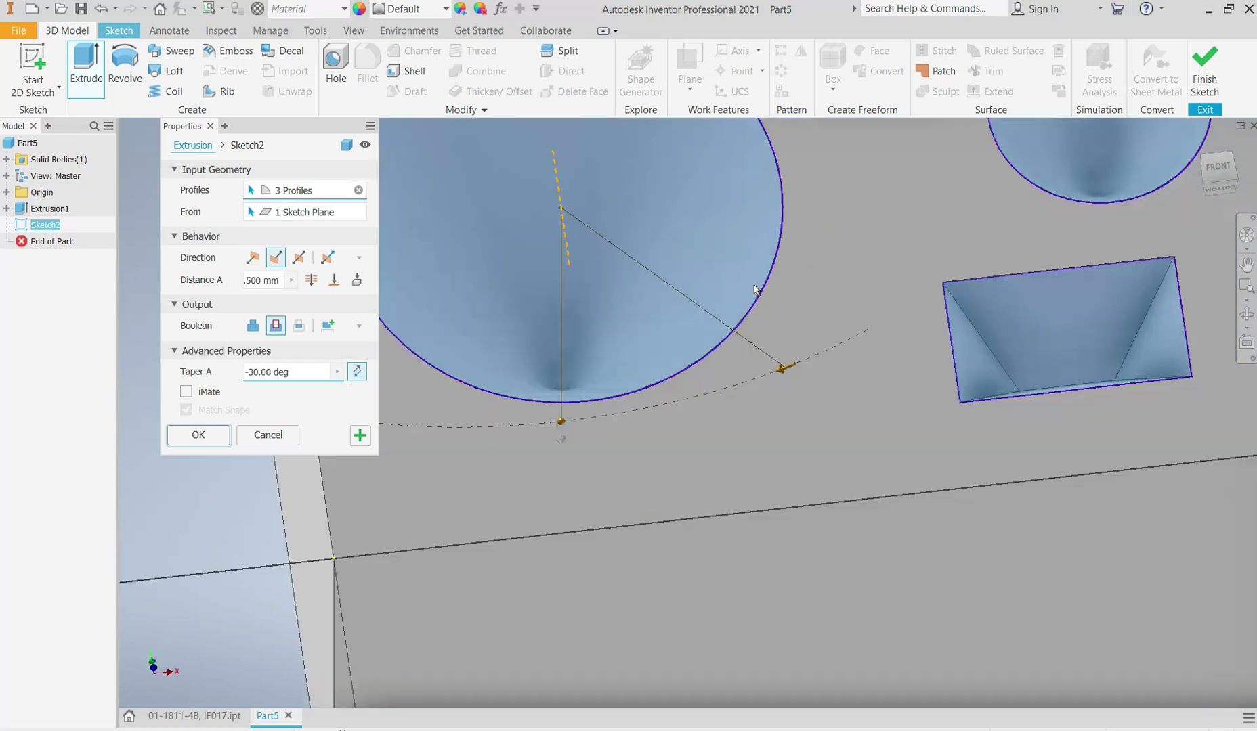
pyautogui.scroll(-3, 740, 303)
pyautogui.moveTo(799, 369)
pyautogui.keyDown('shift'); pyautogui.mouseDown(button='middle')
pyautogui.moveTo(814, 371)
pyautogui.moveTo(805, 384)
pyautogui.moveTo(791, 359)
pyautogui.mouseUp(button='middle'); pyautogui.keyUp('shift')
# - Reset the cut's taper to 0 degrees and complete the three pockets
pyautogui.click(312, 371)
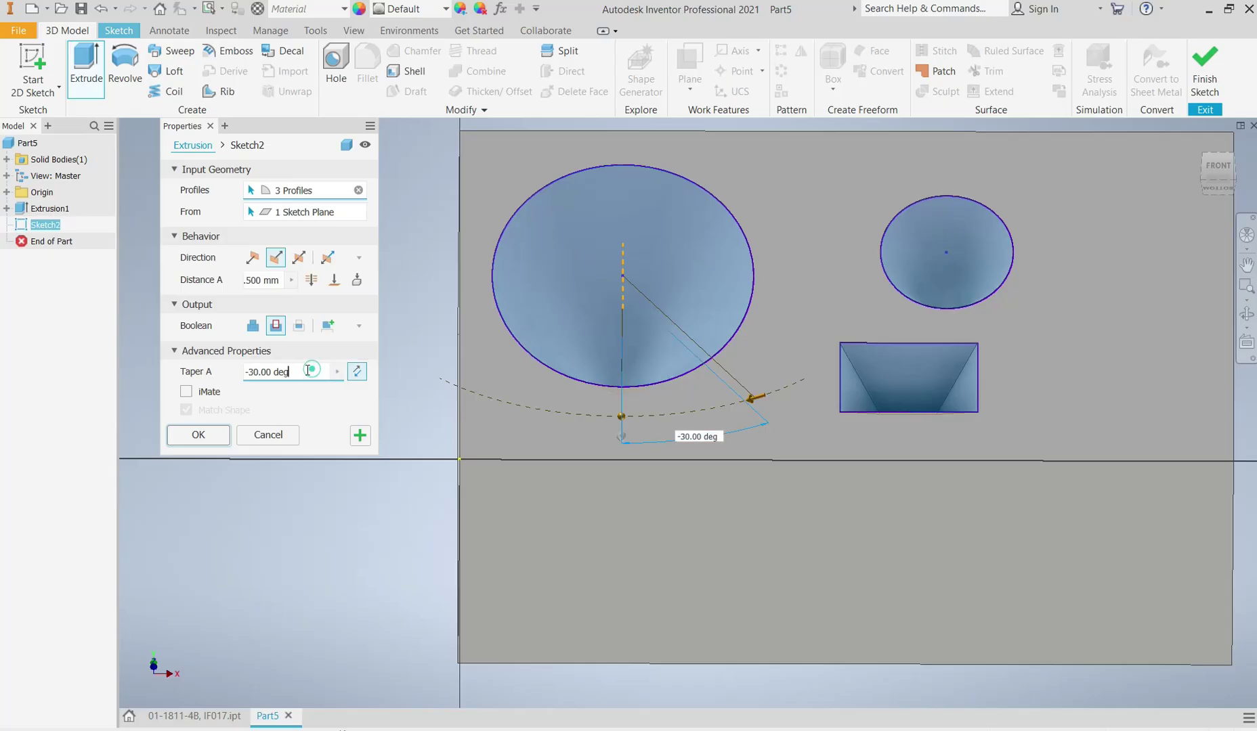
pyautogui.write('0')
pyautogui.press('Return')
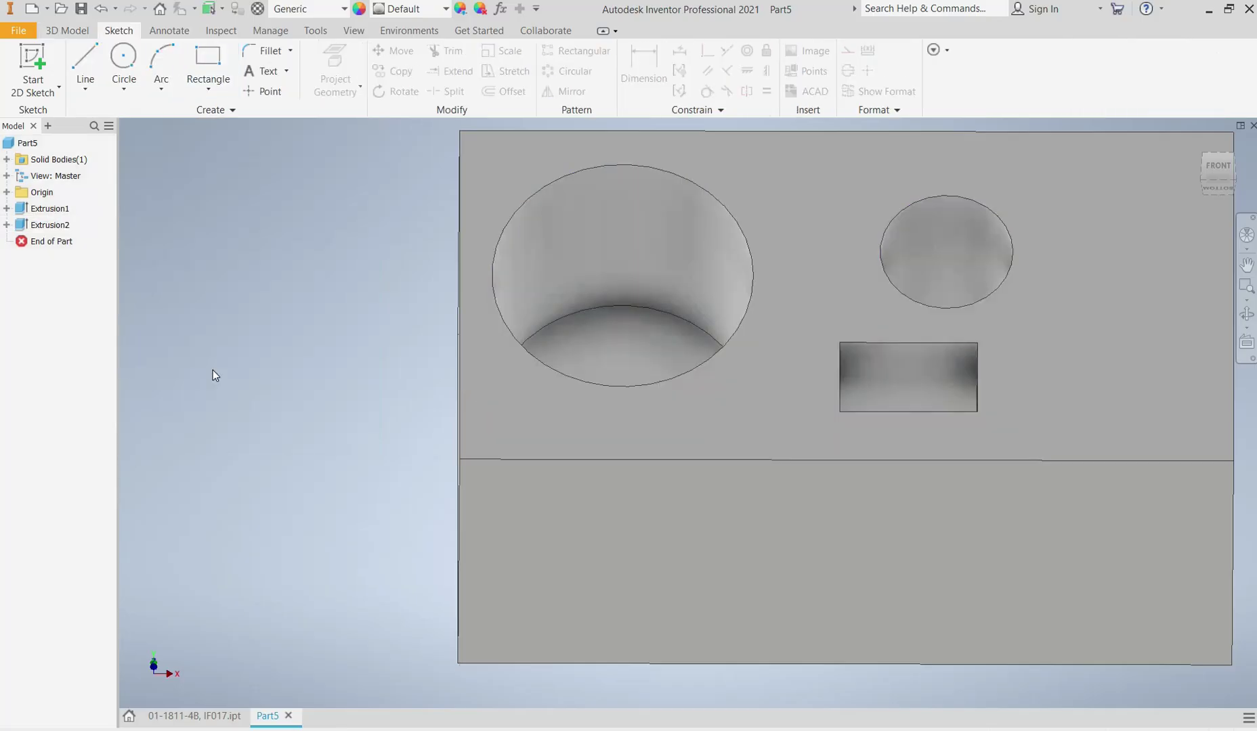
pyautogui.scroll(-3, 569, 487)
pyautogui.keyDown('shift'); pyautogui.moveTo(569, 476); pyautogui.dragTo(547, 437, button='middle'); pyautogui.keyUp('shift')
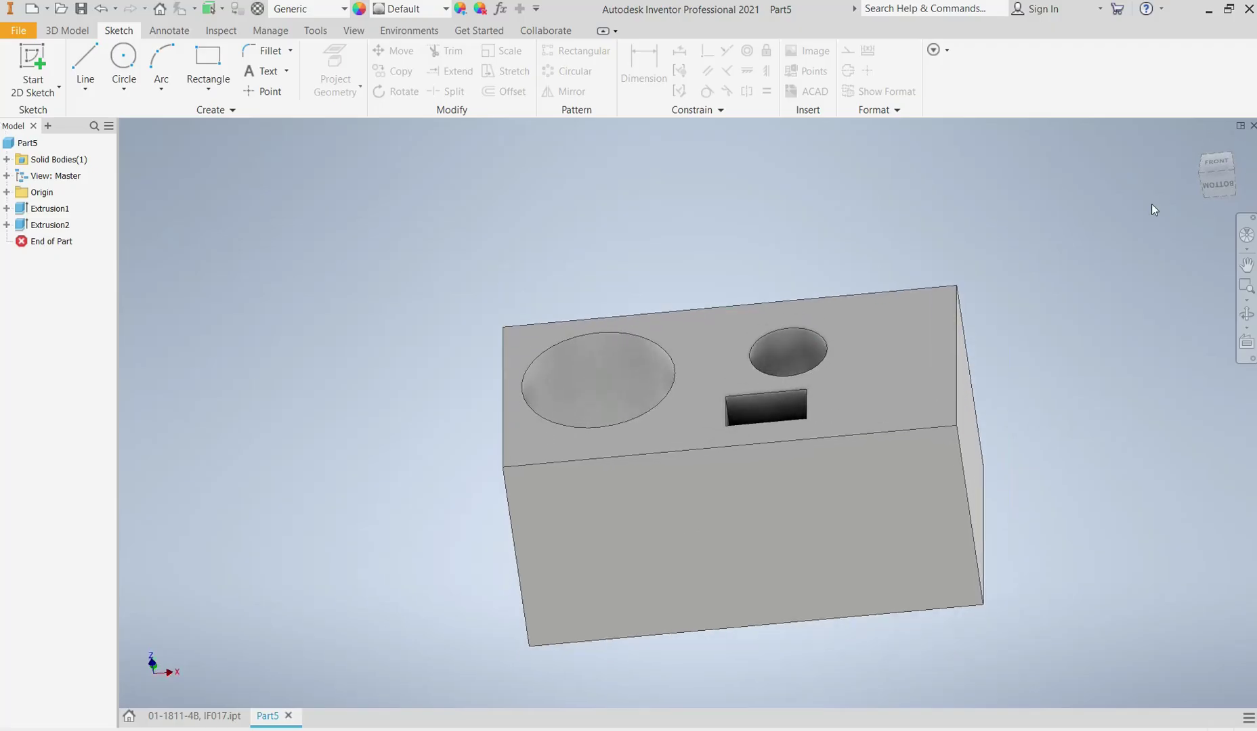
# - Delete both extrusion features together with their sketches to clear the part
pyautogui.click(50, 225)
pyautogui.keyDown('shift'); pyautogui.click(48, 208); pyautogui.keyUp('shift')
pyautogui.rightClick(49, 223)
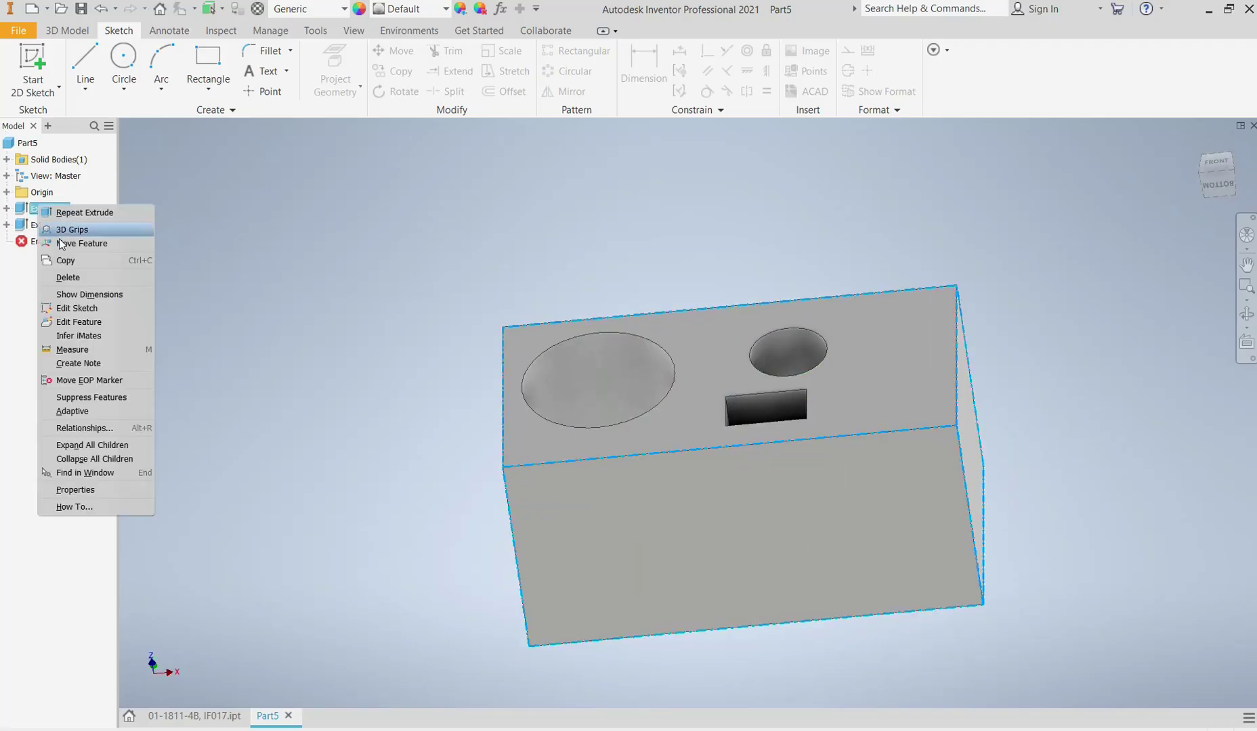
pyautogui.click(72, 275)
pyautogui.press('Return')
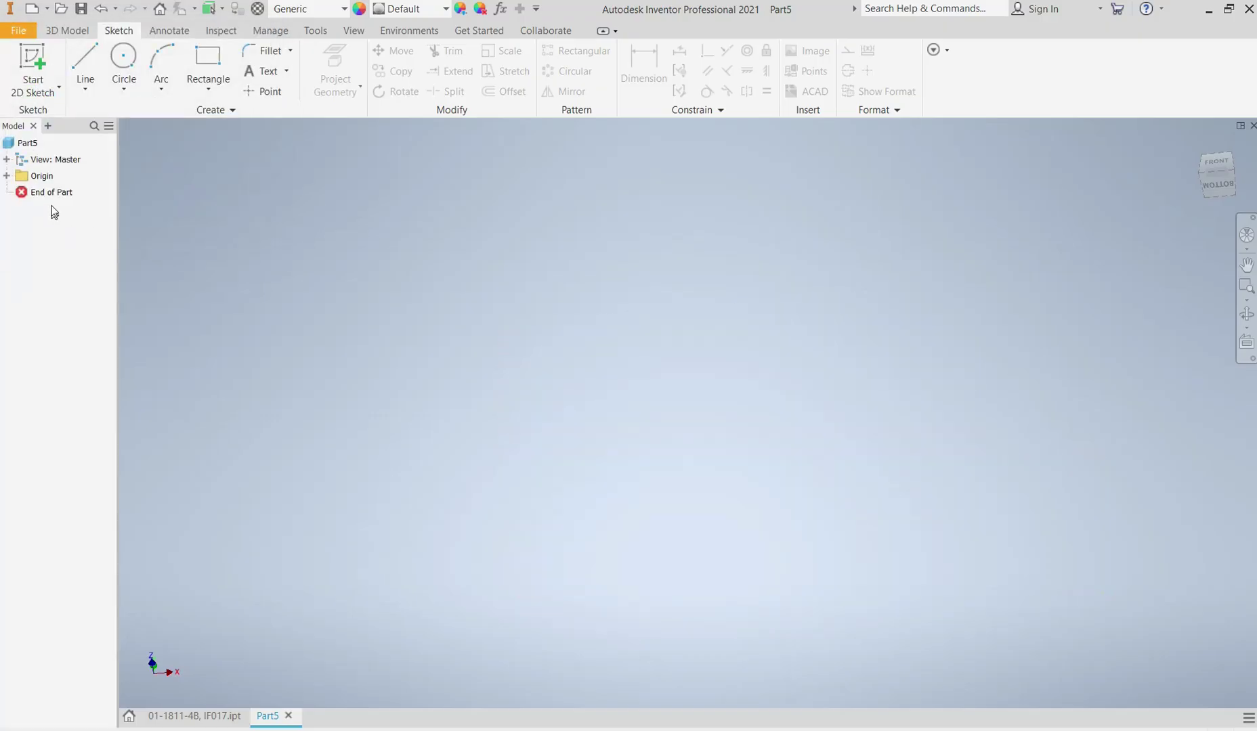
# - Sketch a stepped line profile on the XY plane, with its baseline starting at the origin, and trim the overhang below the baseline
pyautogui.click(85, 57)
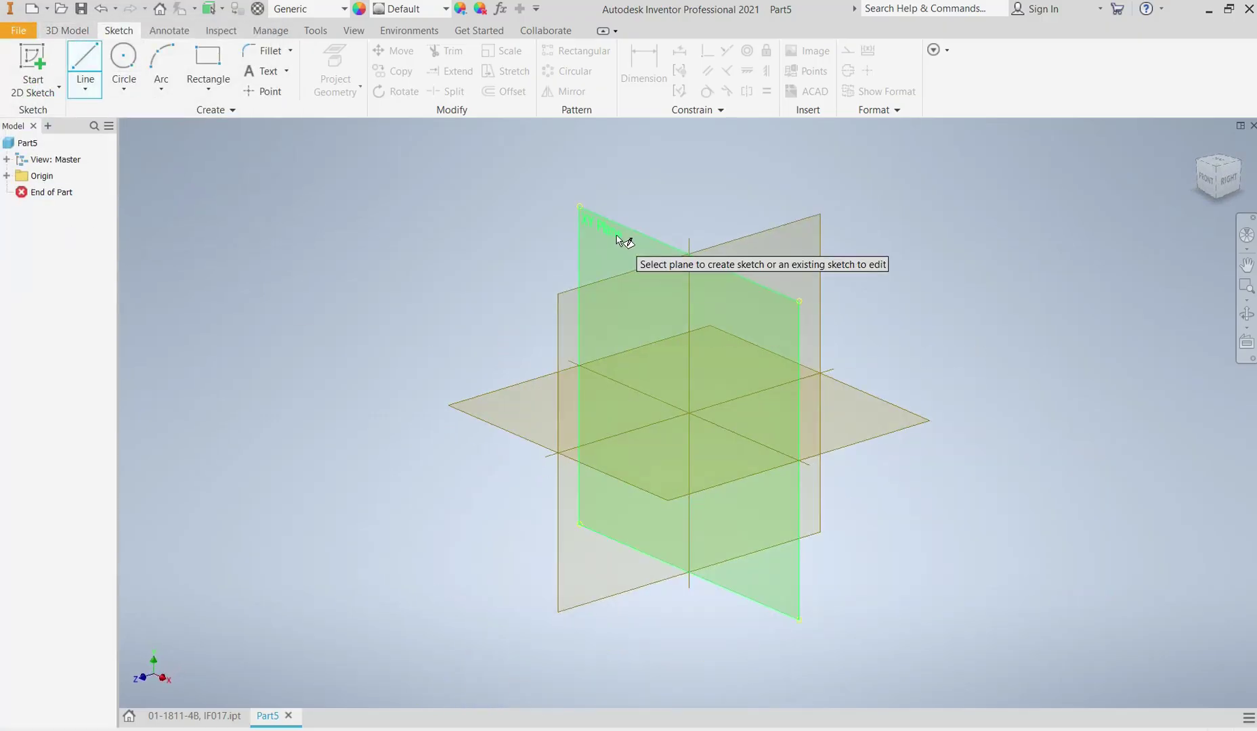
pyautogui.click(622, 240)
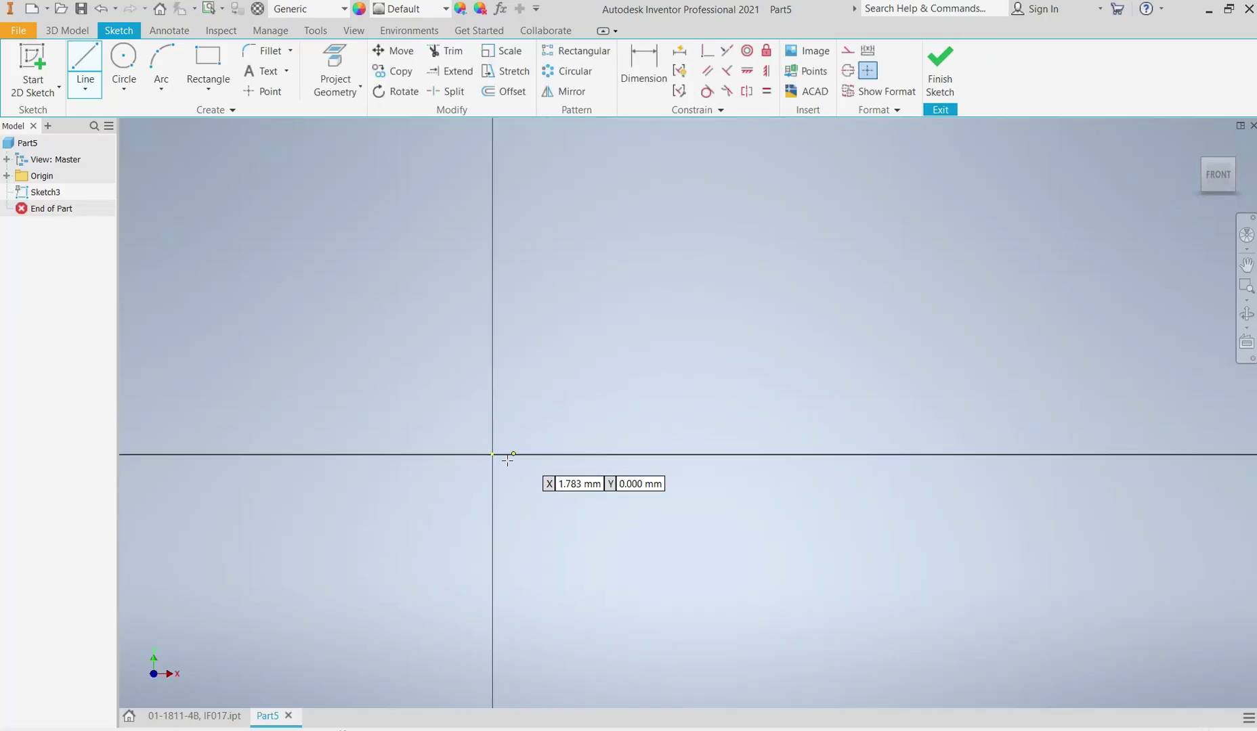
pyautogui.click(492, 454)
pyautogui.click(856, 455)
pyautogui.click(856, 369)
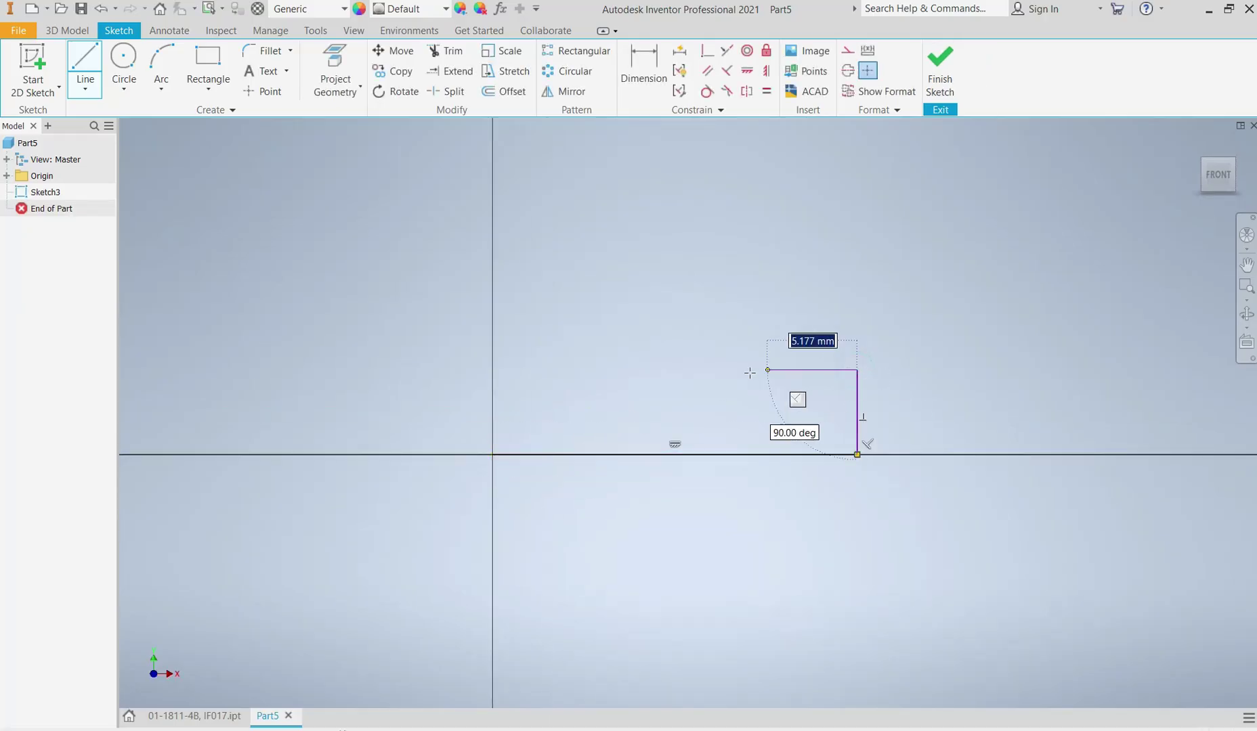
pyautogui.click(749, 370)
pyautogui.click(749, 298)
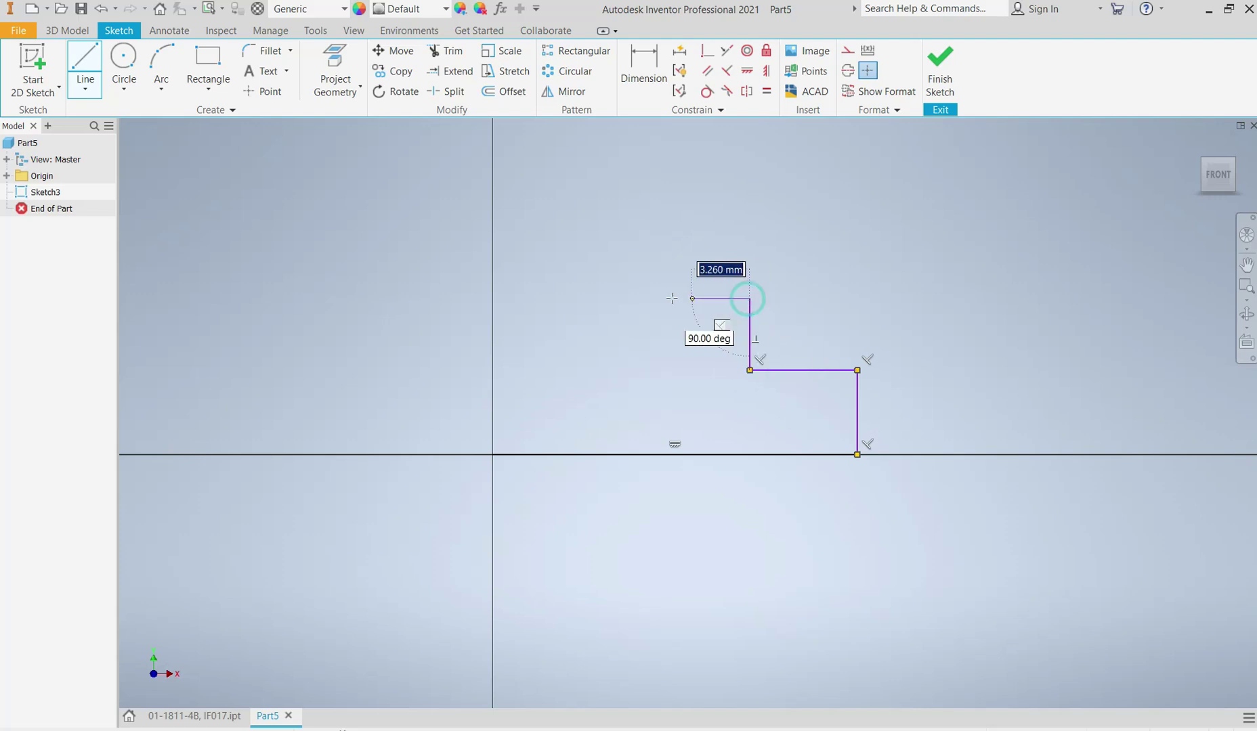
pyautogui.click(660, 298)
pyautogui.click(657, 477)
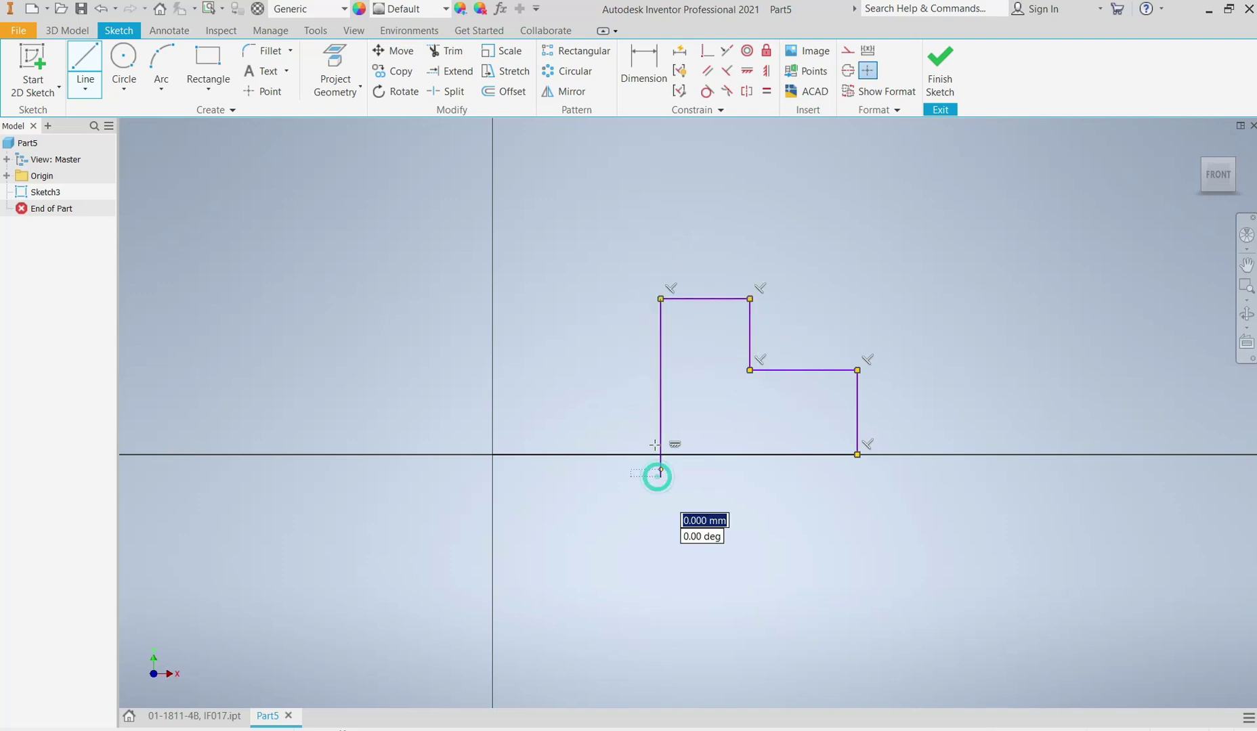
pyautogui.click(445, 55)
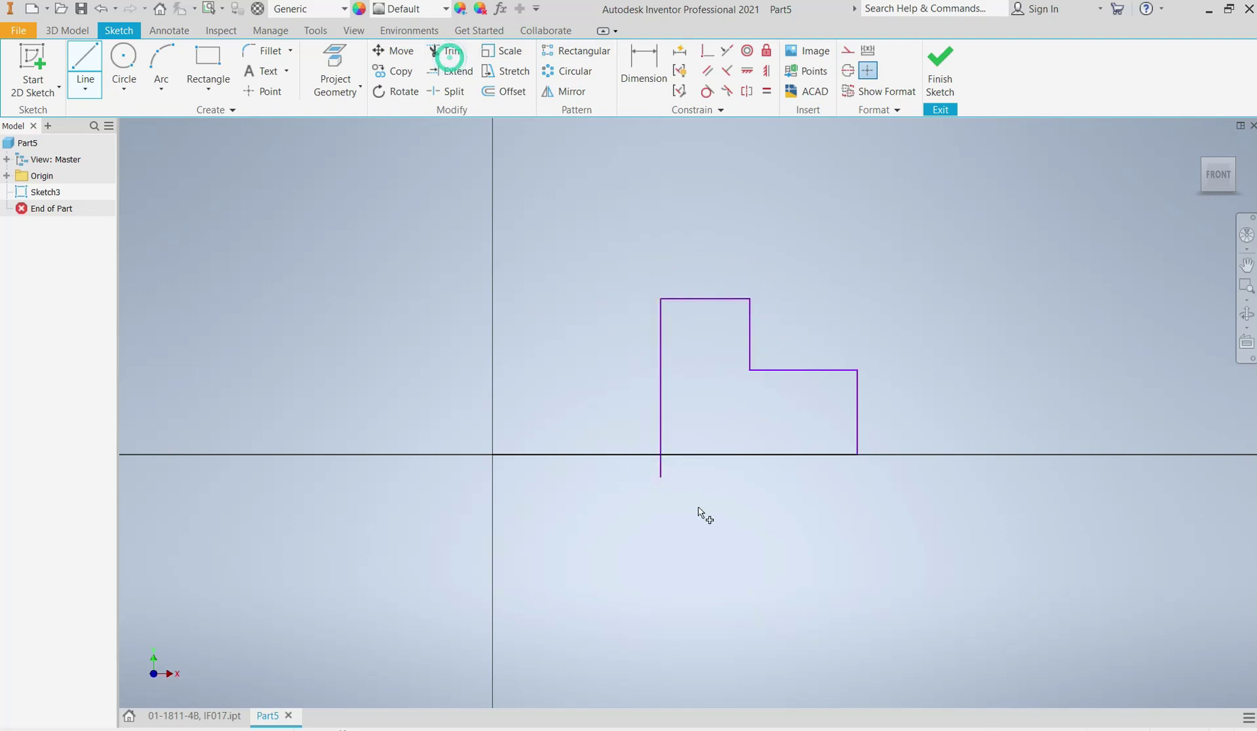
pyautogui.click(660, 469)
# - Draw a vertical line up from the origin and convert it to a centerline
pyautogui.click(85, 65)
pyautogui.click(493, 454)
pyautogui.click(493, 193)
pyautogui.press('Escape')
pyautogui.click(493, 250)
pyautogui.click(868, 70)
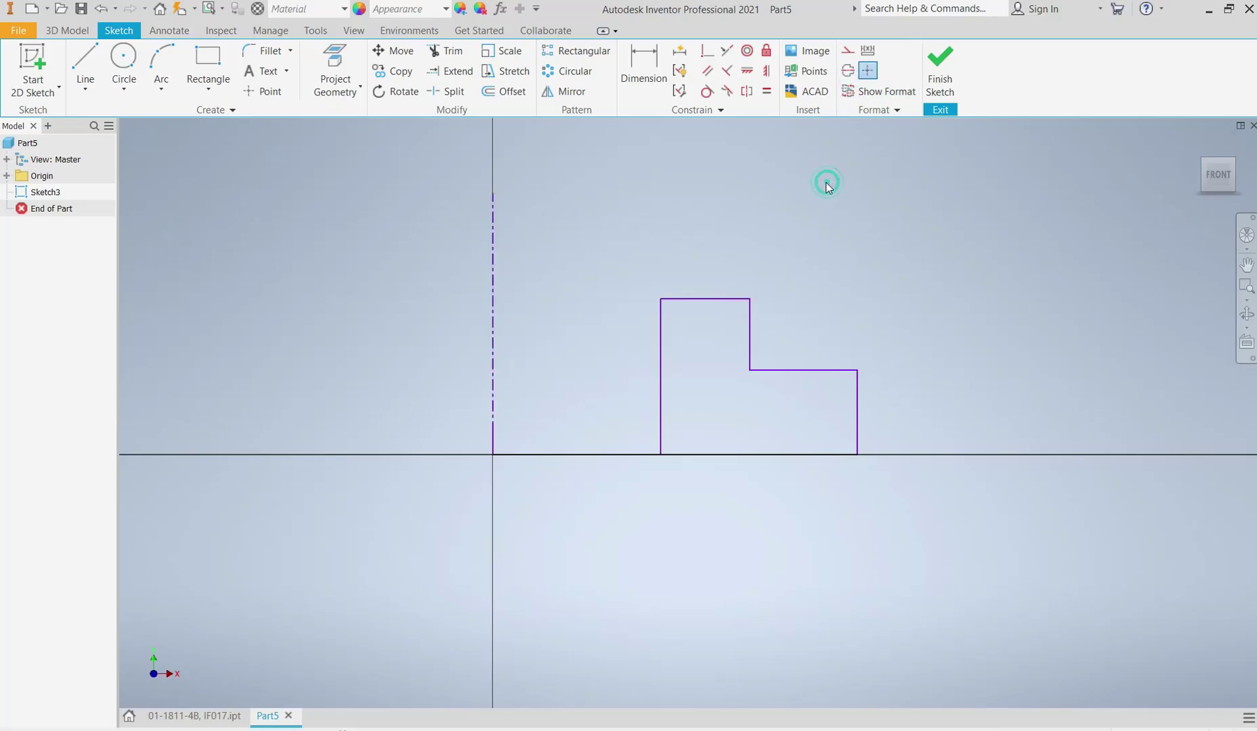
# - Start a full revolve of the stepped profile around the vertical centerline
pyautogui.click(169, 31)
pyautogui.click(66, 31)
pyautogui.keyDown('shift'); pyautogui.moveTo(630, 341); pyautogui.dragTo(801, 378, button='middle'); pyautogui.keyUp('shift')
pyautogui.press('r')
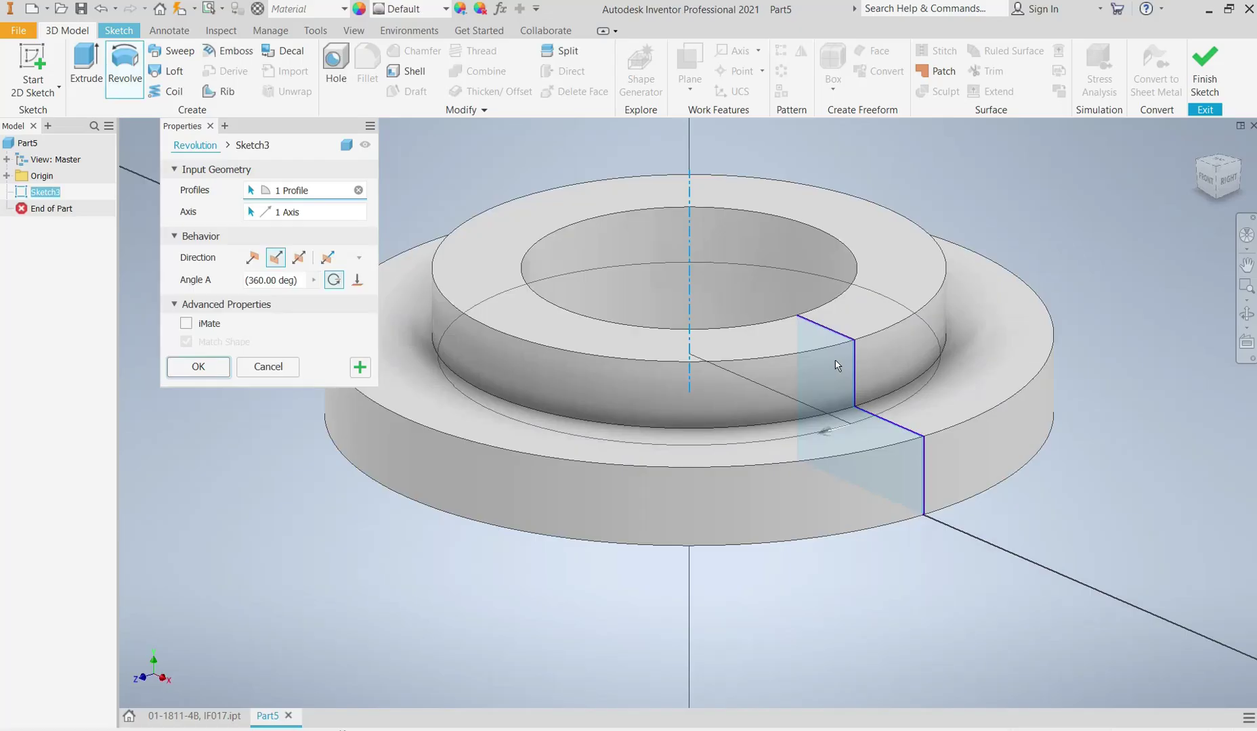
pyautogui.scroll(3, 835, 365)
pyautogui.scroll(3, 744, 346)
pyautogui.moveTo(711, 360)
pyautogui.keyDown('shift'); pyautogui.mouseDown(button='middle')
pyautogui.moveTo(724, 283)
pyautogui.moveTo(682, 273)
pyautogui.moveTo(722, 347)
pyautogui.moveTo(702, 359)
pyautogui.mouseUp(button='middle'); pyautogui.keyUp('shift')
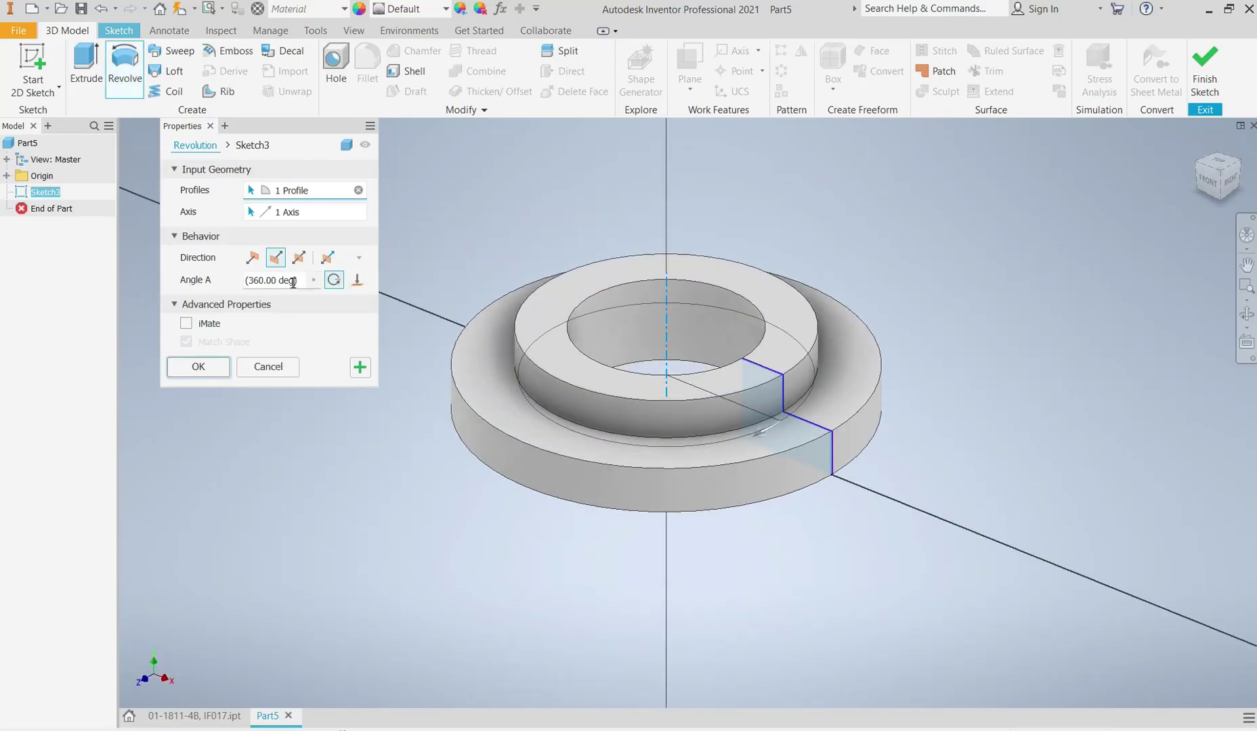
# - Try partial revolve angles of 90 and 311 degrees on the stepped profile
pyautogui.click(301, 286)
pyautogui.write('90')
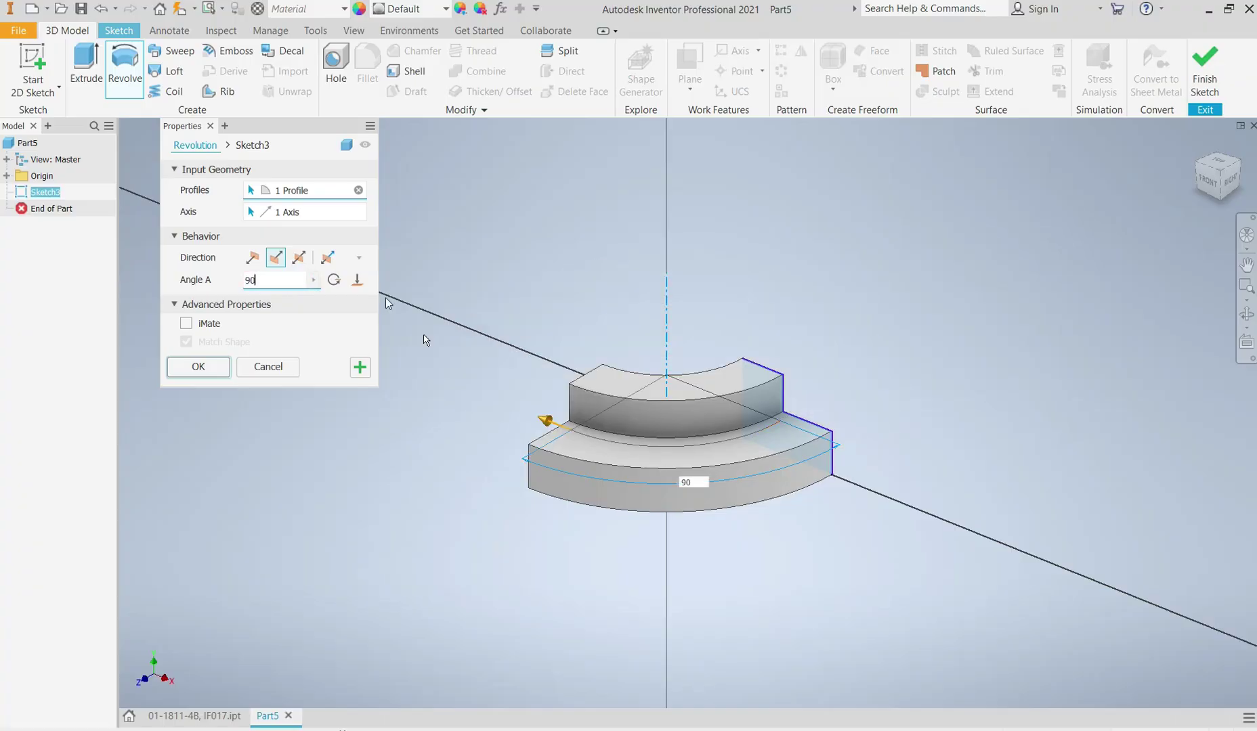
pyautogui.scroll(2, 677, 457)
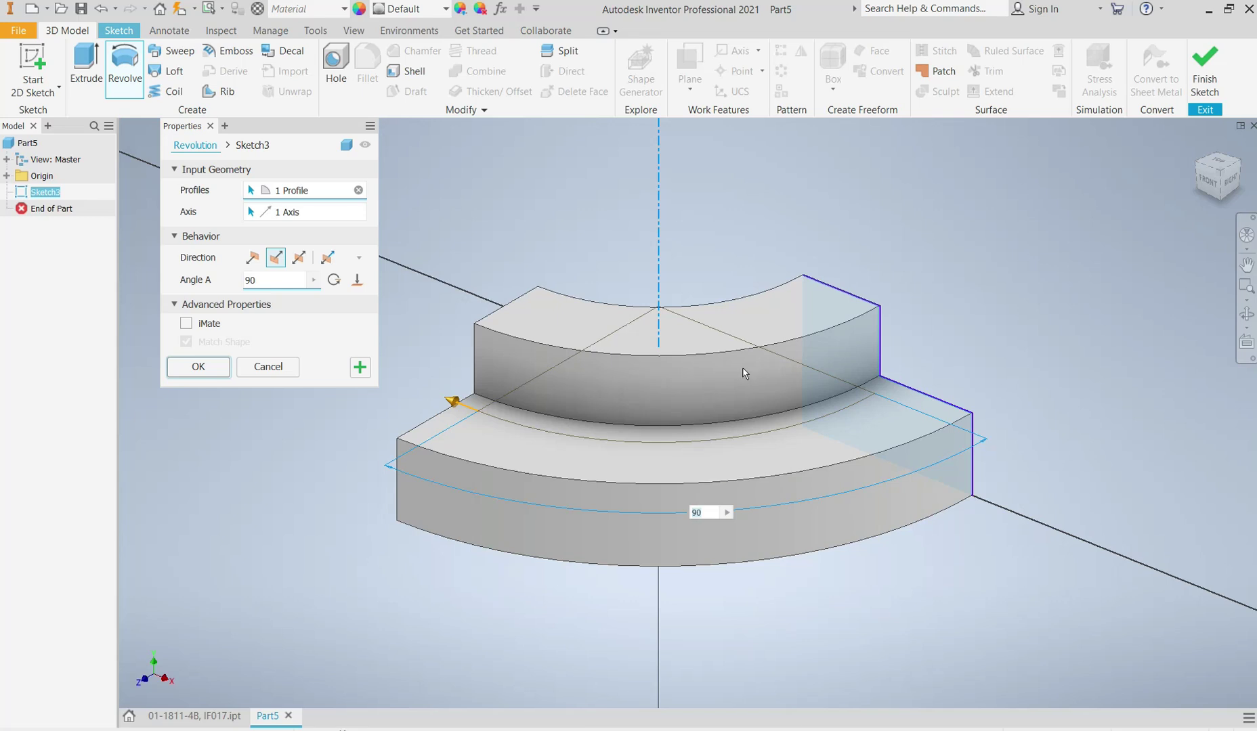
pyautogui.scroll(-3, 745, 374)
pyautogui.keyDown('shift'); pyautogui.moveTo(755, 372); pyautogui.dragTo(739, 415, button='middle'); pyautogui.keyUp('shift')
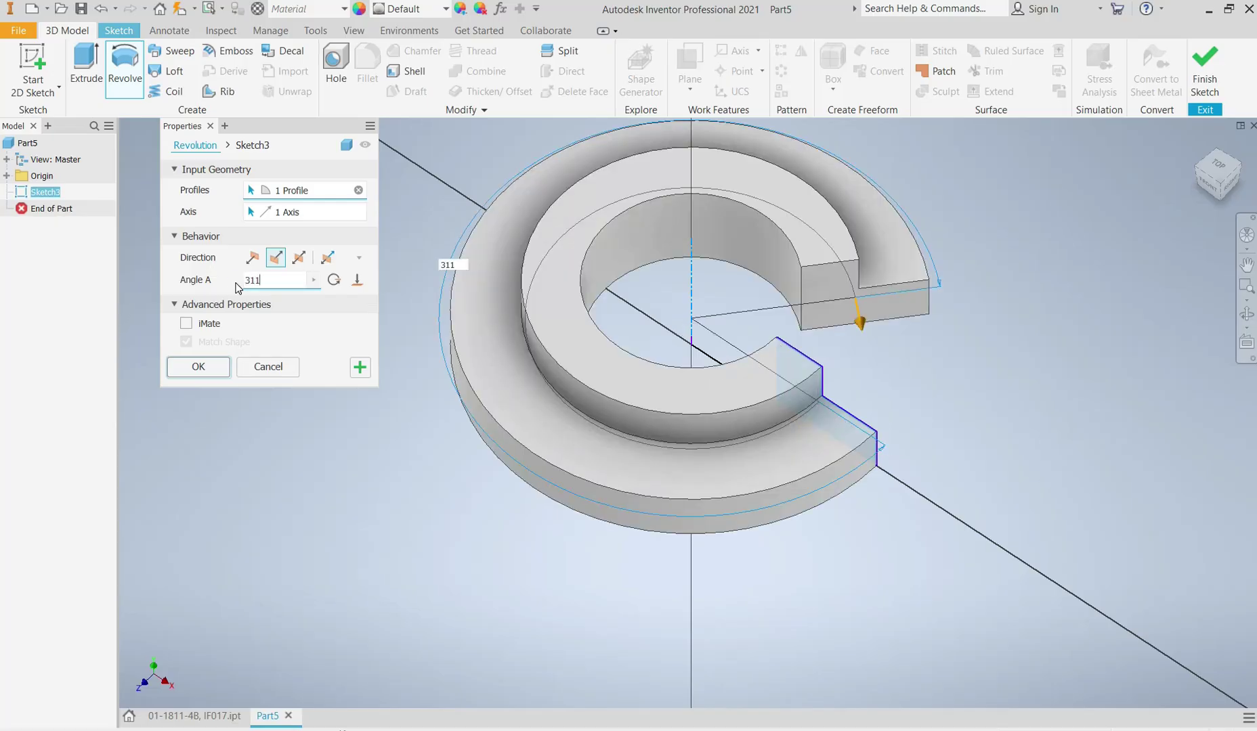
pyautogui.keyDown('shift'); pyautogui.moveTo(730, 326); pyautogui.dragTo(630, 271, button='middle'); pyautogui.keyUp('shift')
# - Set the revolve angle to 360 degrees and complete the stepped ring
pyautogui.doubleClick(274, 279)
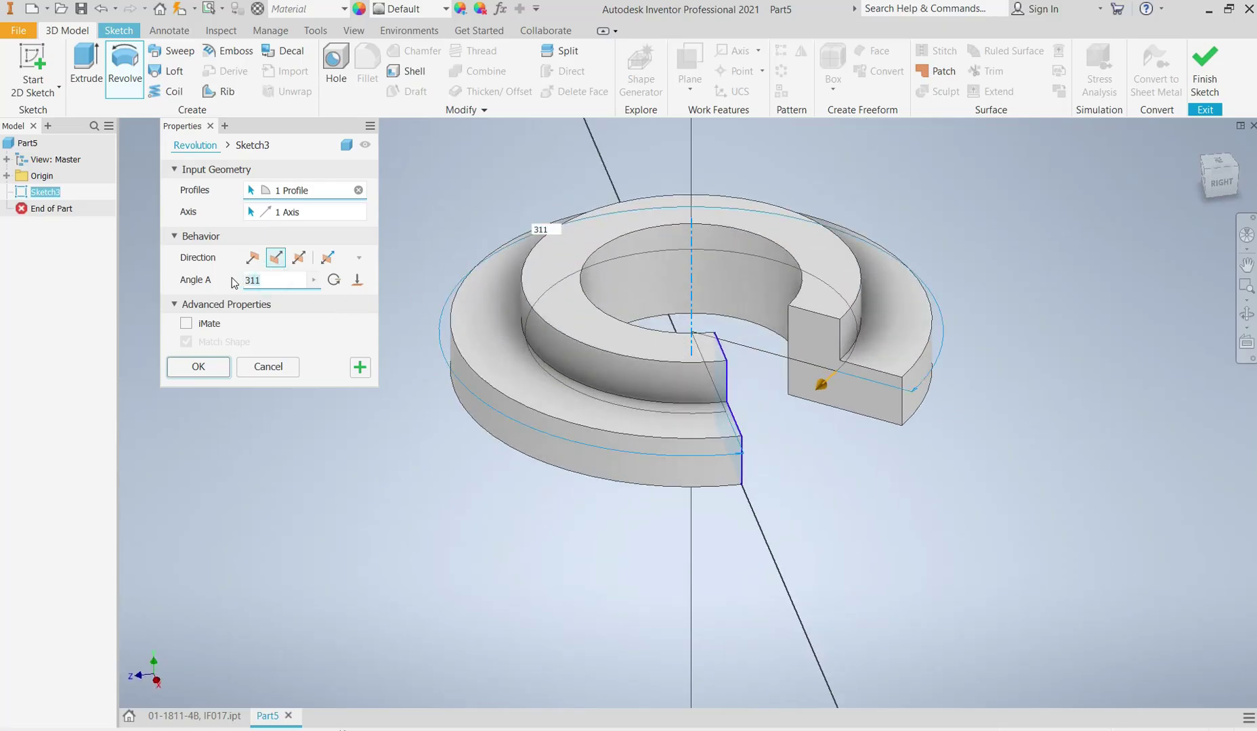
pyautogui.click(198, 367)
pyautogui.scroll(3, 601, 440)
pyautogui.scroll(-4, 670, 390)
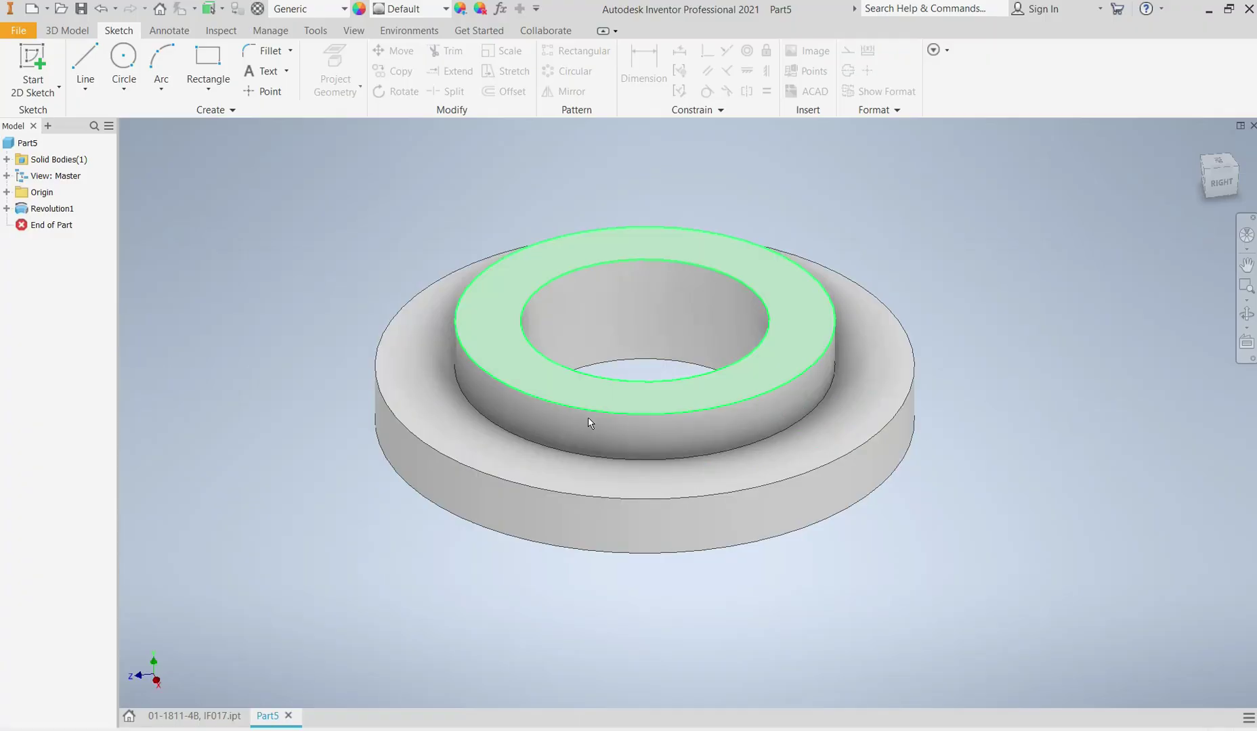
# - Reopen the revolve feature and try the profile's inner vertical edge as the axis instead of the centerline
pyautogui.rightClick(65, 214)
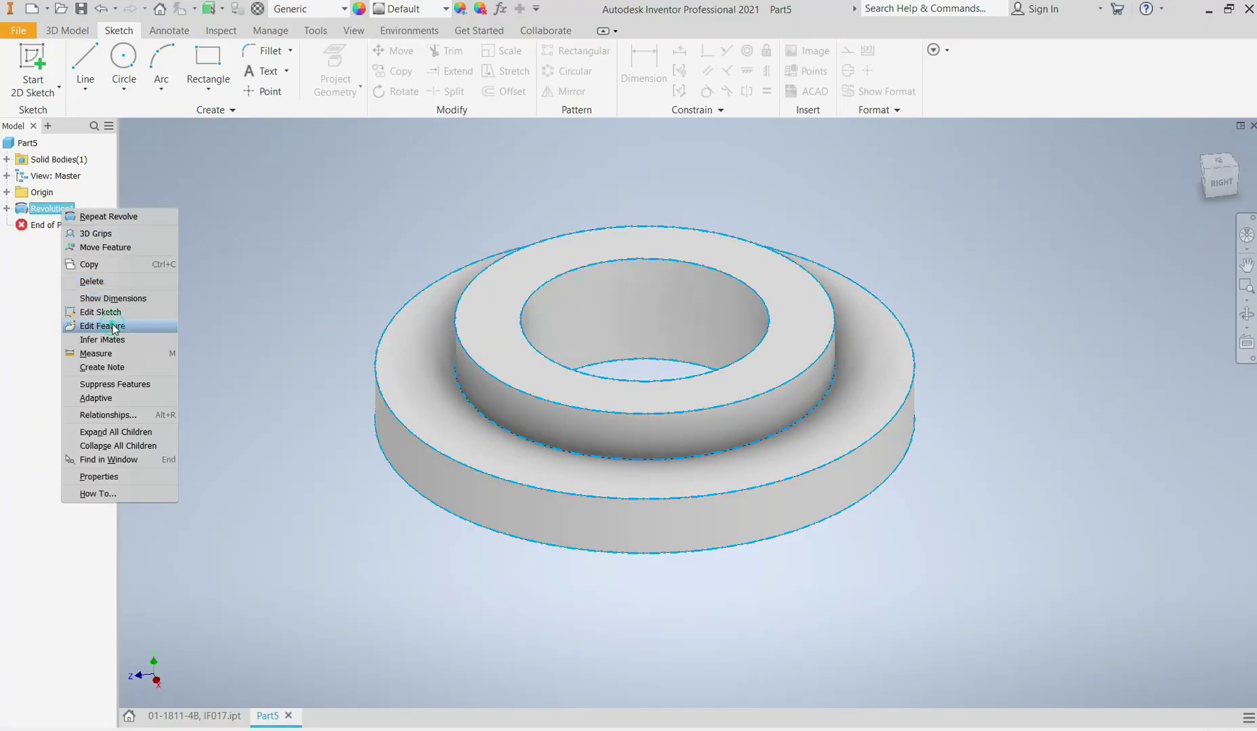
pyautogui.click(102, 326)
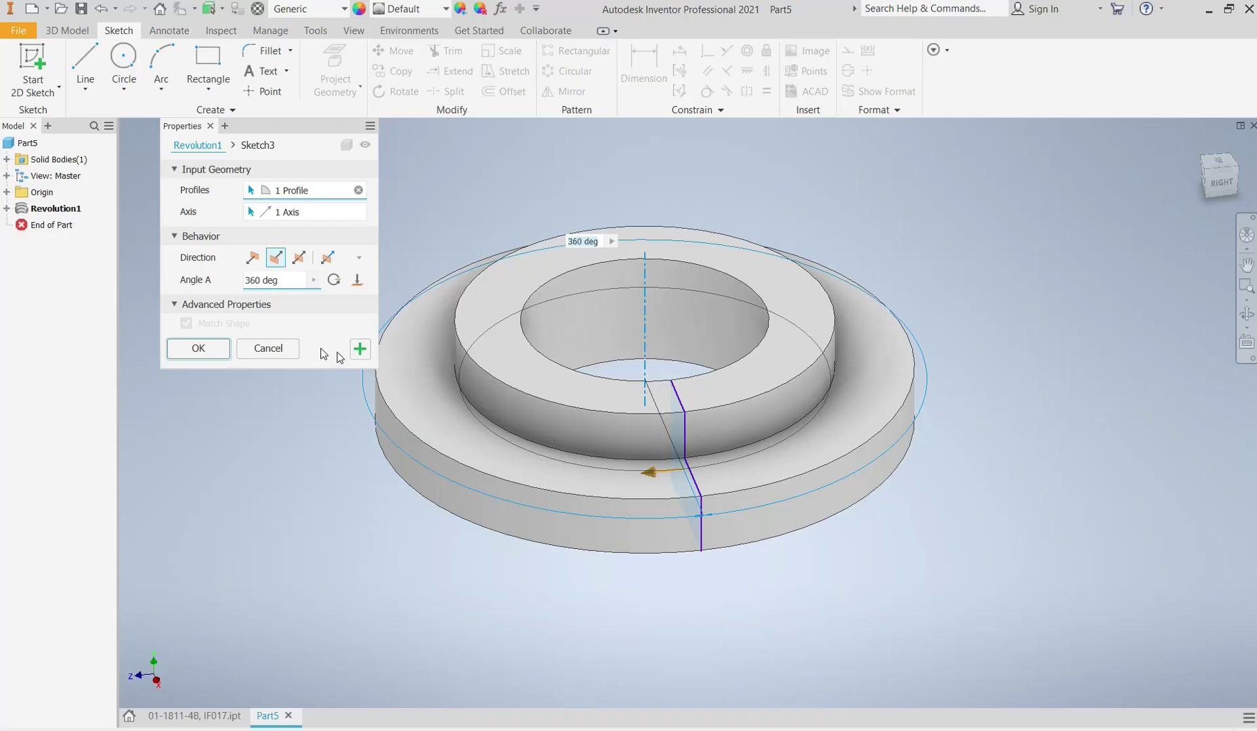
pyautogui.scroll(-3, 735, 411)
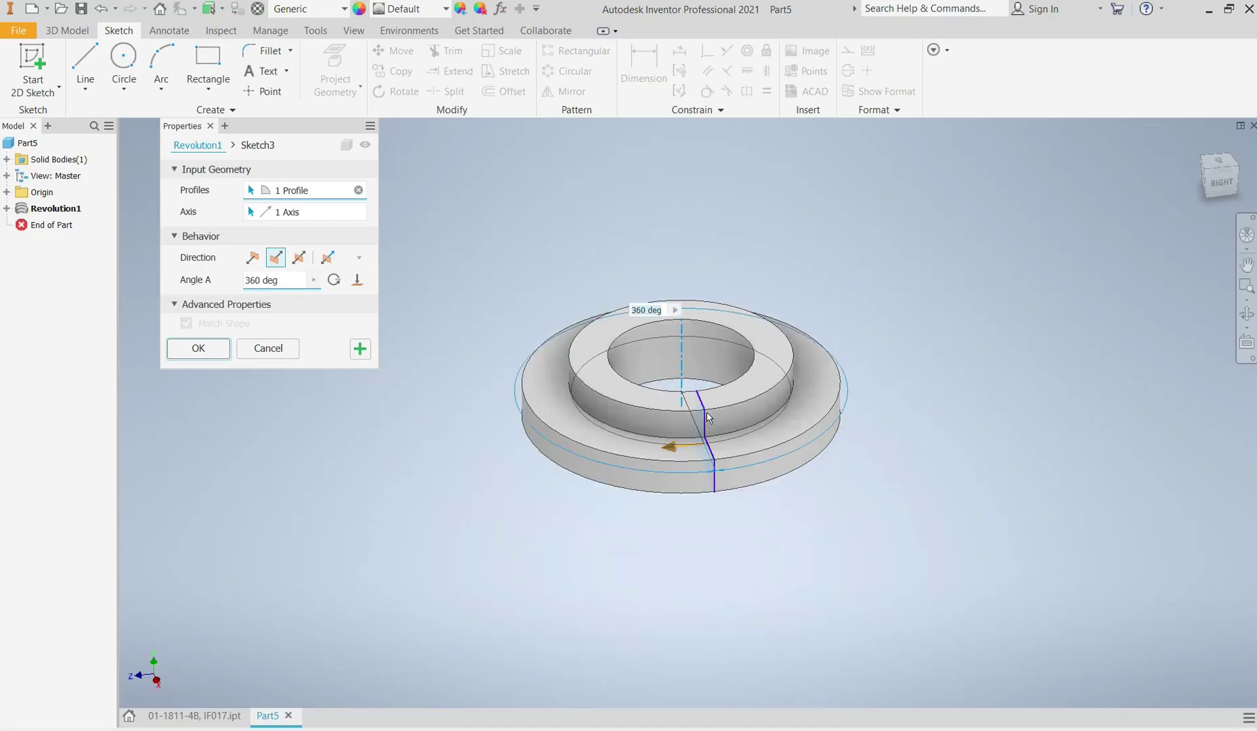
pyautogui.click(291, 213)
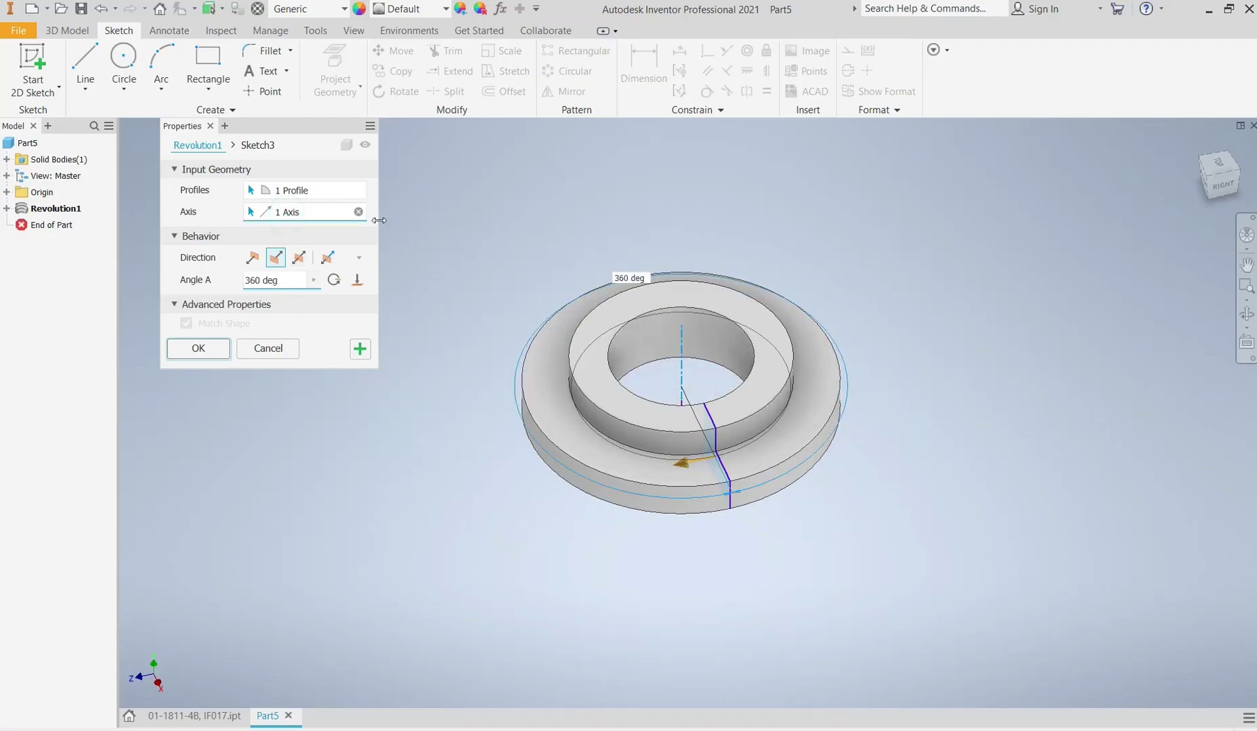
pyautogui.click(358, 213)
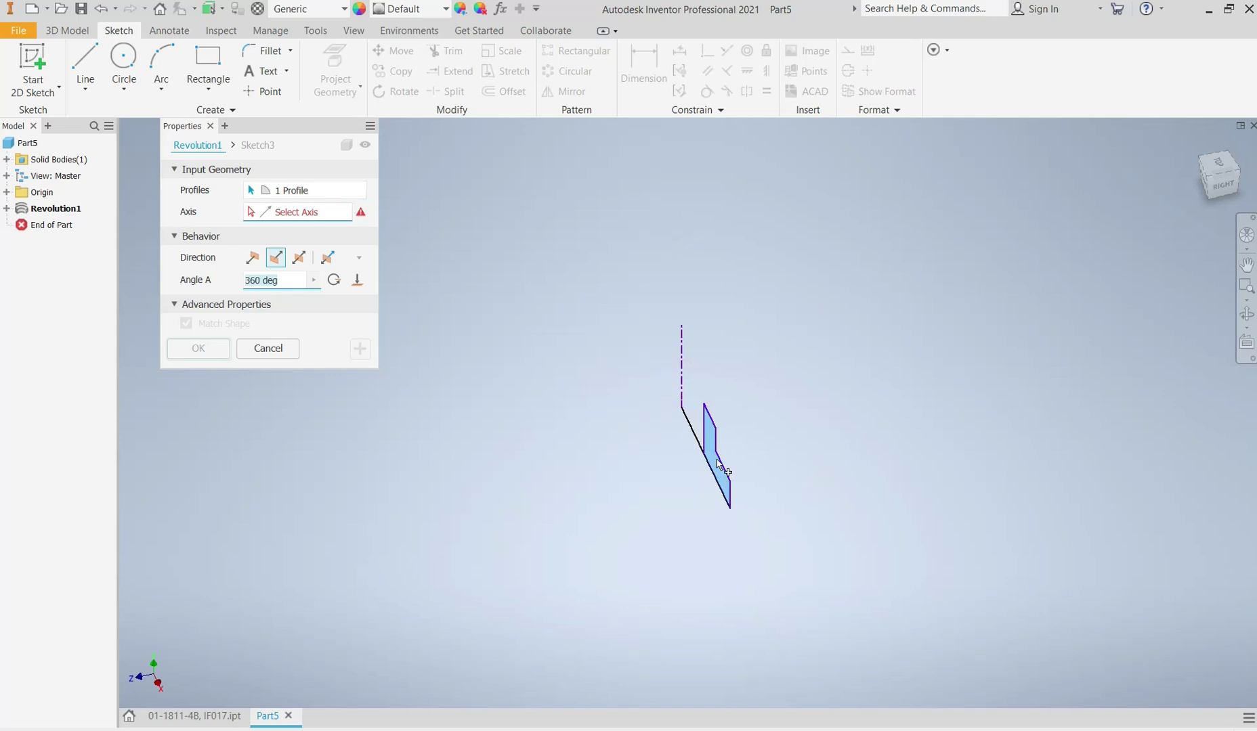
pyautogui.scroll(5, 719, 466)
pyautogui.click(305, 214)
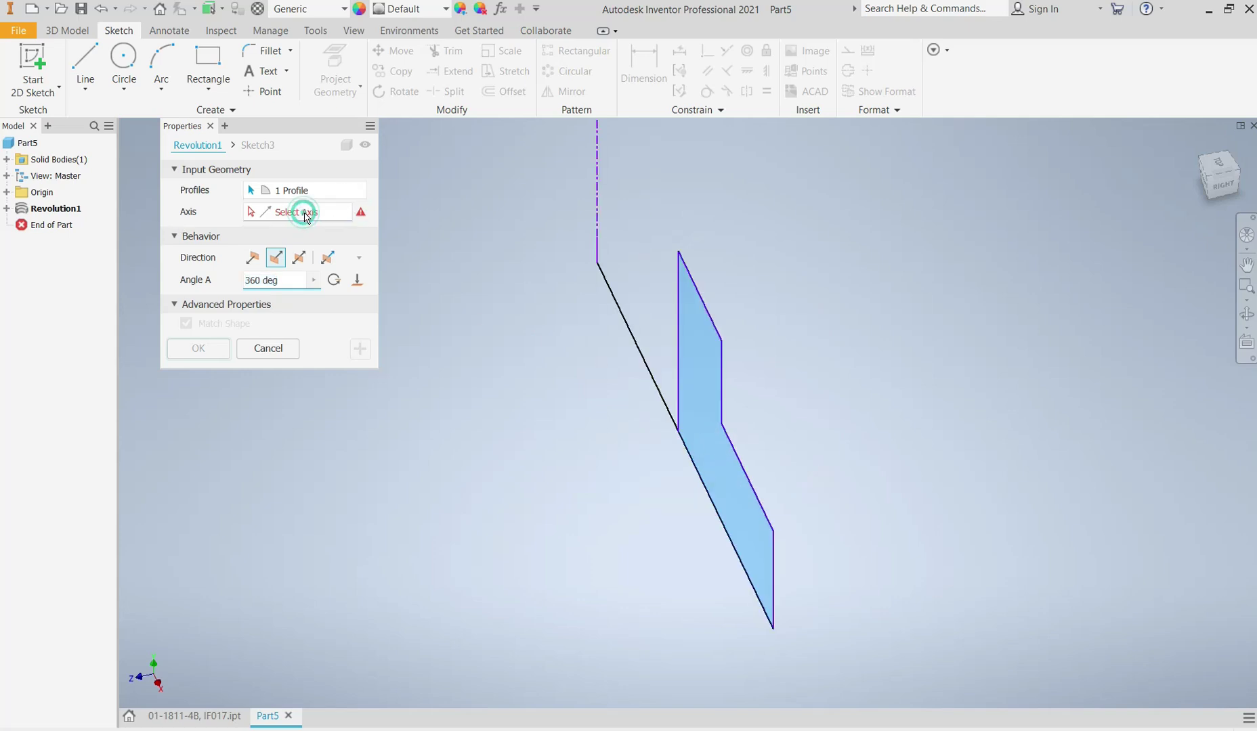
pyautogui.click(678, 318)
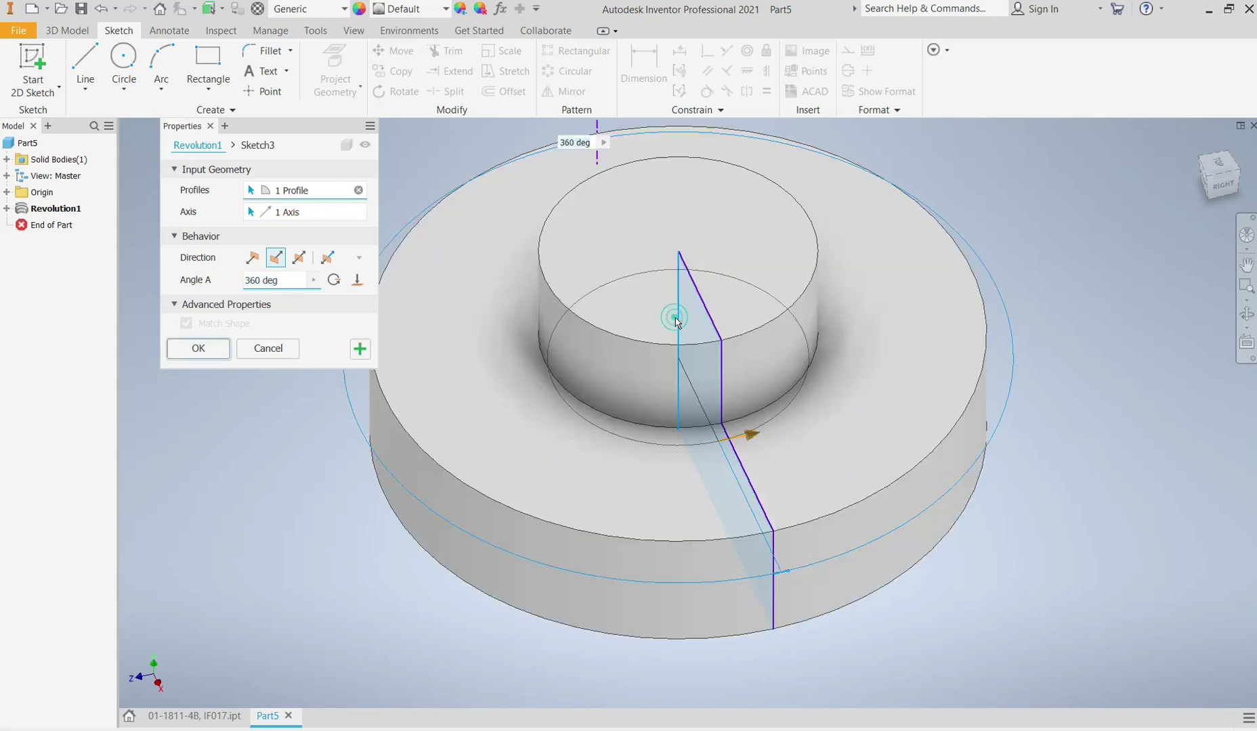
pyautogui.scroll(-5, 725, 399)
pyautogui.moveTo(743, 412)
pyautogui.keyDown('shift'); pyautogui.mouseDown(button='middle')
pyautogui.moveTo(752, 330)
pyautogui.moveTo(749, 384)
pyautogui.moveTo(763, 405)
pyautogui.mouseUp(button='middle'); pyautogui.keyUp('shift')
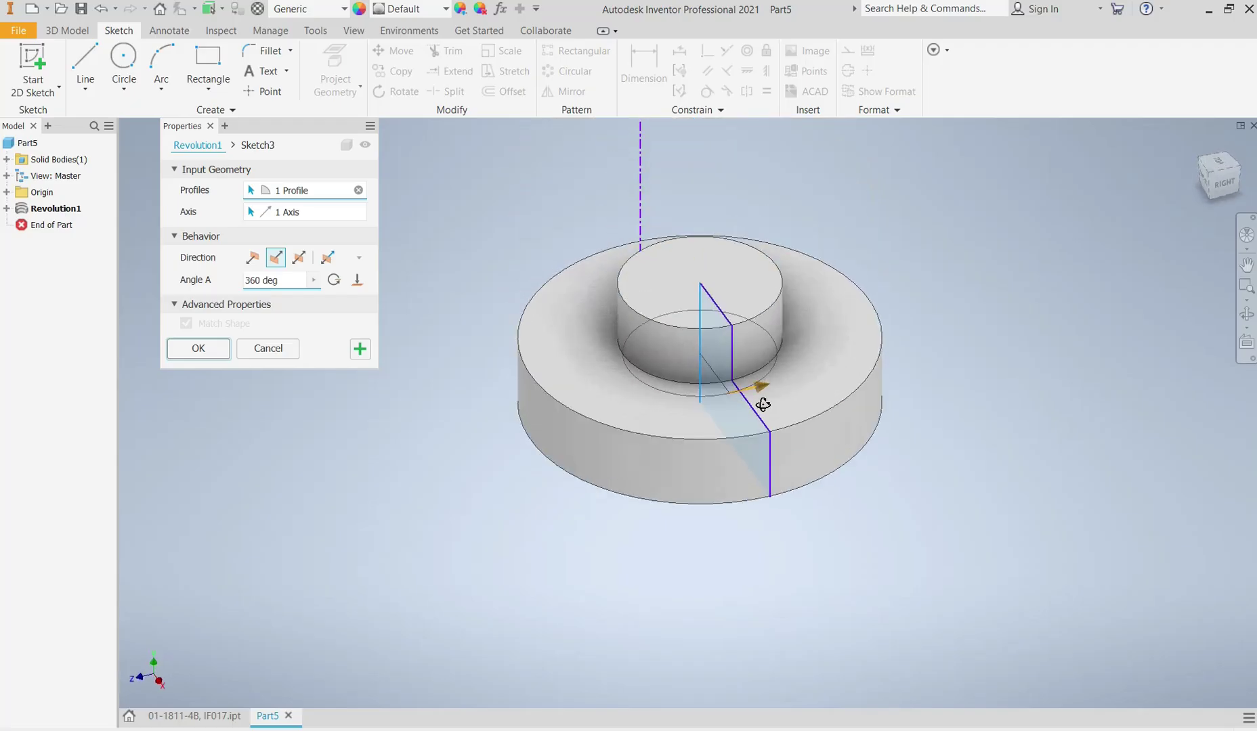
# - Try the profile's bottom edge as the revolve axis
pyautogui.click(359, 212)
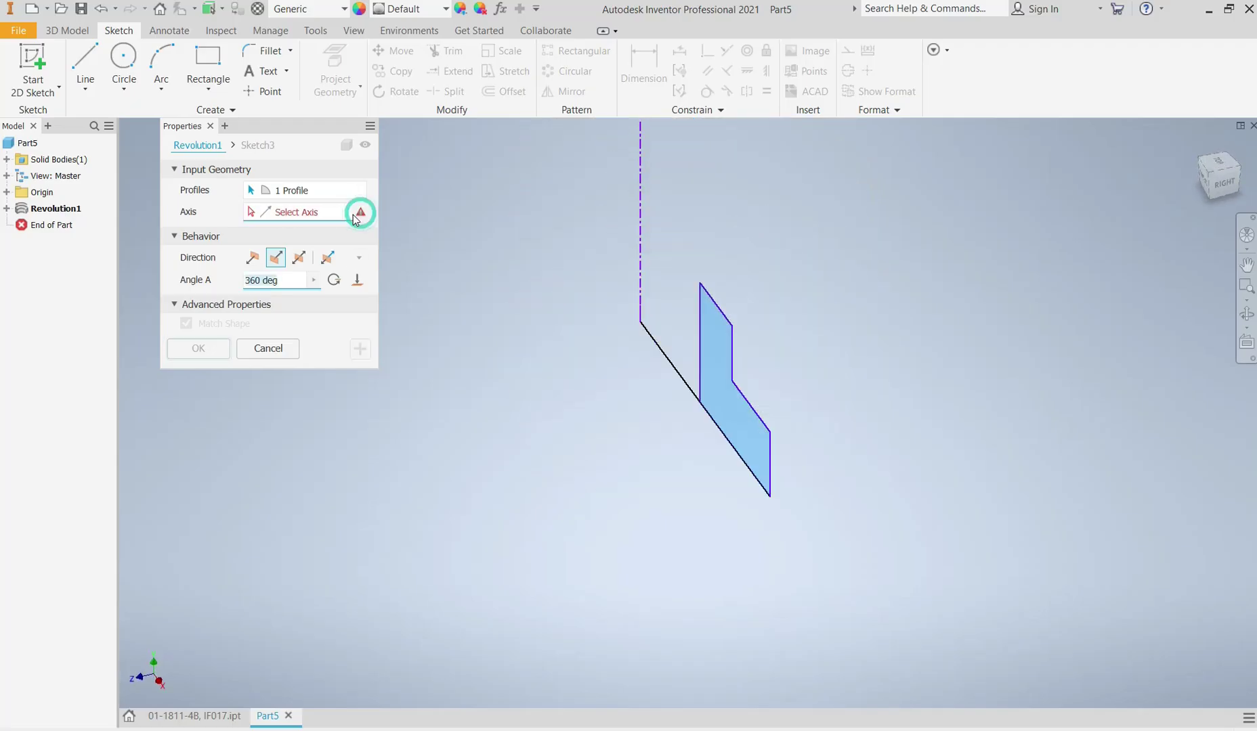
pyautogui.click(725, 438)
pyautogui.keyDown('shift'); pyautogui.moveTo(723, 448); pyautogui.dragTo(704, 410, button='middle'); pyautogui.keyUp('shift')
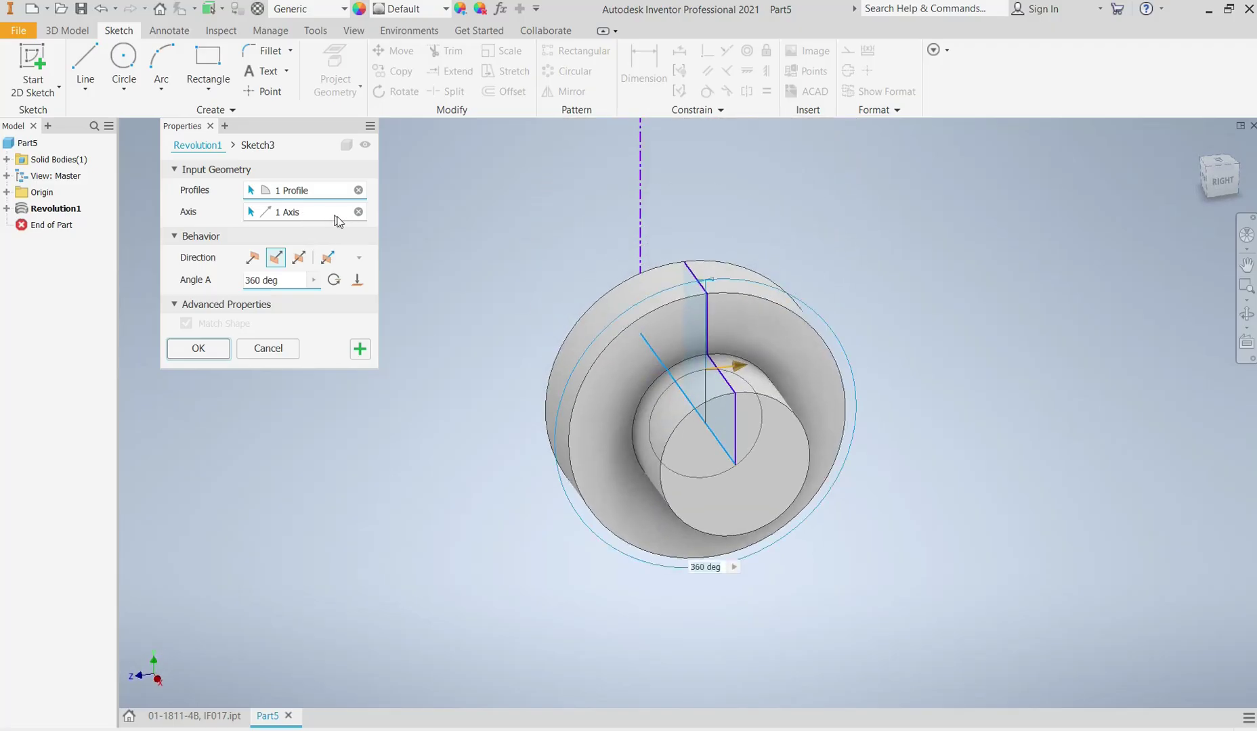
# - Try the upper step's outer vertical edge and the profile's top edge in turn as the revolve axis
pyautogui.click(356, 213)
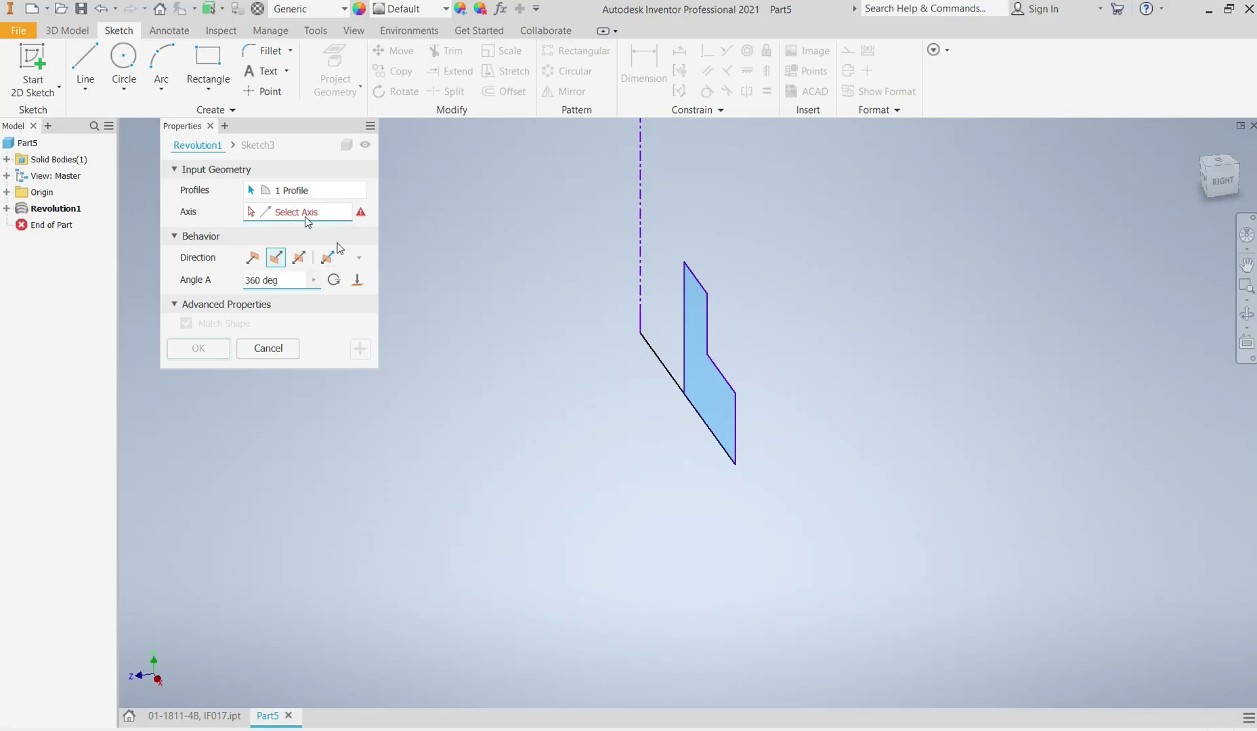
pyautogui.click(706, 333)
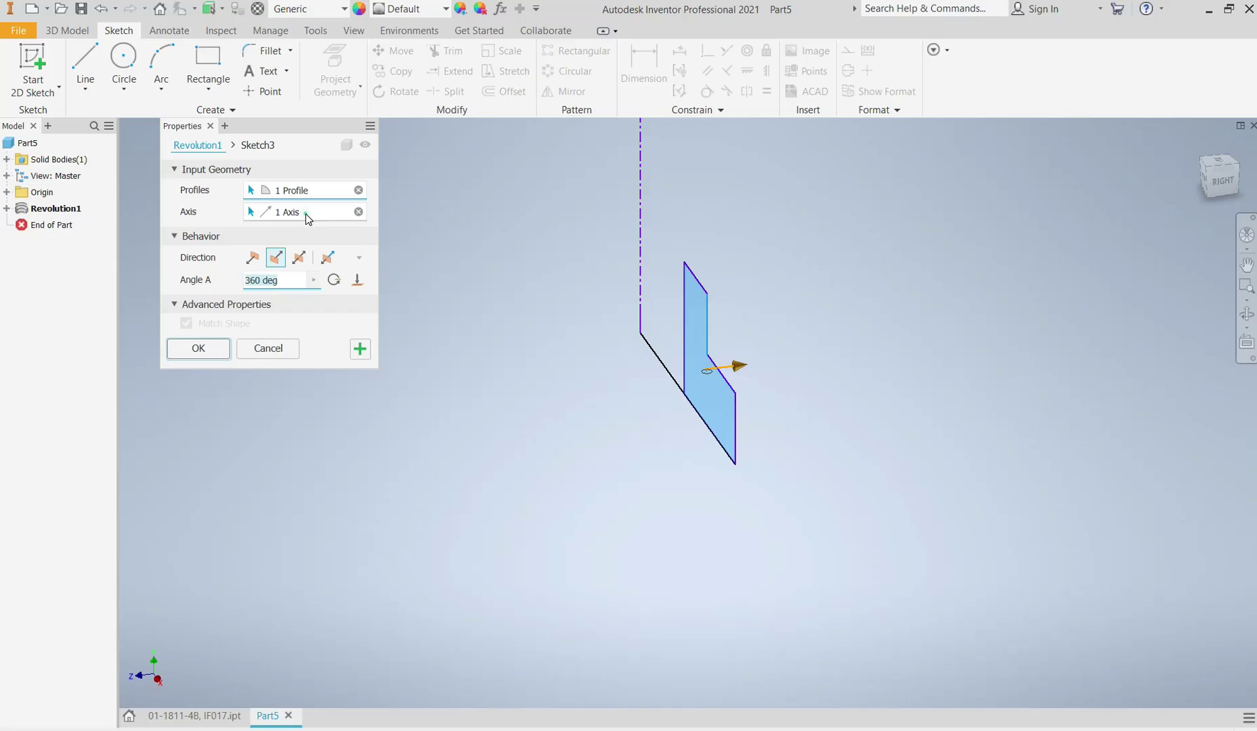
pyautogui.click(358, 212)
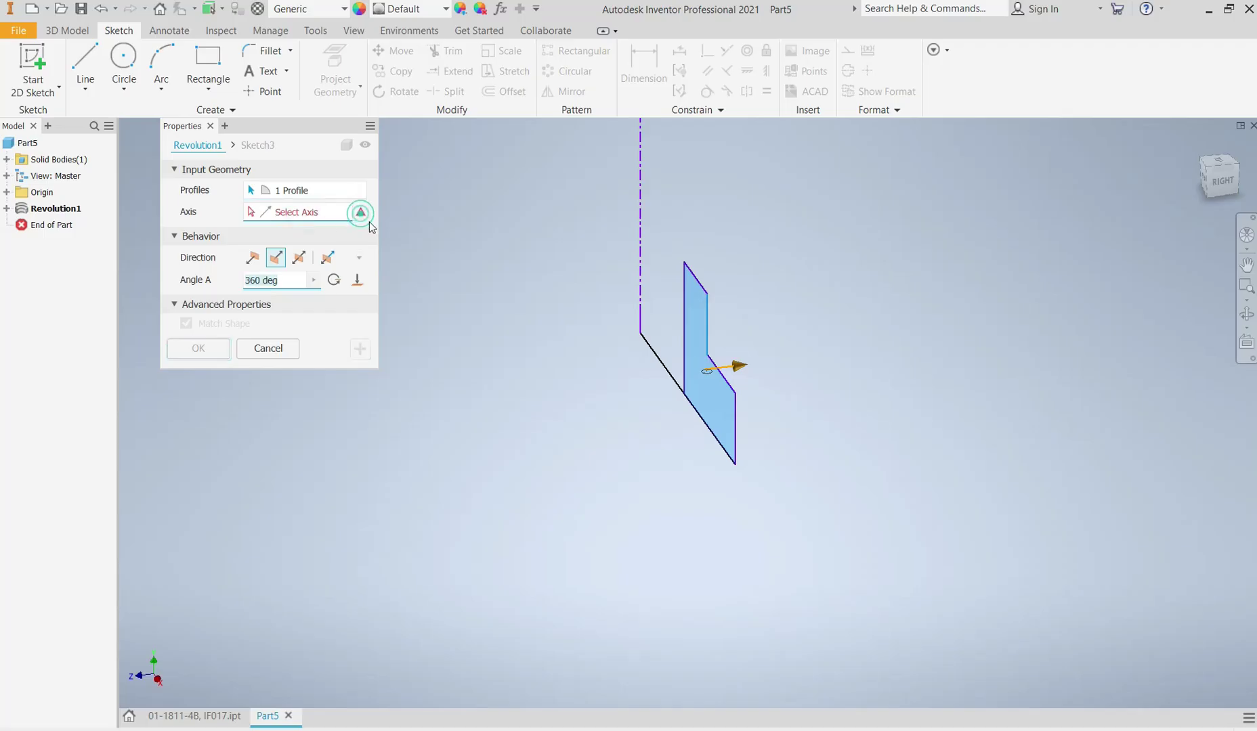
pyautogui.click(700, 280)
pyautogui.keyDown('shift'); pyautogui.moveTo(688, 423); pyautogui.dragTo(642, 336, button='middle'); pyautogui.keyUp('shift')
pyautogui.scroll(3, 640, 331)
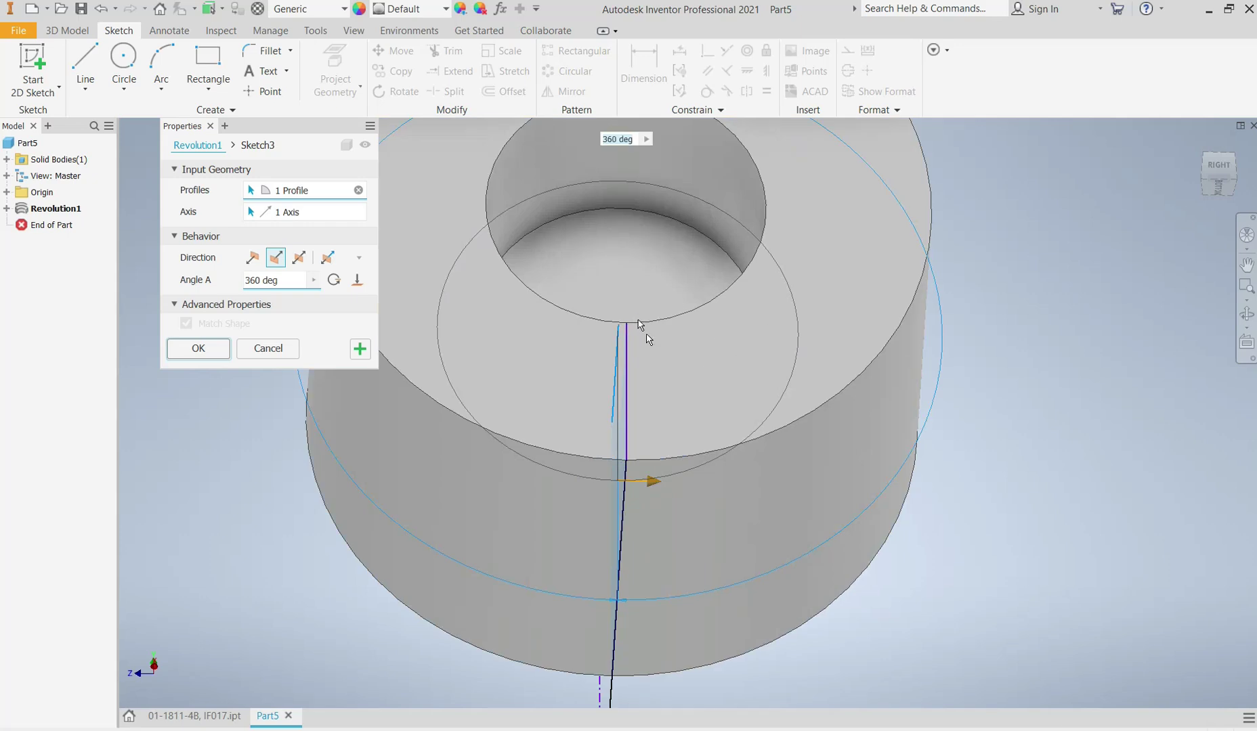
pyautogui.scroll(-3, 650, 342)
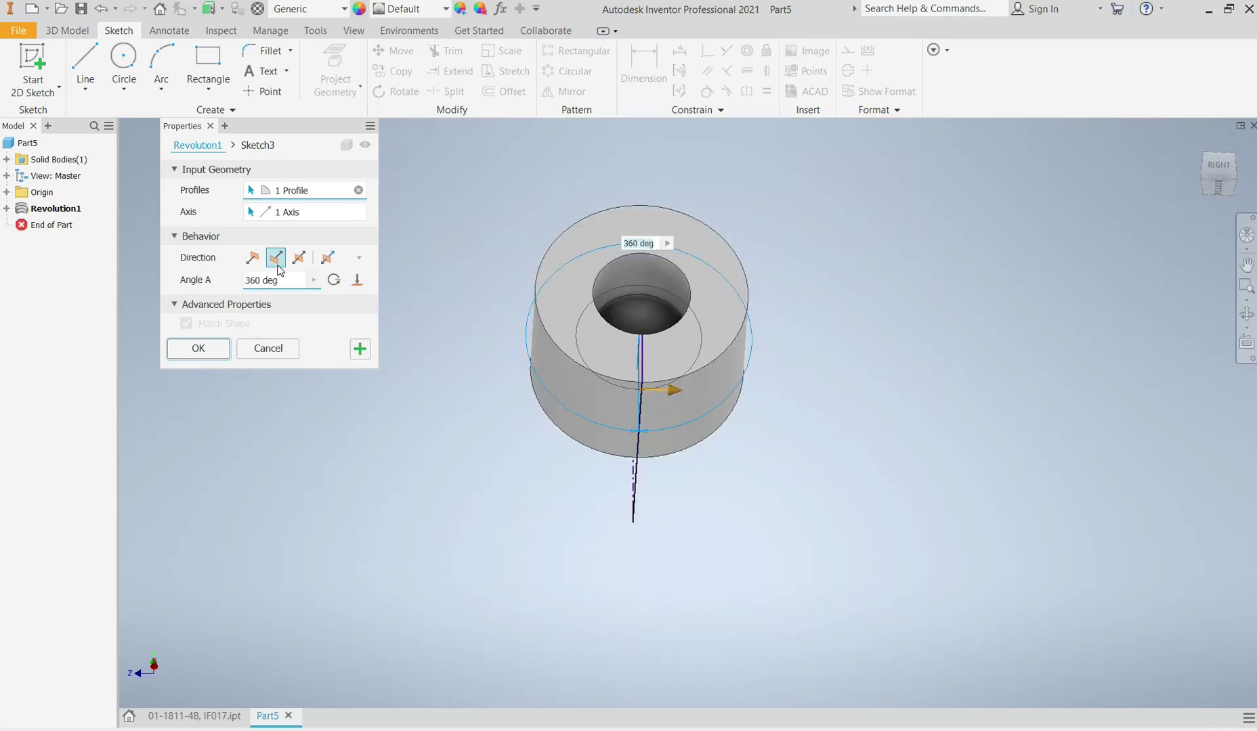
# - Reselect the vertical centerline as the revolve axis and apply the feature edit
pyautogui.click(357, 212)
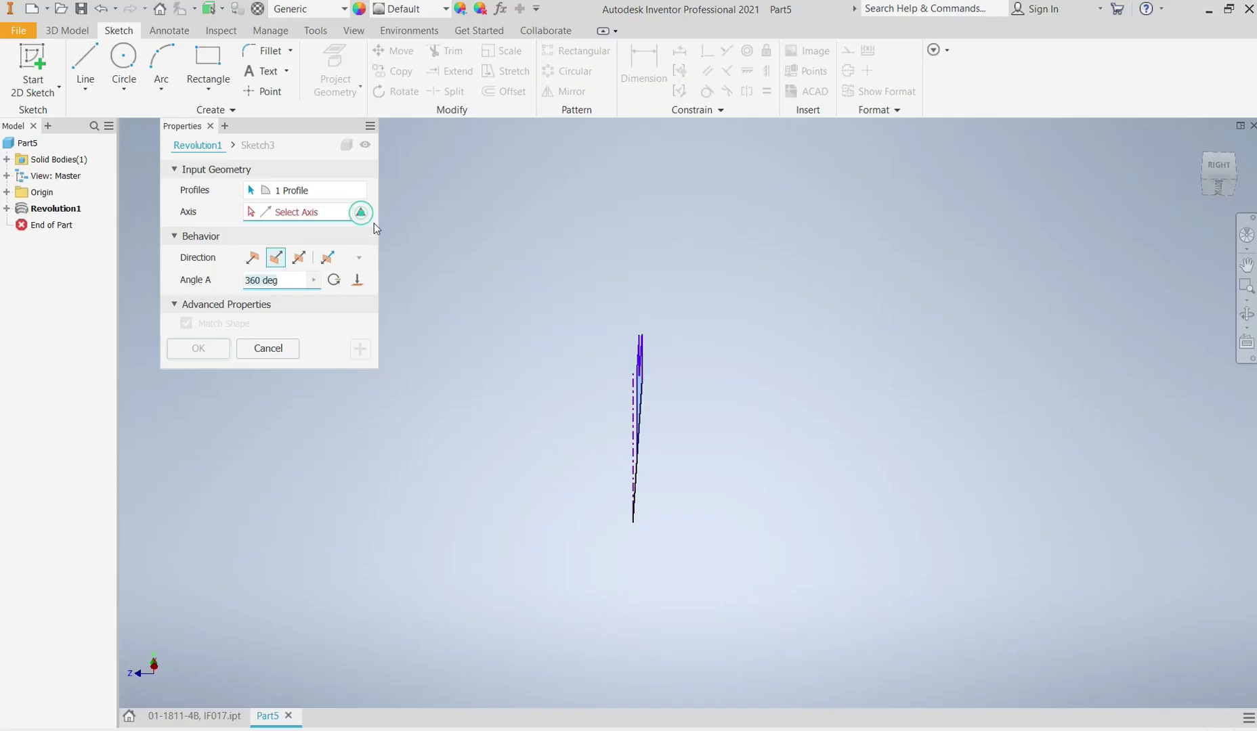
pyautogui.press('F6')
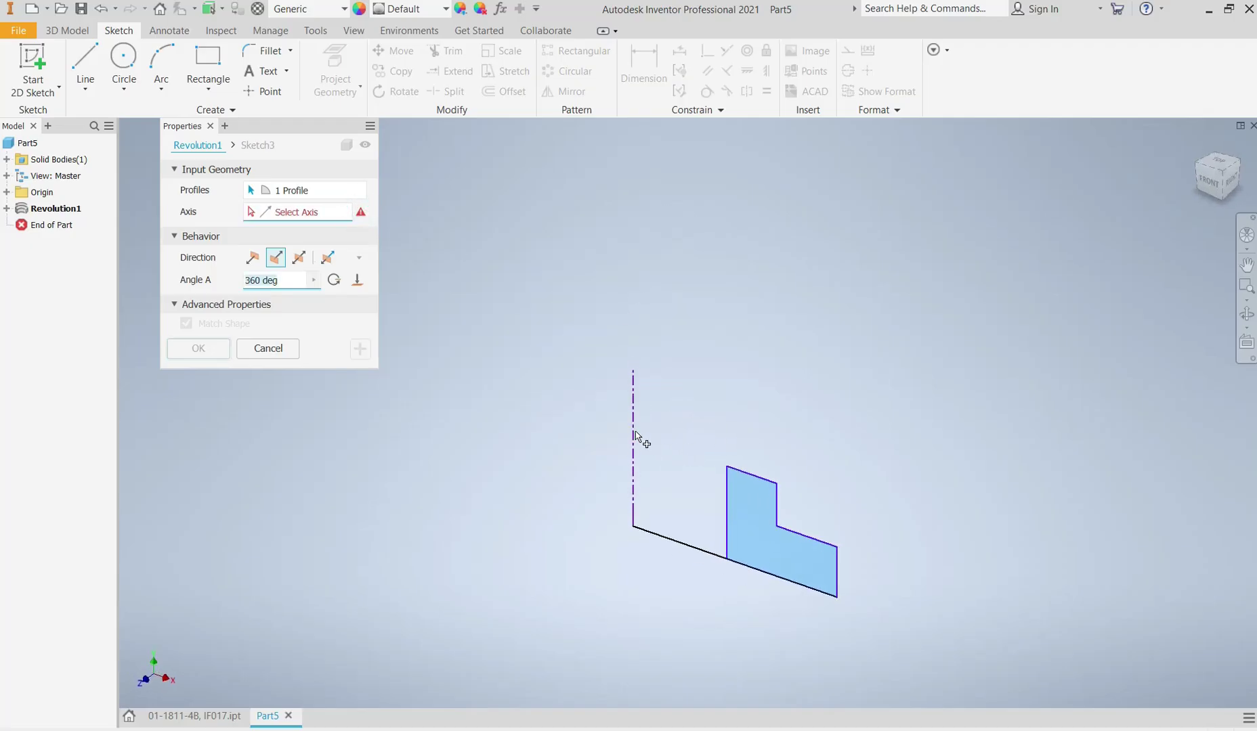
pyautogui.click(635, 436)
pyautogui.click(198, 349)
pyautogui.scroll(-5, 691, 324)
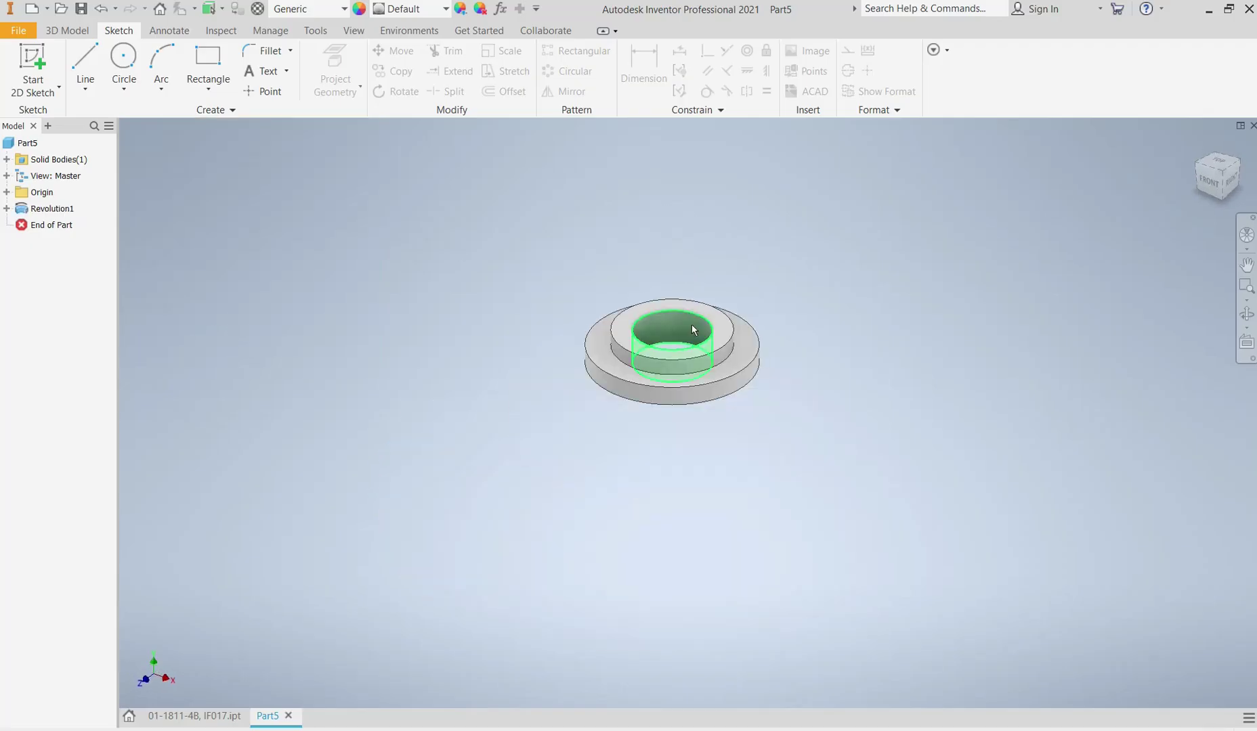
pyautogui.scroll(6, 691, 324)
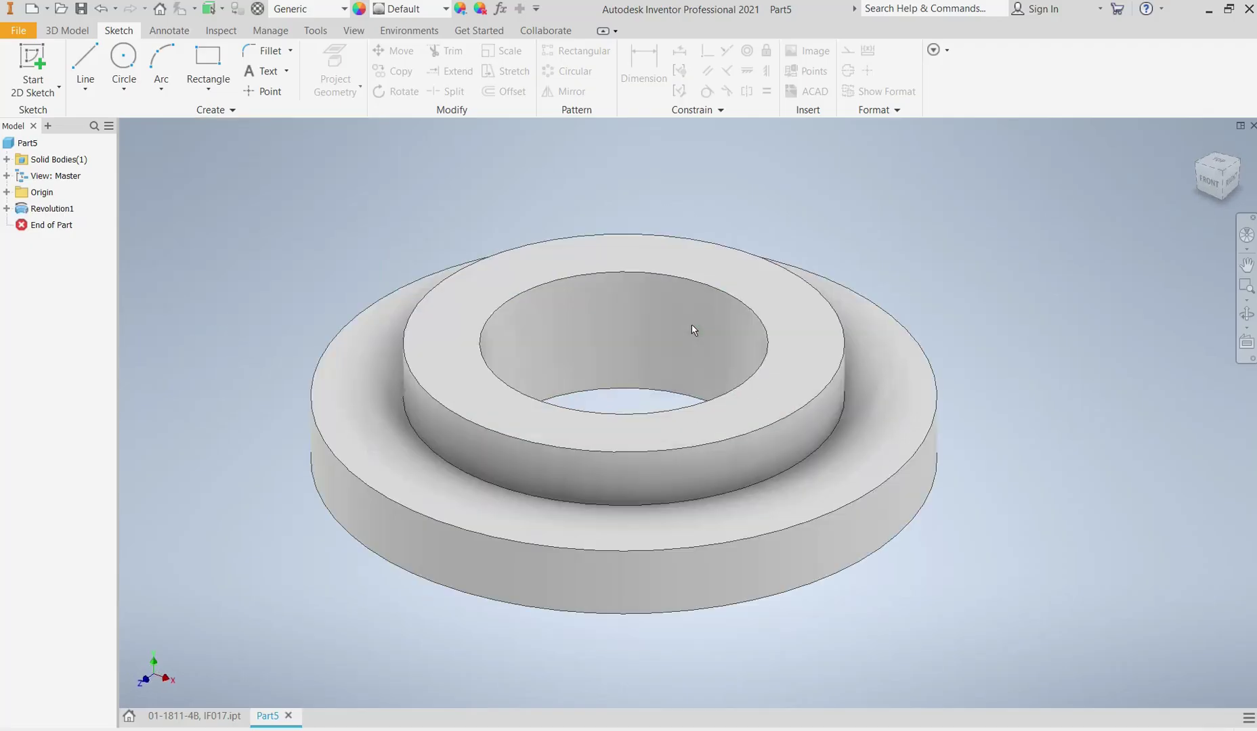
# - Create a new sketch on the part's YZ origin plane
pyautogui.click(7, 193)
pyautogui.click(64, 212)
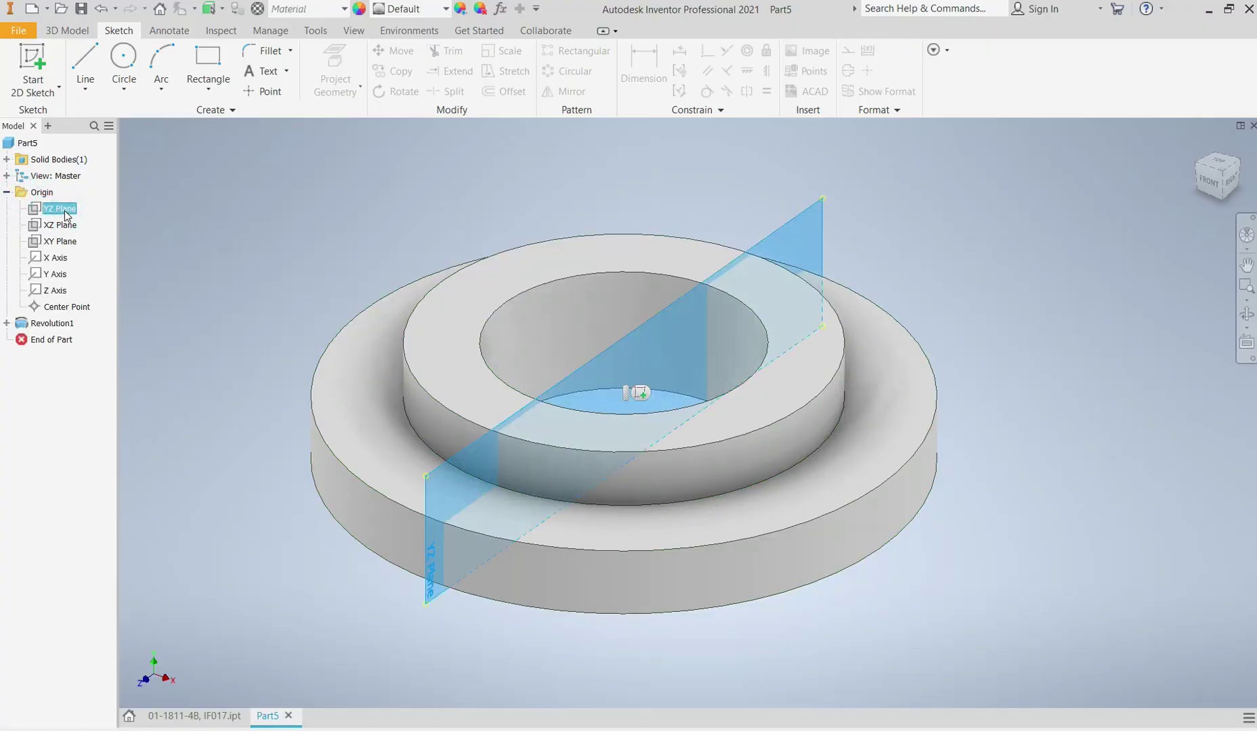
pyautogui.rightClick(66, 214)
pyautogui.click(103, 252)
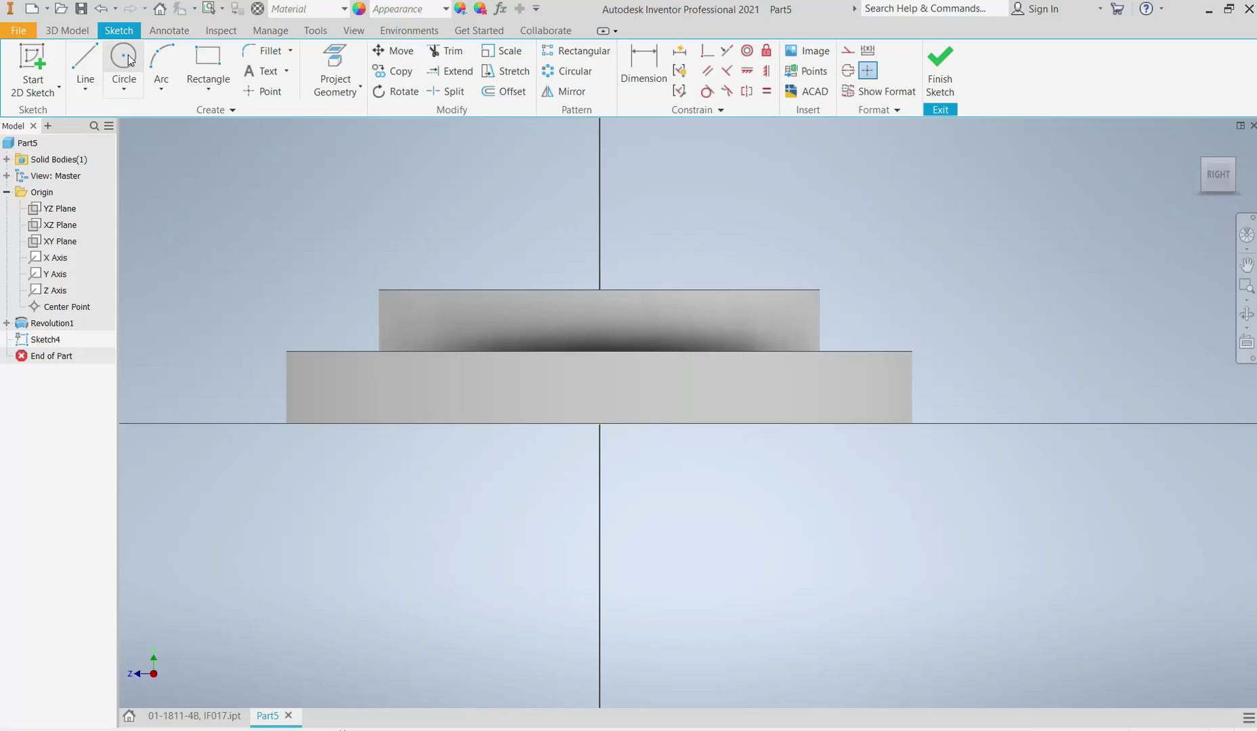
# - Sketch a rectangle across the lower step's outer edge and a circle centred on the upper step's outer vertical edge
pyautogui.click(208, 60)
pyautogui.click(764, 382)
pyautogui.click(952, 406)
pyautogui.click(124, 58)
pyautogui.click(820, 327)
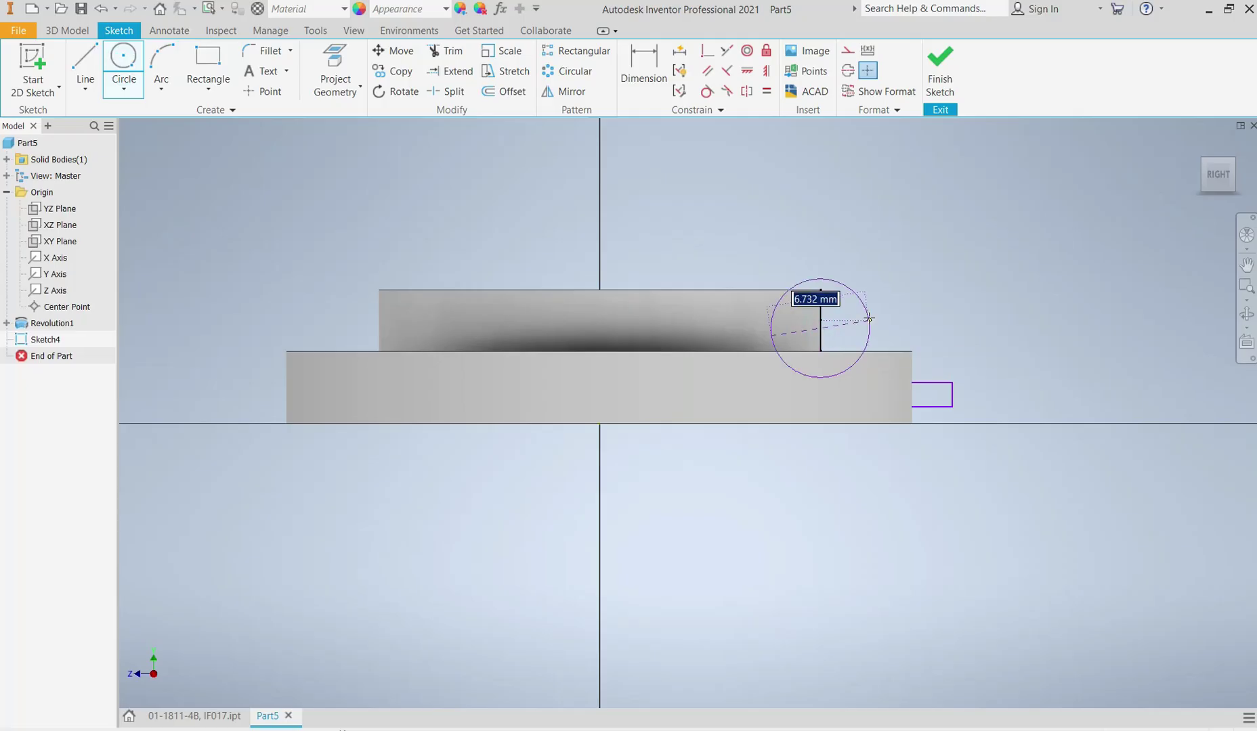
pyautogui.click(858, 318)
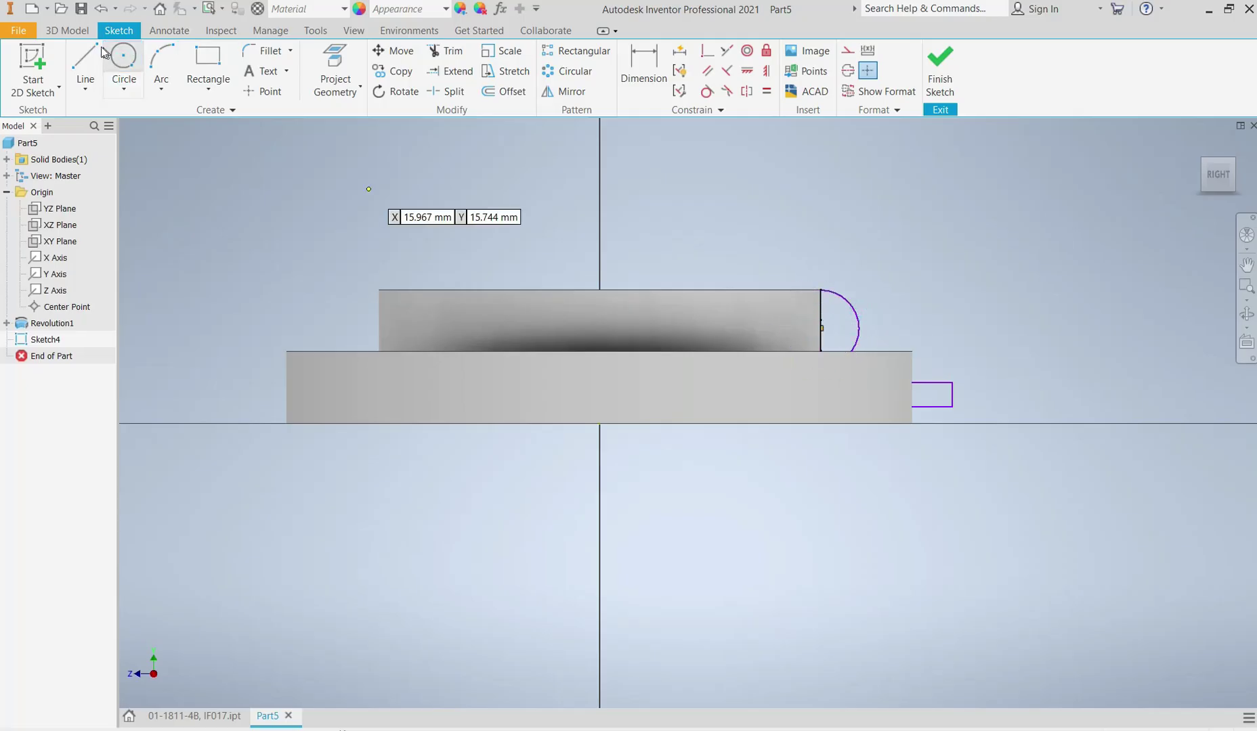
# - Draw a vertical line from the origin up past the top of the ring to serve as the revolve axis
pyautogui.press('l')
pyautogui.click(599, 424)
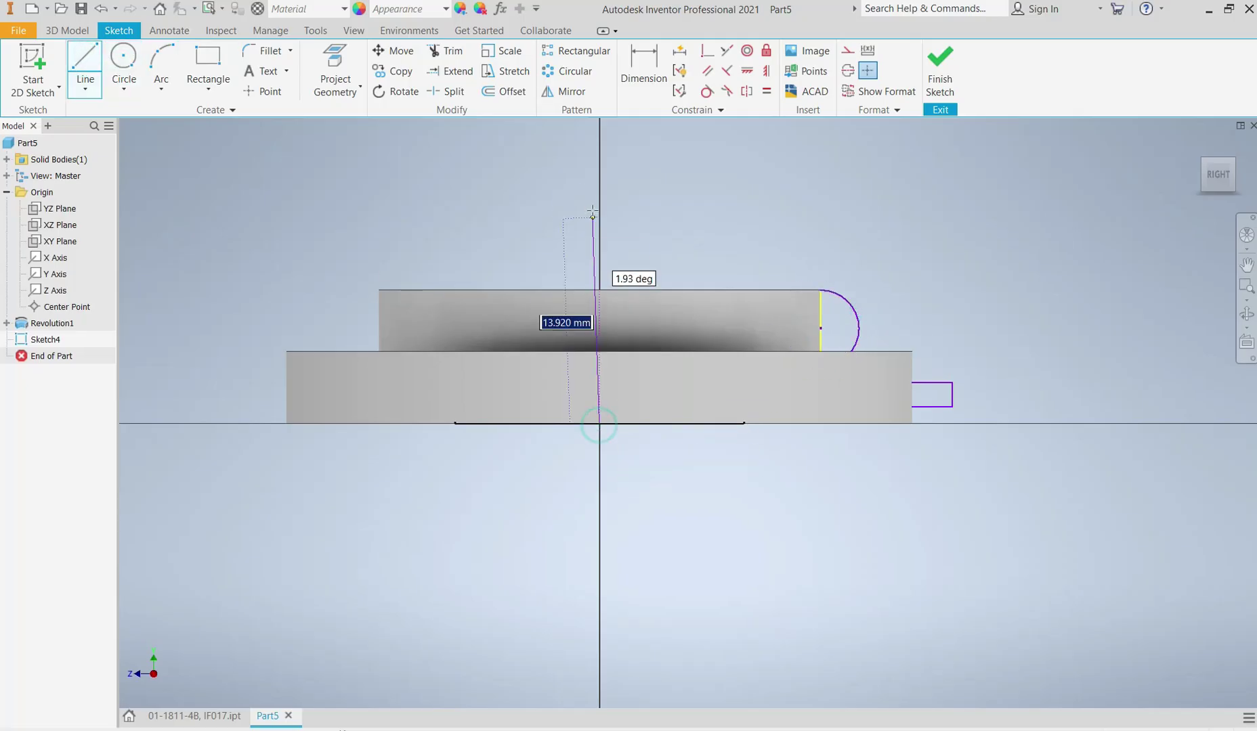
pyautogui.press('Escape')
pyautogui.click(599, 178)
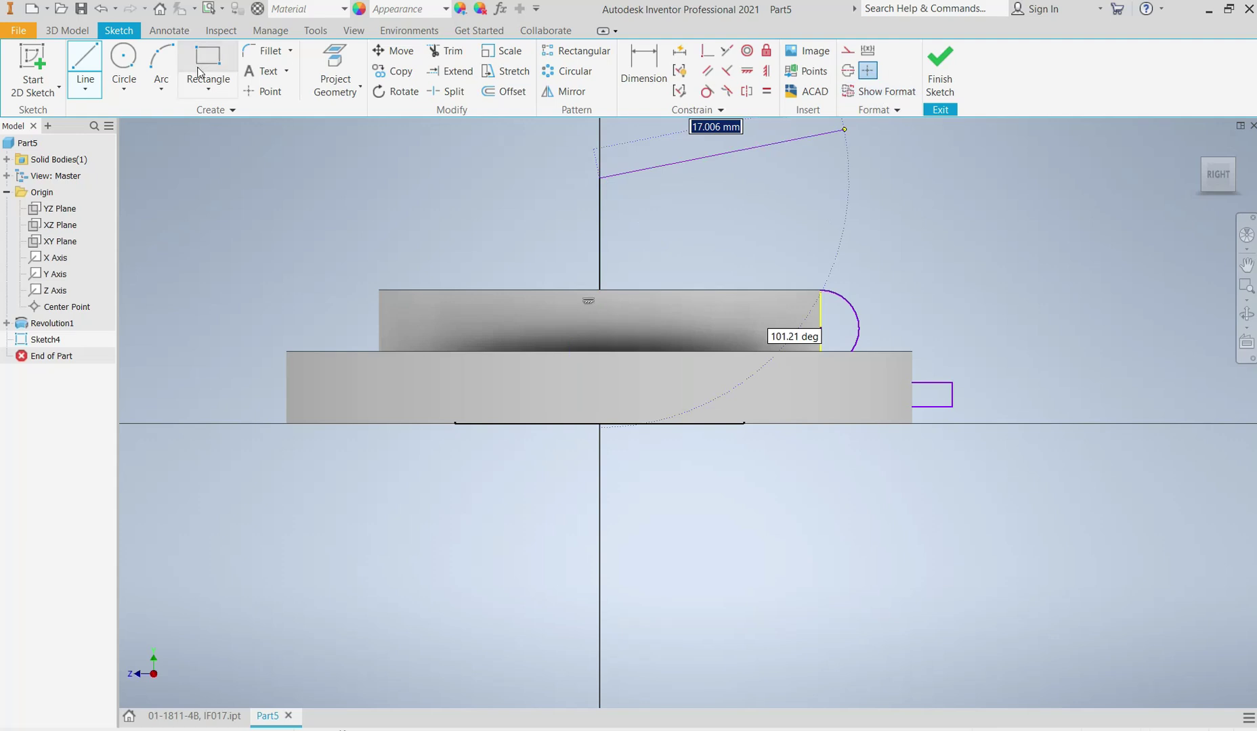
# - Set up a full revolve of the circle and rectangle profiles around the vertical centre line
pyautogui.click(69, 30)
pyautogui.click(124, 64)
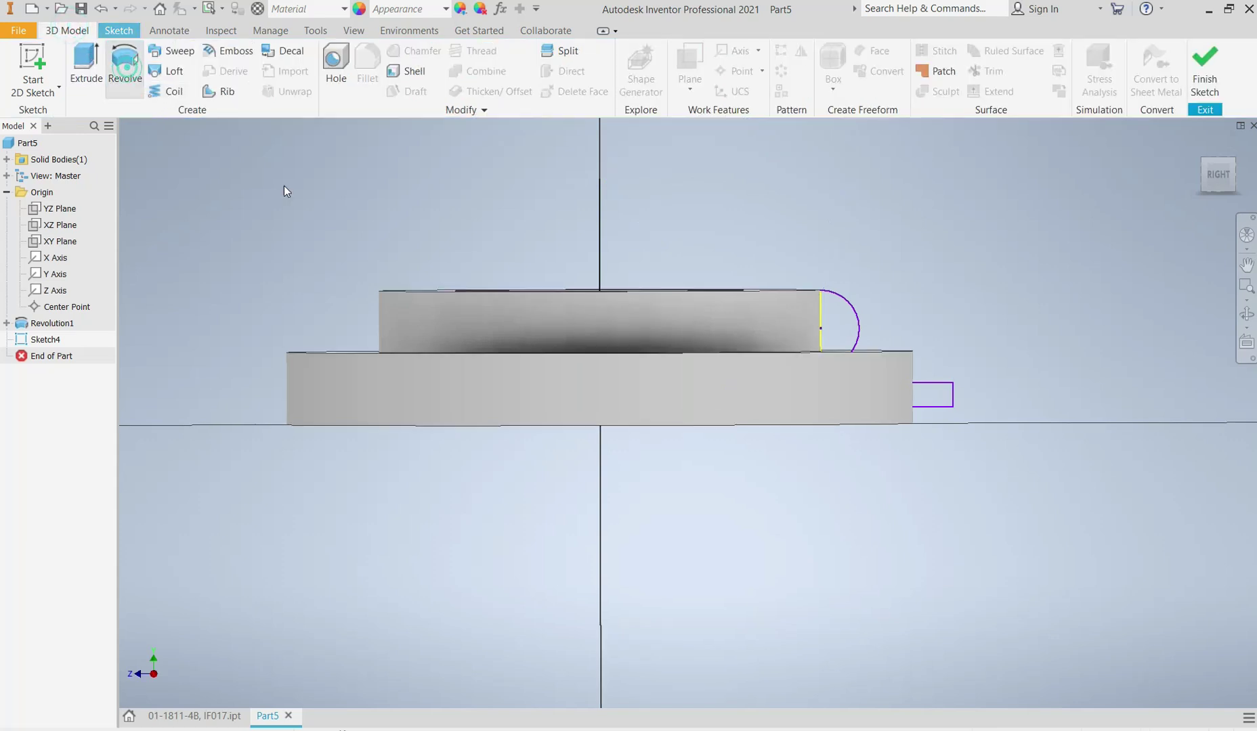
pyautogui.scroll(3, 791, 266)
pyautogui.scroll(-6, 828, 359)
pyautogui.moveTo(828, 359); pyautogui.dragTo(832, 404)
pyautogui.click(840, 391)
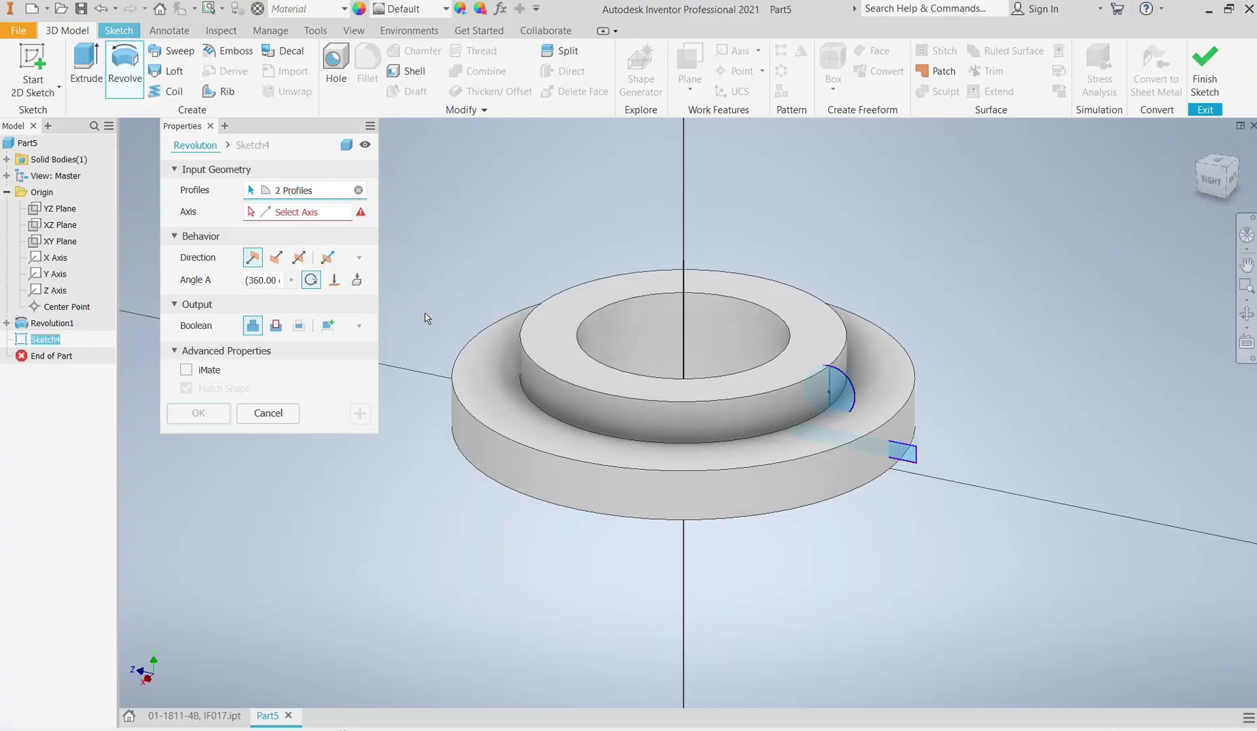
pyautogui.click(287, 216)
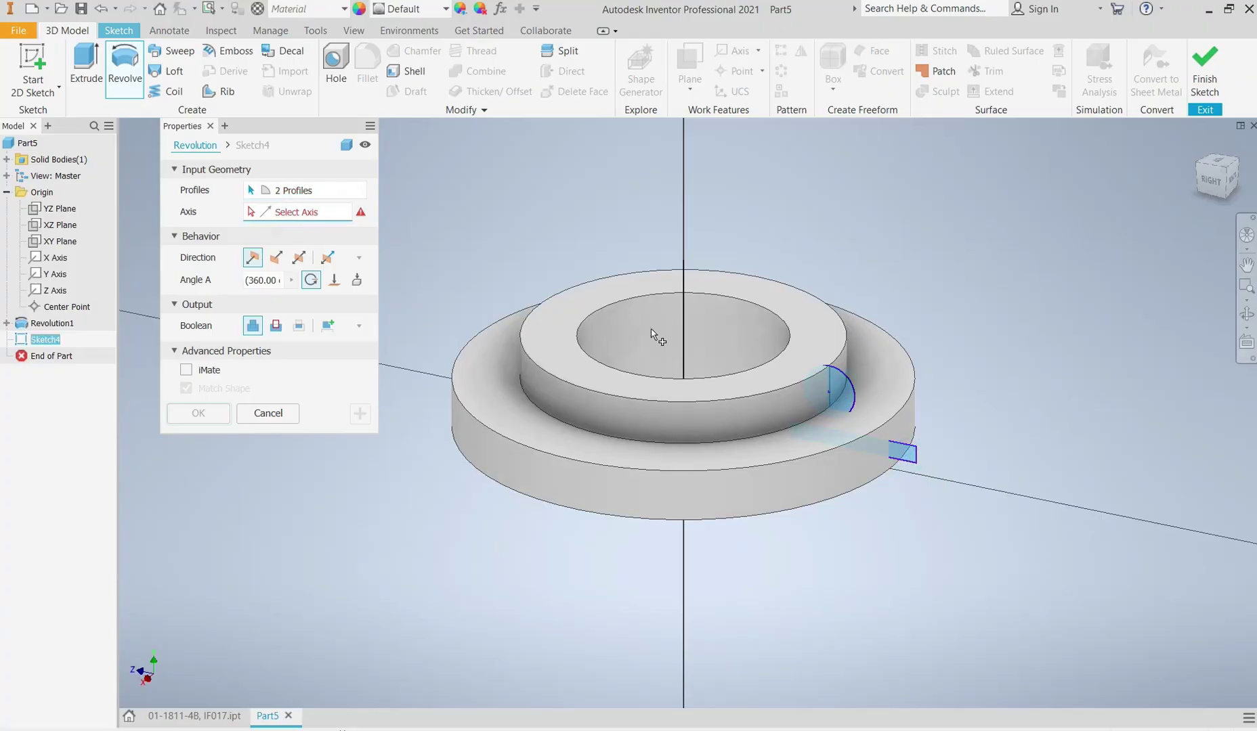
pyautogui.click(683, 353)
pyautogui.keyDown('shift'); pyautogui.moveTo(691, 421); pyautogui.dragTo(493, 386, button='middle'); pyautogui.keyUp('shift')
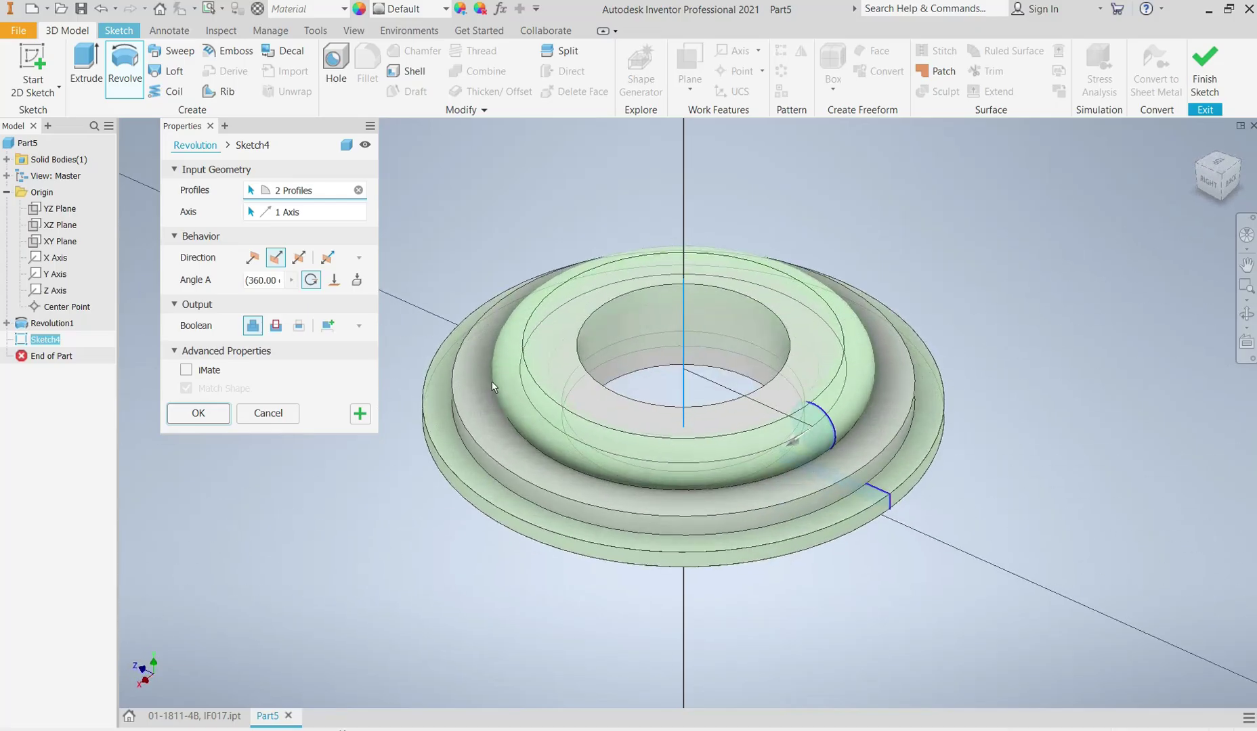
# - Switch the revolve's boolean operation to Cut and create the circular grooves
pyautogui.click(276, 328)
pyautogui.keyDown('shift'); pyautogui.moveTo(722, 438); pyautogui.dragTo(654, 415, button='middle'); pyautogui.keyUp('shift')
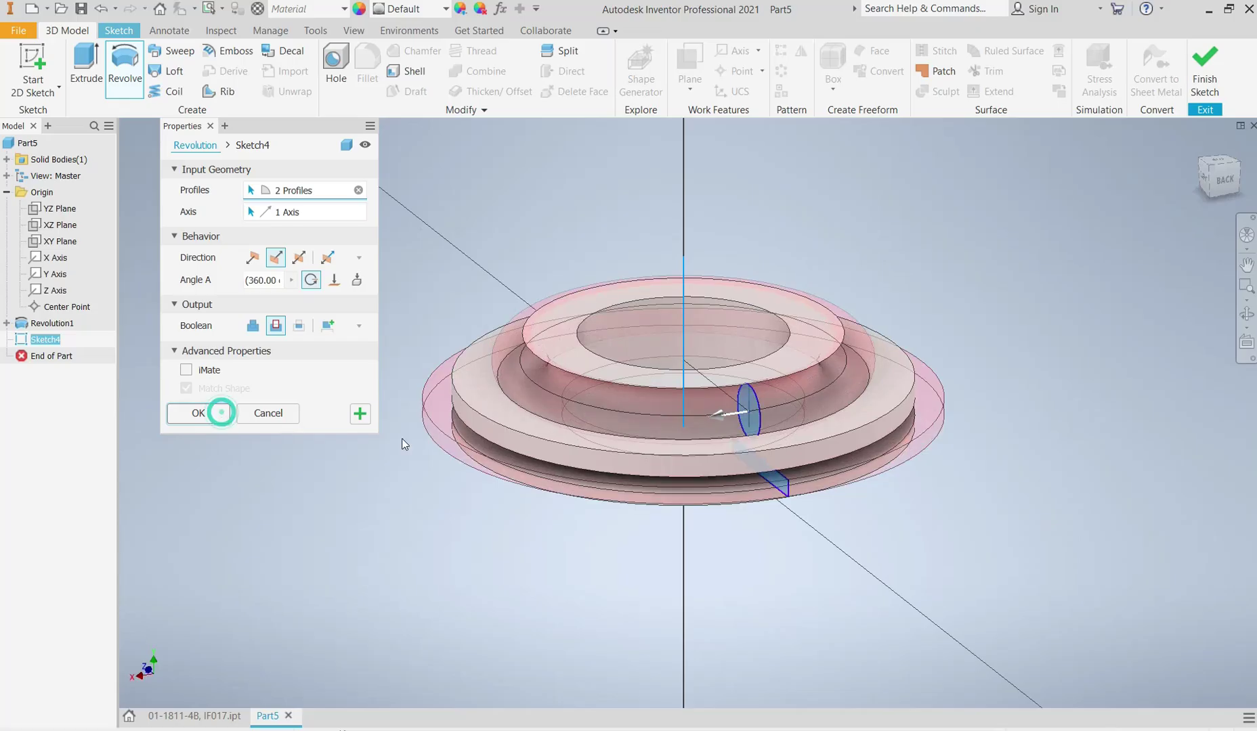
pyautogui.click(222, 413)
pyautogui.keyDown('shift'); pyautogui.moveTo(702, 486); pyautogui.dragTo(713, 420, button='middle'); pyautogui.keyUp('shift')
pyautogui.scroll(3, 757, 427)
pyautogui.scroll(-3, 732, 426)
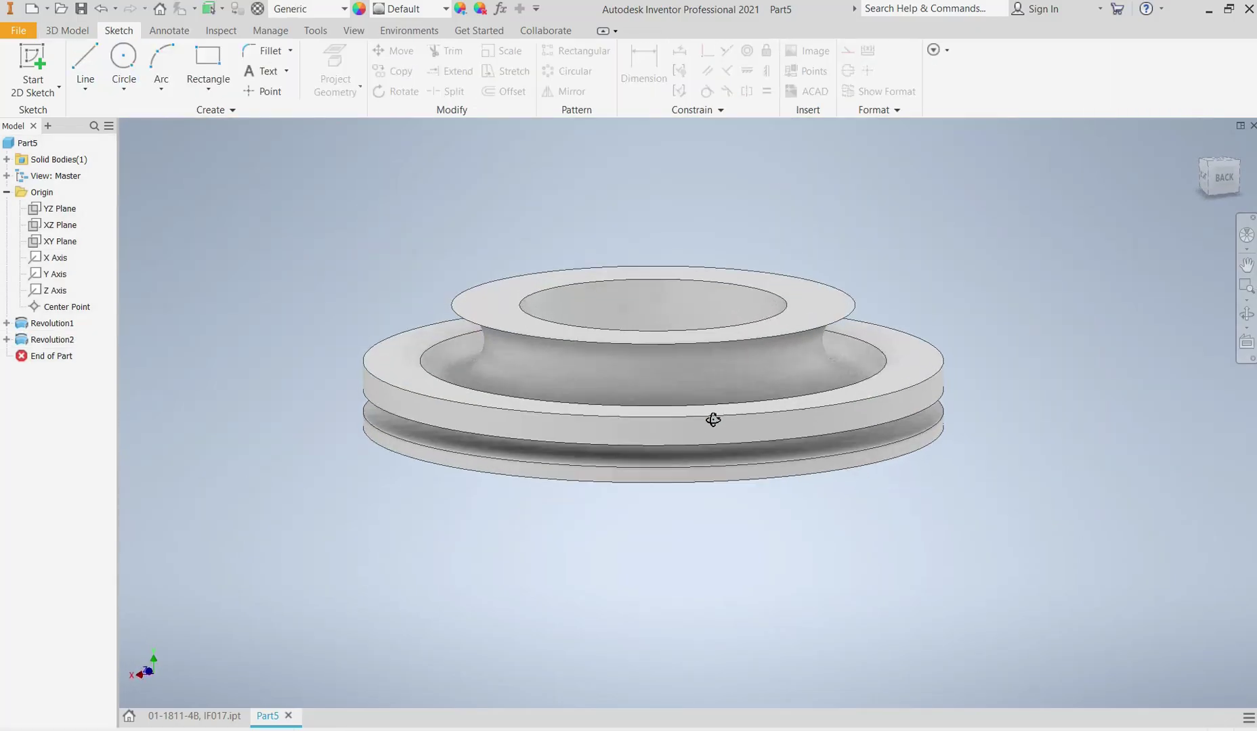
pyautogui.scroll(3, 724, 395)
pyautogui.scroll(-2, 716, 407)
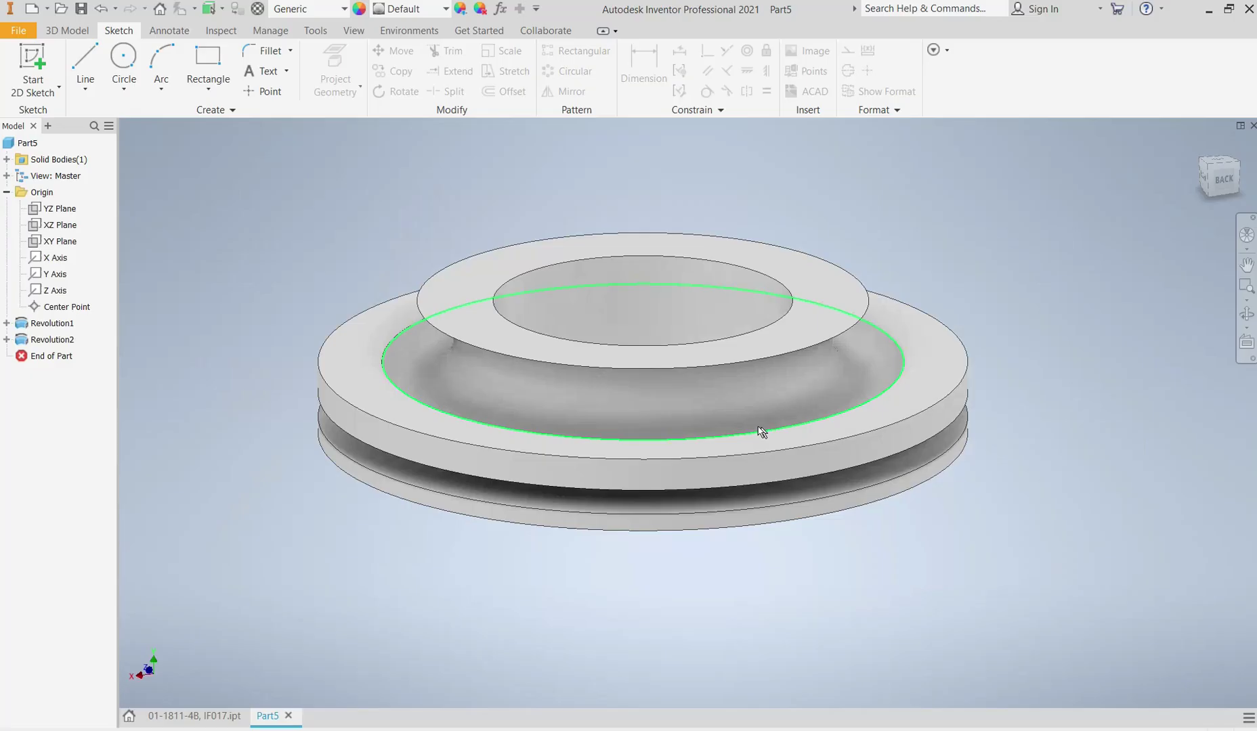
# - Edit the groove-cutting revolve and set its angle to 90 degrees
pyautogui.rightClick(40, 339)
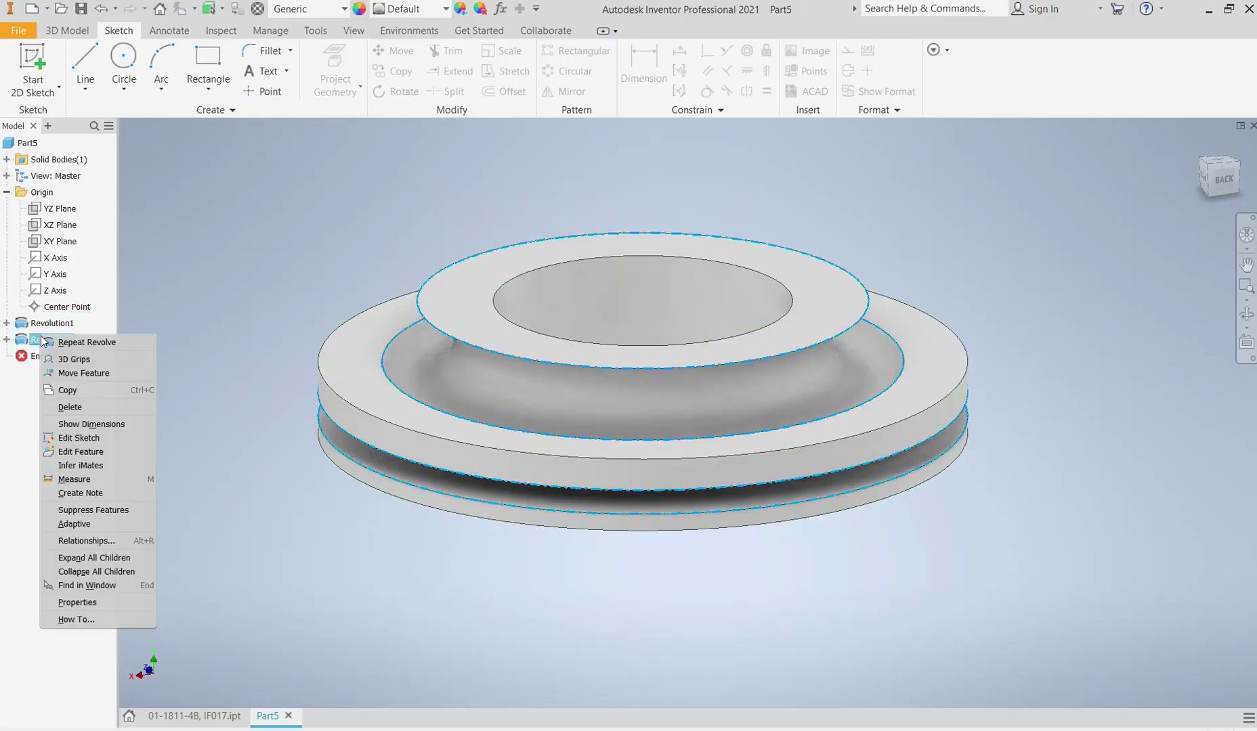
pyautogui.click(83, 453)
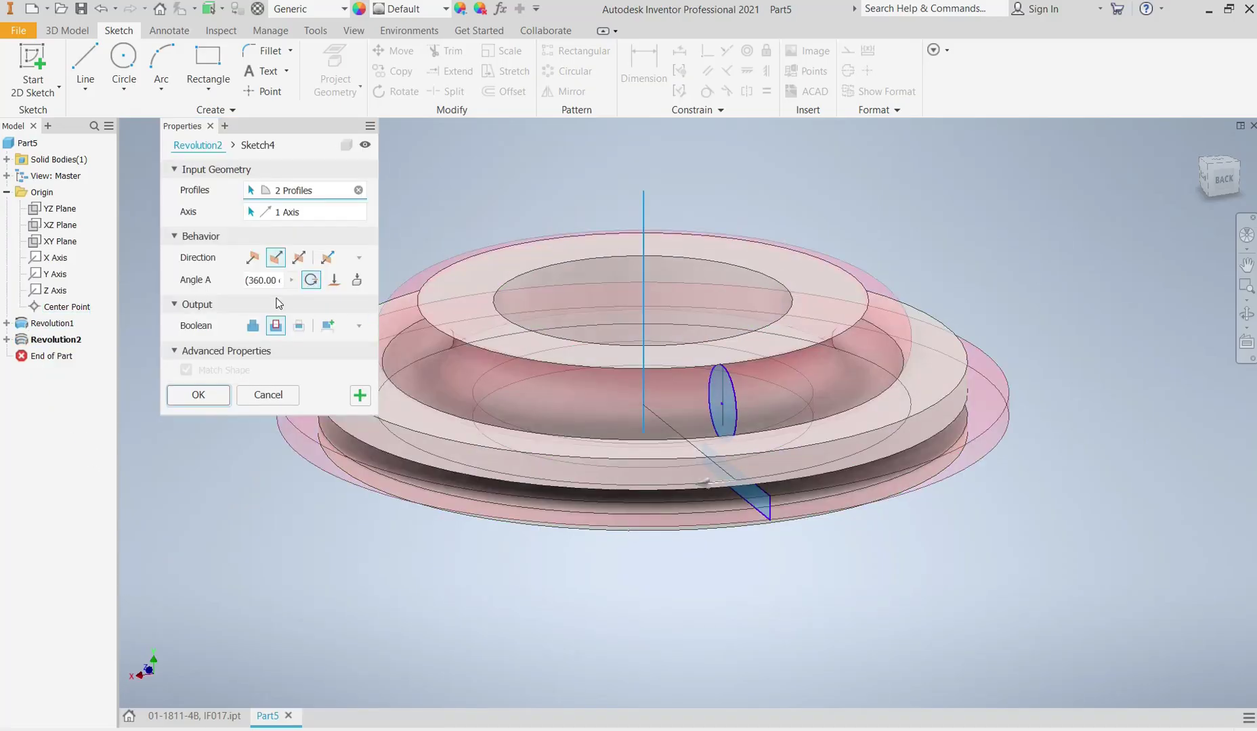
pyautogui.click(260, 280)
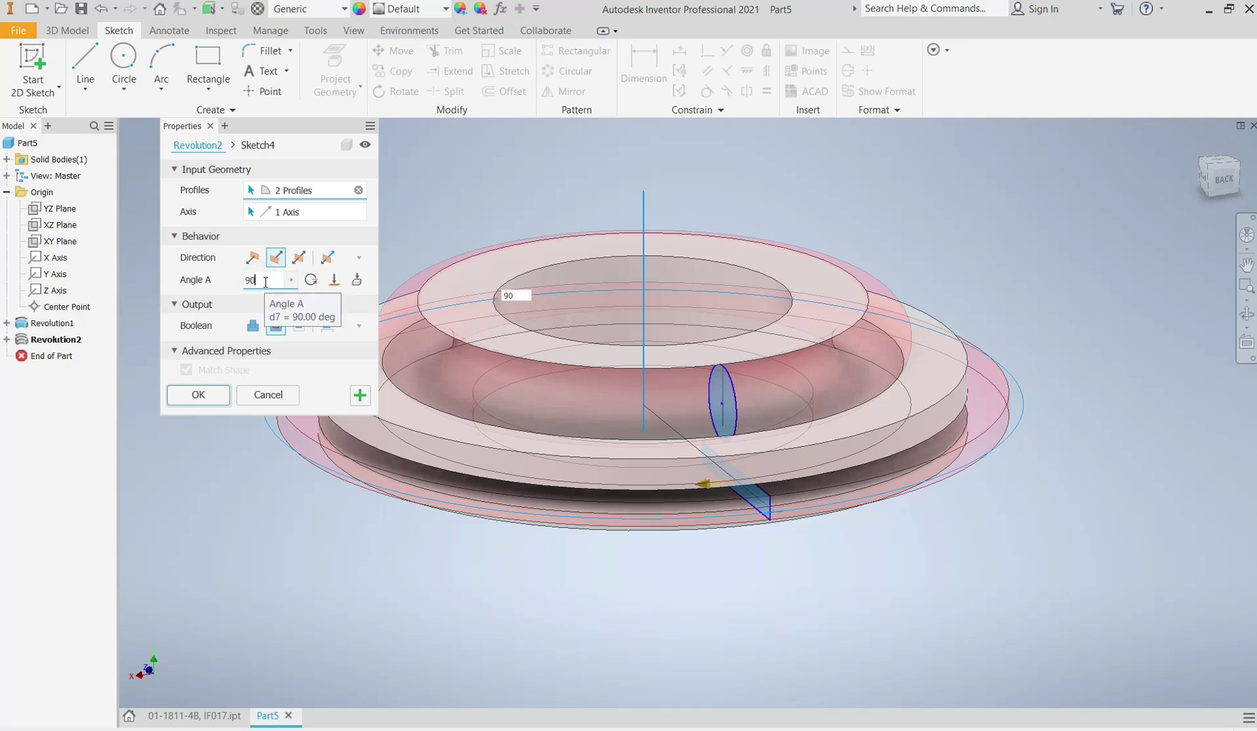
pyautogui.click(203, 395)
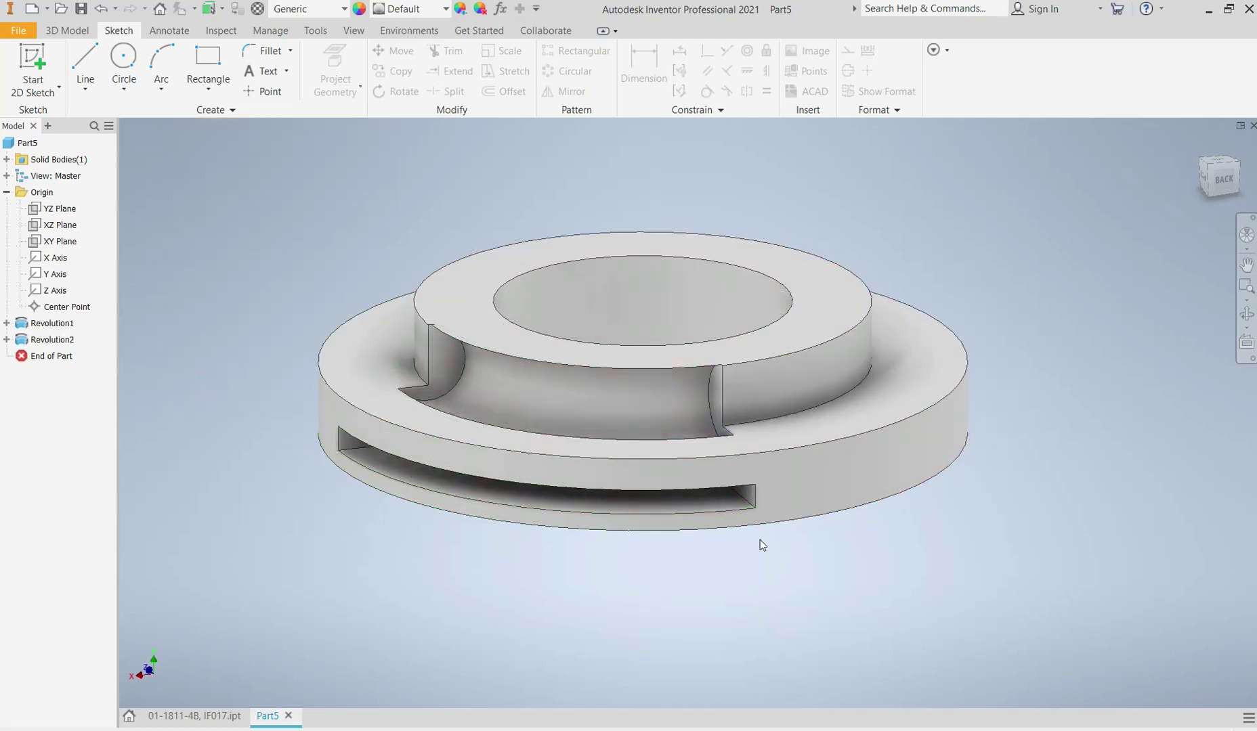
pyautogui.moveTo(698, 550); pyautogui.dragTo(753, 538)
pyautogui.scroll(-2, 772, 545)
pyautogui.scroll(3, 702, 435)
pyautogui.scroll(-2, 702, 439)
pyautogui.scroll(2, 703, 437)
pyautogui.scroll(-3, 702, 435)
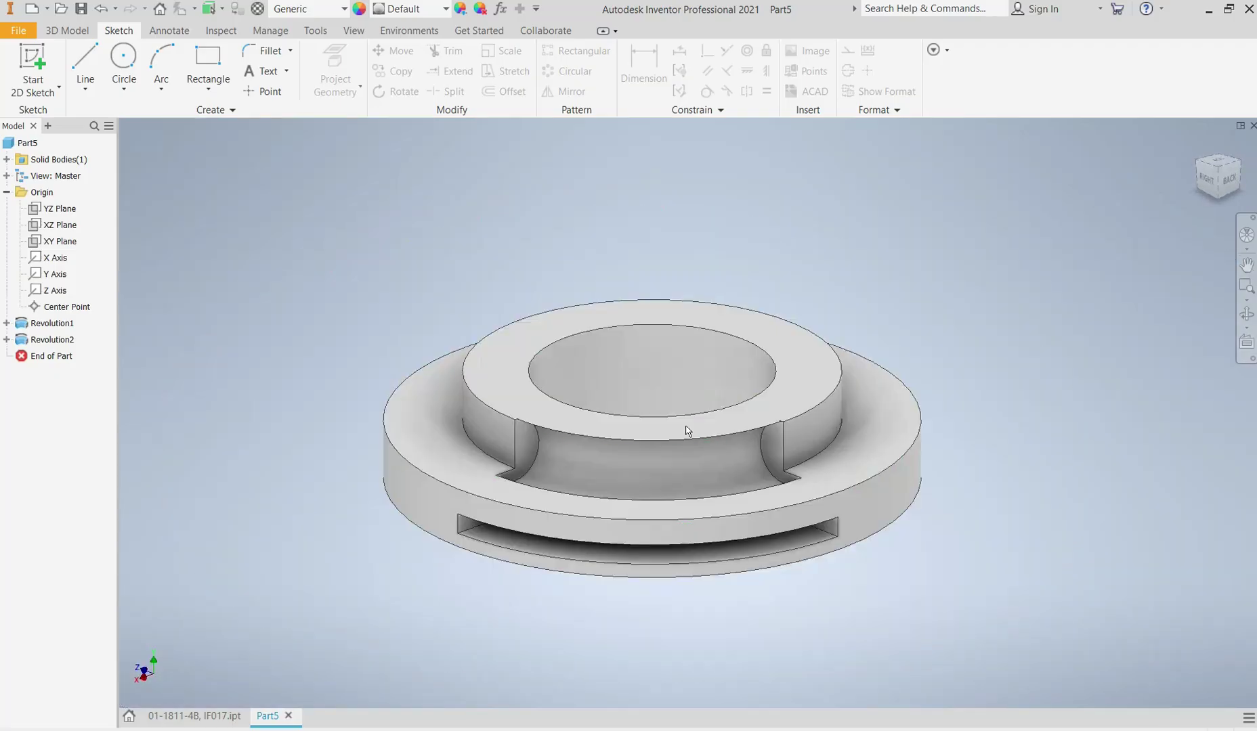
# - Delete the base ring's revolve feature, Revolution1
pyautogui.rightClick(45, 323)
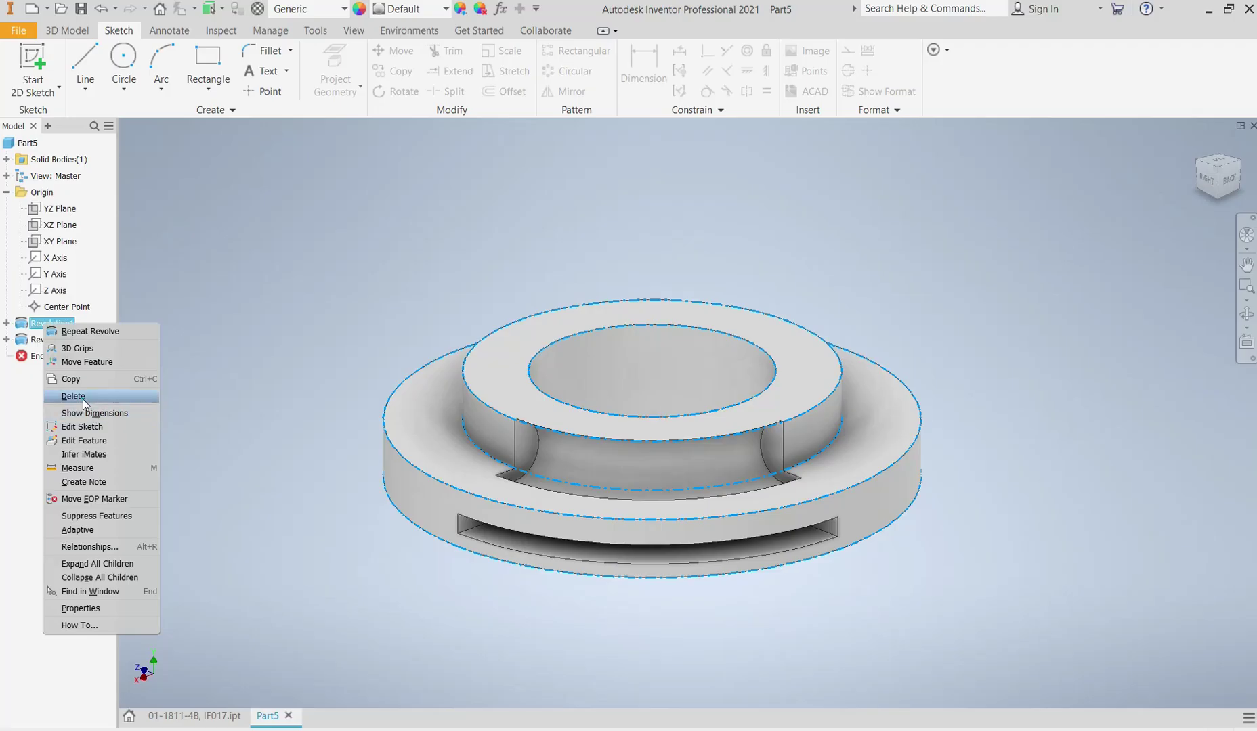
pyautogui.click(73, 397)
pyautogui.click(179, 200)
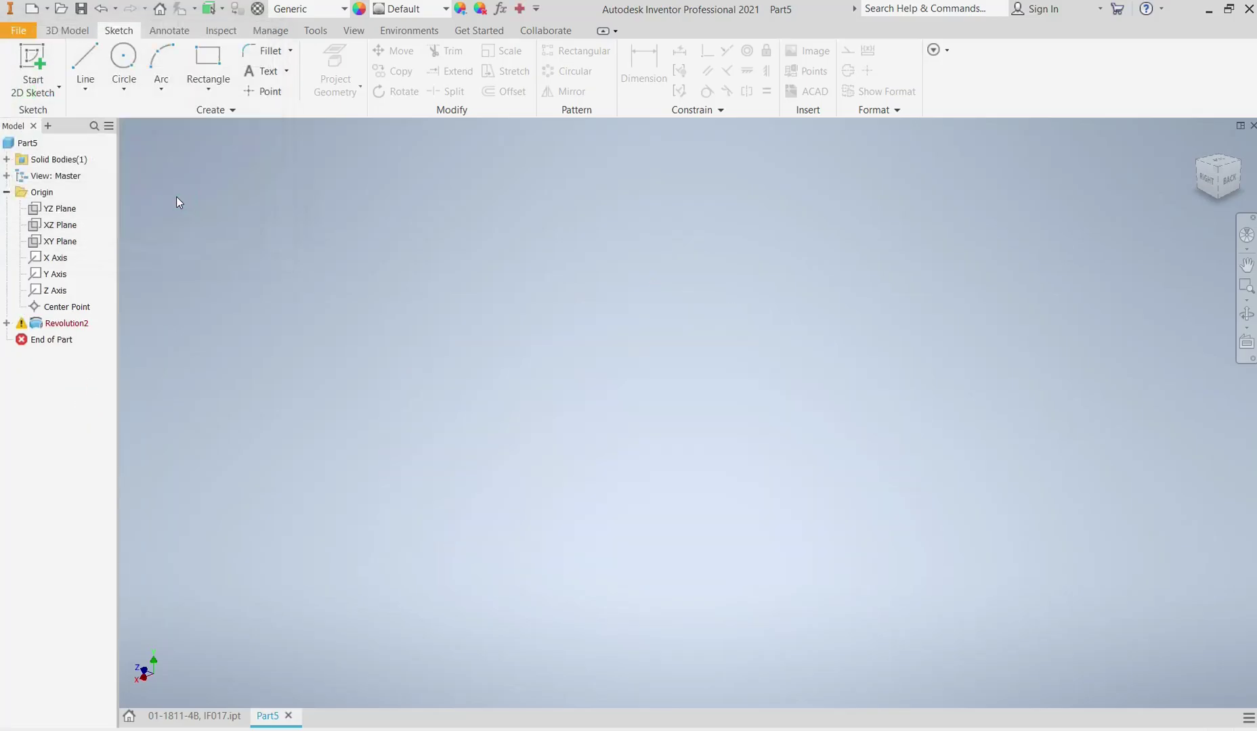
# - Start a new sketch on the YZ origin plane with the Line tool
pyautogui.click(77, 31)
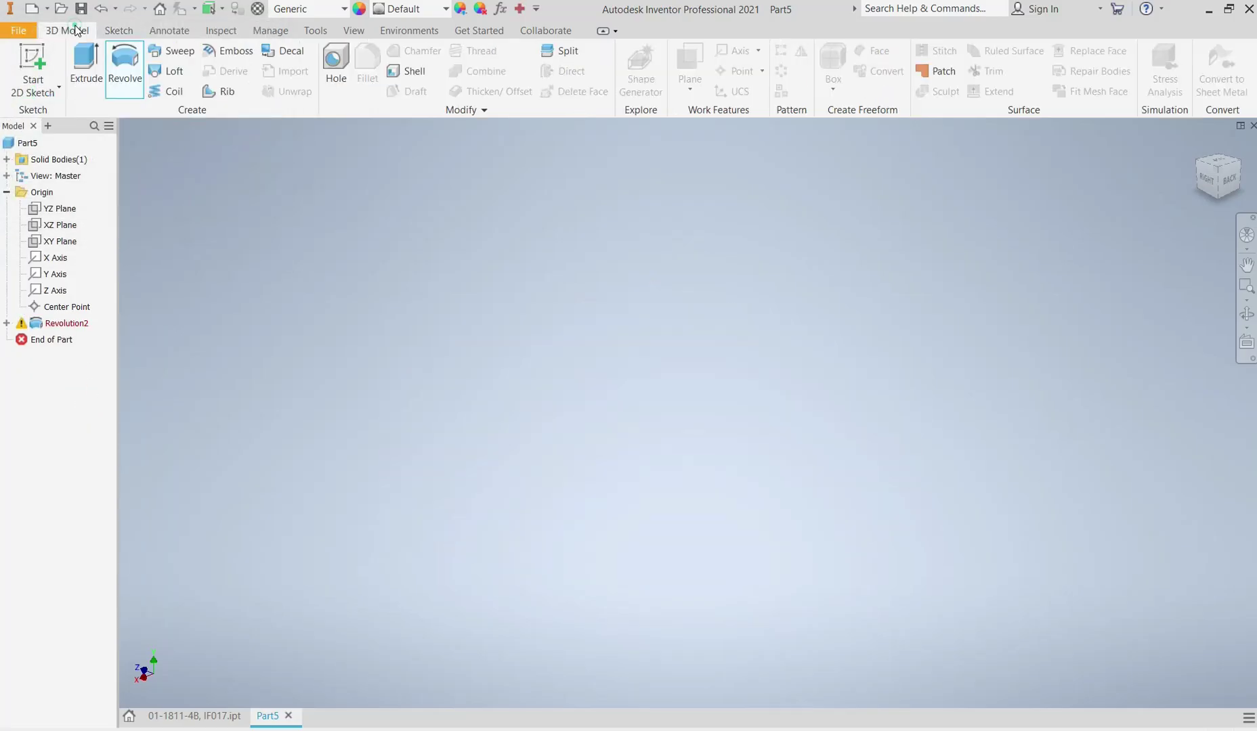
pyautogui.click(109, 31)
pyautogui.click(90, 61)
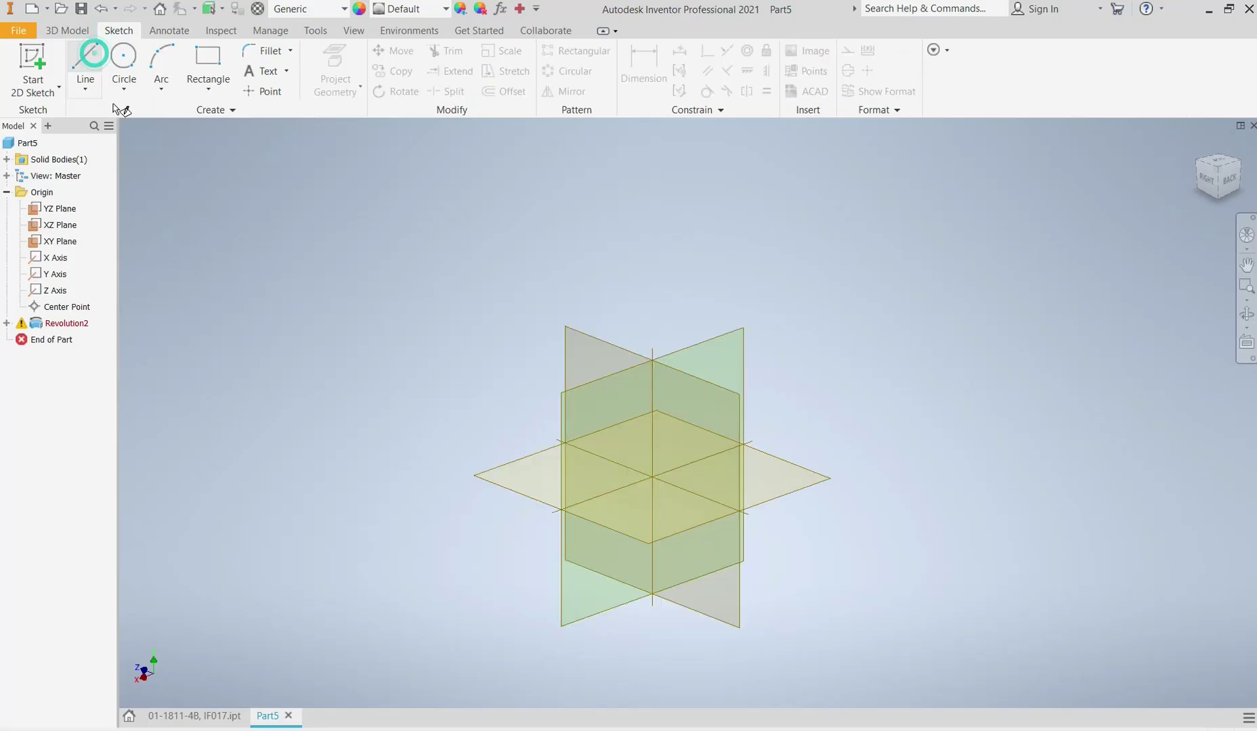
pyautogui.click(623, 311)
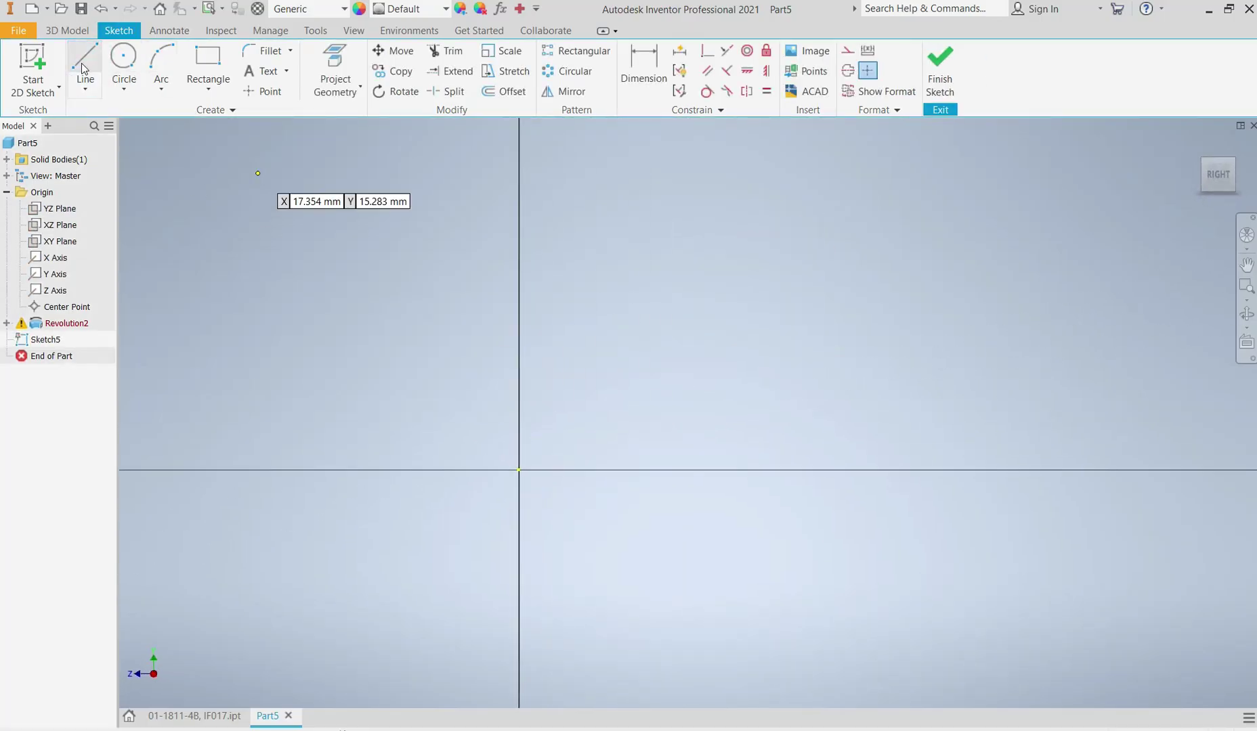
# - Draw a vertical line about 19 mm up from the origin, a horizontal line about 14 mm long, and a vertical line back to the horizontal axis
pyautogui.click(518, 469)
pyautogui.click(520, 146)
pyautogui.click(758, 145)
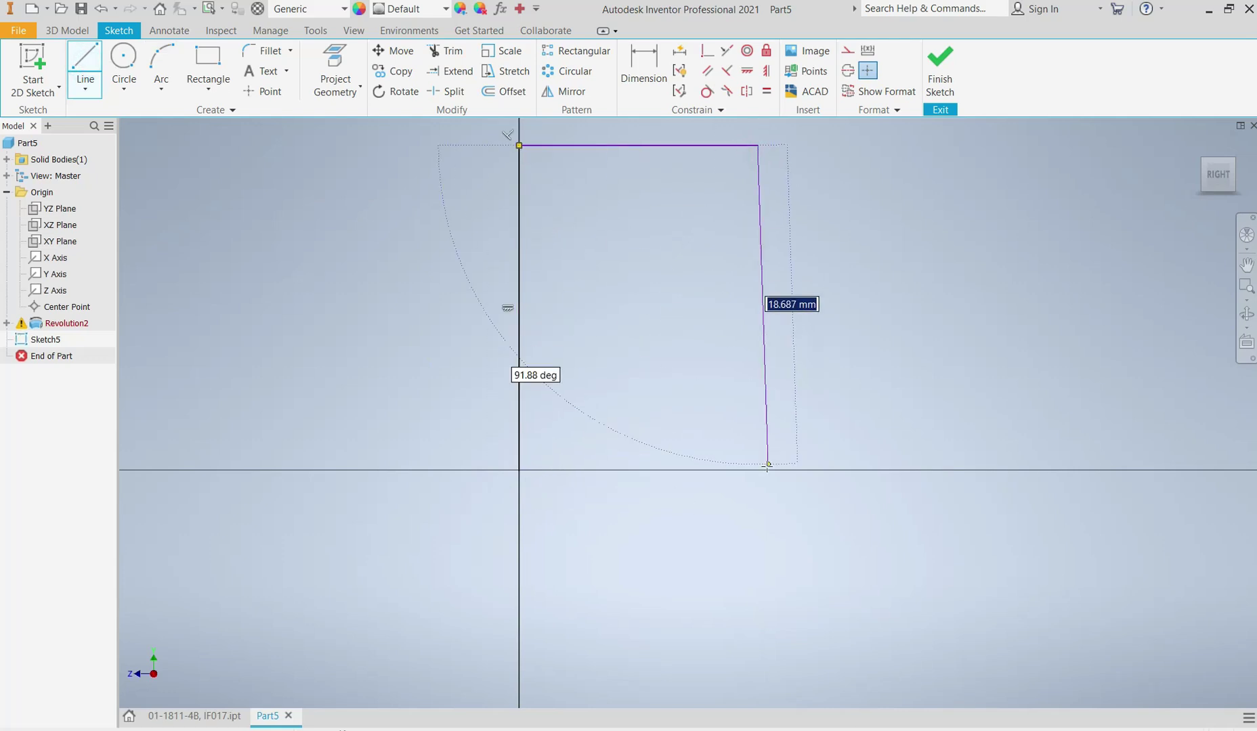
pyautogui.click(759, 470)
pyautogui.scroll(-2, 757, 472)
pyautogui.scroll(2, 797, 392)
# - Draw a circle centred on the horizontal line's midpoint through its end, and trim the lower half and the line to leave a rounded arch
pyautogui.press('c')
pyautogui.click(573, 186)
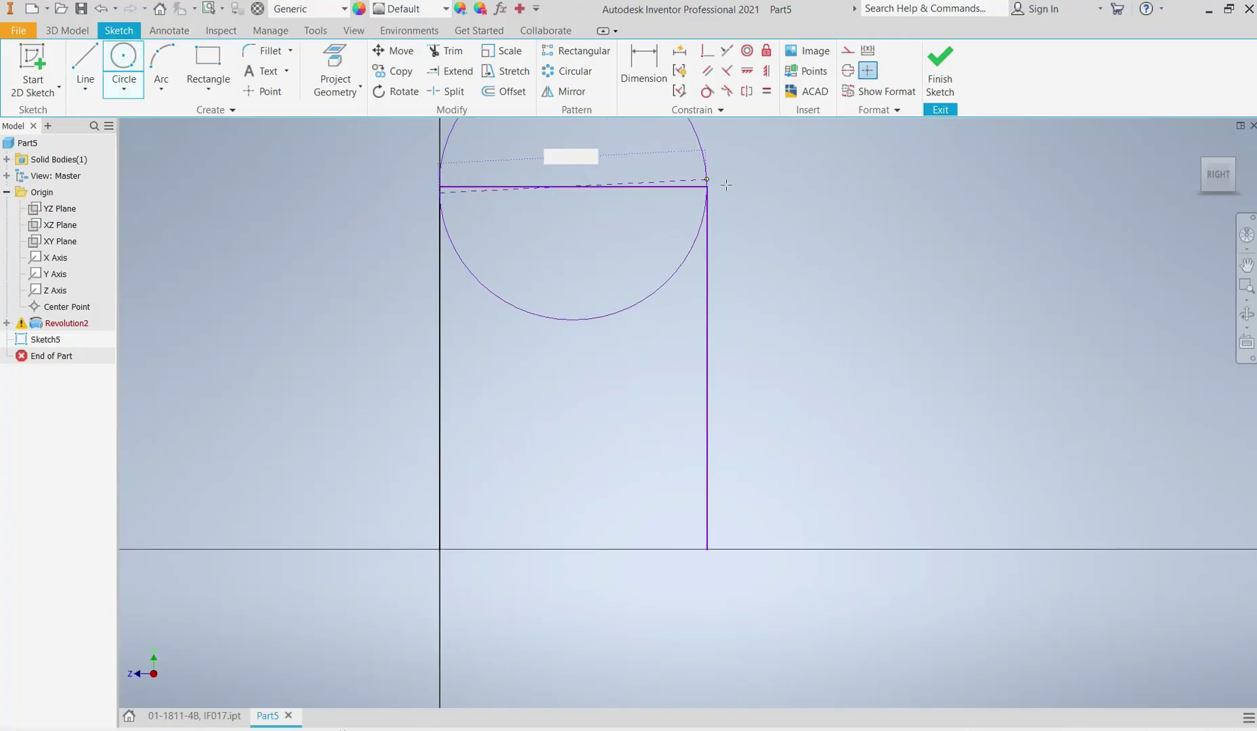
pyautogui.click(705, 186)
pyautogui.scroll(-2, 570, 301)
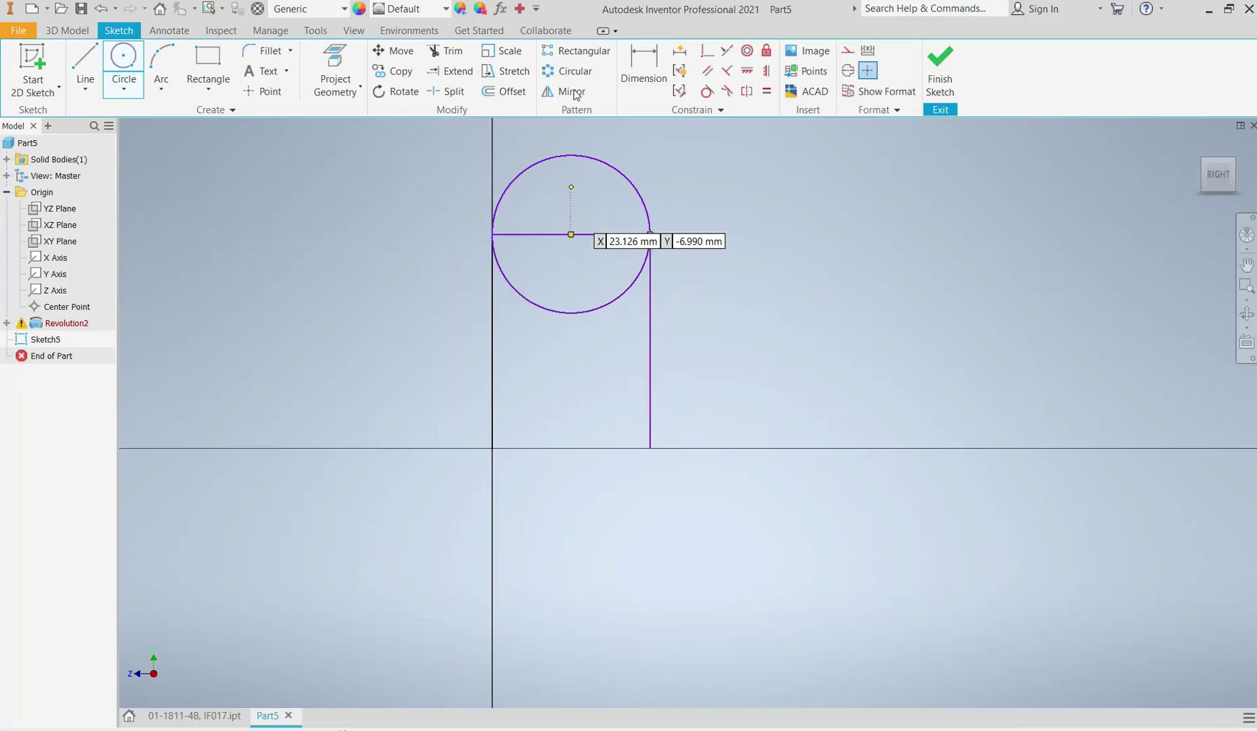
pyautogui.click(451, 50)
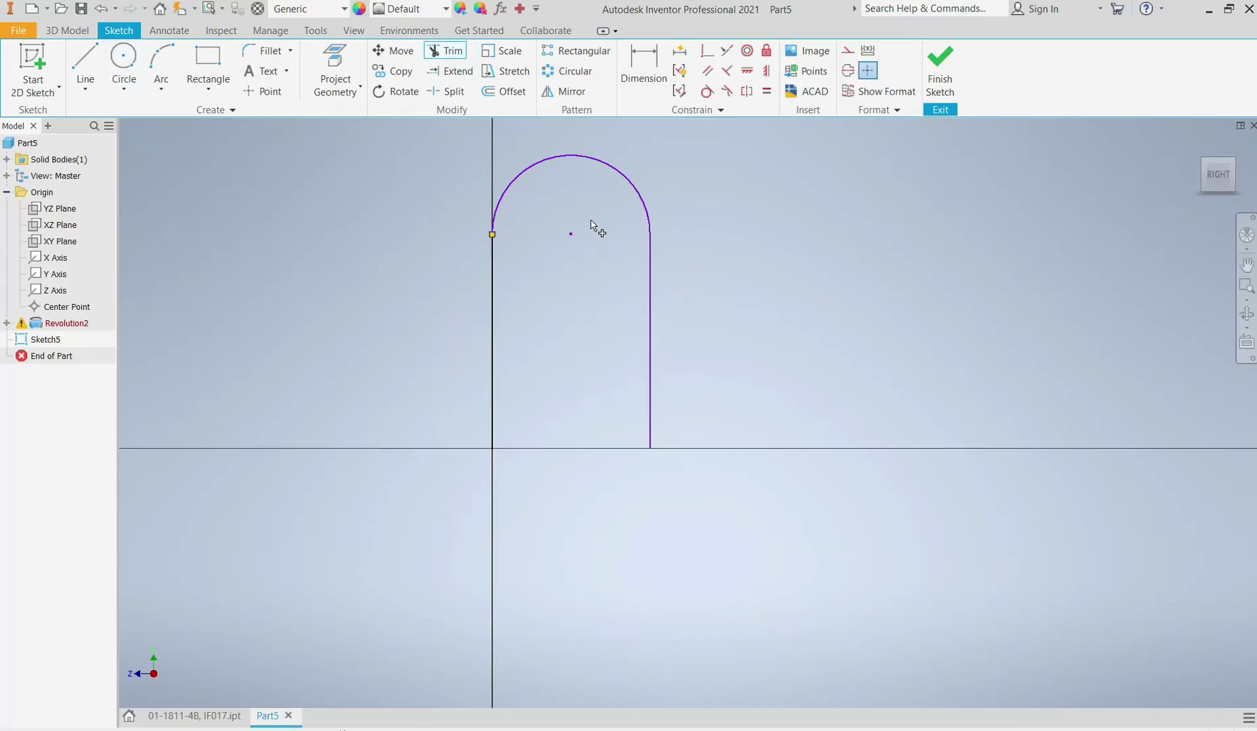
# - Dimension the length of the vertical line at the origin and the radius of the arc
pyautogui.click(644, 66)
pyautogui.click(495, 290)
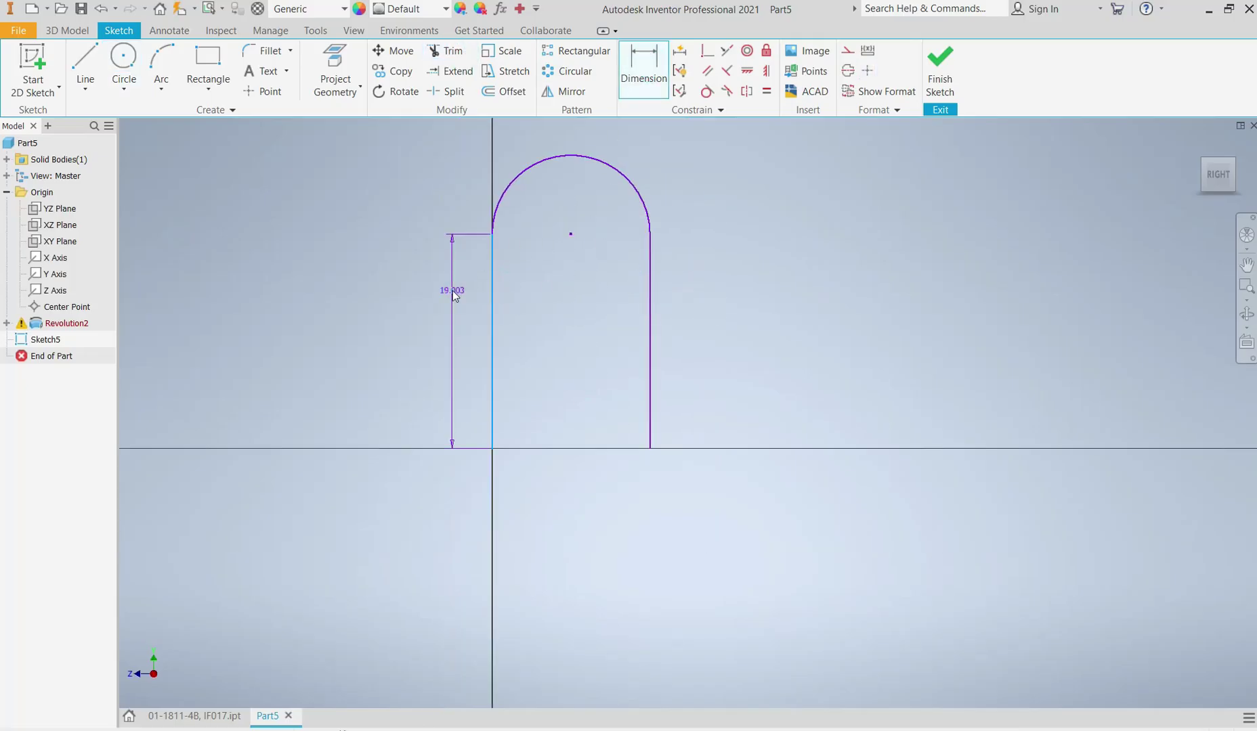
pyautogui.click(453, 290)
pyautogui.click(508, 348)
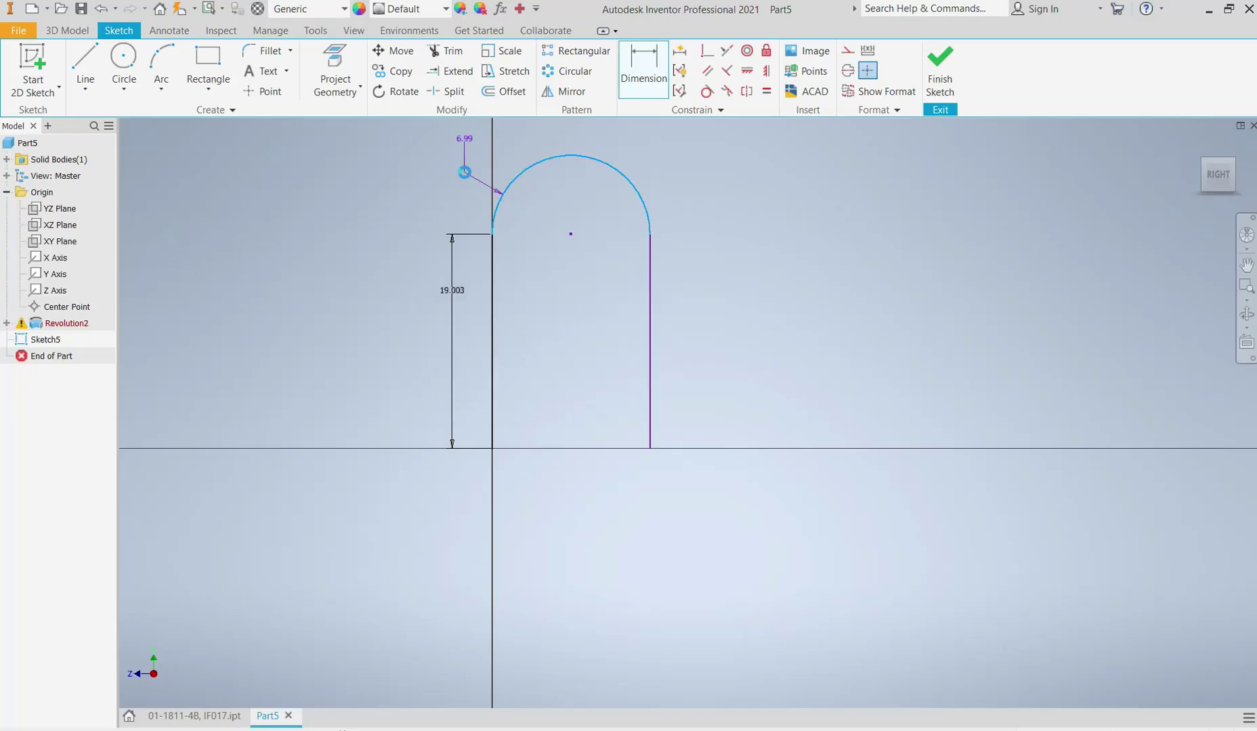
pyautogui.click(464, 172)
pyautogui.click(521, 235)
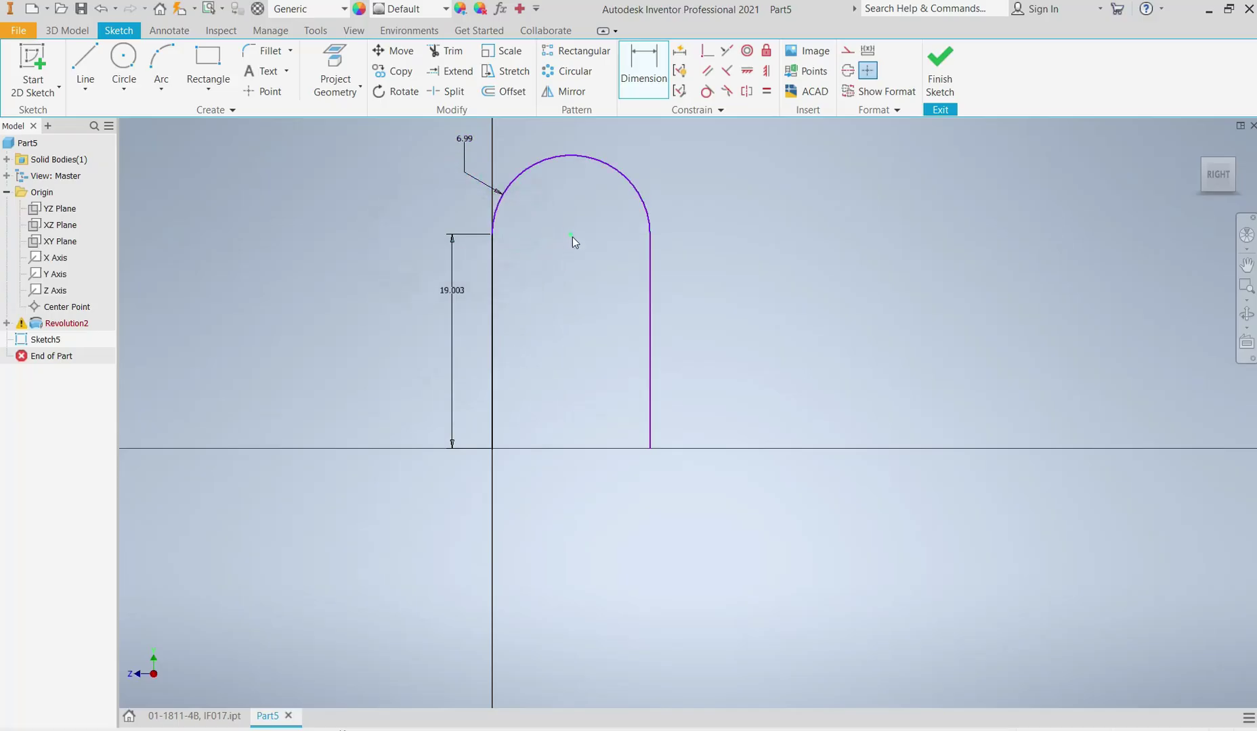
# - Dimension the arc centre's height above the origin and the spacing between the two vertical lines, and finish the sketch
pyautogui.click(382, 411)
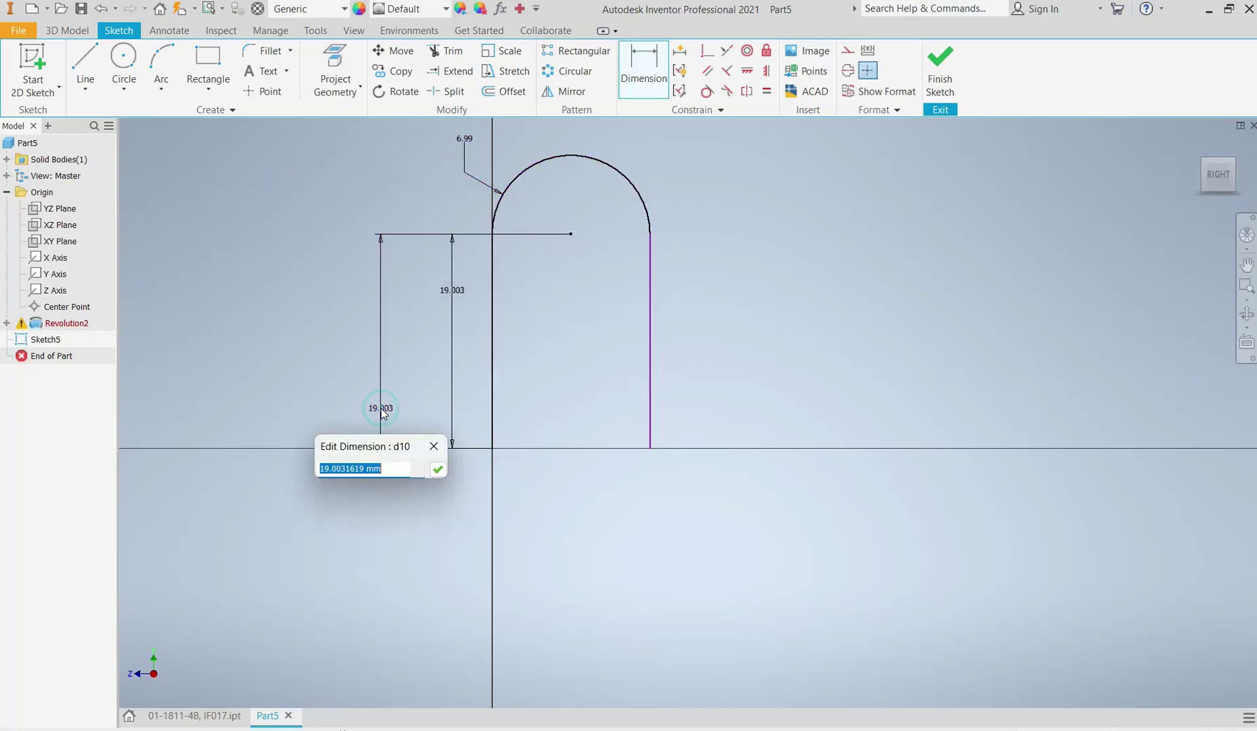
pyautogui.click(437, 469)
pyautogui.click(648, 360)
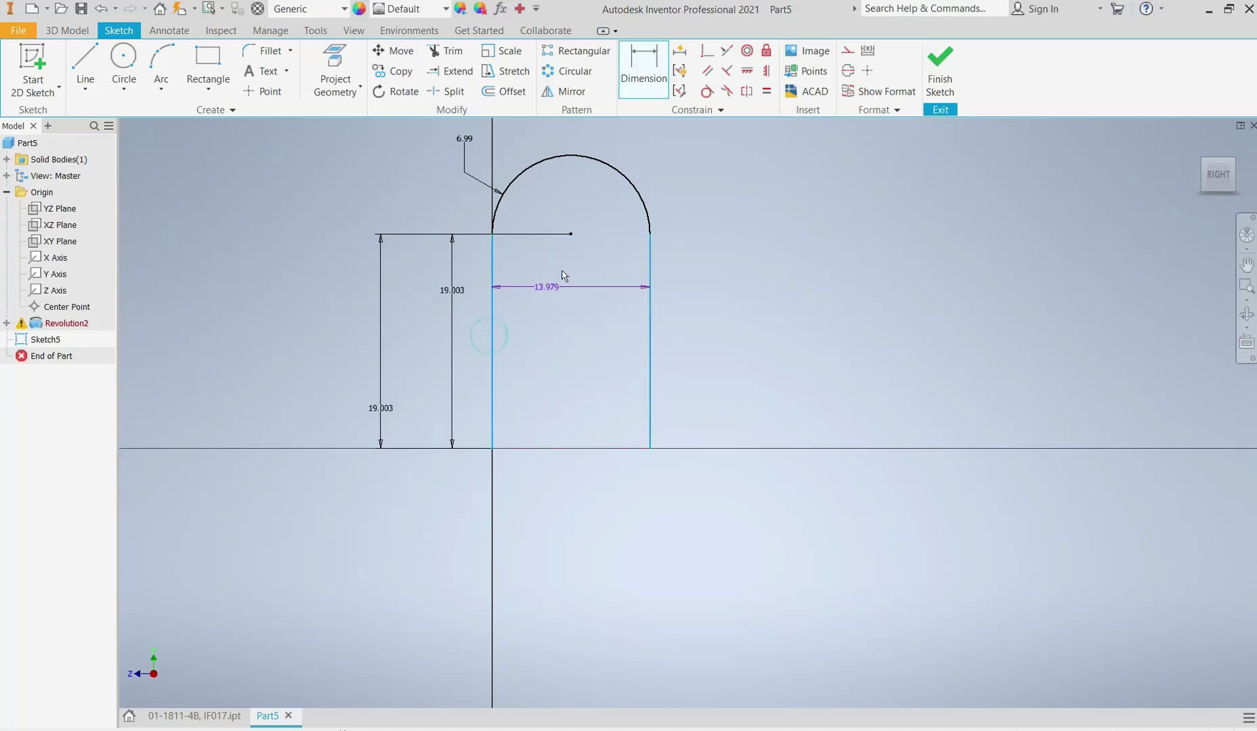
pyautogui.click(570, 247)
pyautogui.click(629, 311)
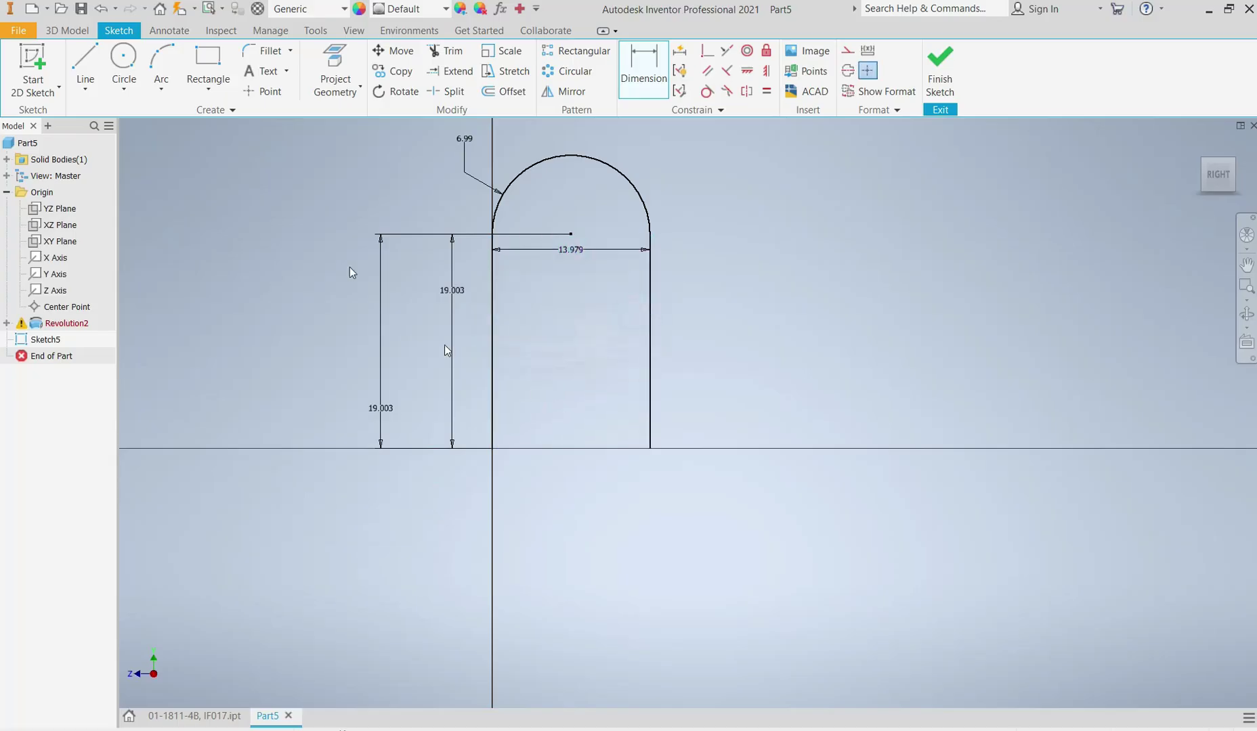
pyautogui.click(925, 79)
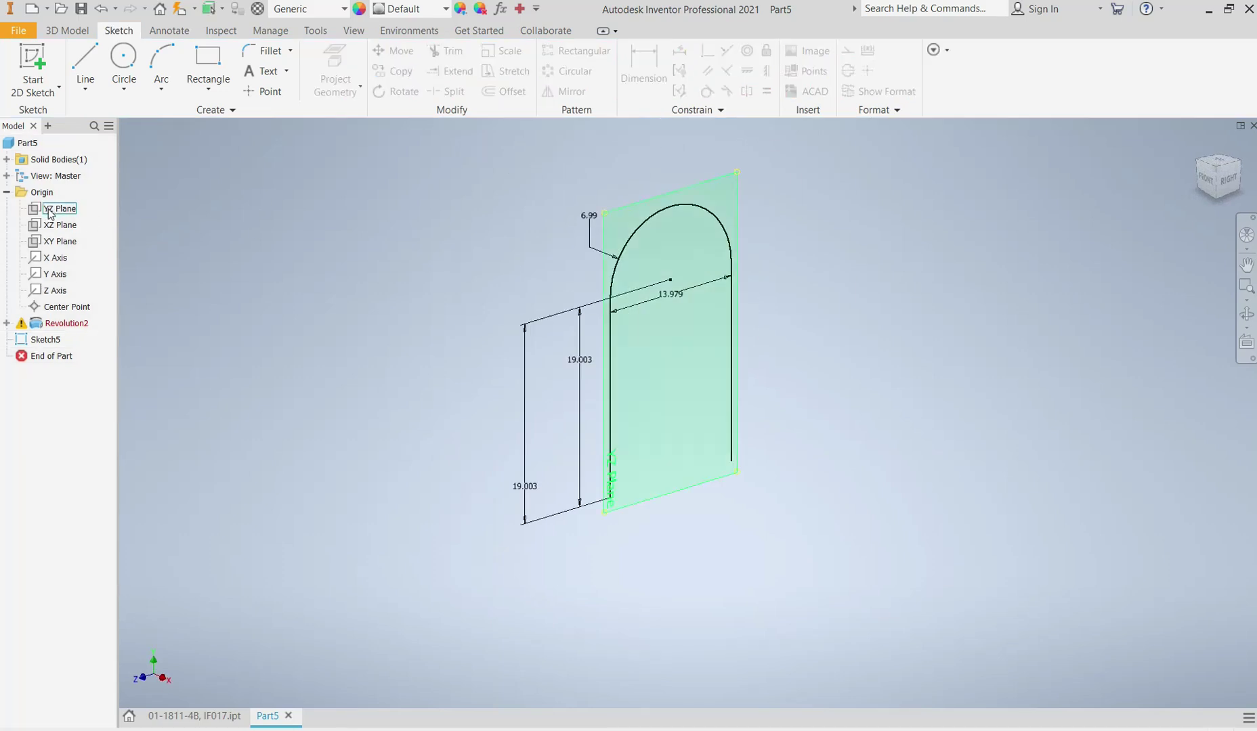
# - Delete the leftover Revolution2 feature together with its consumed sketches and features
pyautogui.rightClick(71, 324)
pyautogui.click(101, 350)
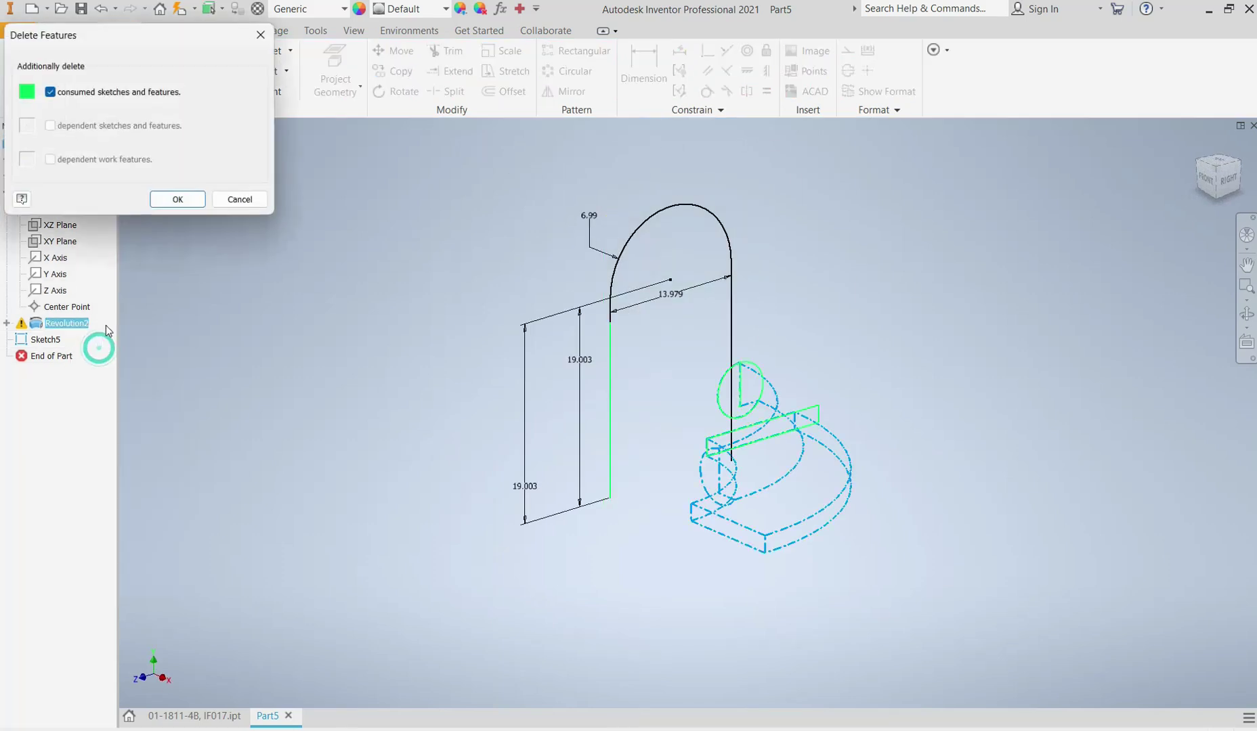
pyautogui.click(178, 201)
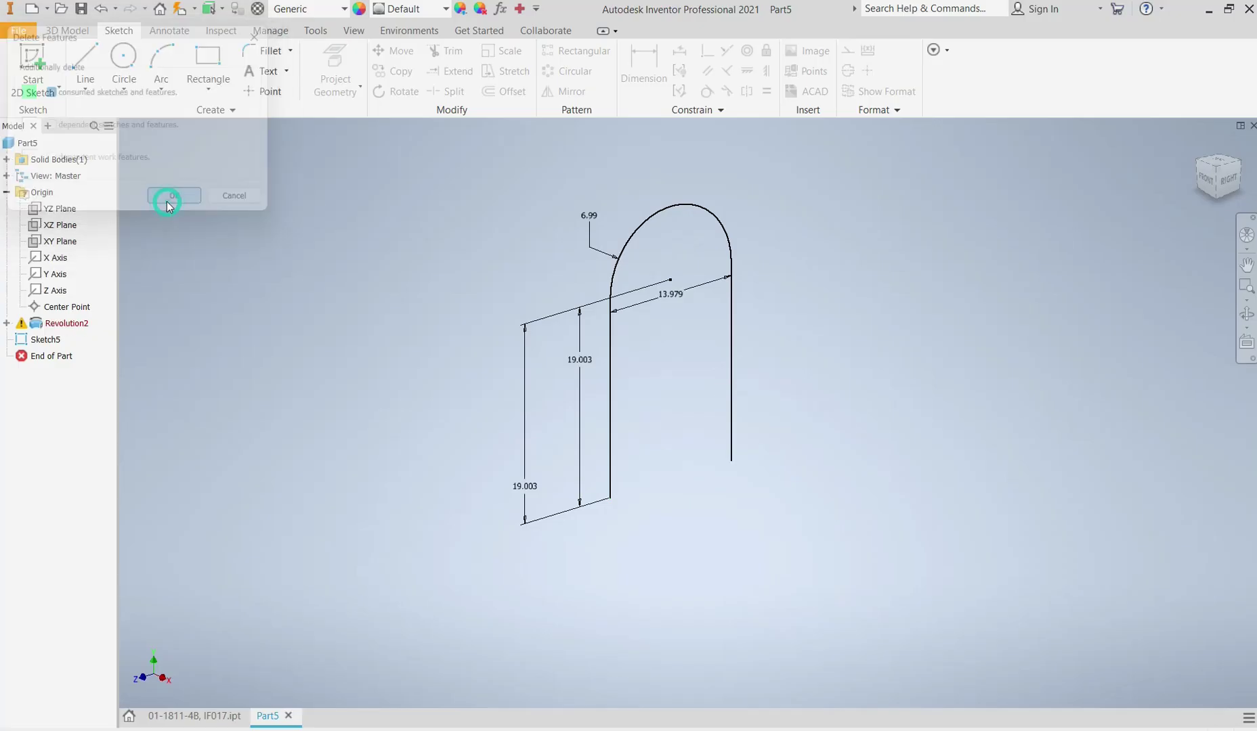
# - Sketch two concentric circles centred on the origin on the XZ plane, the outer about 3.4 mm in diameter
pyautogui.click(58, 193)
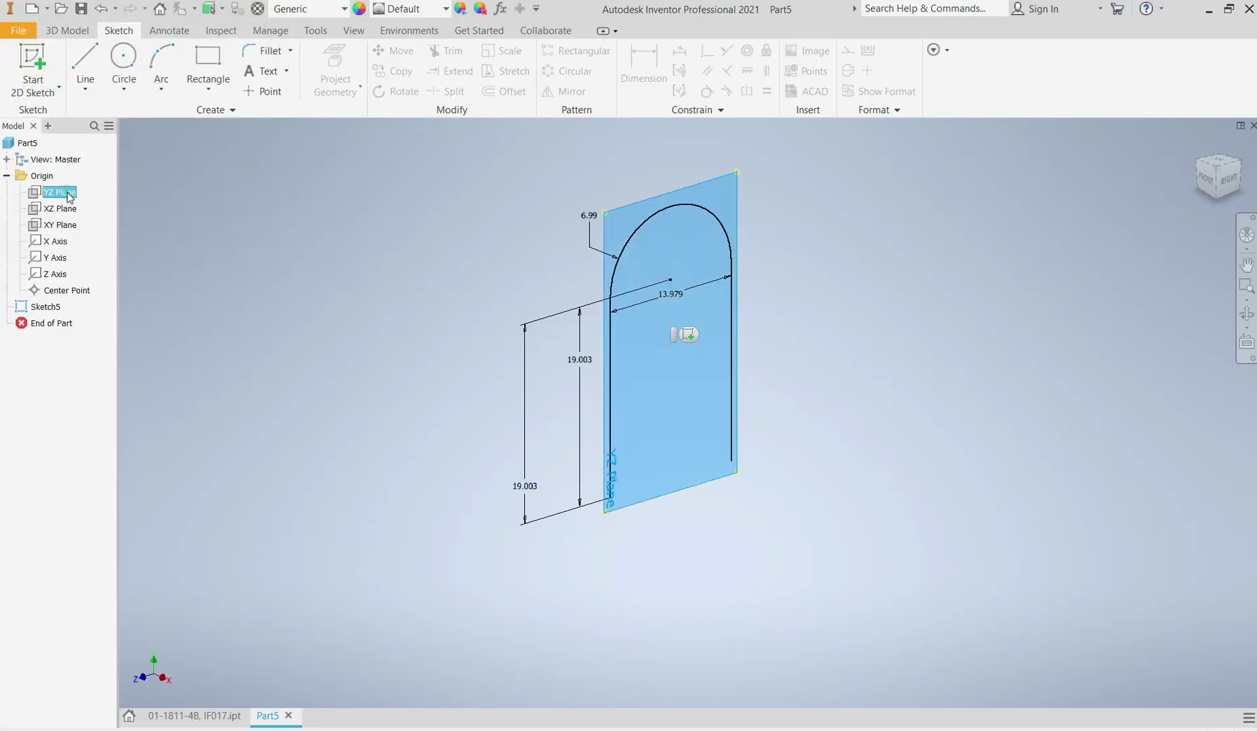
pyautogui.click(62, 210)
pyautogui.rightClick(63, 214)
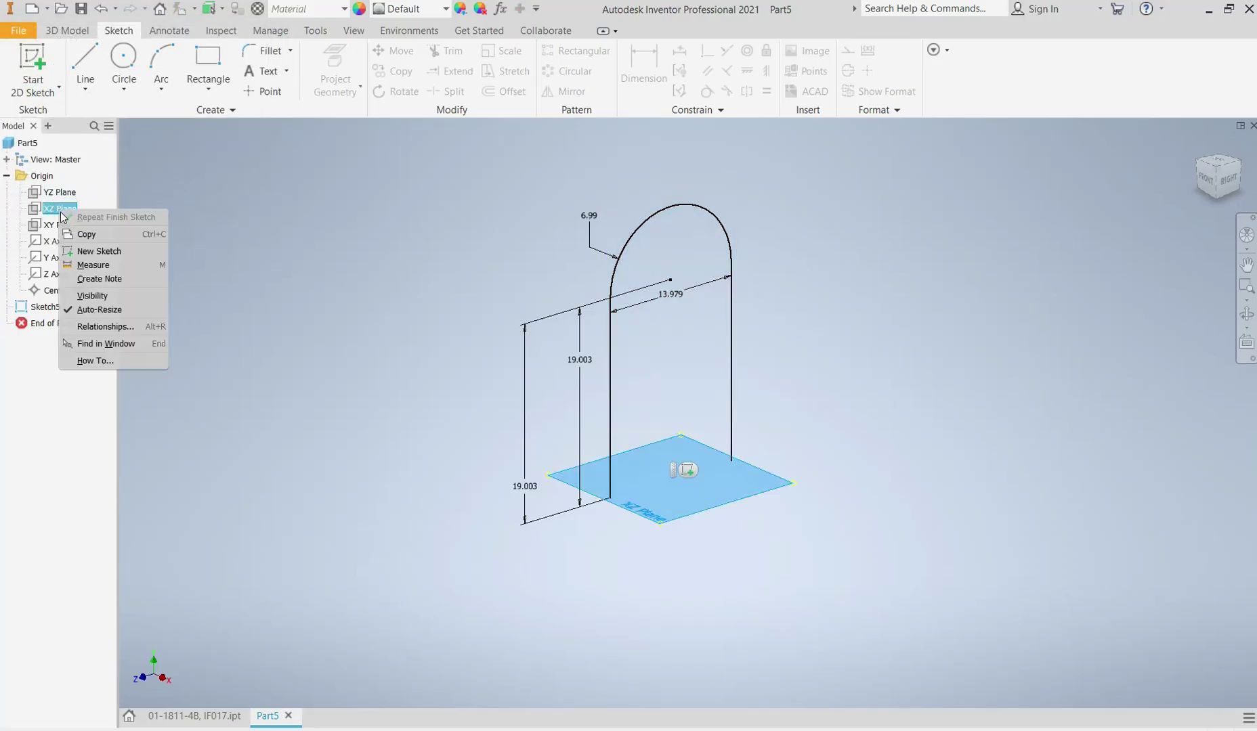
pyautogui.click(88, 256)
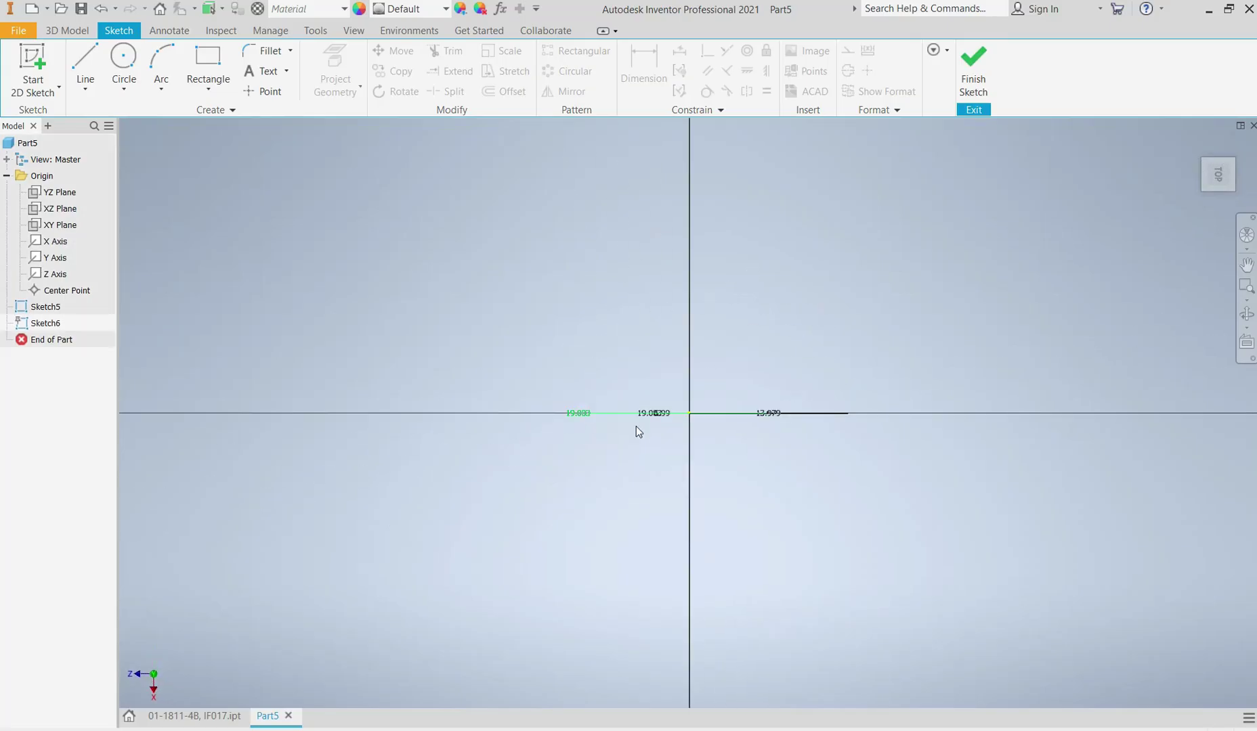
pyautogui.scroll(-5, 749, 404)
pyautogui.click(123, 68)
pyautogui.click(534, 440)
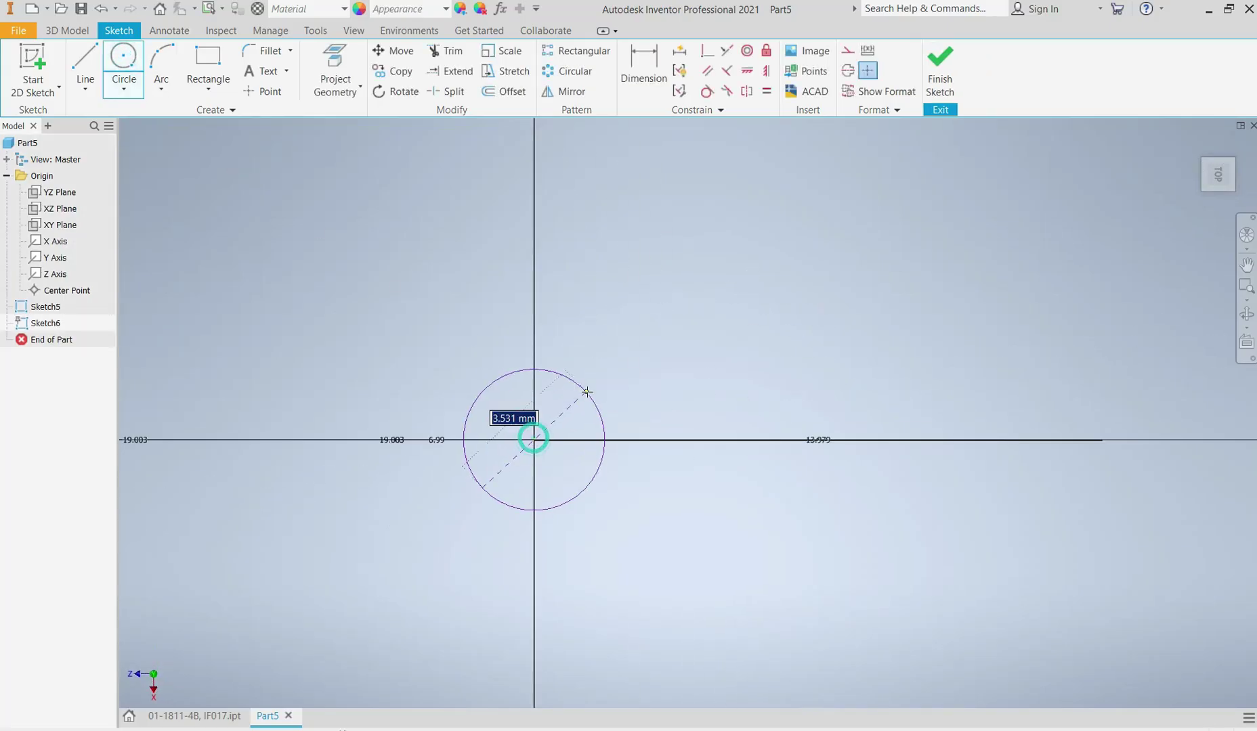
pyautogui.click(585, 395)
pyautogui.click(535, 440)
pyautogui.click(566, 412)
# - Dimension the circle diameters, setting the outer one to 3 mm and the inner one to 2 mm
pyautogui.click(630, 76)
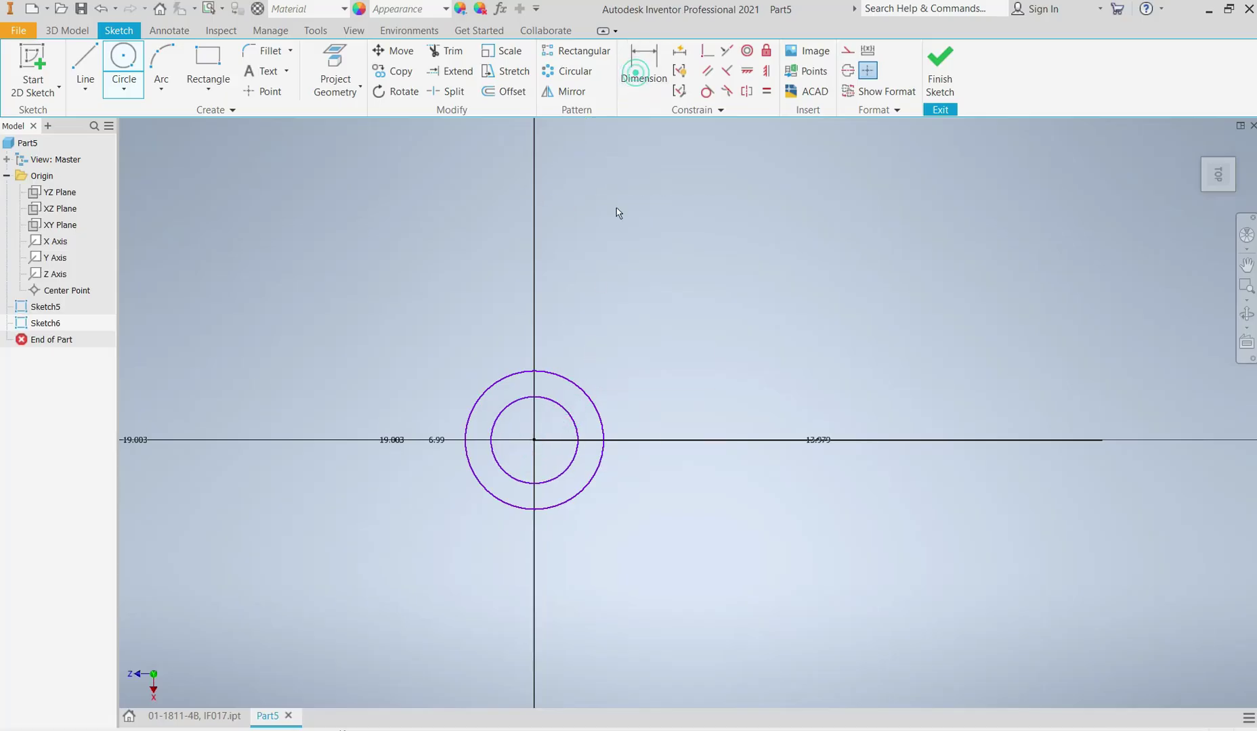
pyautogui.click(575, 371)
pyautogui.click(583, 357)
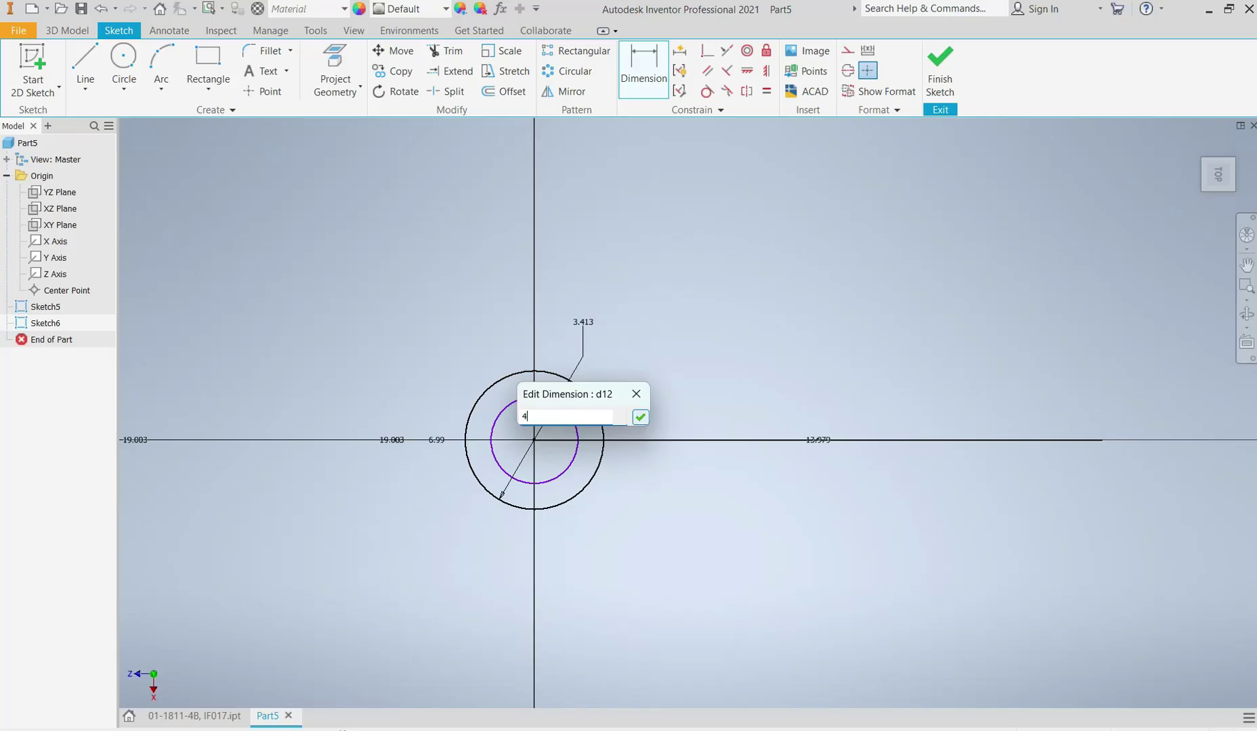
pyautogui.click(640, 418)
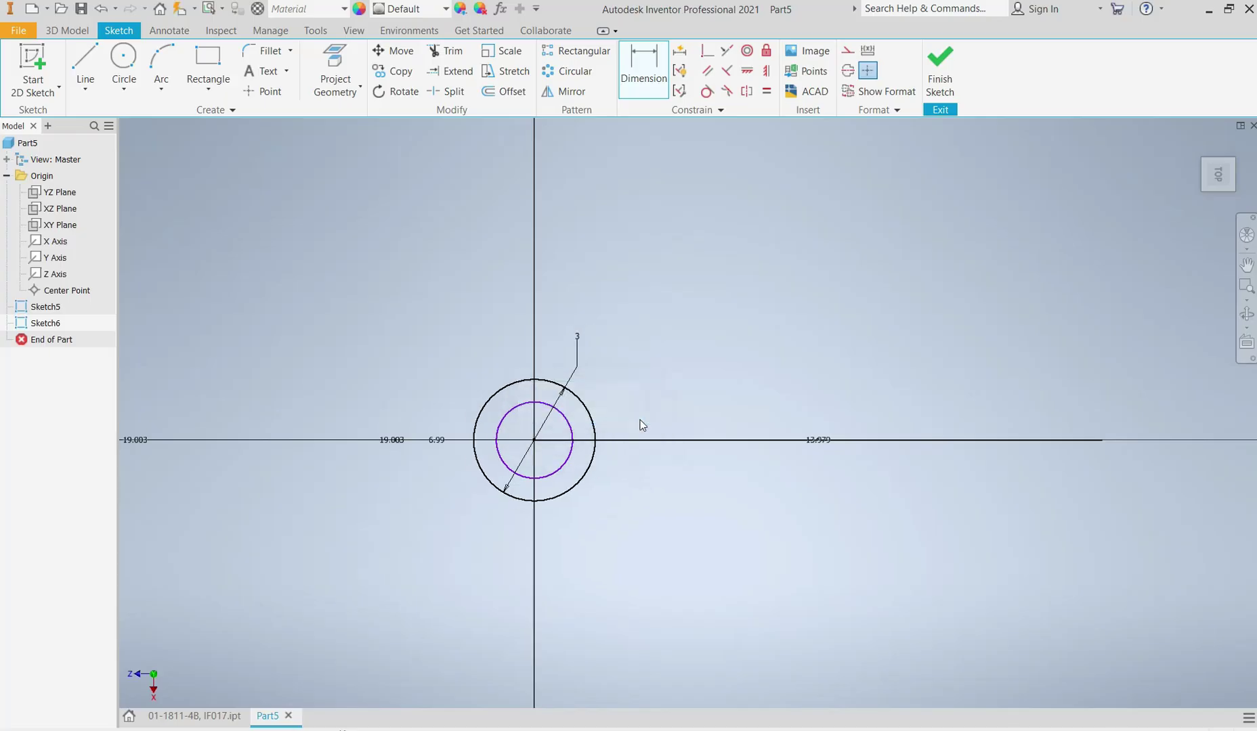
pyautogui.click(615, 396)
pyautogui.write('2')
pyautogui.press('Return')
# - Sweep both the ring and the inner circle as profiles along the arch path to form a solid bent rod
pyautogui.press('F6')
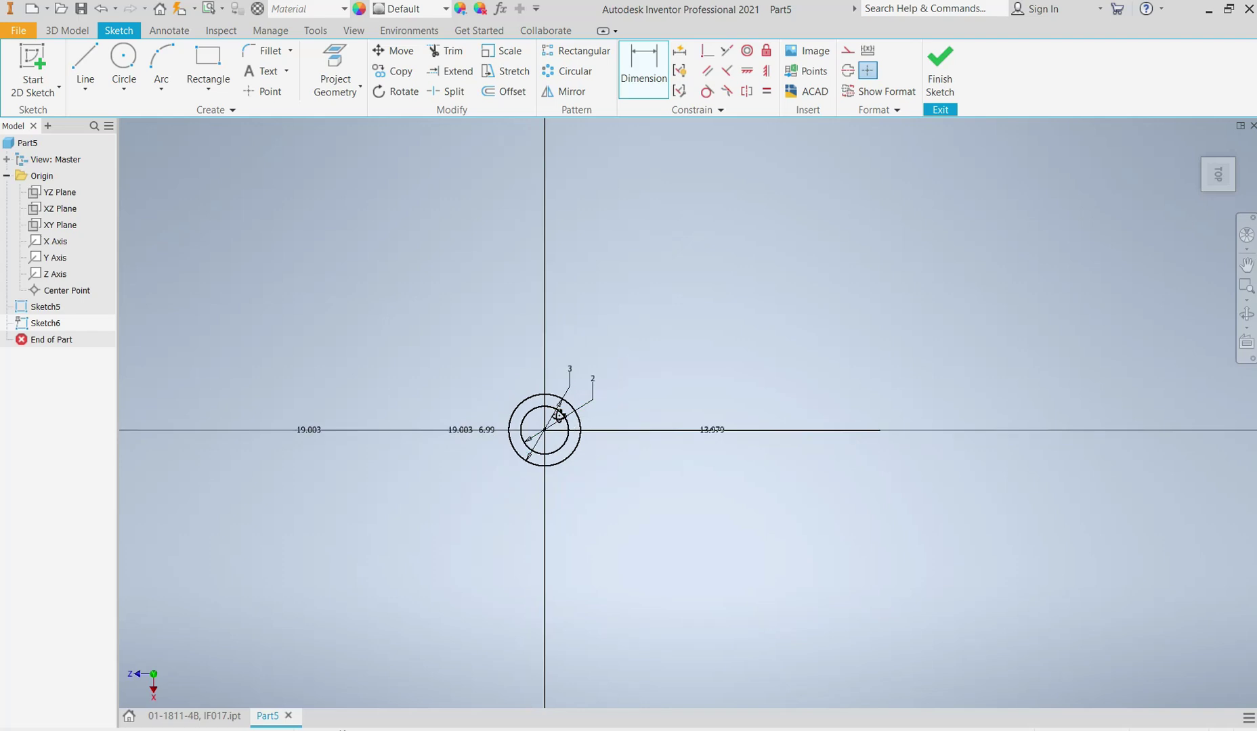
pyautogui.moveTo(808, 379)
pyautogui.keyDown('shift'); pyautogui.mouseDown(button='middle')
pyautogui.moveTo(682, 314)
pyautogui.moveTo(623, 216)
pyautogui.moveTo(533, 184)
pyautogui.moveTo(585, 183)
pyautogui.moveTo(596, 196)
pyautogui.mouseUp(button='middle'); pyautogui.keyUp('shift')
pyautogui.scroll(2, 799, 311)
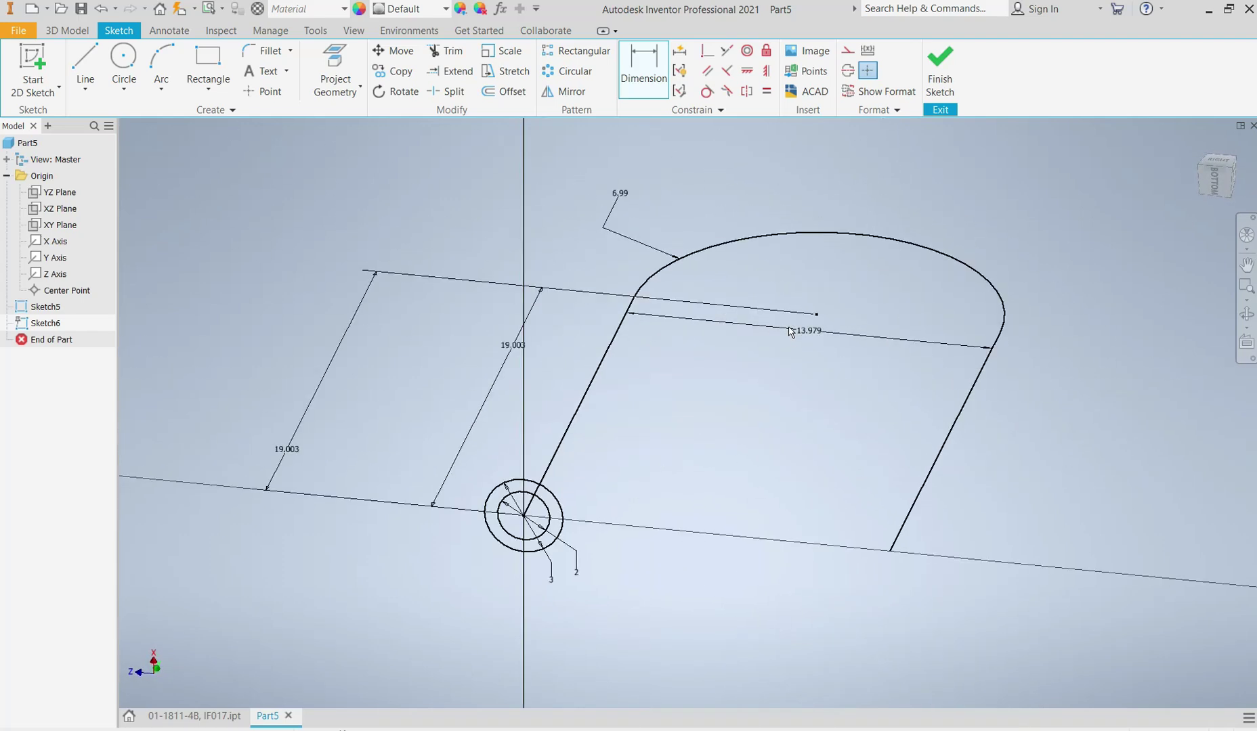
pyautogui.click(74, 30)
pyautogui.click(180, 50)
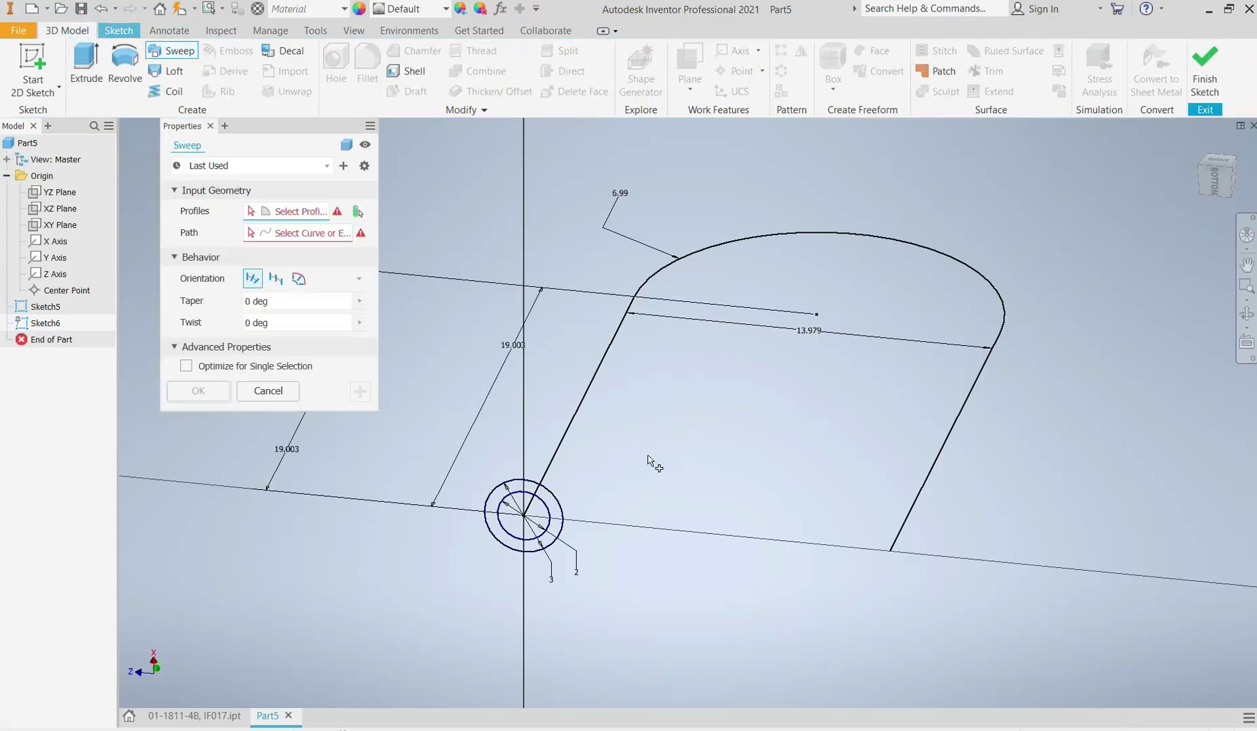
pyautogui.click(528, 482)
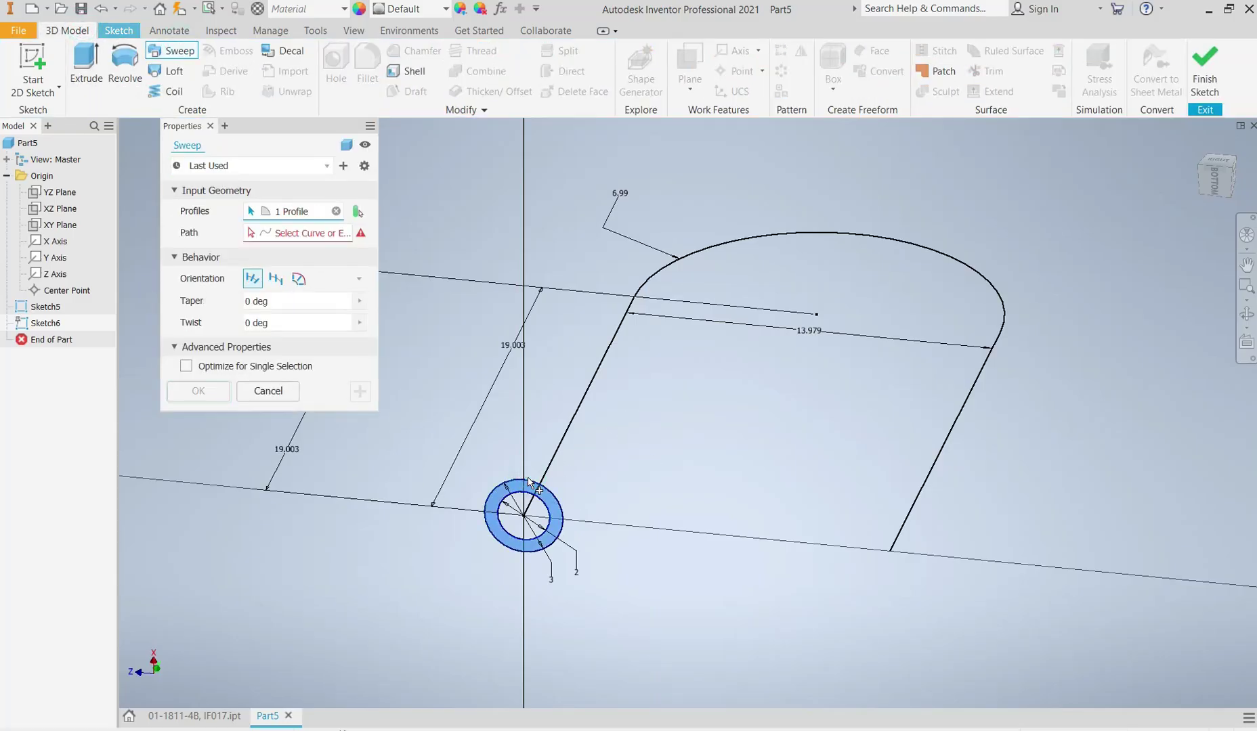
pyautogui.click(530, 494)
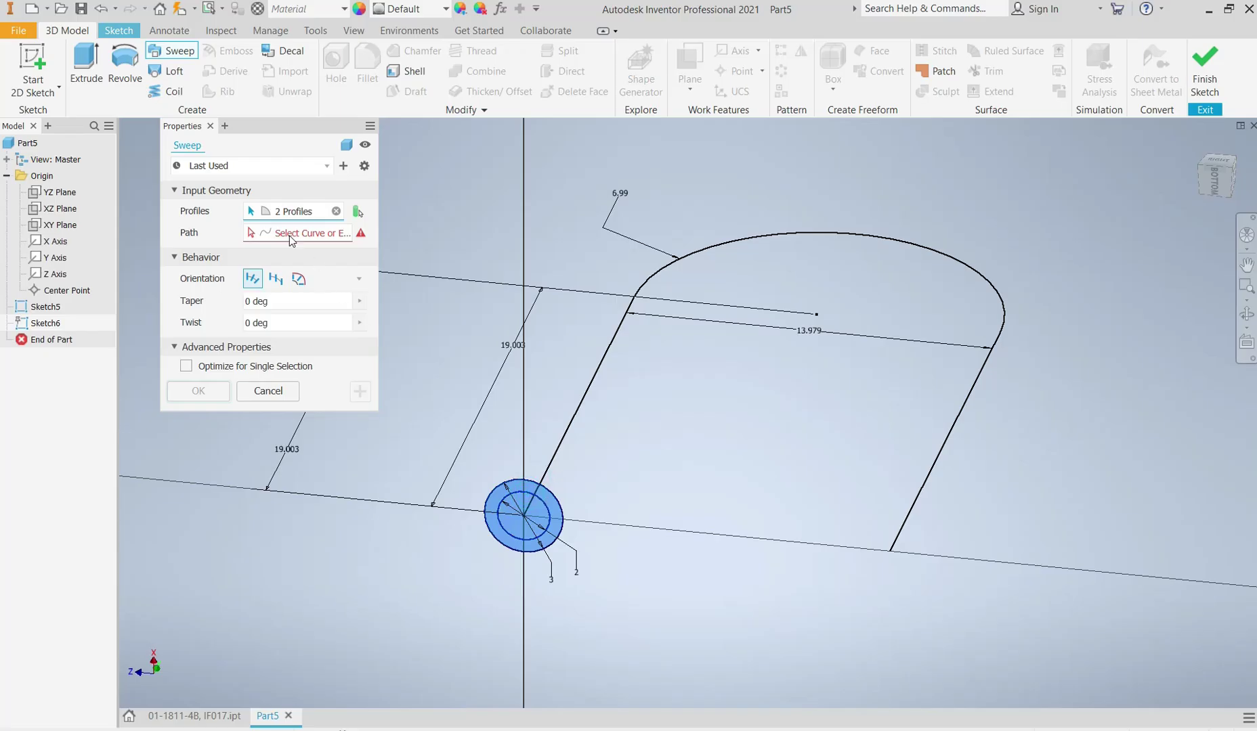
pyautogui.click(605, 349)
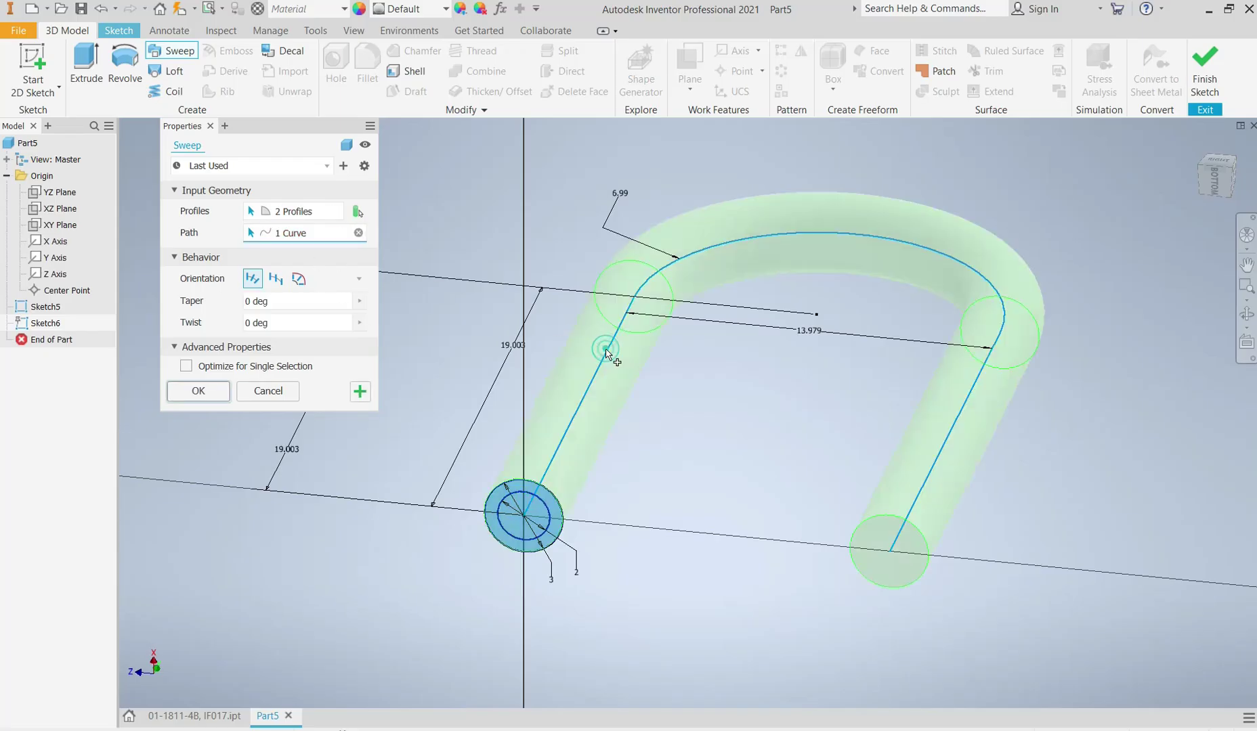
pyautogui.click(225, 398)
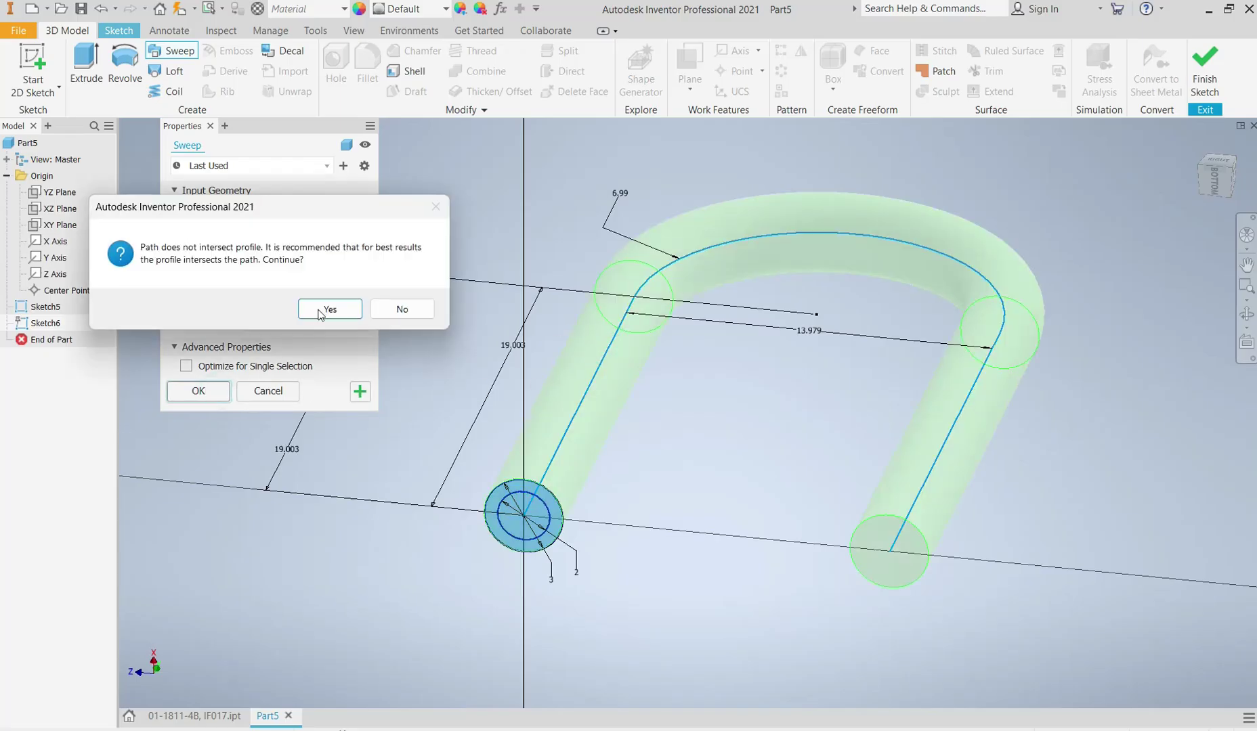
pyautogui.click(319, 311)
# - Edit the sweep's profile selection to use only the ring between the two circles, making the rod a hollow tube
pyautogui.keyDown('shift'); pyautogui.moveTo(652, 429); pyautogui.dragTo(614, 443, button='middle'); pyautogui.keyUp('shift')
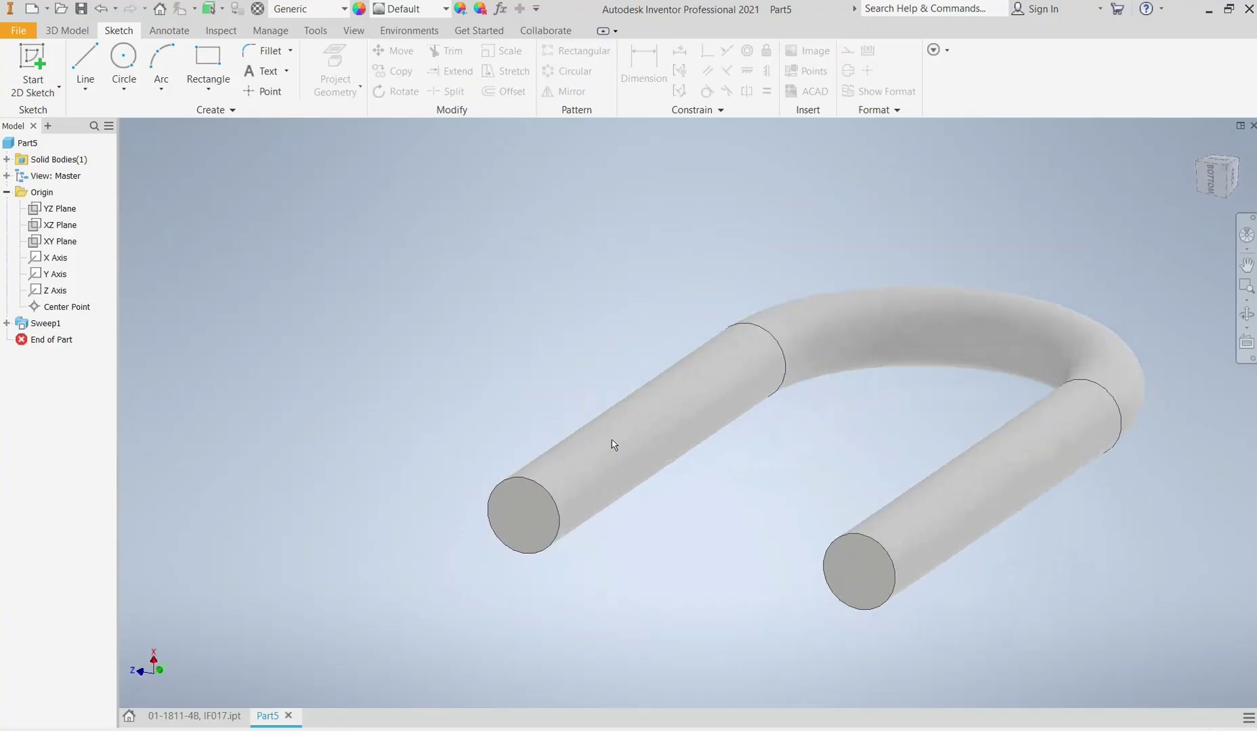
pyautogui.scroll(-3, 774, 521)
pyautogui.scroll(5, 796, 540)
pyautogui.keyDown('shift'); pyautogui.moveTo(702, 519); pyautogui.dragTo(352, 384, button='middle'); pyautogui.keyUp('shift')
pyautogui.rightClick(46, 324)
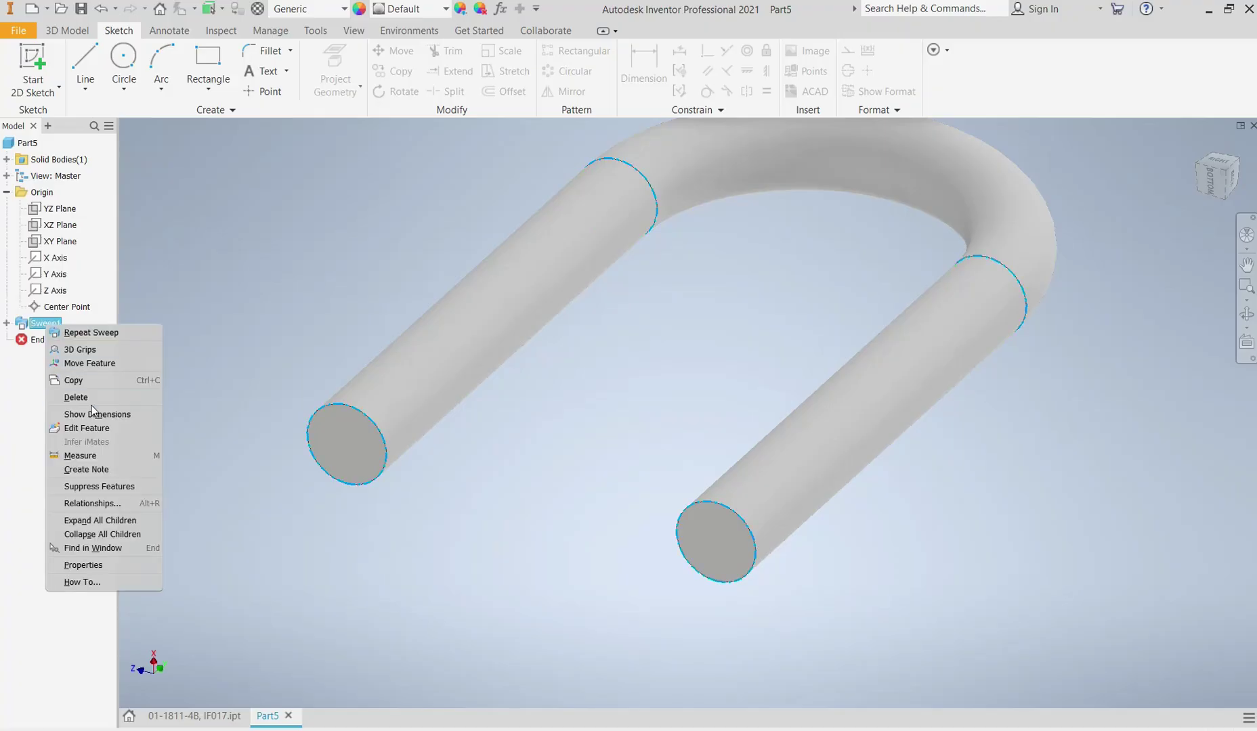
pyautogui.click(91, 426)
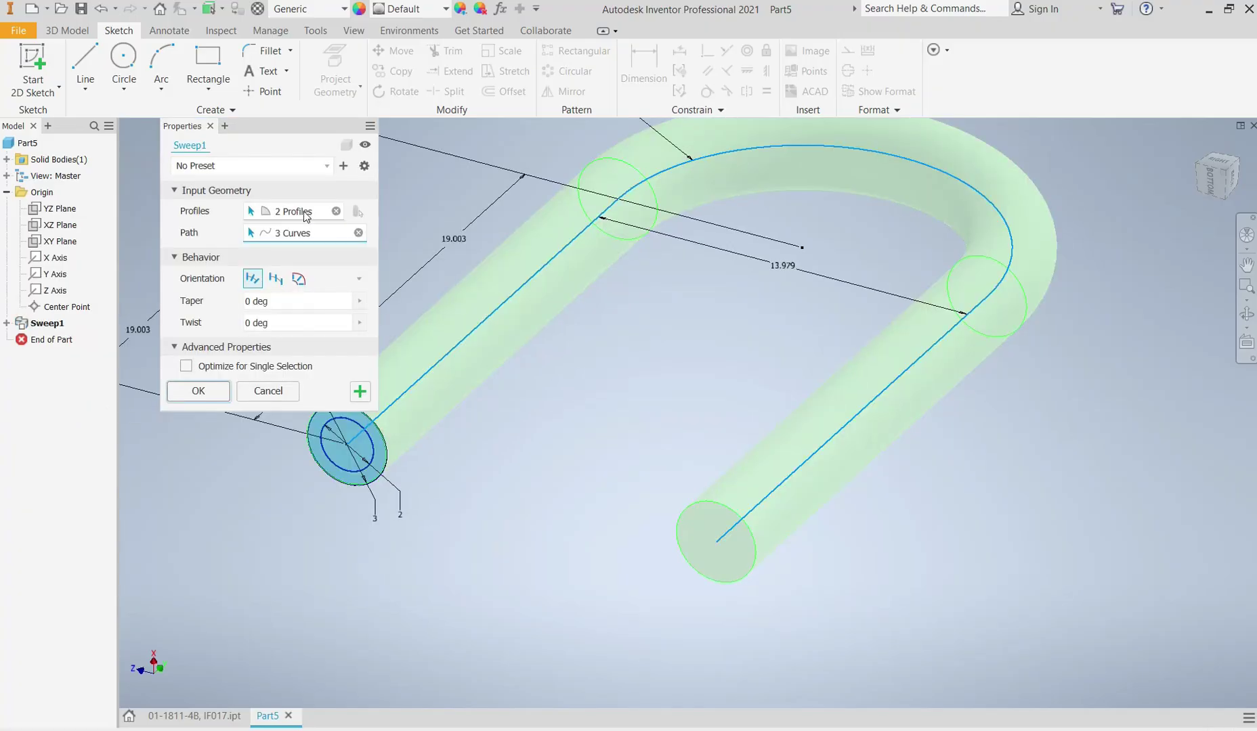
pyautogui.click(335, 212)
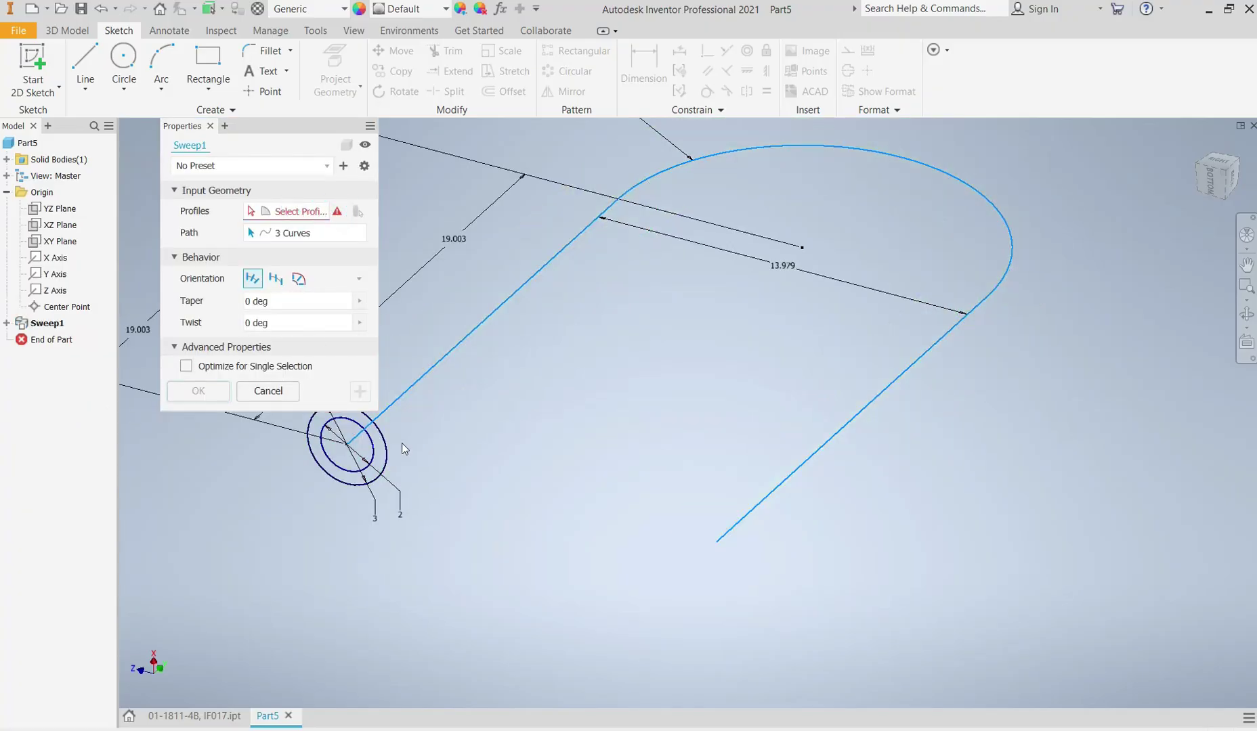
pyautogui.scroll(-3, 381, 454)
pyautogui.scroll(2, 518, 474)
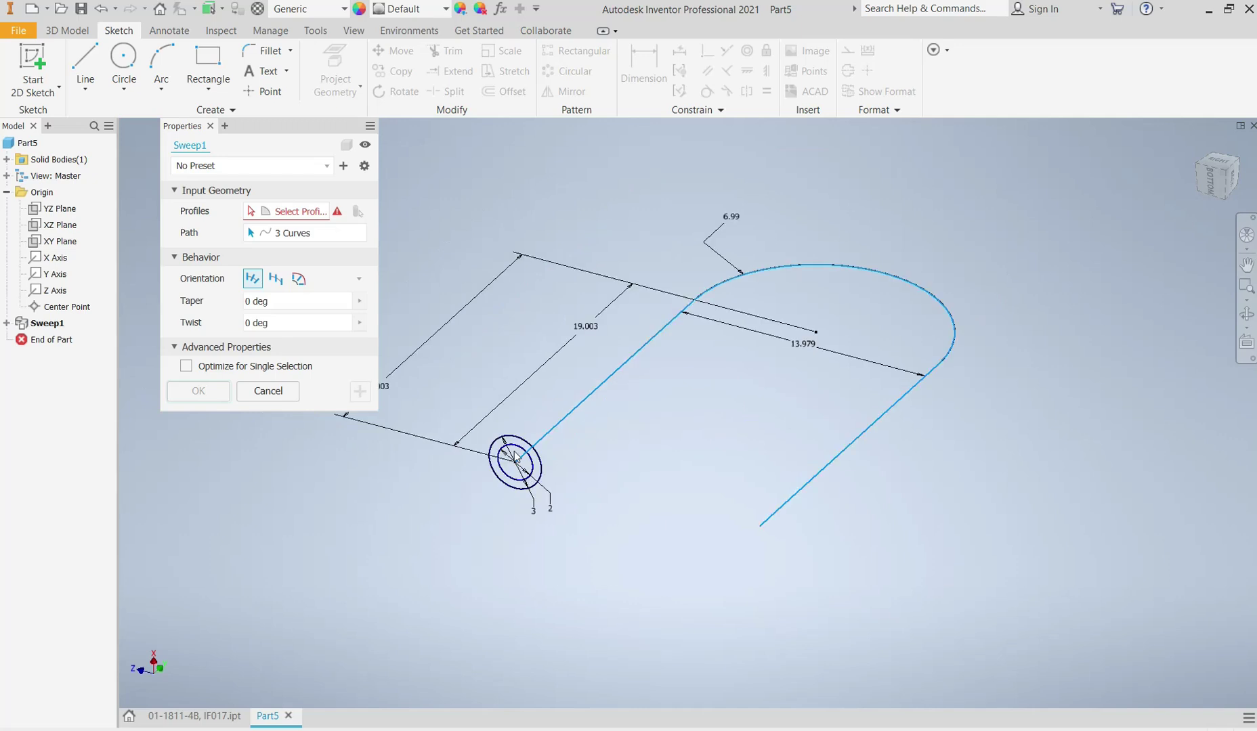
pyautogui.scroll(4, 463, 441)
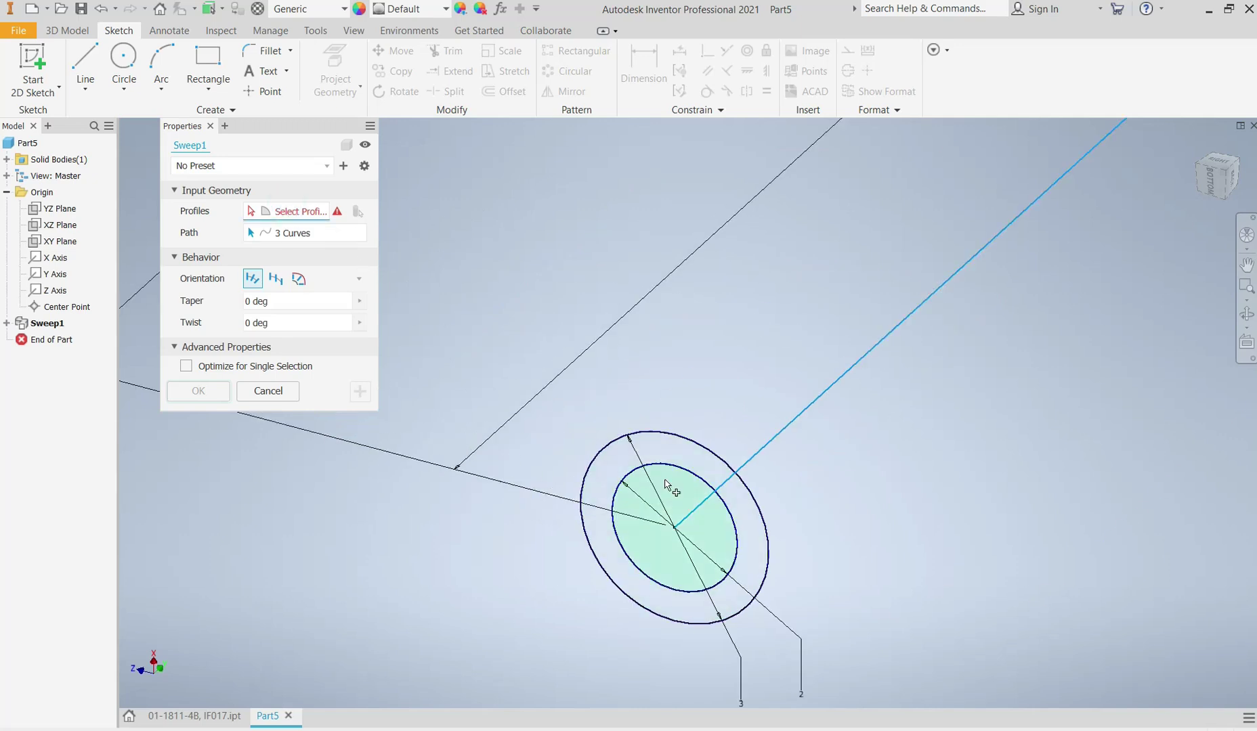
pyautogui.click(674, 455)
pyautogui.scroll(-5, 589, 468)
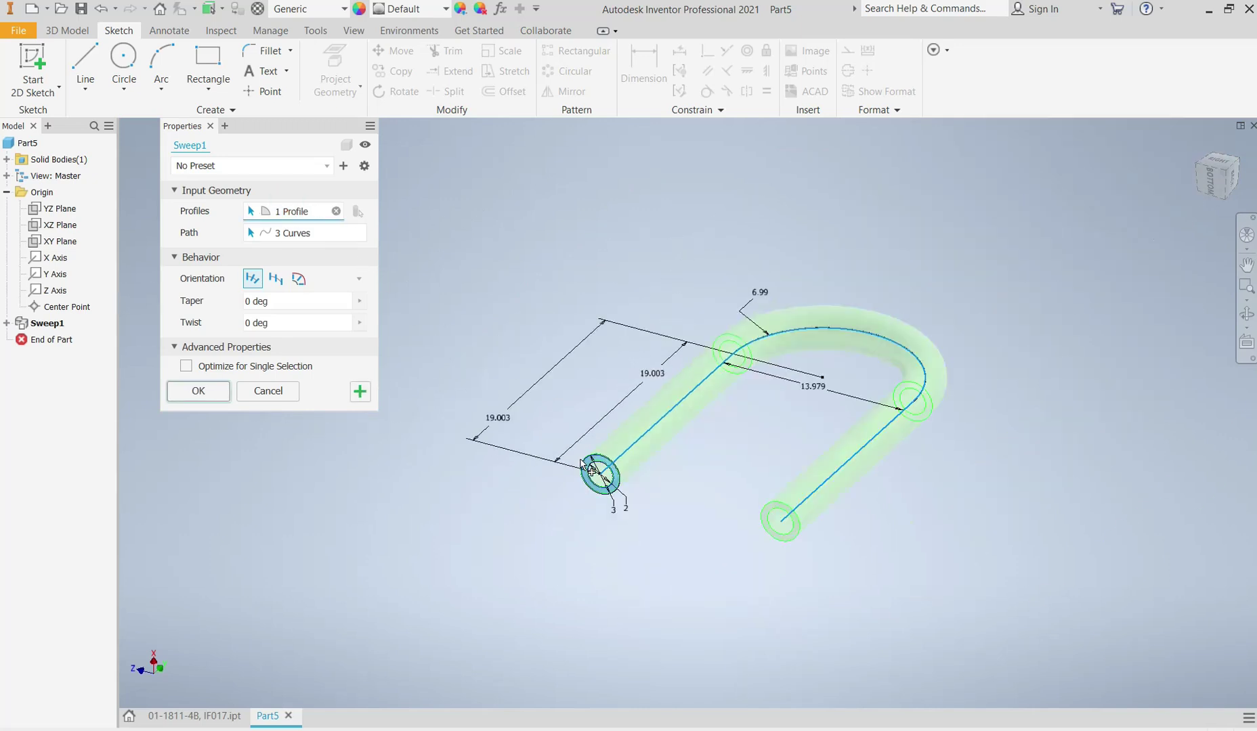
pyautogui.scroll(3, 961, 377)
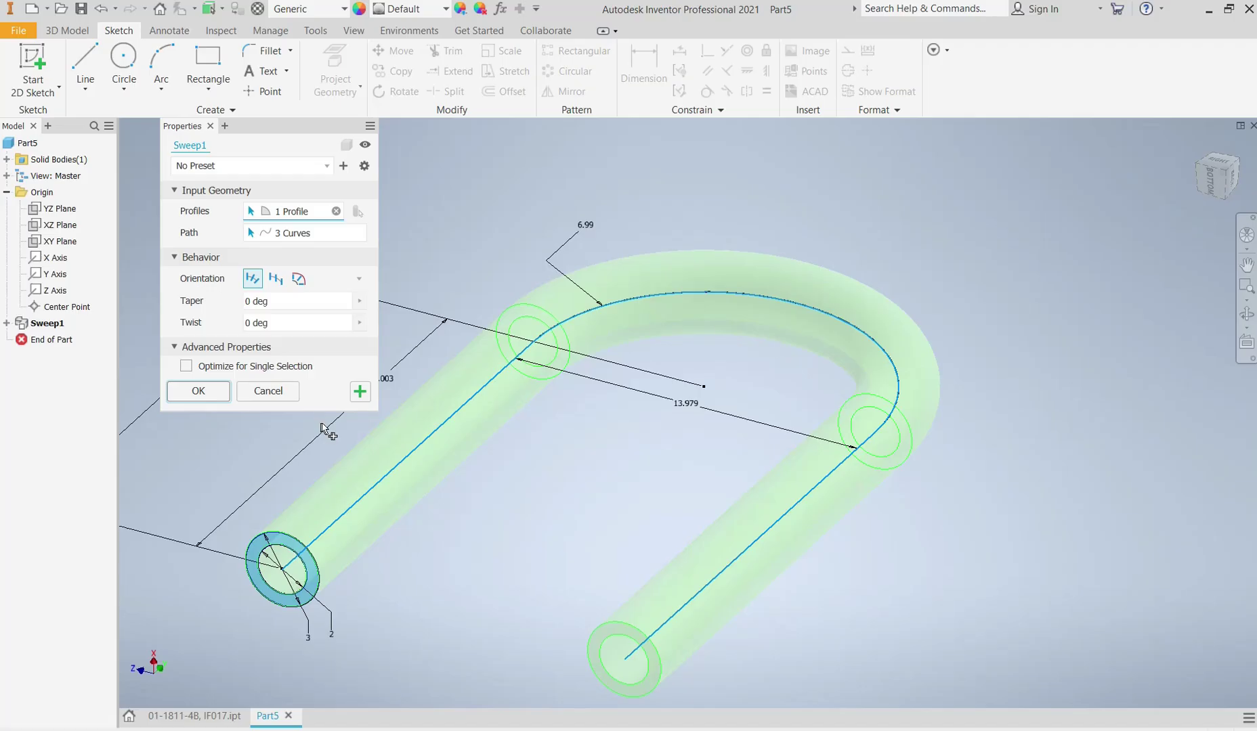
pyautogui.click(197, 391)
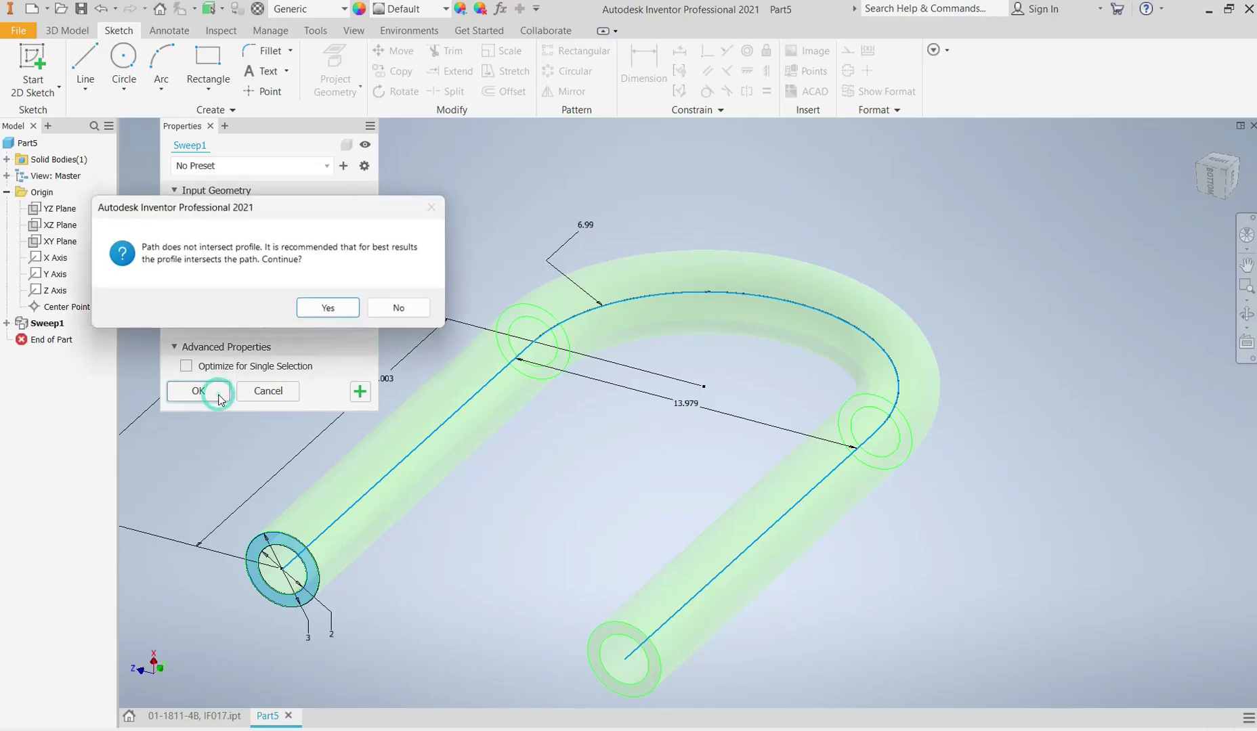
pyautogui.click(331, 309)
pyautogui.moveTo(541, 401)
pyautogui.keyDown('shift'); pyautogui.mouseDown(button='middle')
pyautogui.moveTo(592, 342)
pyautogui.moveTo(614, 350)
pyautogui.moveTo(547, 359)
pyautogui.moveTo(545, 389)
pyautogui.mouseUp(button='middle'); pyautogui.keyUp('shift')
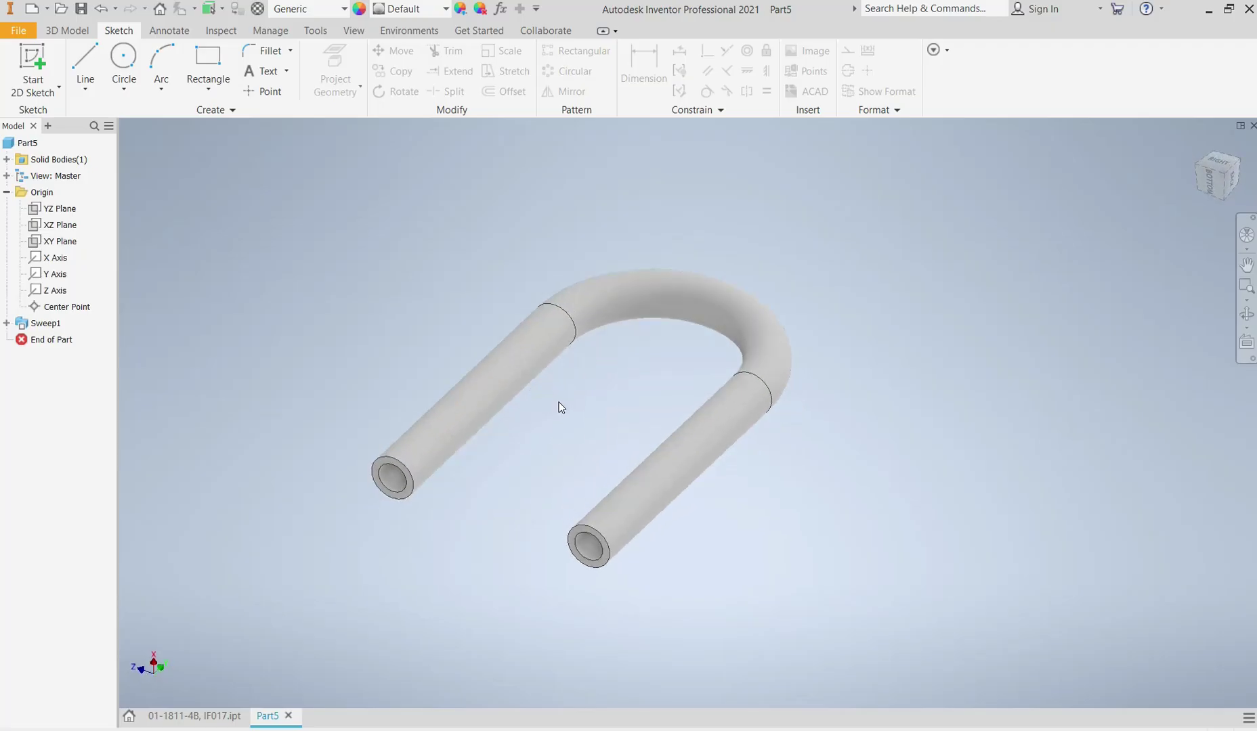
# - Make the sweep's consumed arch path sketch Sketch5 and circle profile sketch Sketch6 visible
pyautogui.click(7, 324)
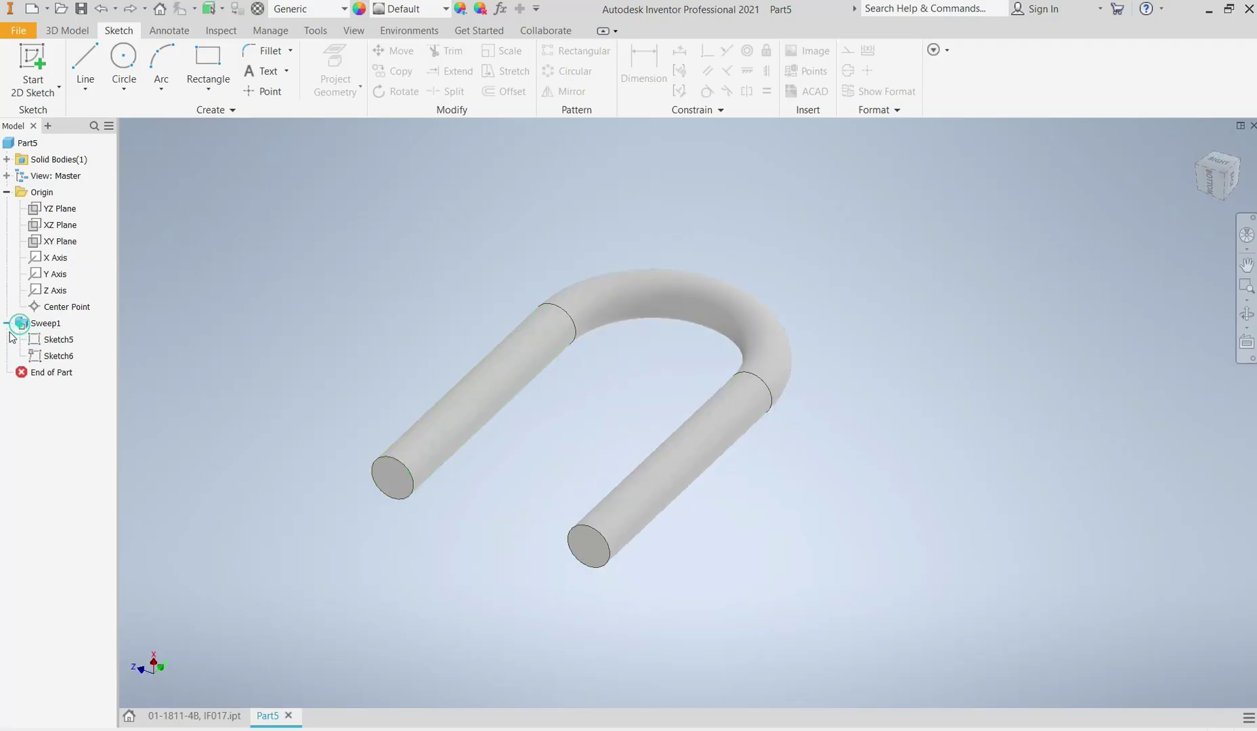
pyautogui.rightClick(59, 347)
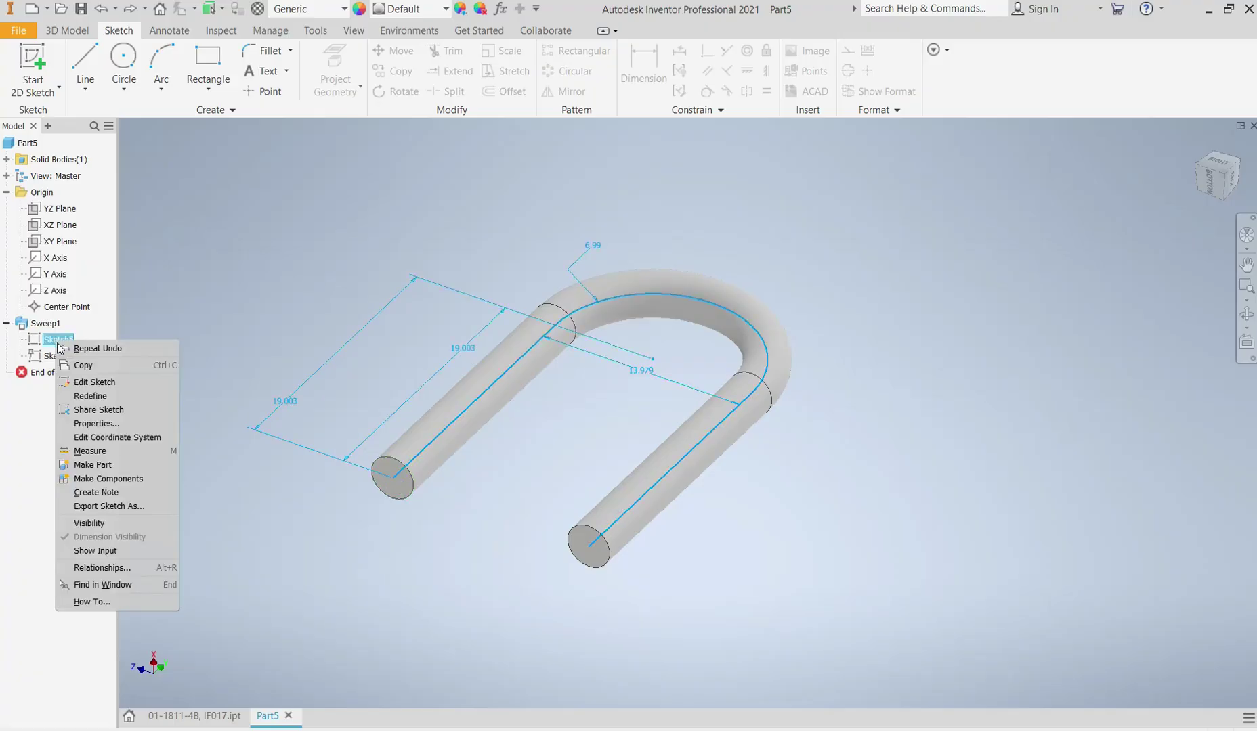
pyautogui.click(99, 523)
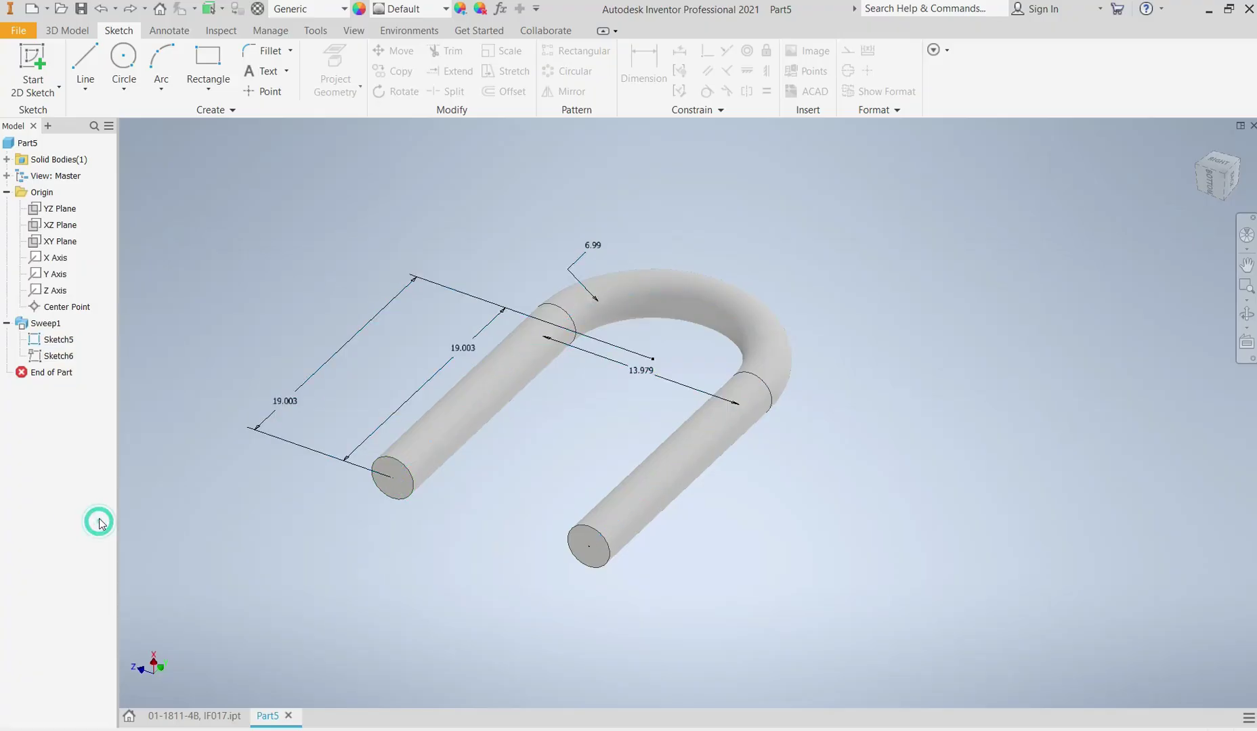
pyautogui.rightClick(64, 362)
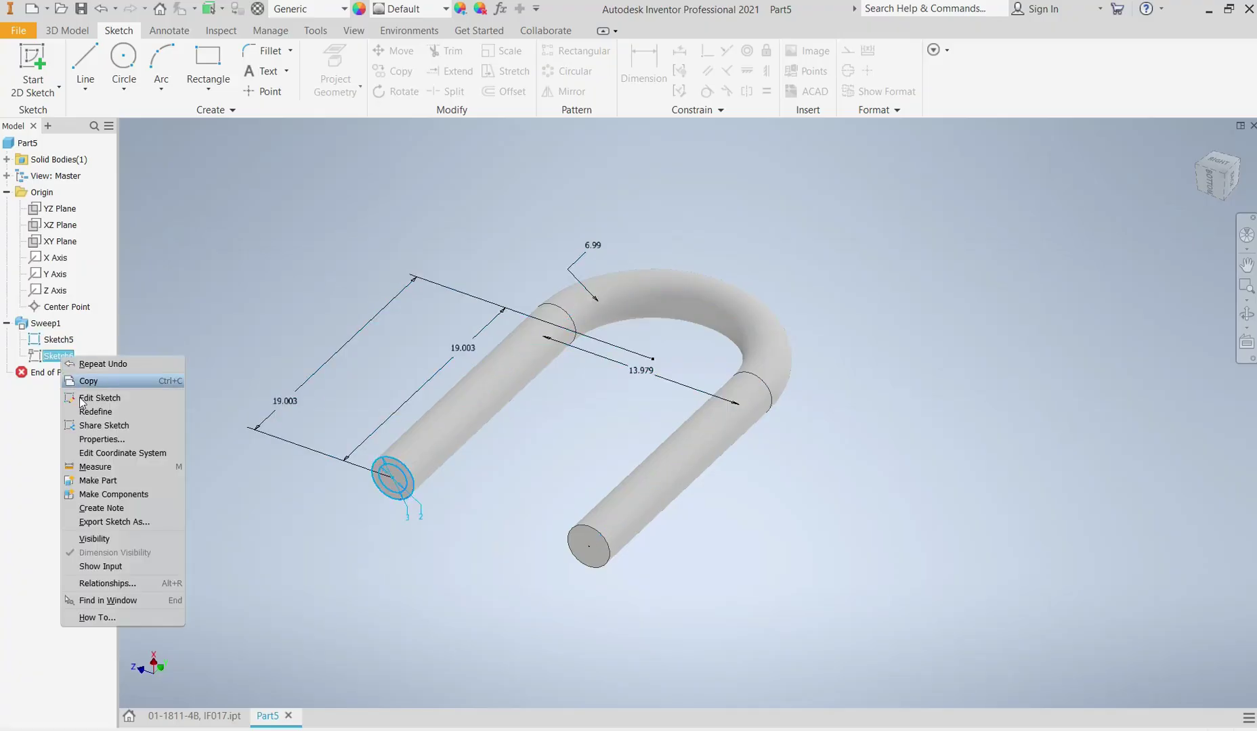
pyautogui.click(107, 540)
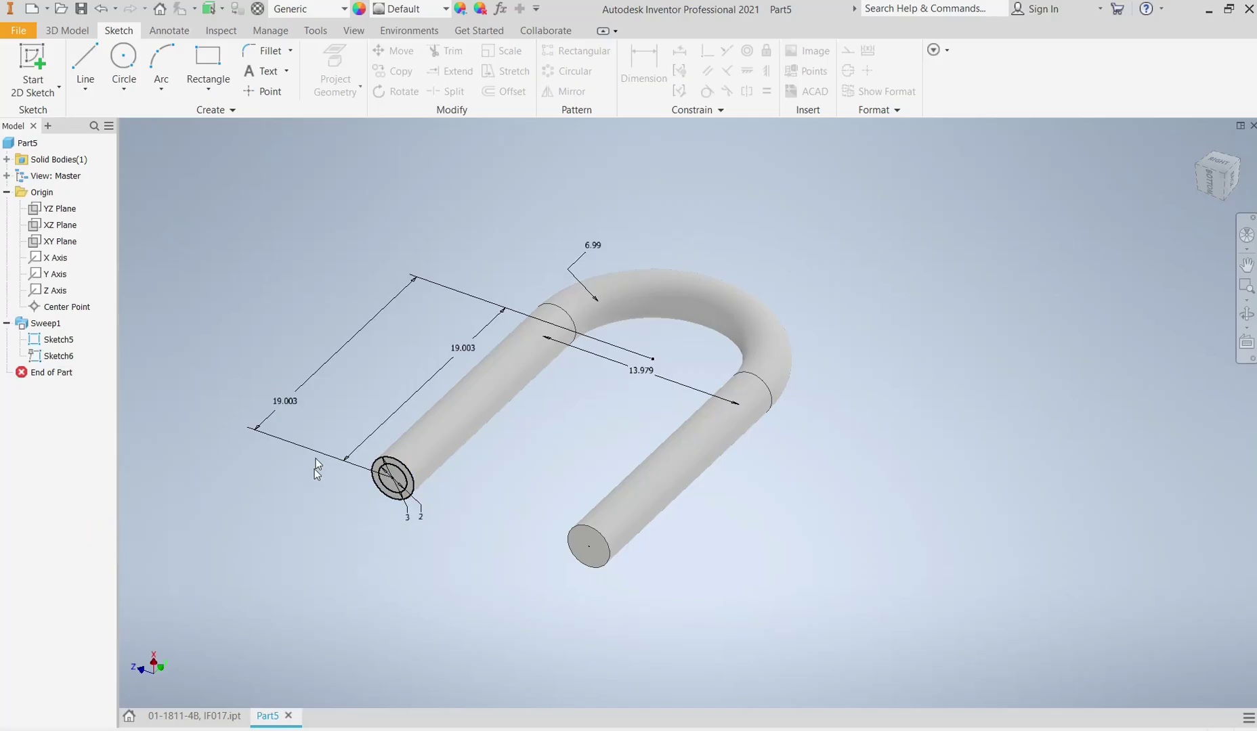
# - Sweep the inner 2 mm circle along the arch path as a cut to hollow out the solid bent rod
pyautogui.click(71, 31)
pyautogui.click(175, 57)
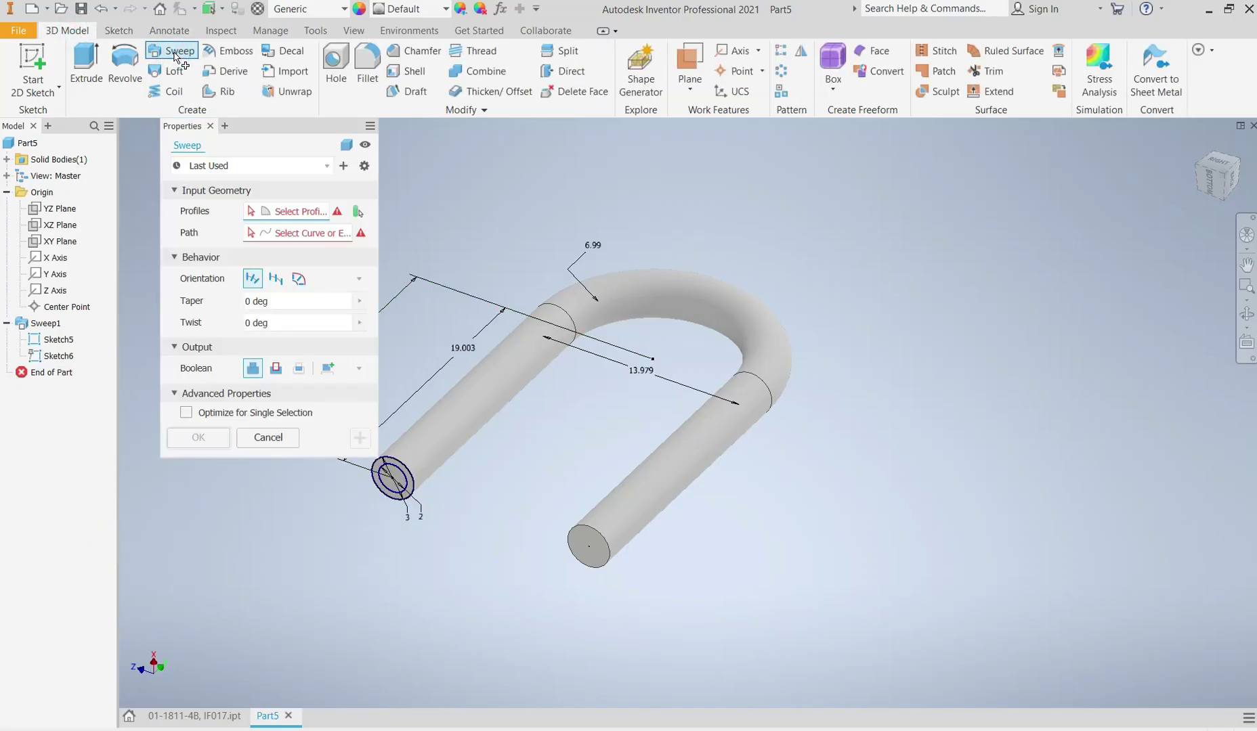
pyautogui.scroll(3, 387, 482)
pyautogui.click(408, 480)
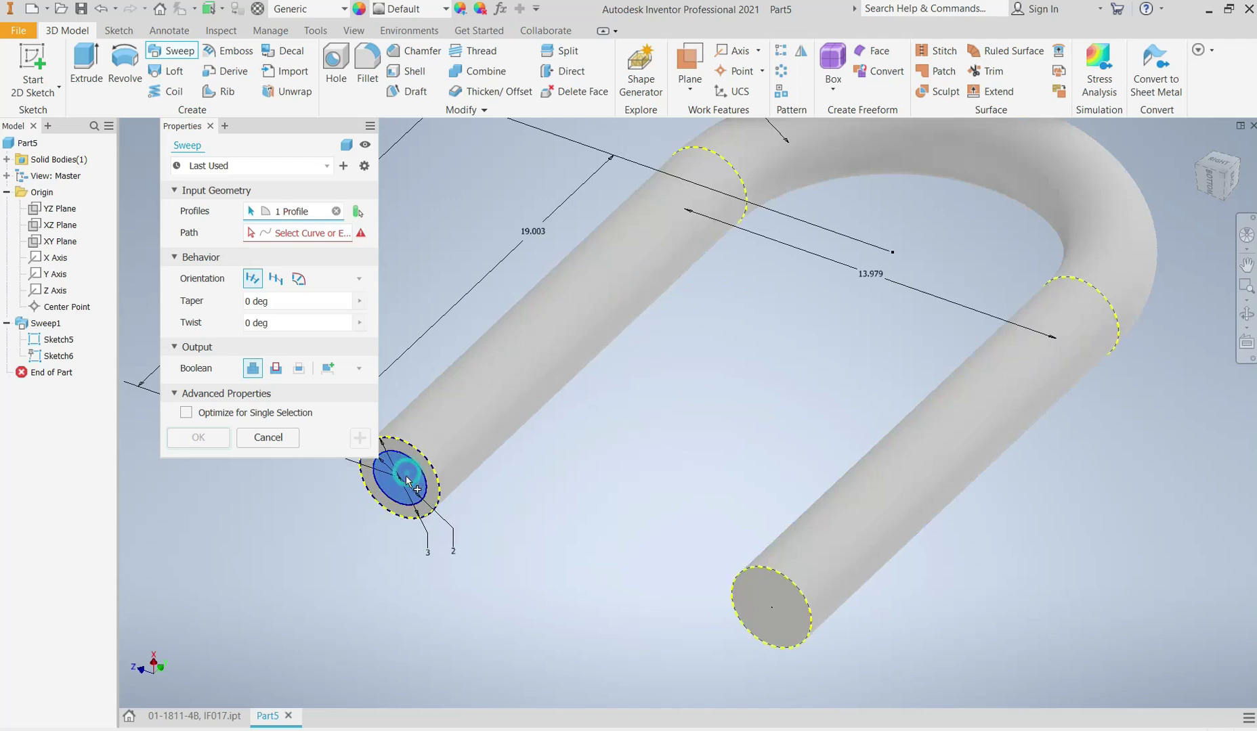
pyautogui.click(288, 243)
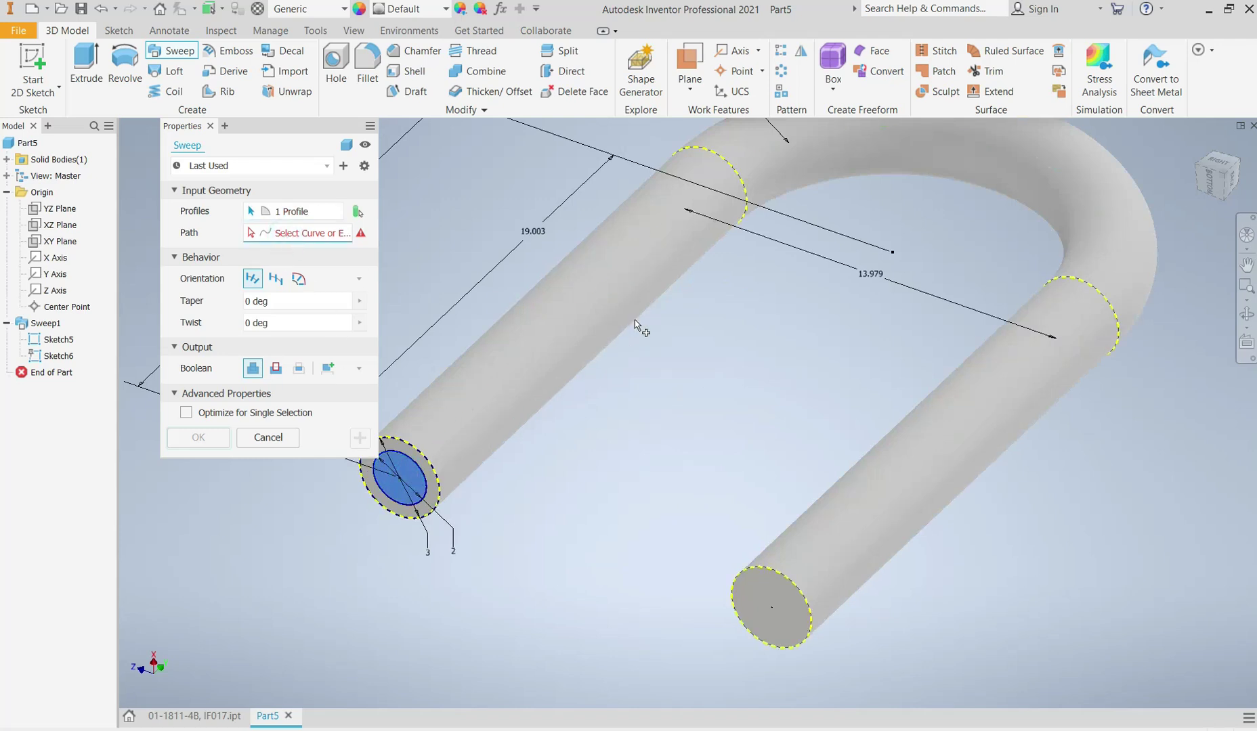
pyautogui.click(579, 310)
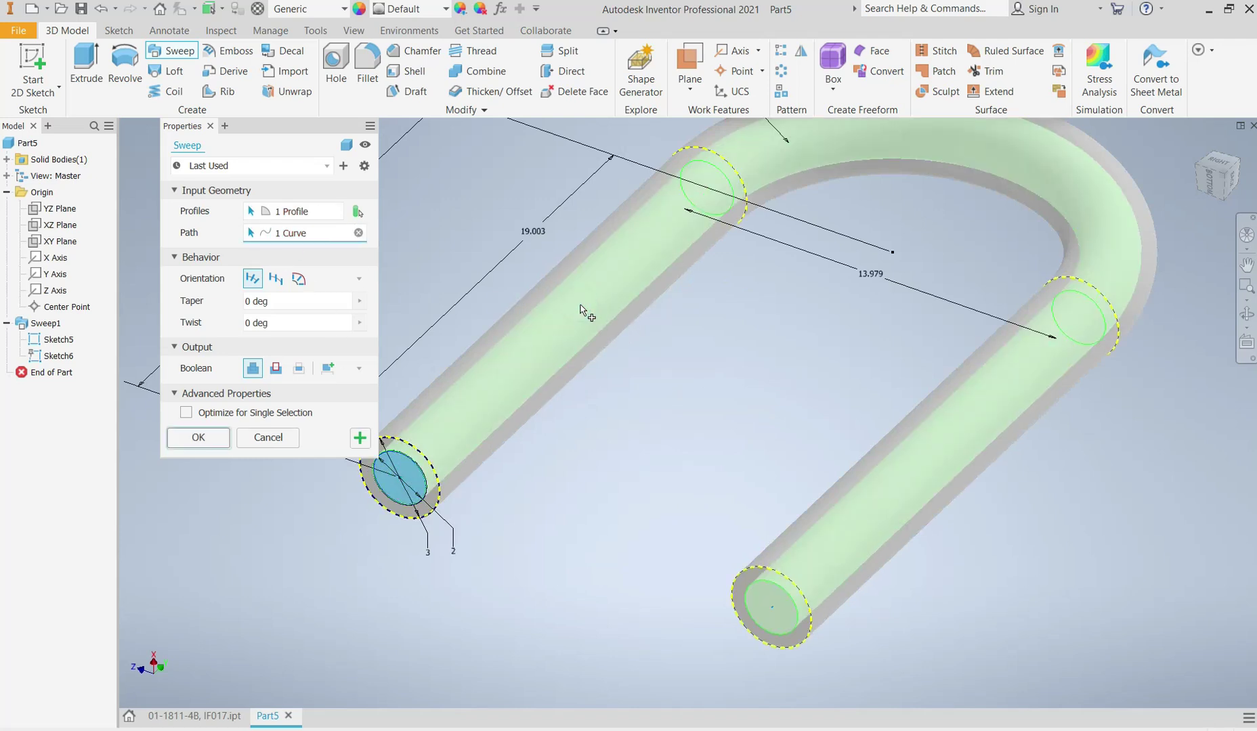
pyautogui.click(277, 370)
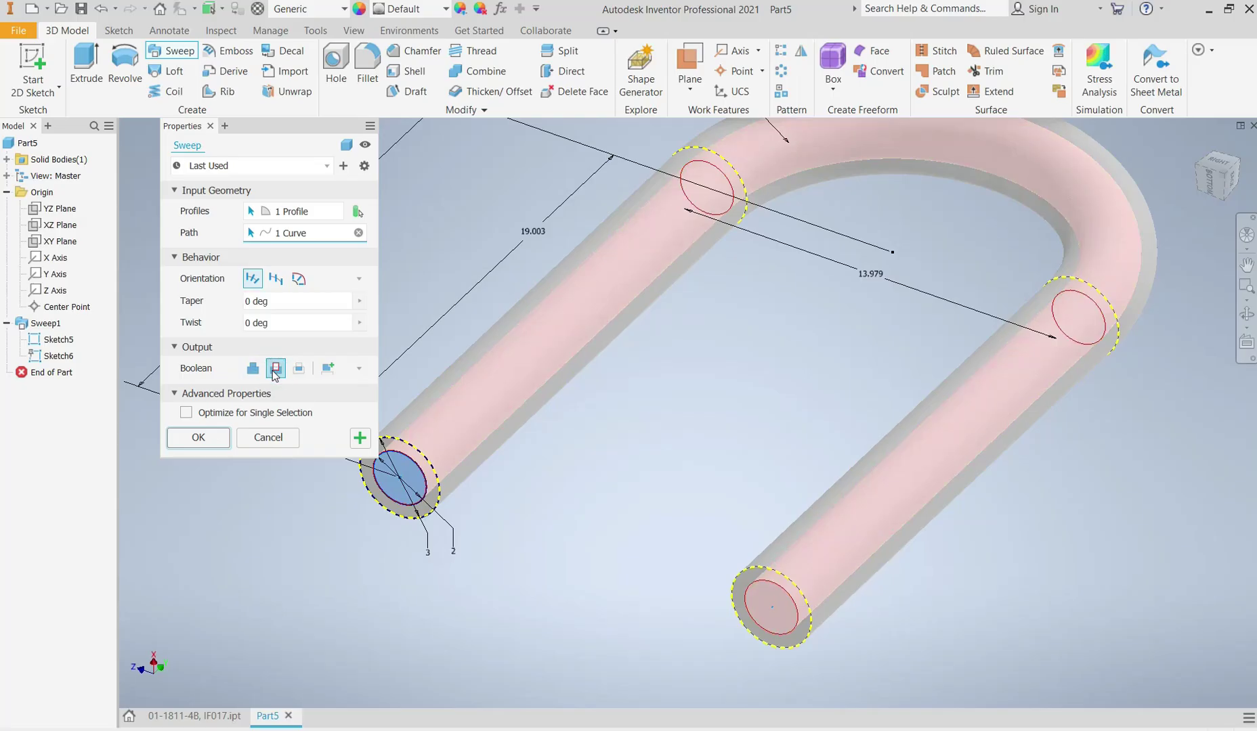
pyautogui.click(277, 371)
pyautogui.scroll(-3, 837, 462)
pyautogui.keyDown('shift'); pyautogui.moveTo(830, 452); pyautogui.dragTo(794, 445, button='middle'); pyautogui.keyUp('shift')
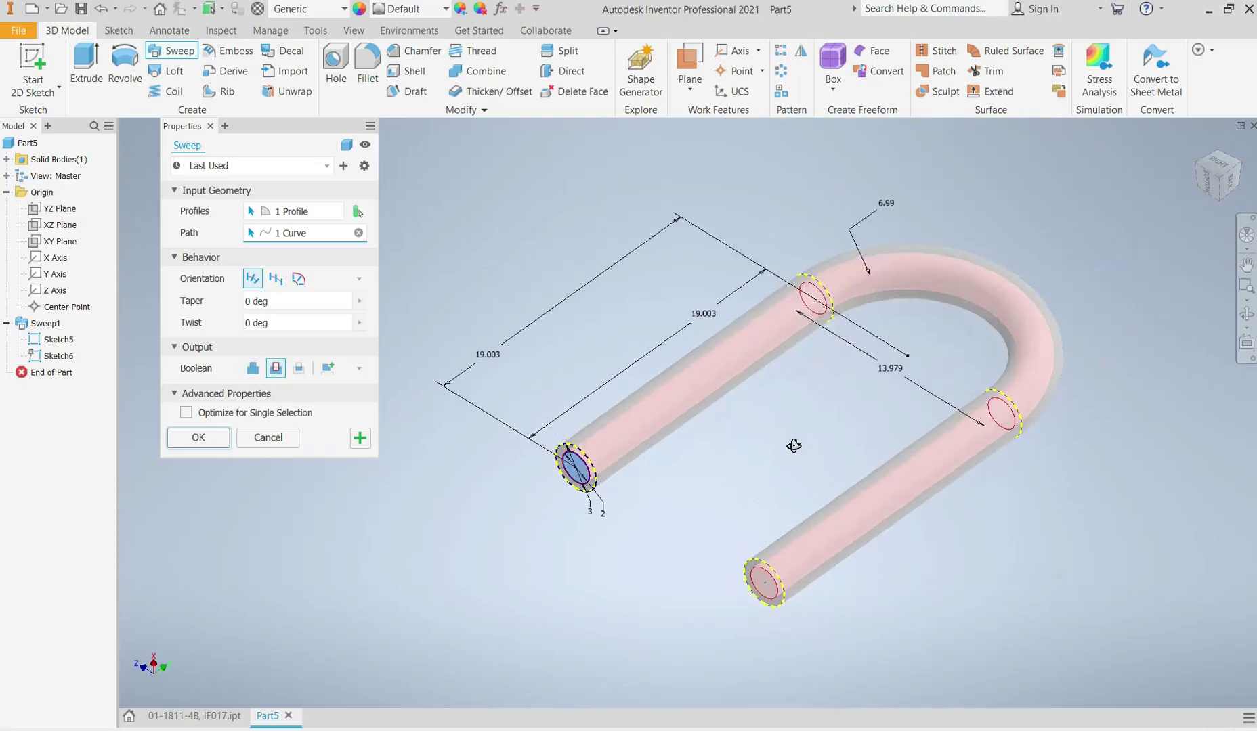
pyautogui.click(197, 438)
pyautogui.scroll(5, 592, 476)
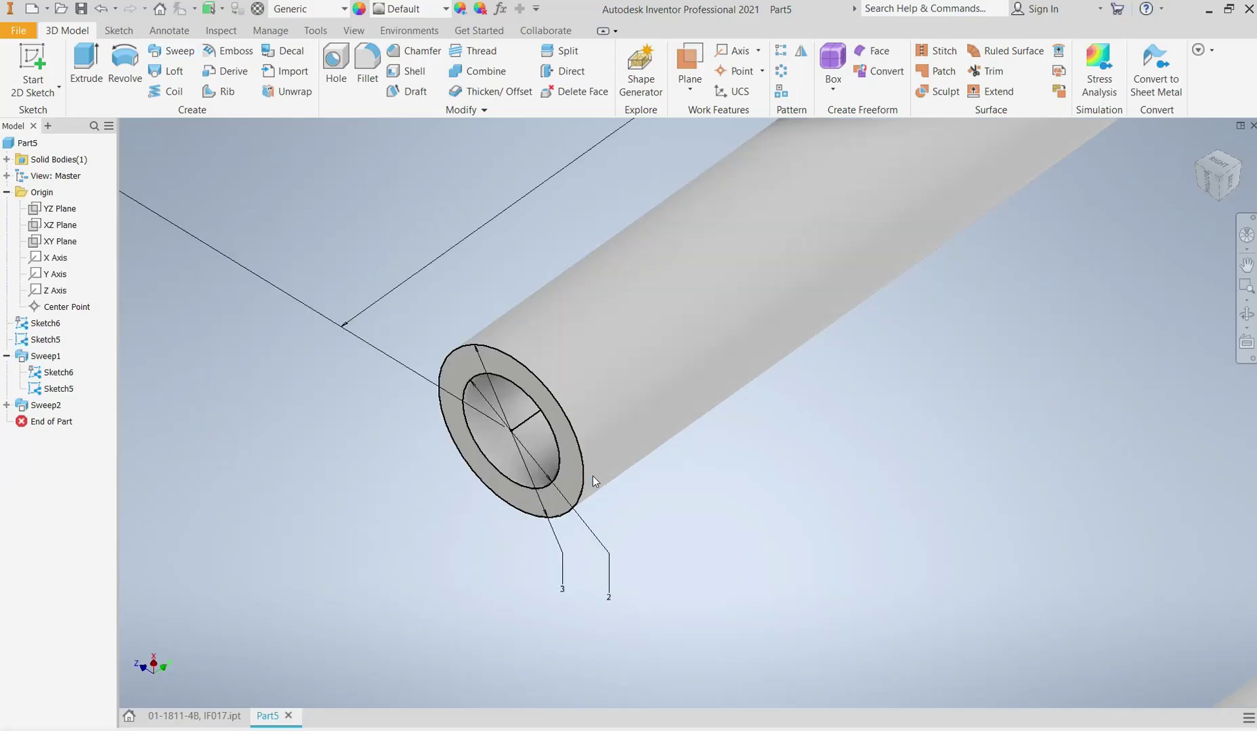
# - Hide the circle profile sketch Sketch6 and the arch path sketch Sketch5
pyautogui.scroll(-4, 592, 476)
pyautogui.rightClick(61, 391)
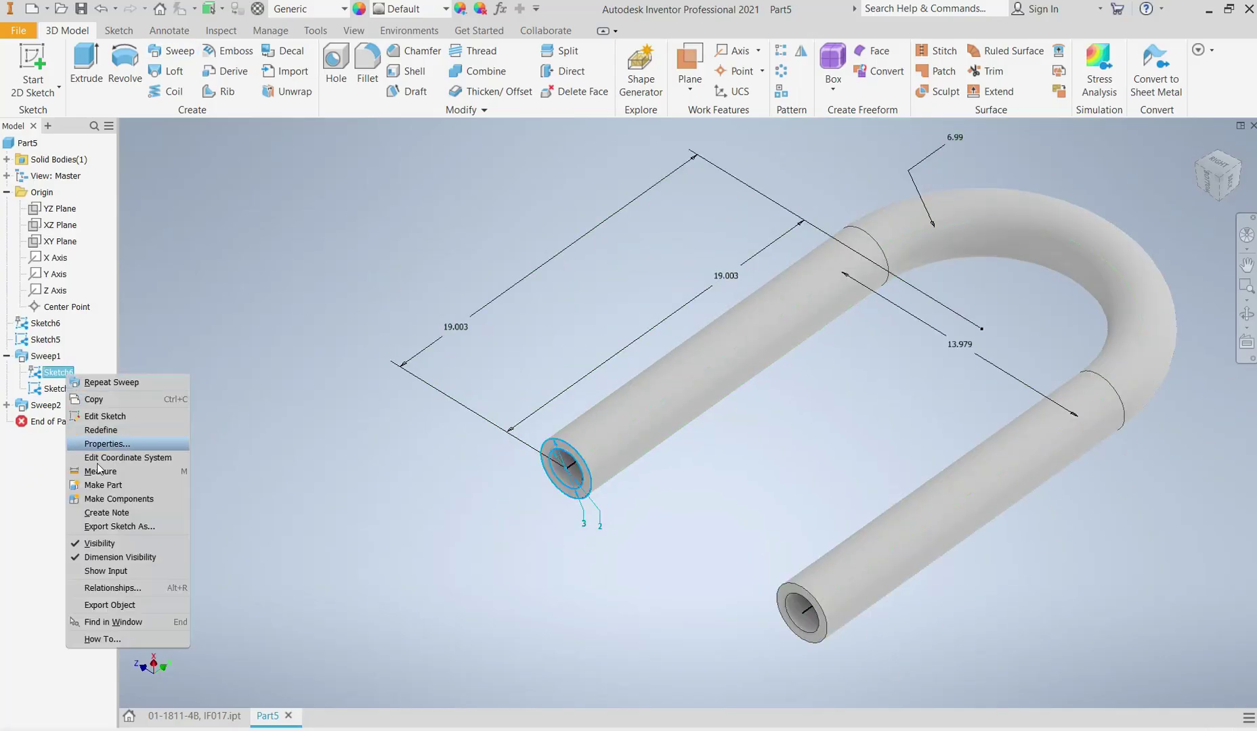
pyautogui.click(111, 546)
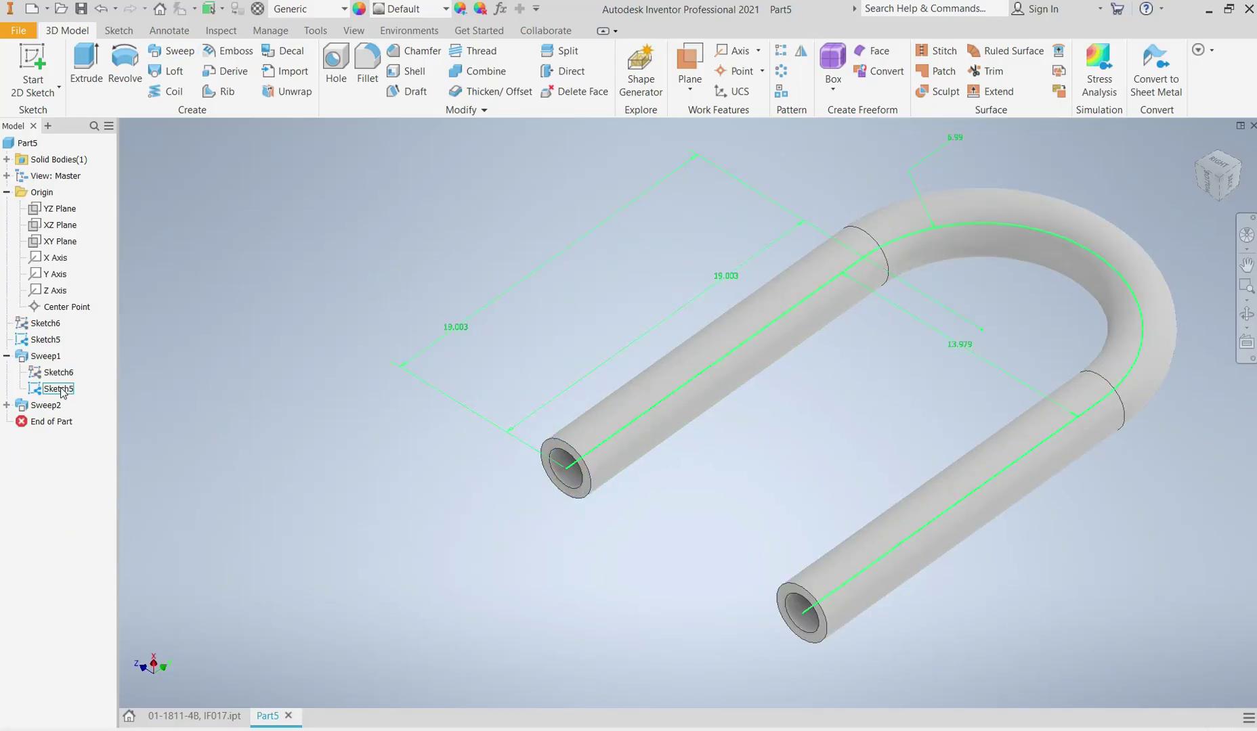
pyautogui.rightClick(60, 389)
pyautogui.click(98, 554)
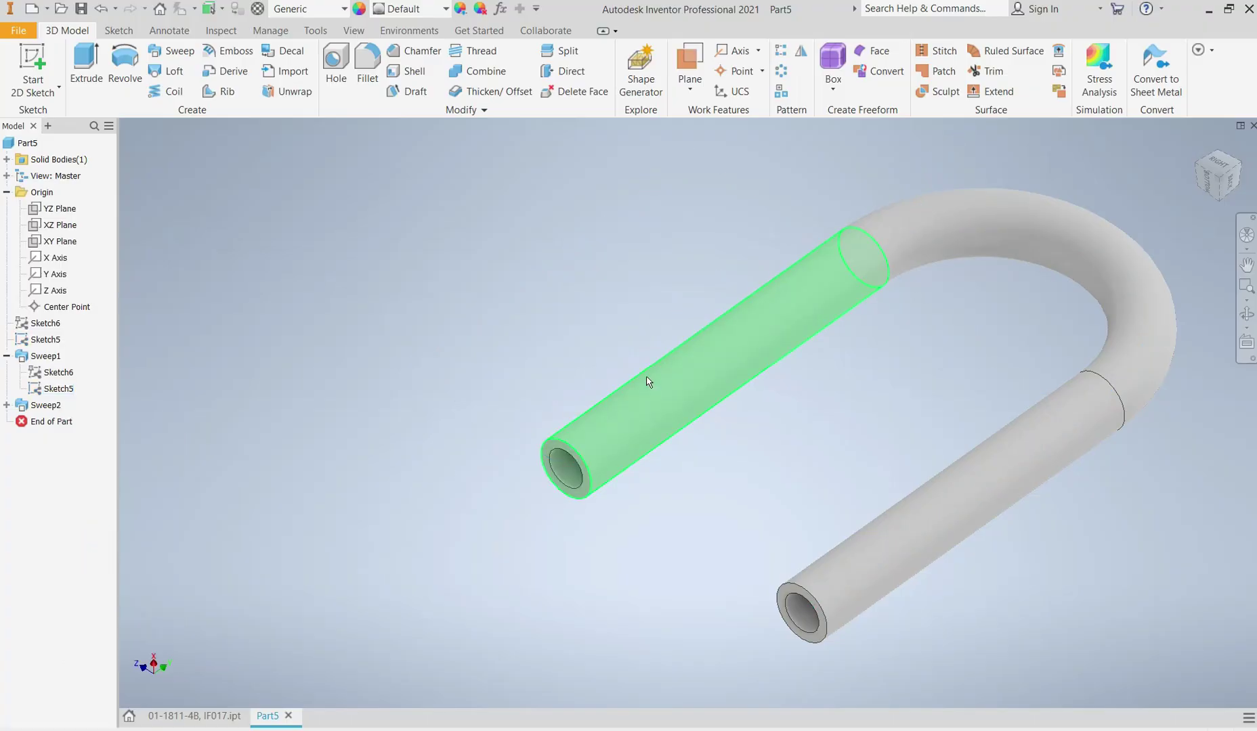
# - Delete the sweep features Sweep1 and Sweep2 from the part
pyautogui.scroll(-3, 1010, 361)
pyautogui.scroll(4, 984, 360)
pyautogui.keyDown('shift'); pyautogui.moveTo(719, 295); pyautogui.dragTo(796, 258, button='middle'); pyautogui.keyUp('shift')
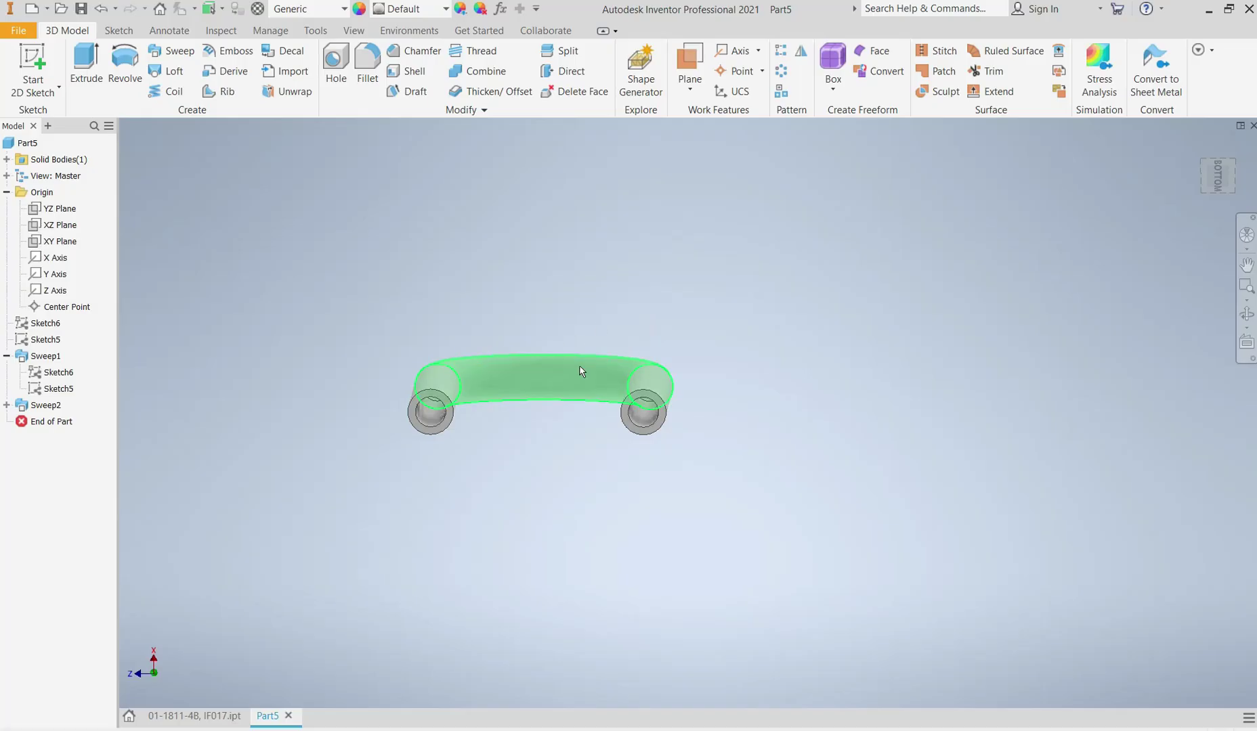
pyautogui.scroll(2, 580, 371)
pyautogui.moveTo(589, 357)
pyautogui.keyDown('shift'); pyautogui.mouseDown(button='middle')
pyautogui.moveTo(609, 348)
pyautogui.moveTo(595, 359)
pyautogui.mouseUp(button='middle'); pyautogui.keyUp('shift')
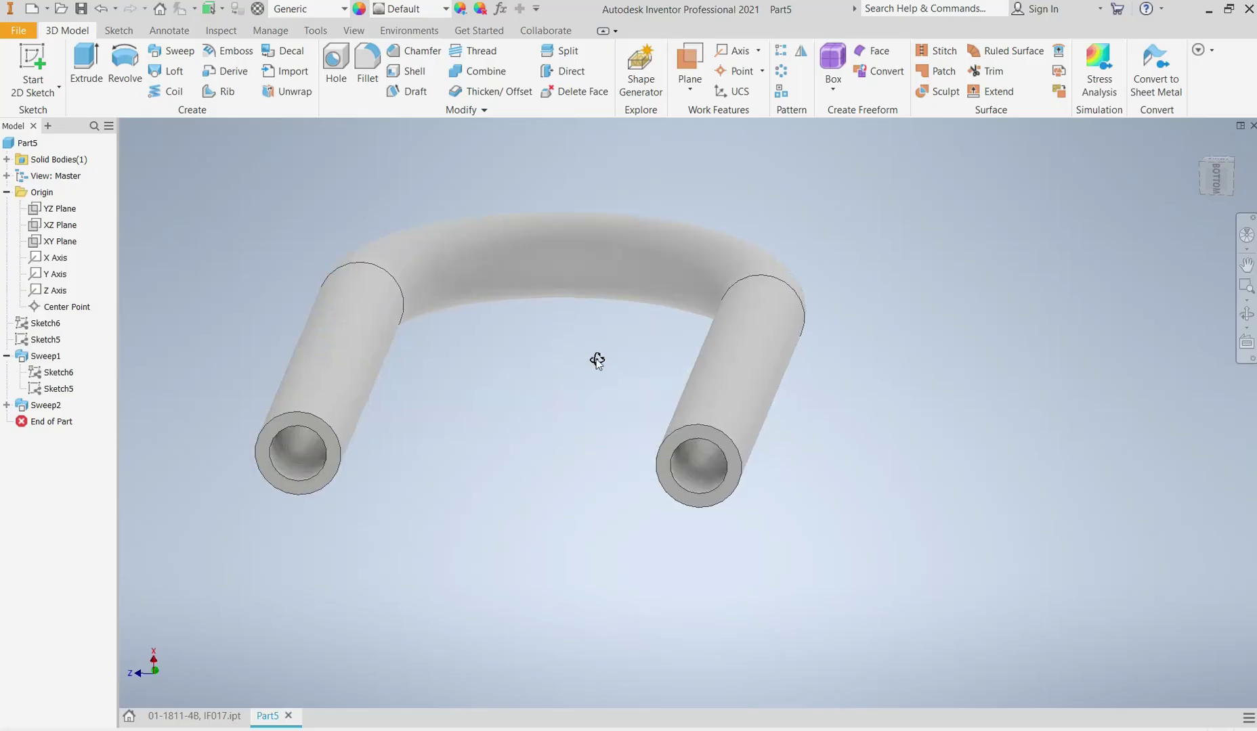
pyautogui.rightClick(37, 361)
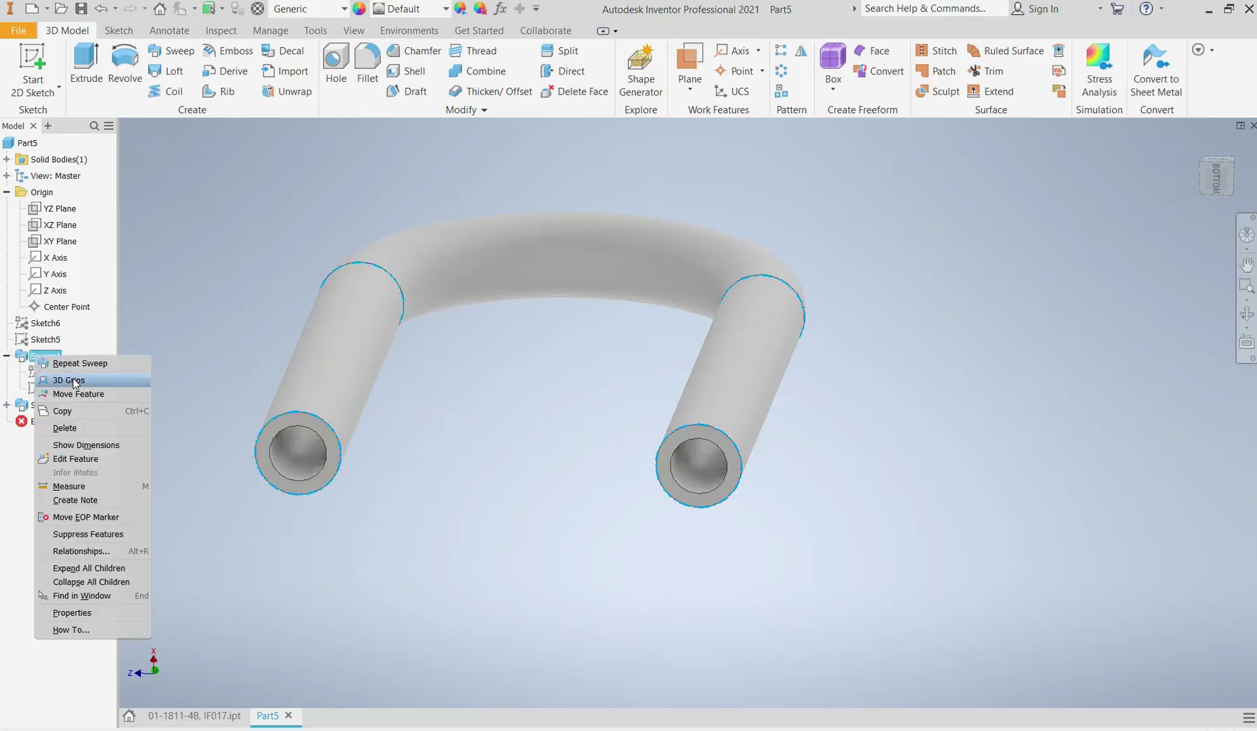
pyautogui.click(77, 428)
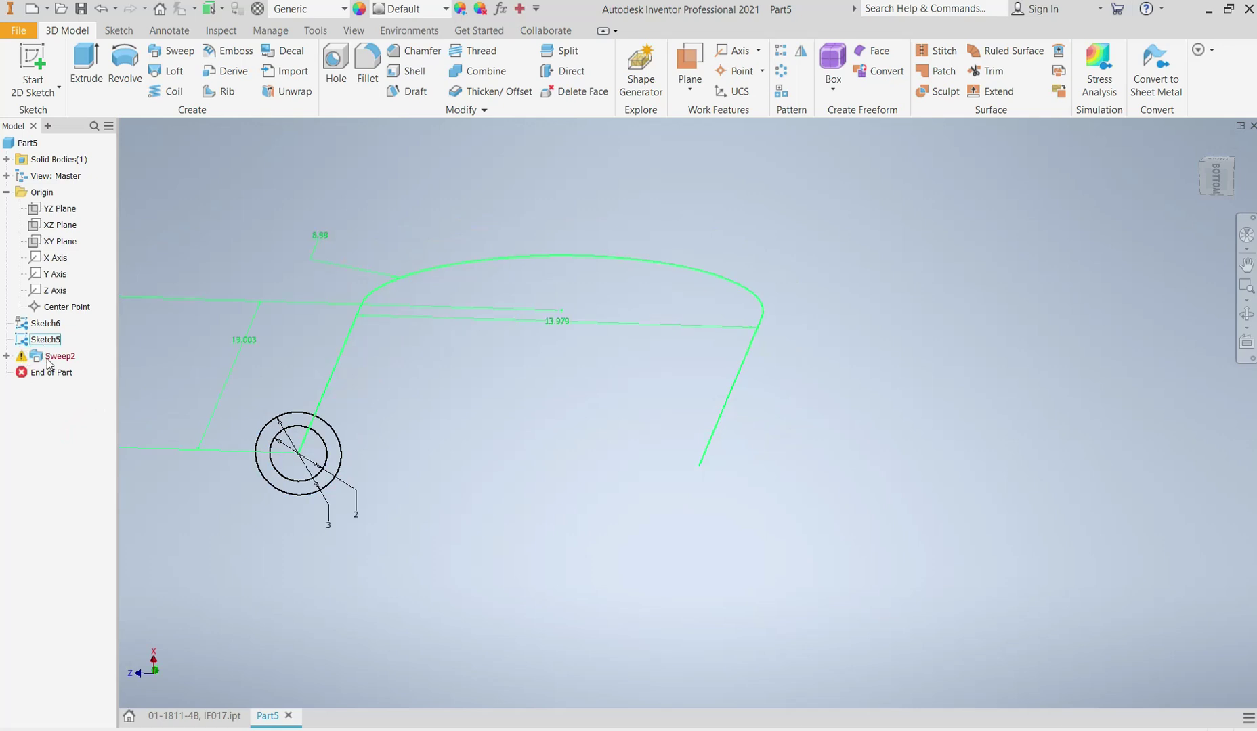
pyautogui.rightClick(42, 324)
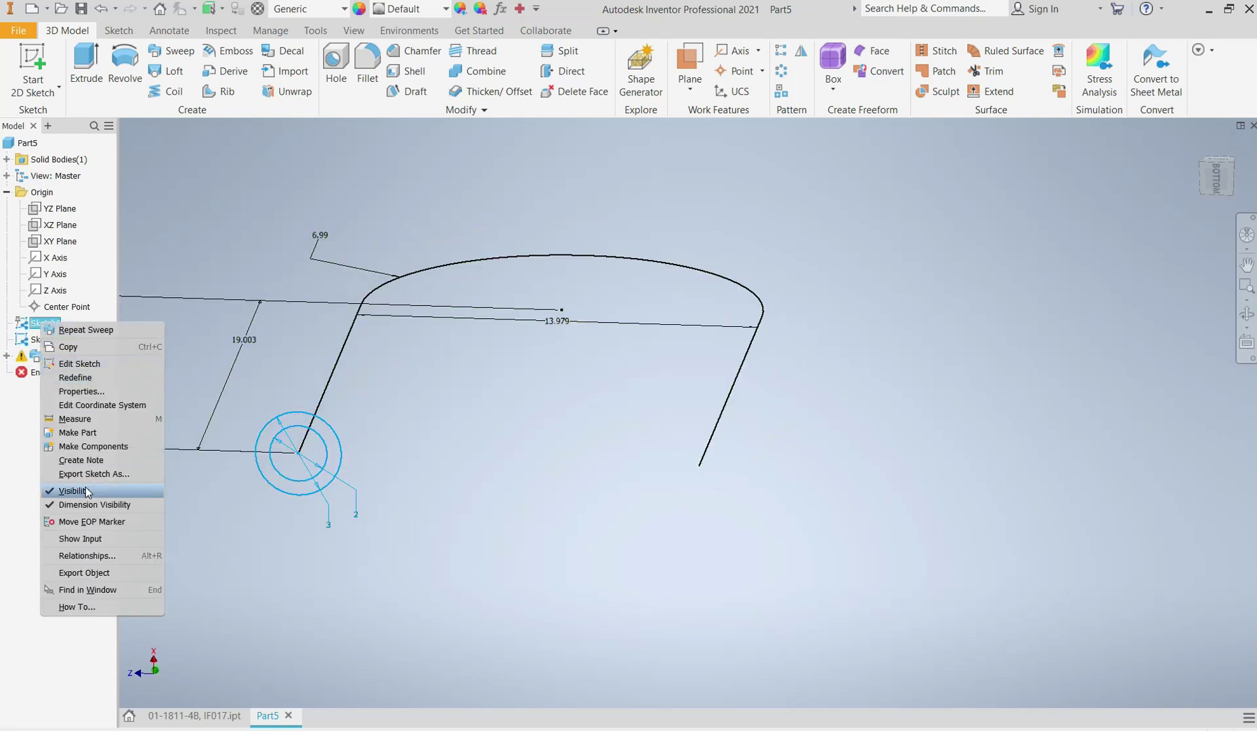
pyautogui.click(50, 370)
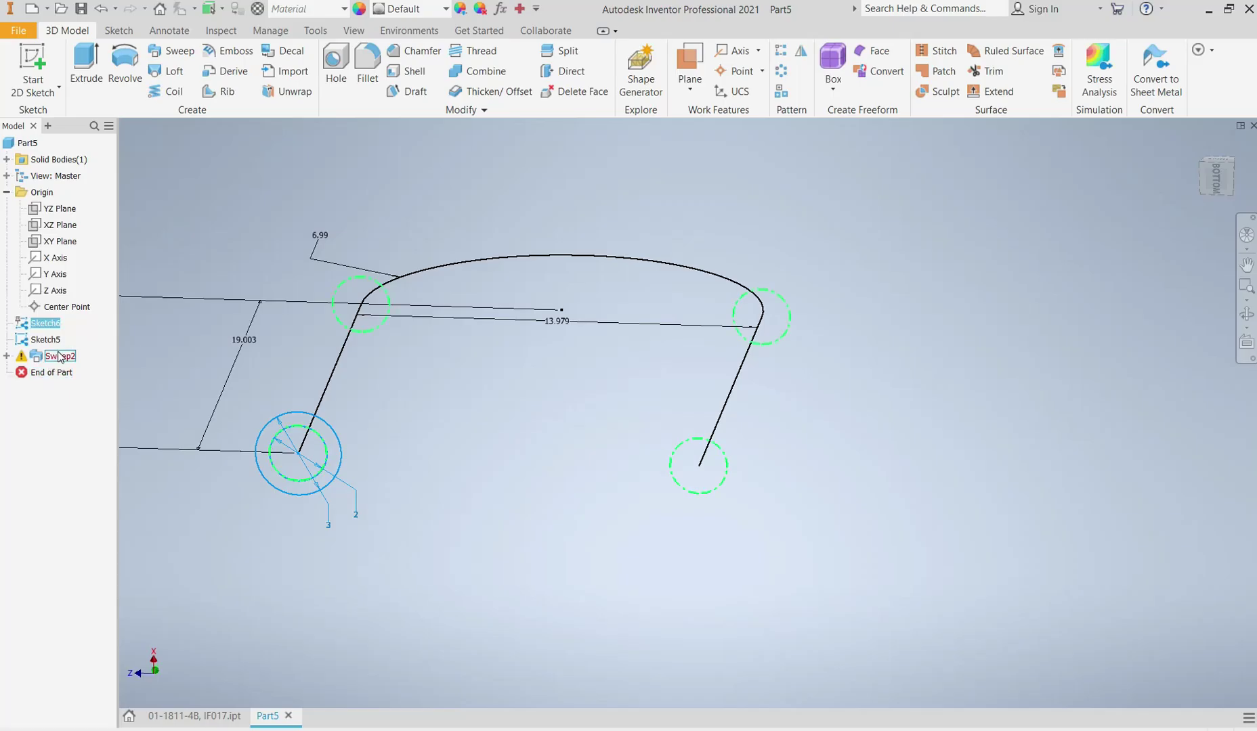
pyautogui.rightClick(59, 357)
pyautogui.click(81, 374)
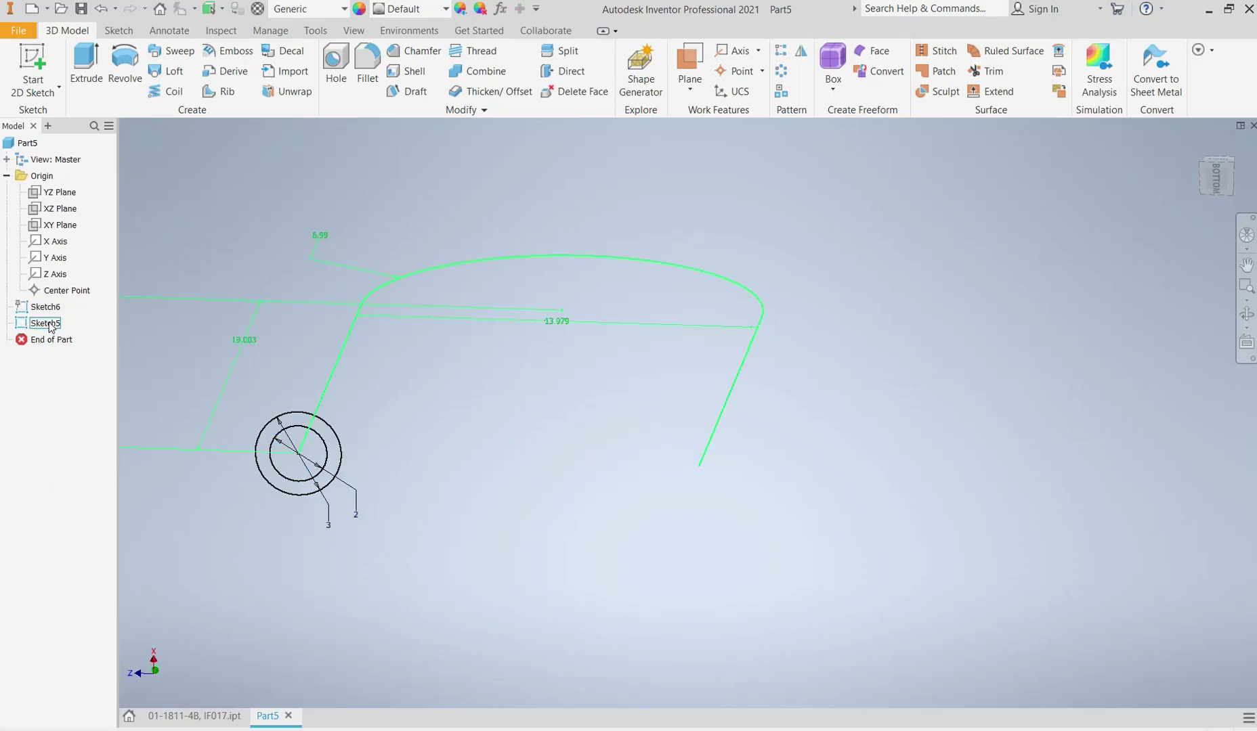
# - Delete the leftover path sketch Sketch5 and profile sketch Sketch6 to empty the part
pyautogui.rightClick(51, 328)
pyautogui.click(81, 363)
pyautogui.rightClick(45, 307)
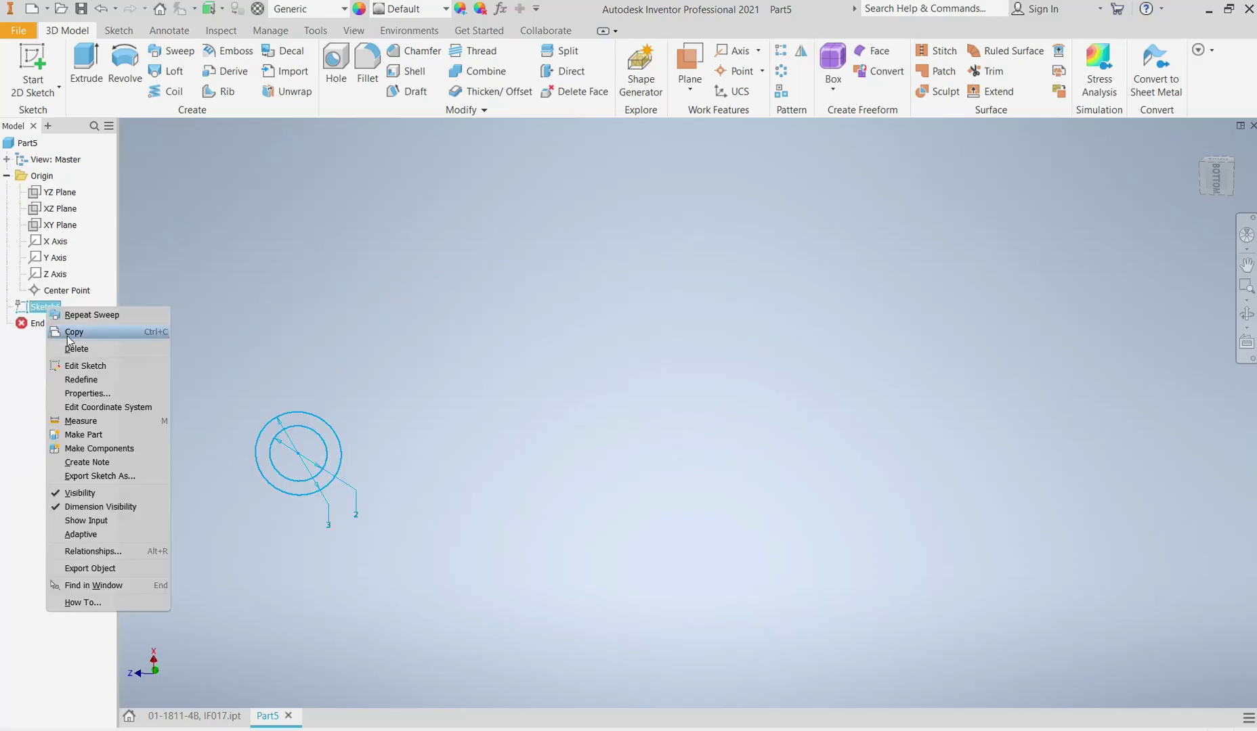
pyautogui.click(78, 349)
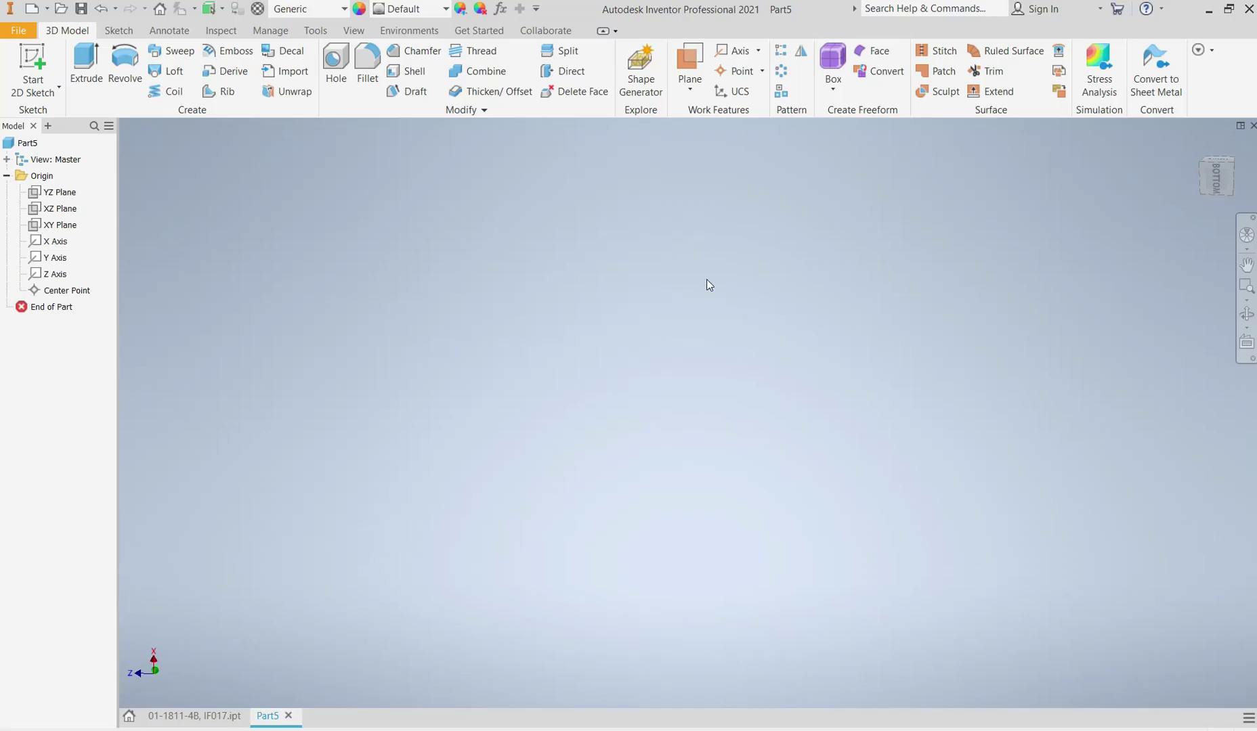
# - Examine the orientation of the YZ, XZ and XY origin planes
pyautogui.keyDown('shift'); pyautogui.moveTo(659, 272); pyautogui.dragTo(1049, 186, button='middle'); pyautogui.keyUp('shift')
pyautogui.keyDown('shift'); pyautogui.moveTo(929, 271); pyautogui.dragTo(960, 313, button='middle'); pyautogui.keyUp('shift')
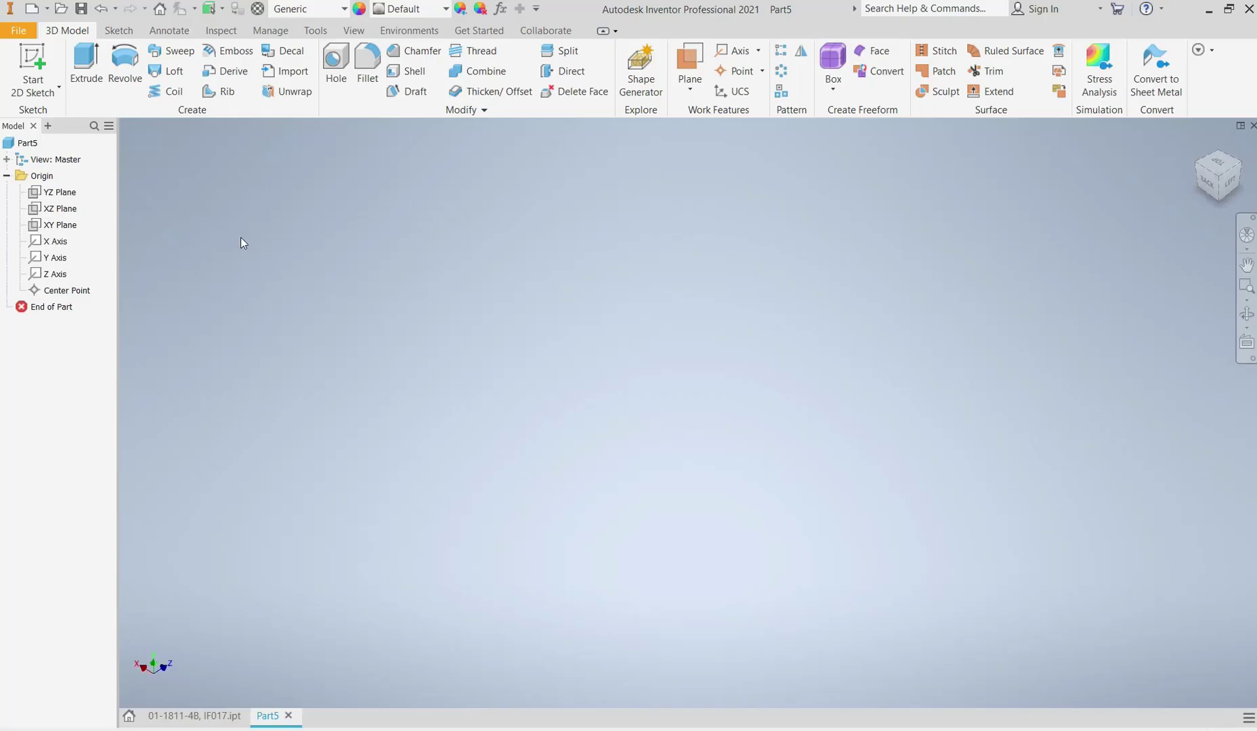
pyautogui.click(58, 193)
pyautogui.click(67, 214)
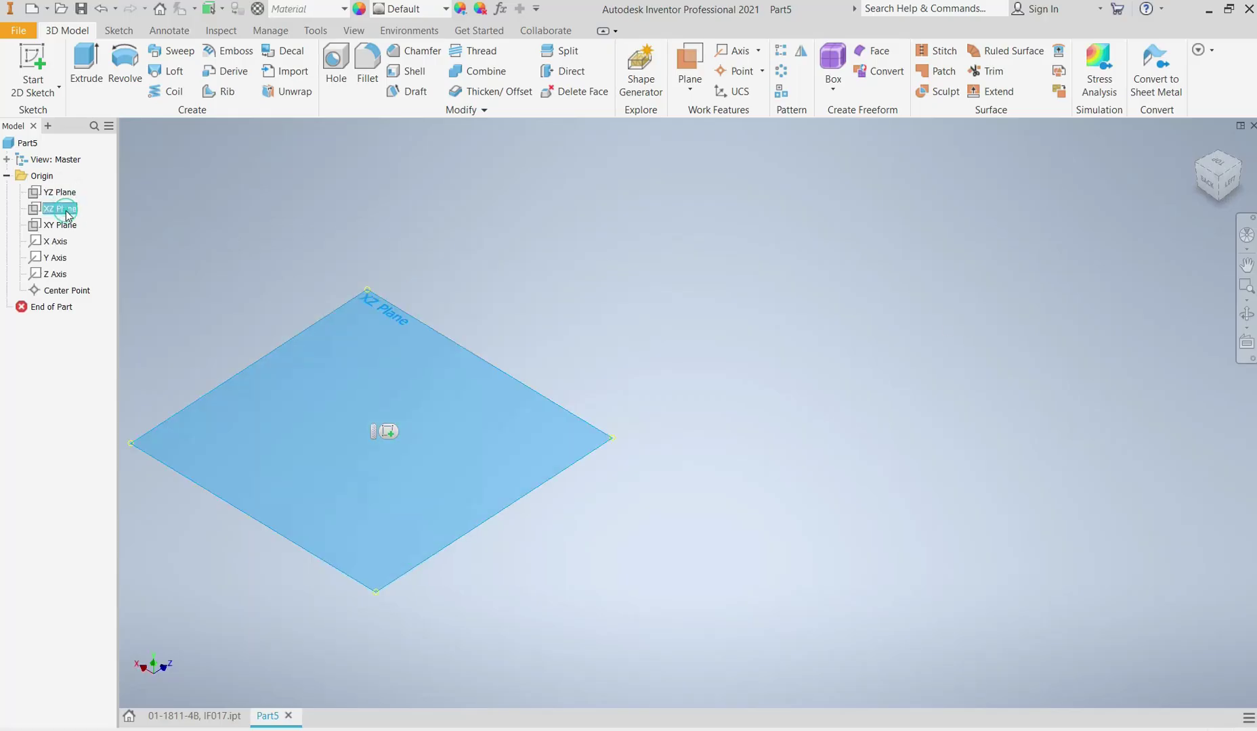
pyautogui.keyDown('shift'); pyautogui.moveTo(646, 324); pyautogui.dragTo(1037, 302, button='middle'); pyautogui.keyUp('shift')
pyautogui.click(58, 193)
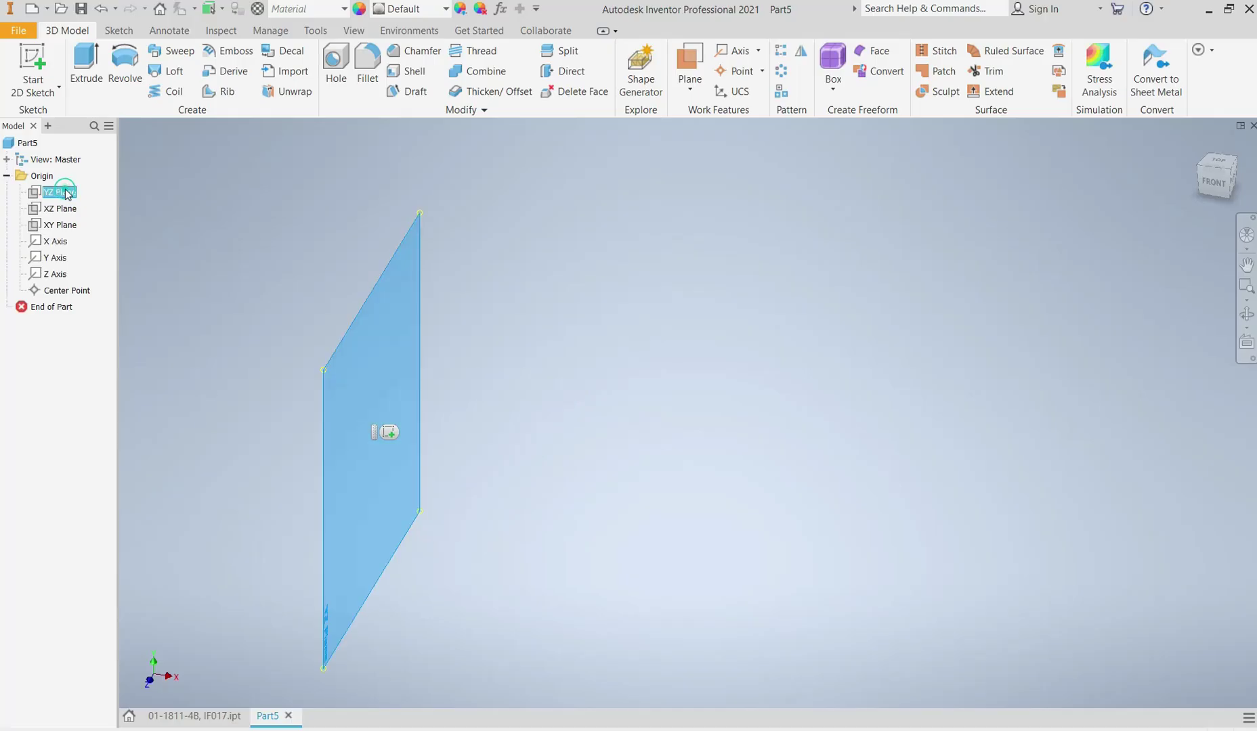
pyautogui.click(57, 211)
pyautogui.keyDown('ctrl'); pyautogui.click(60, 226); pyautogui.keyUp('ctrl')
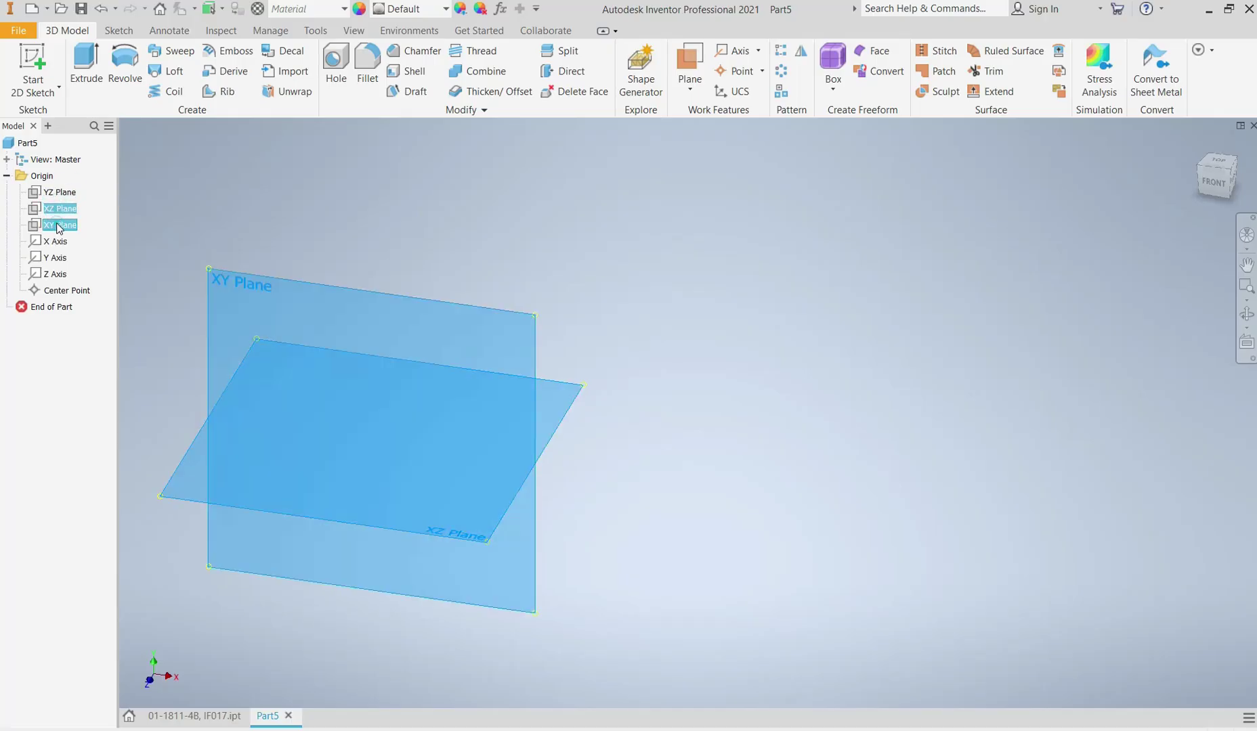
pyautogui.click(402, 306)
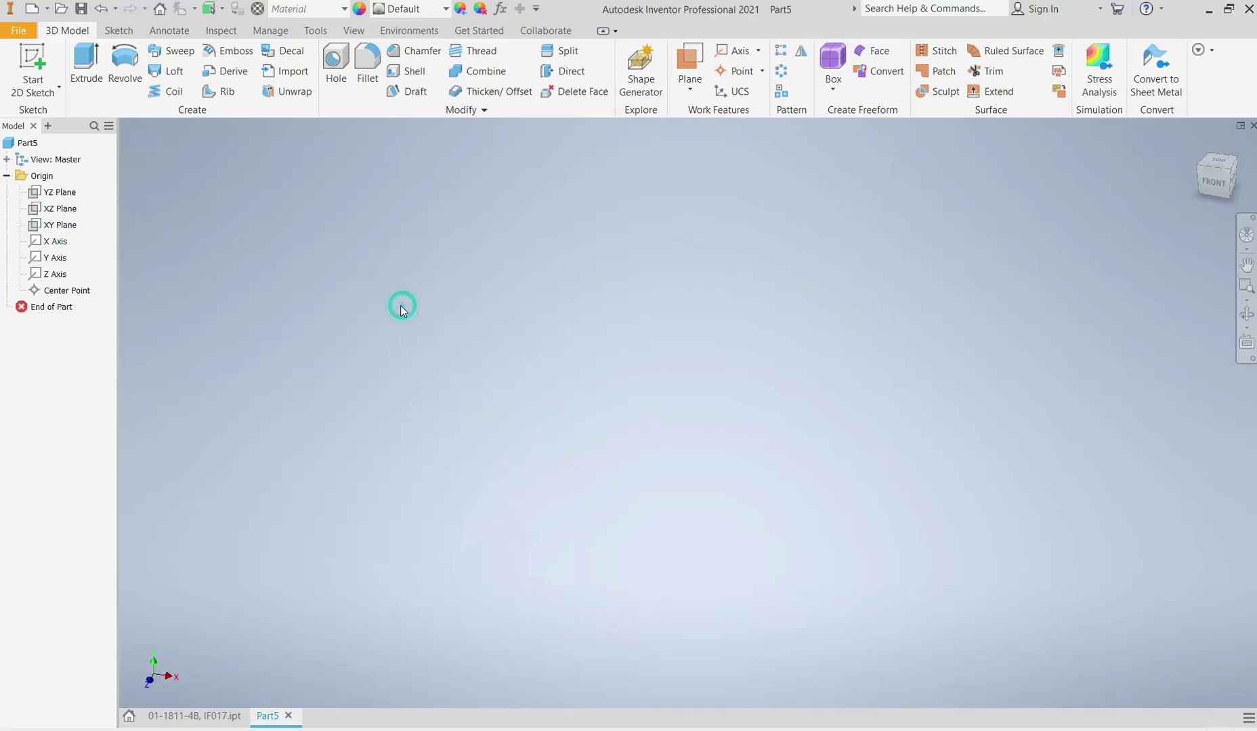
pyautogui.click(71, 192)
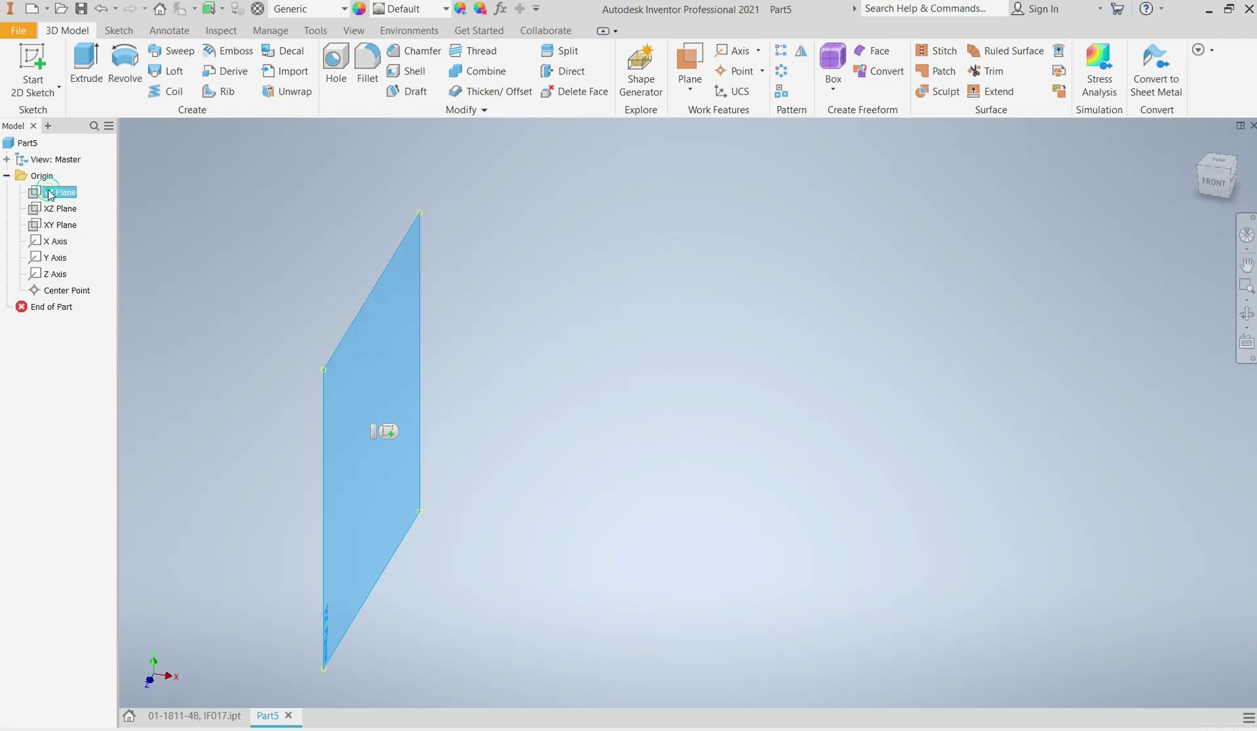
# - Start a new 2D sketch on the XZ plane
pyautogui.click(63, 210)
pyautogui.rightClick(65, 217)
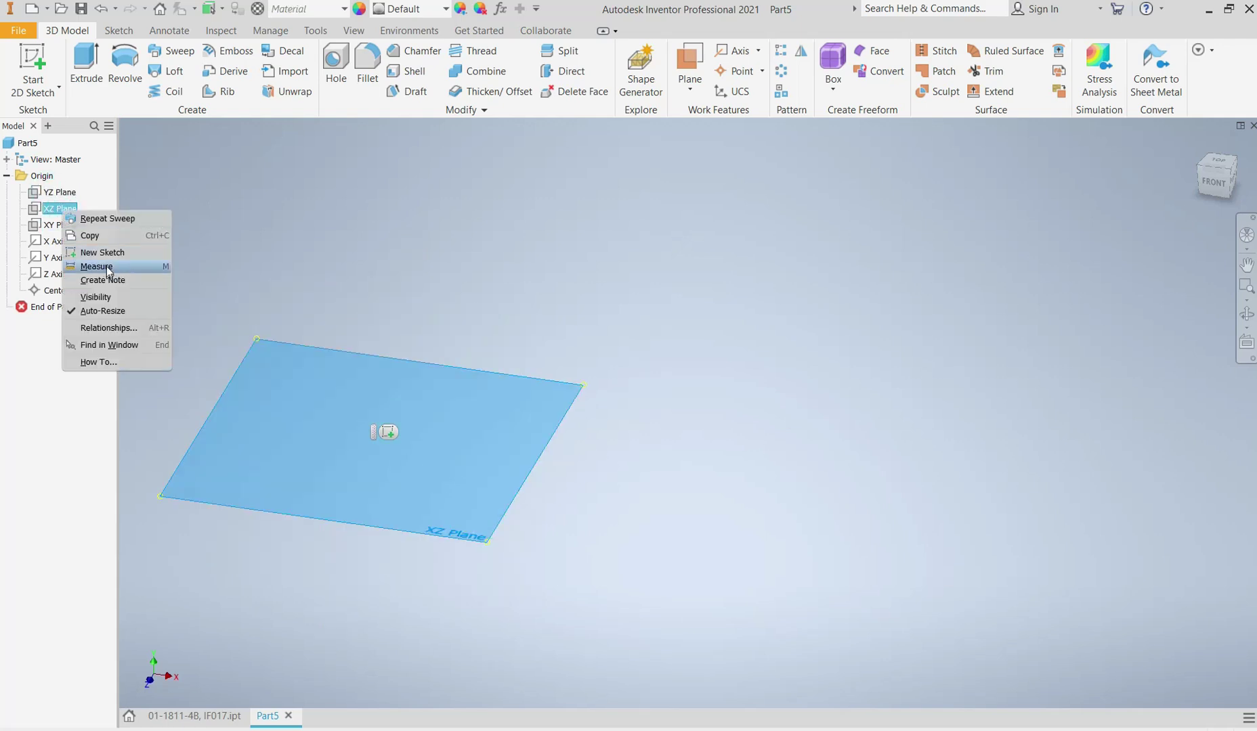
pyautogui.click(105, 254)
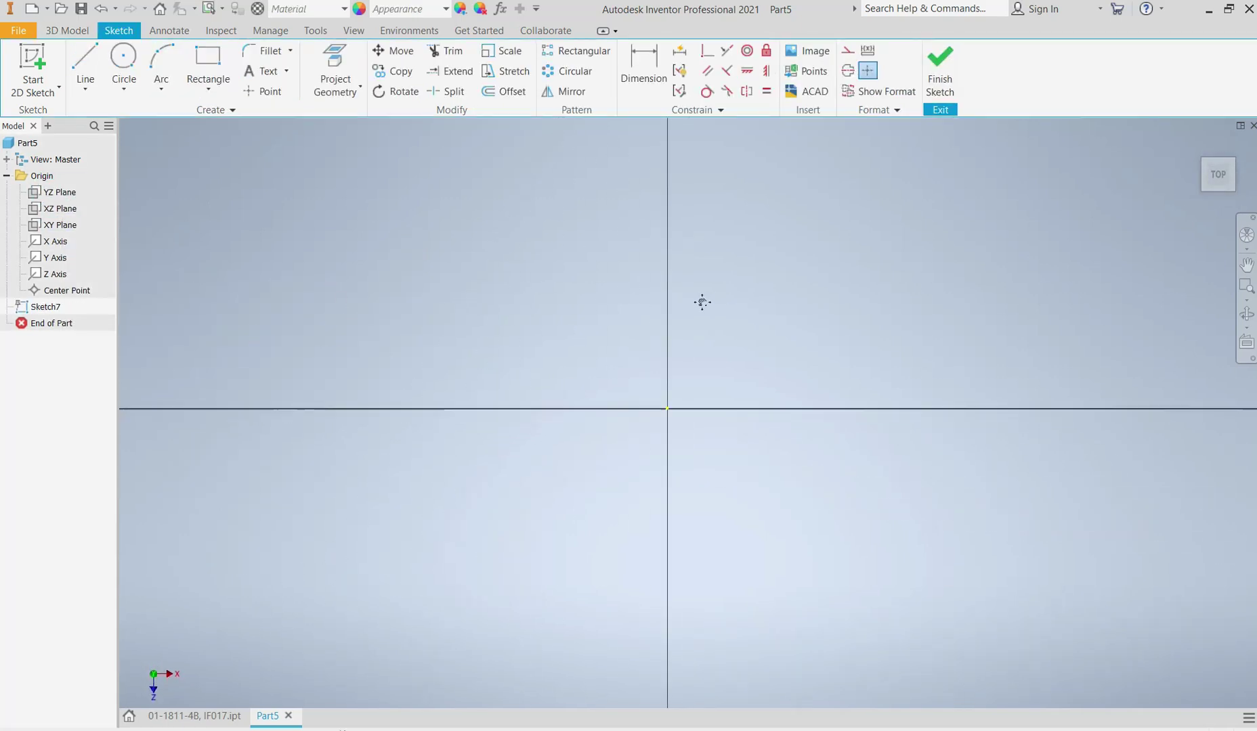
# - Draw a two-point center rectangle about 20.6 mm wide, centered on the sketch origin
pyautogui.click(208, 62)
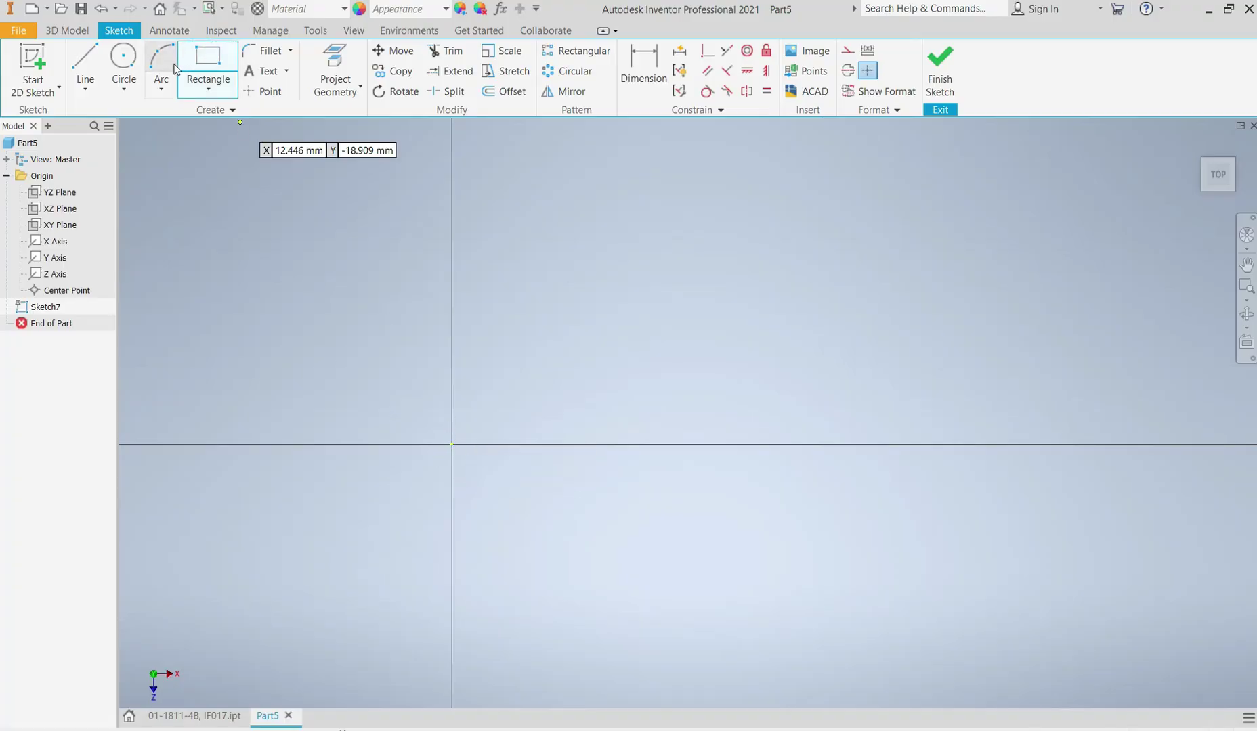
pyautogui.click(199, 88)
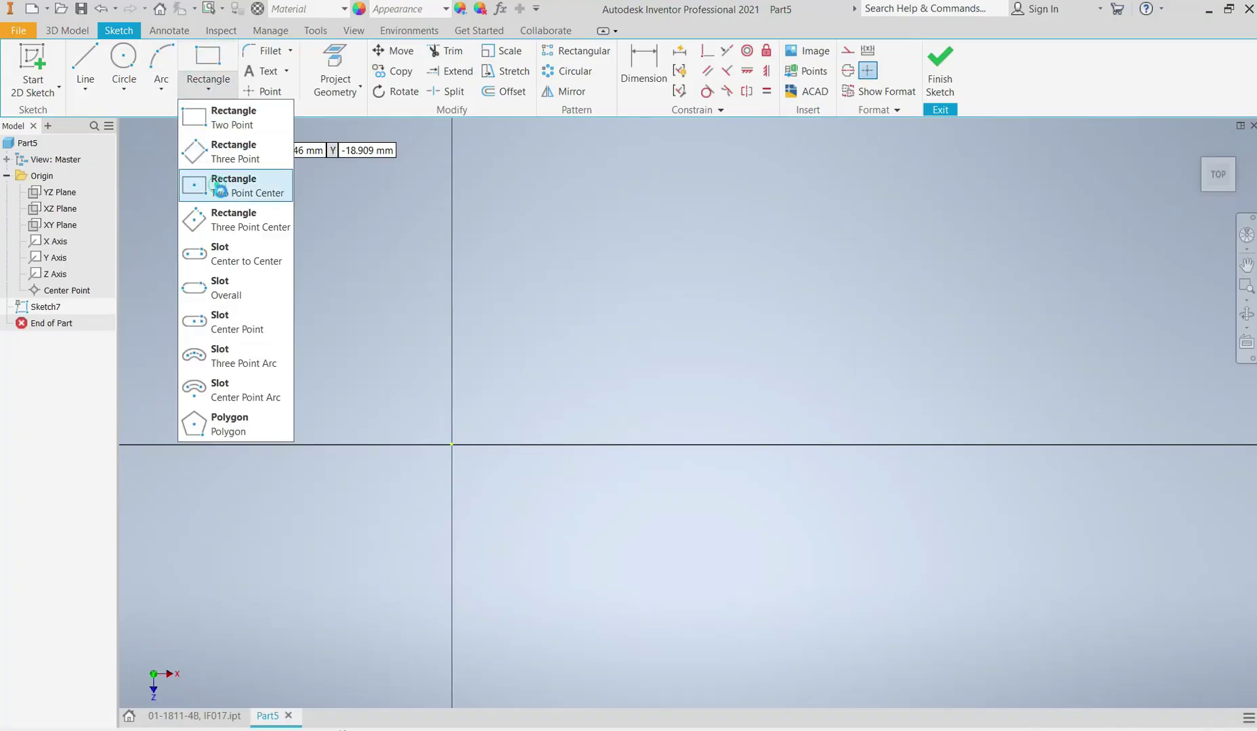
pyautogui.click(220, 189)
pyautogui.click(452, 445)
pyautogui.click(627, 327)
# - Dimension the rectangle, setting its width to 50 mm and its height to 30 mm
pyautogui.click(642, 71)
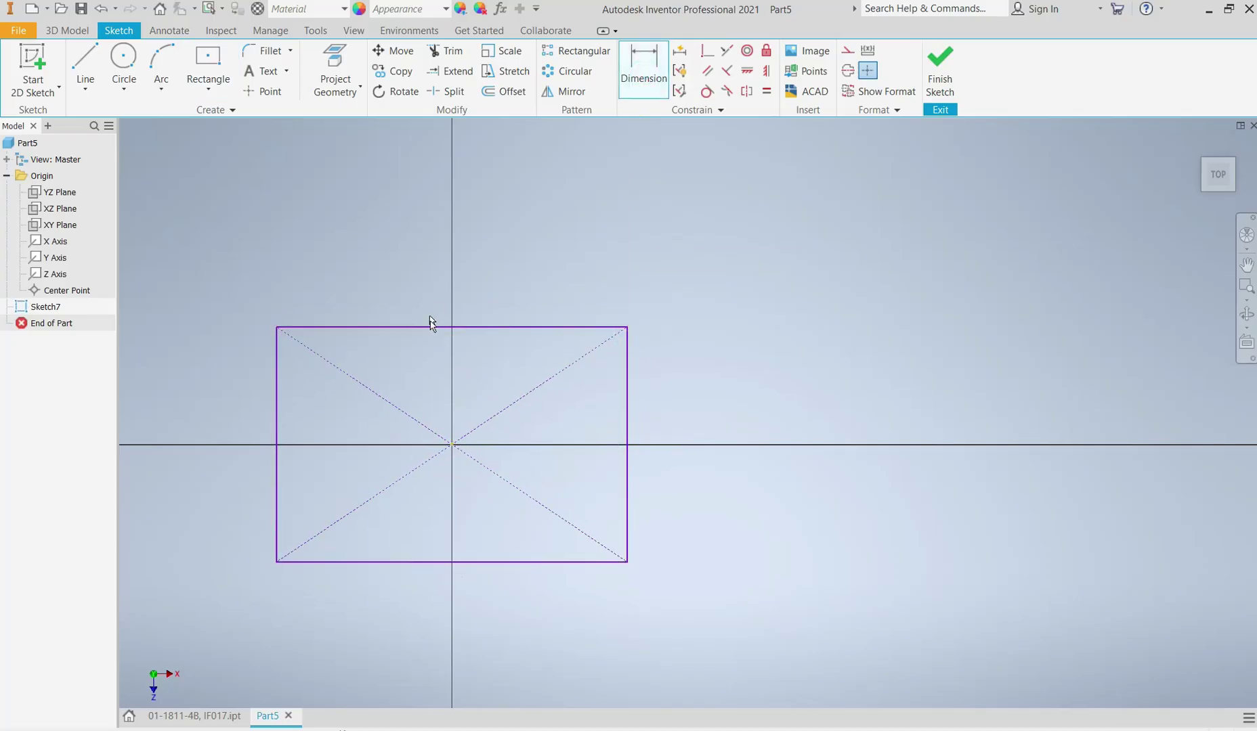
pyautogui.click(427, 327)
pyautogui.click(461, 286)
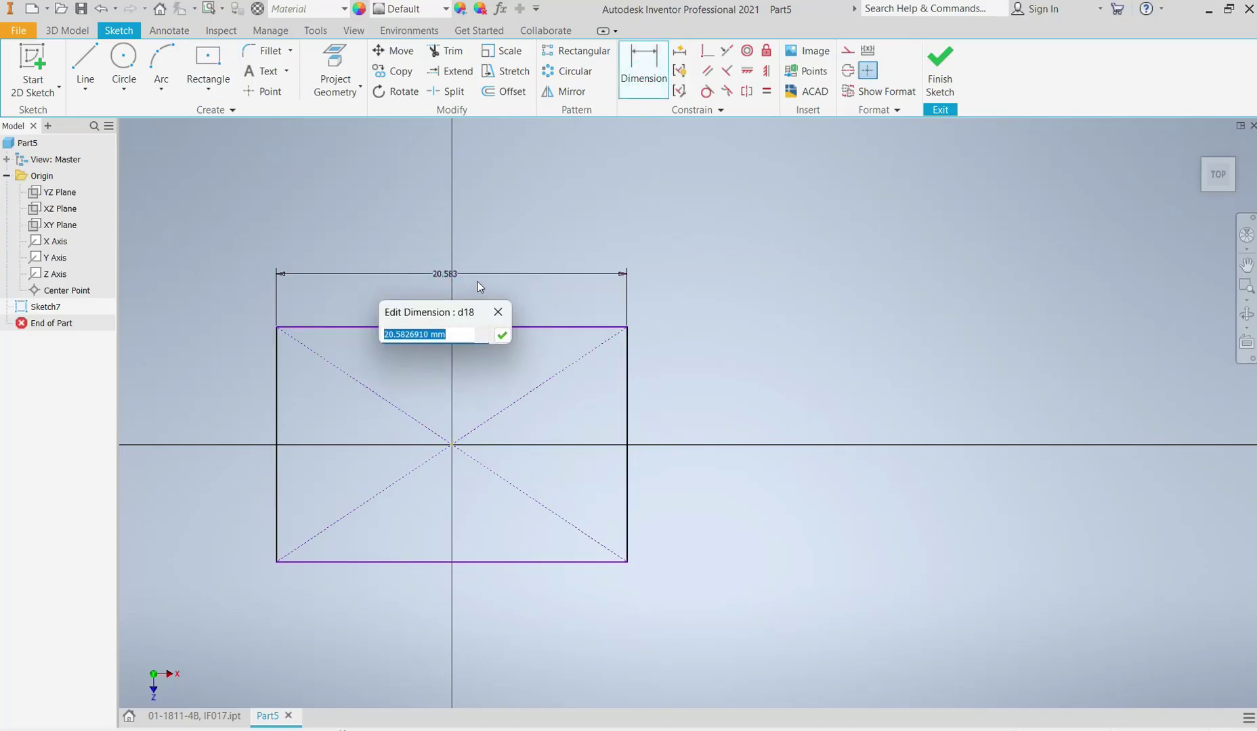
pyautogui.write('50')
pyautogui.press('Return')
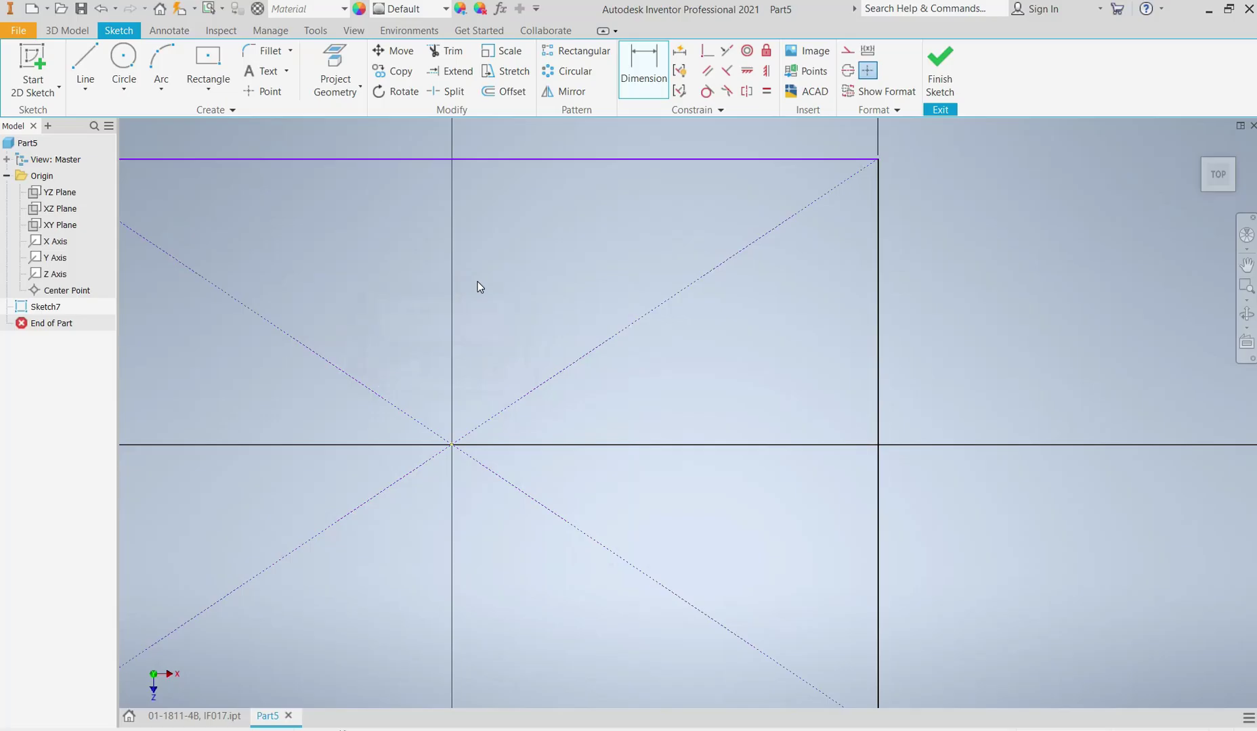
pyautogui.scroll(-3, 472, 282)
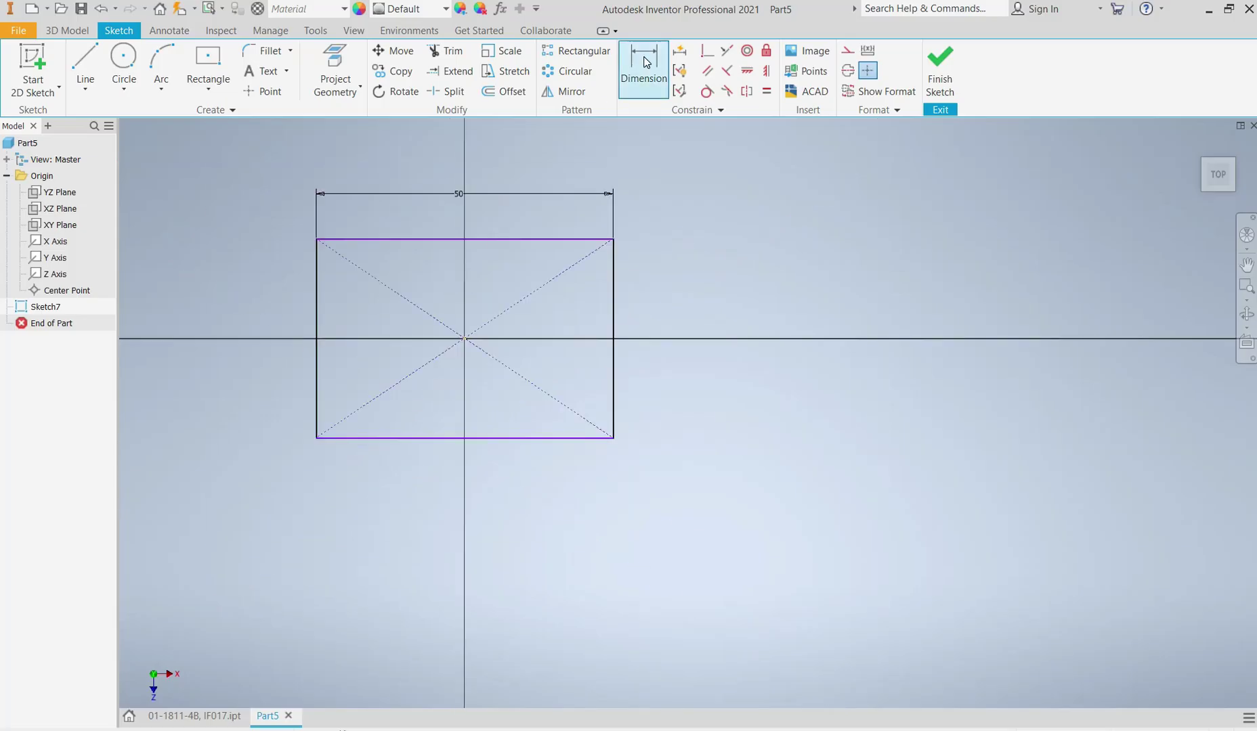
pyautogui.click(316, 297)
pyautogui.click(278, 312)
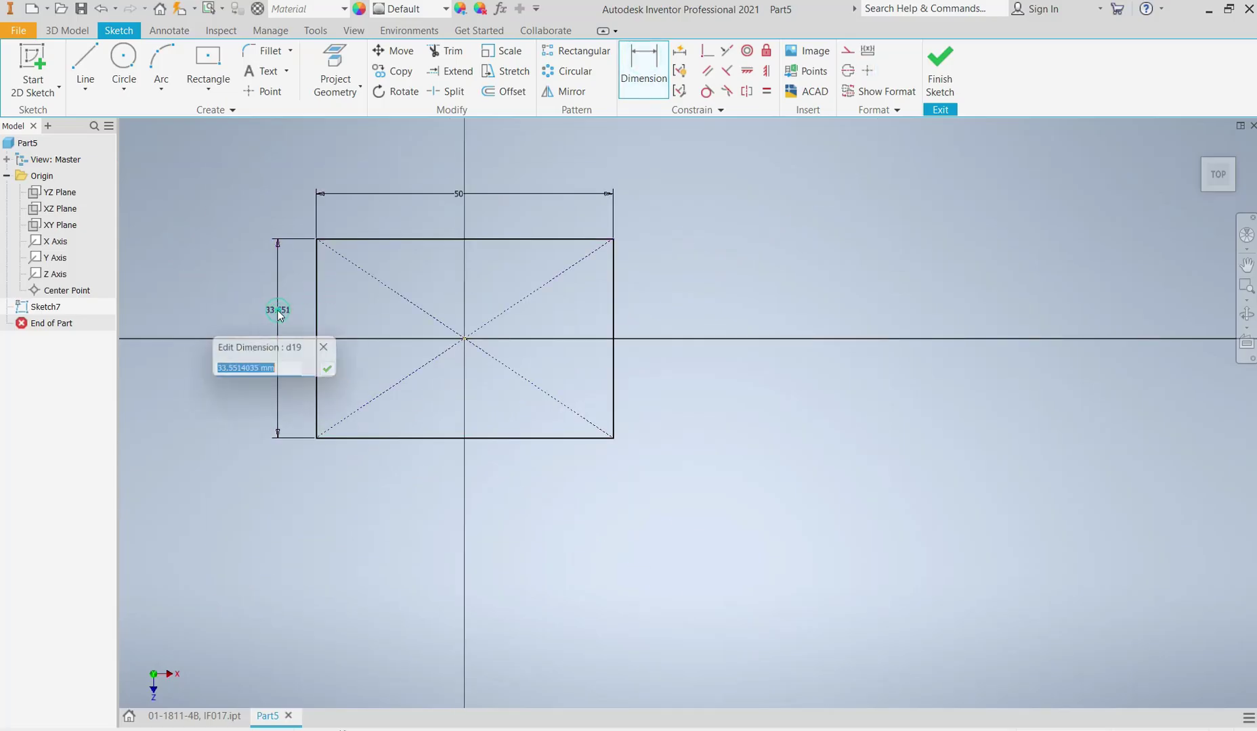
pyautogui.write('30')
pyautogui.press('Return')
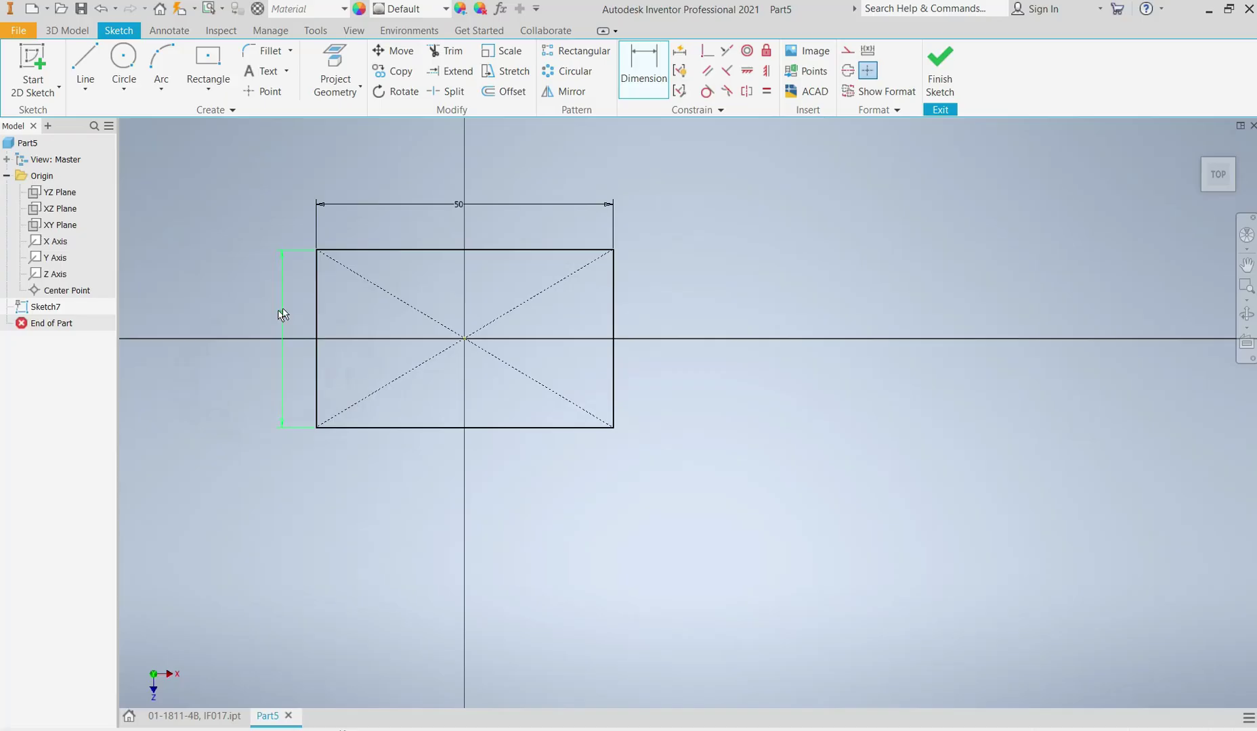
# - Finish the 50 × 30 mm rectangle sketch and make the XZ origin plane visible
pyautogui.click(150, 257)
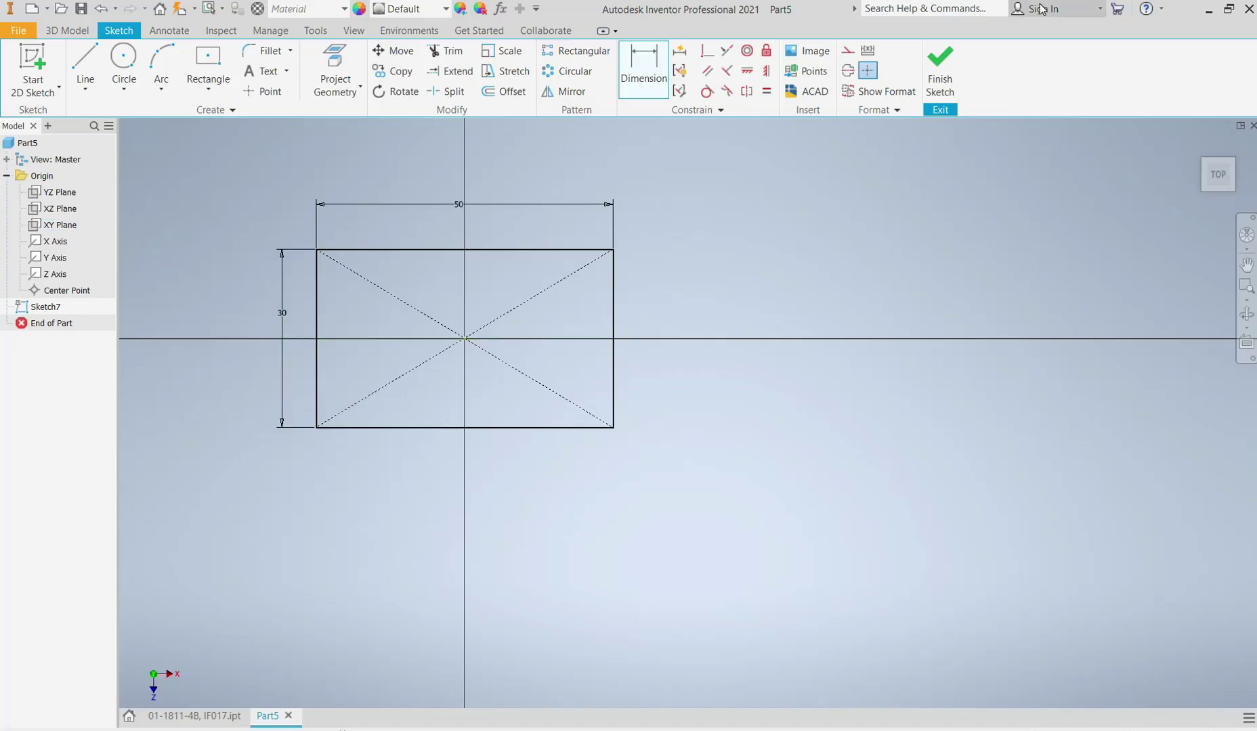
pyautogui.click(940, 65)
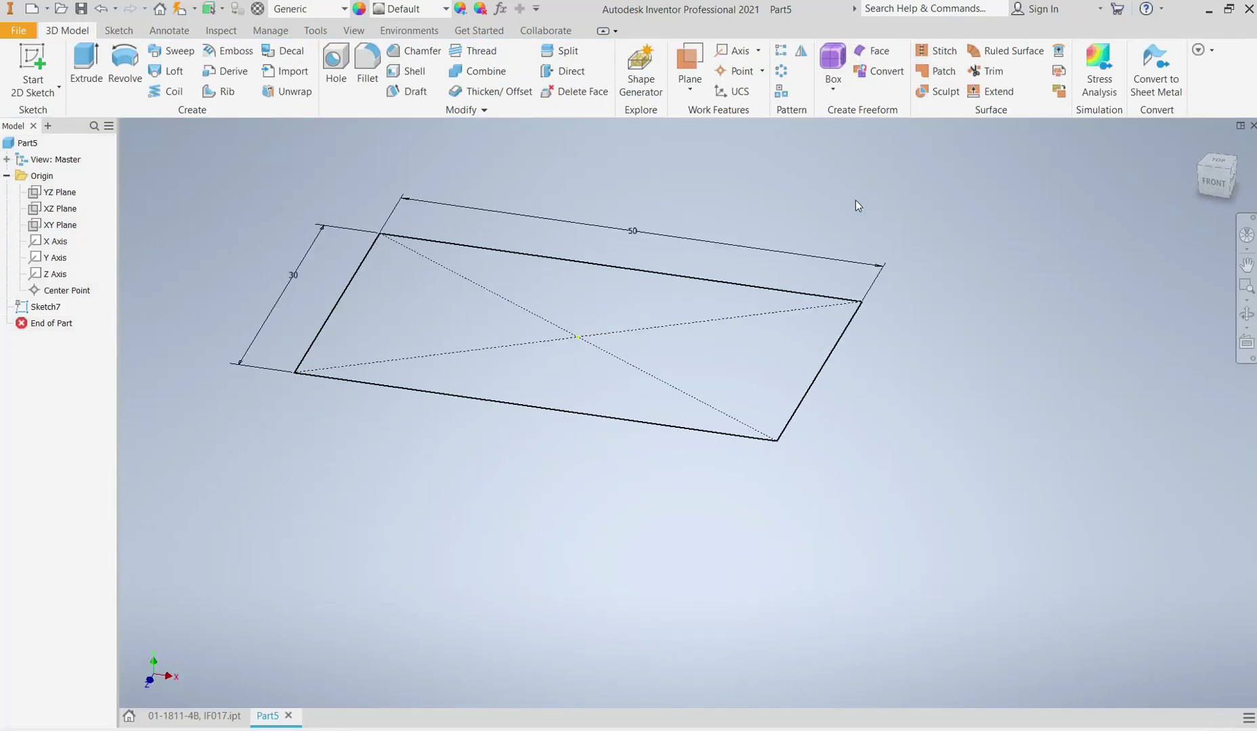
pyautogui.rightClick(60, 212)
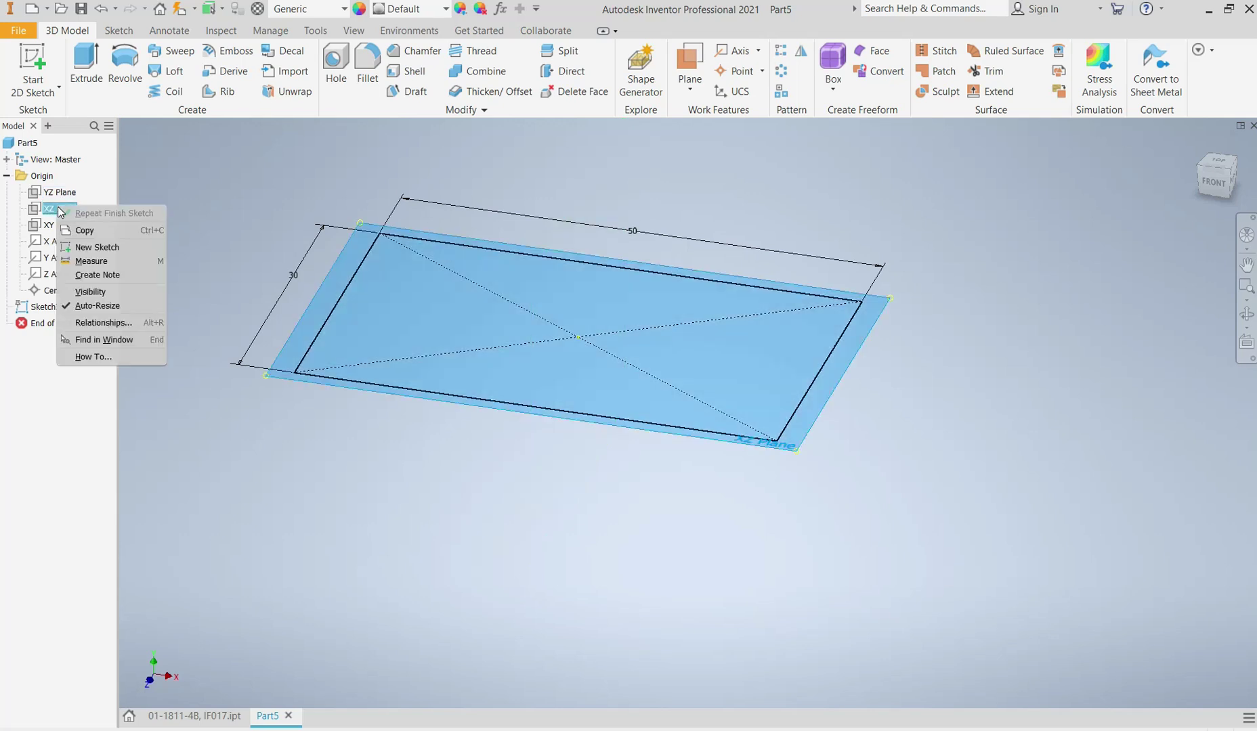
pyautogui.click(95, 291)
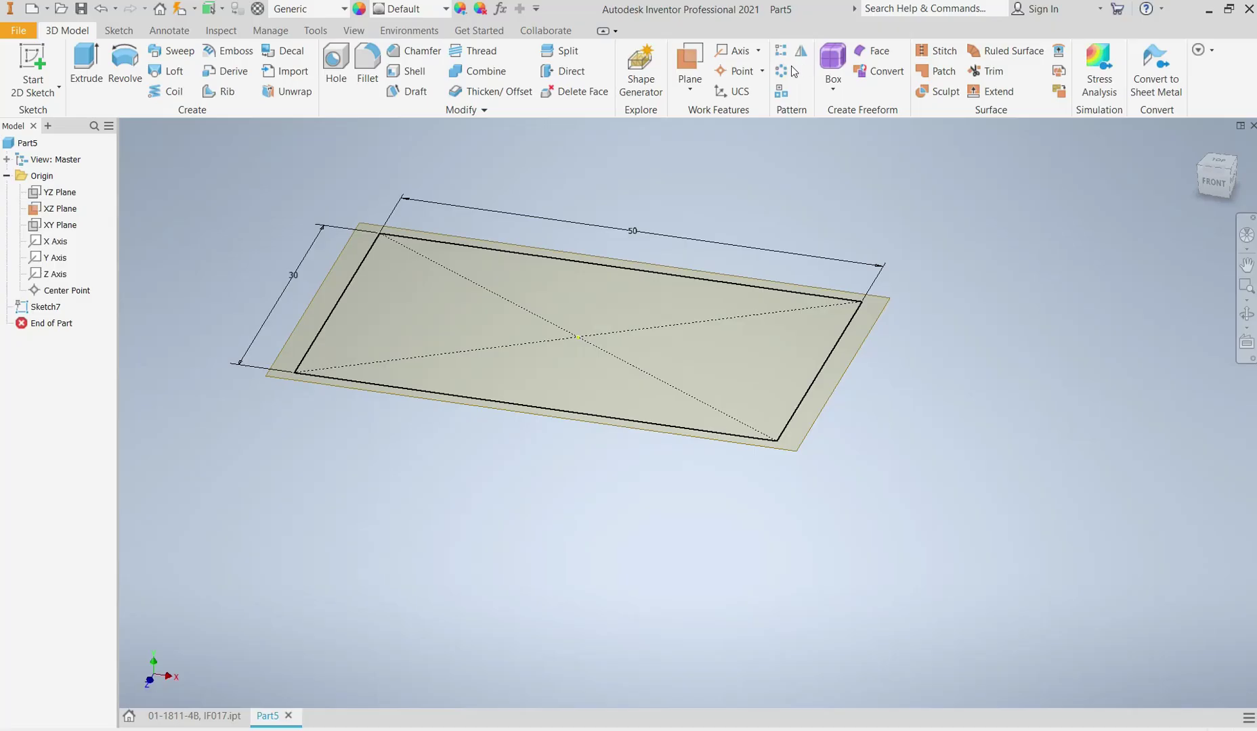
# - Create a work plane offset 50 mm above the XZ plane
pyautogui.click(689, 85)
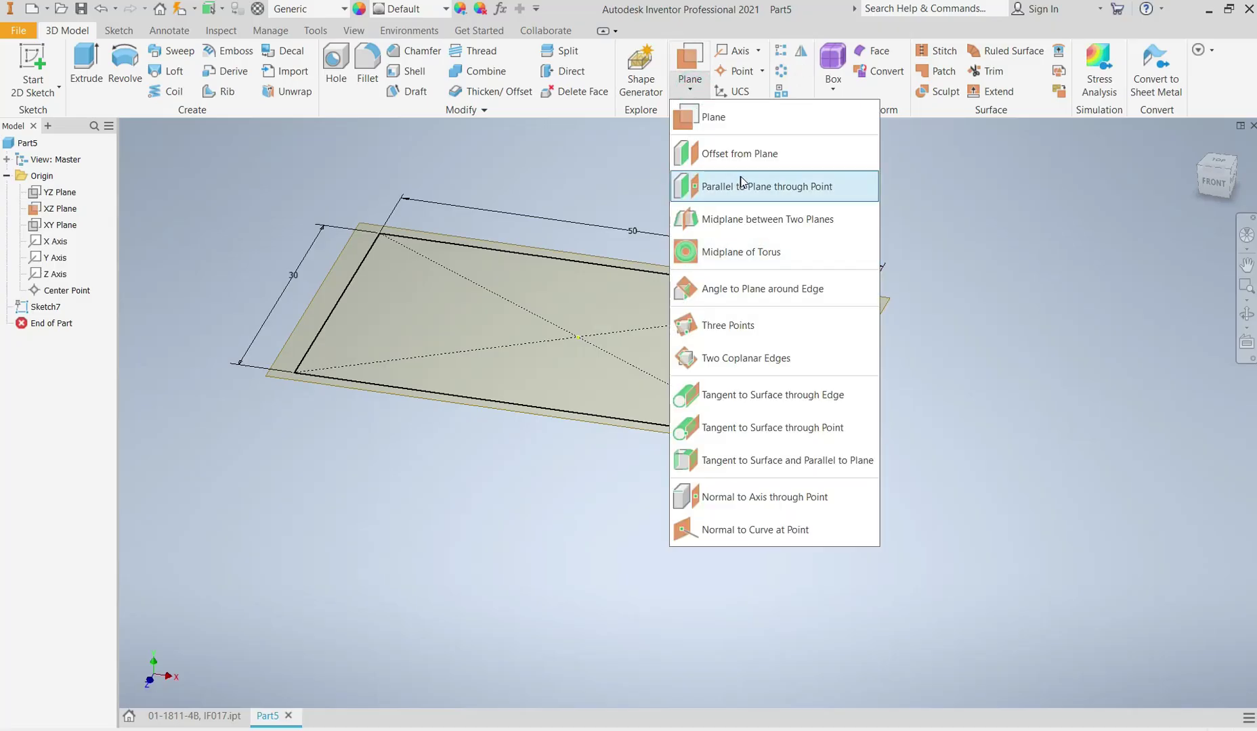
pyautogui.click(745, 154)
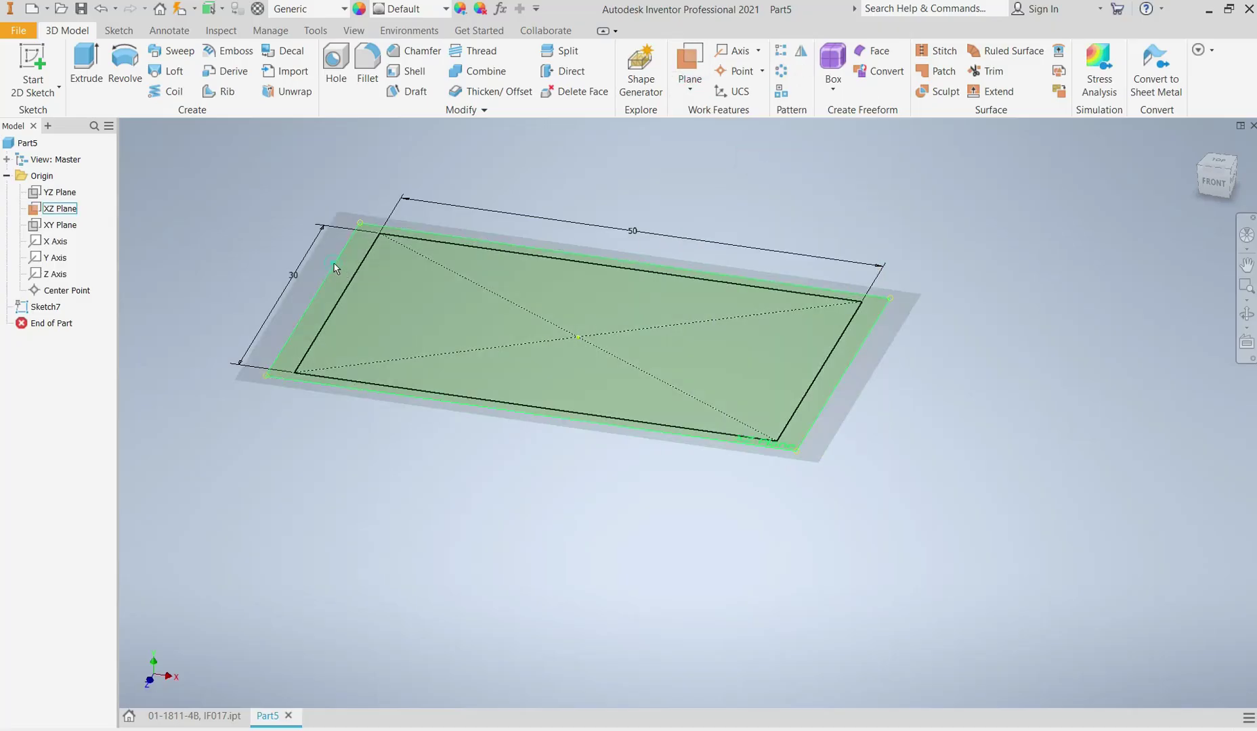
pyautogui.click(334, 268)
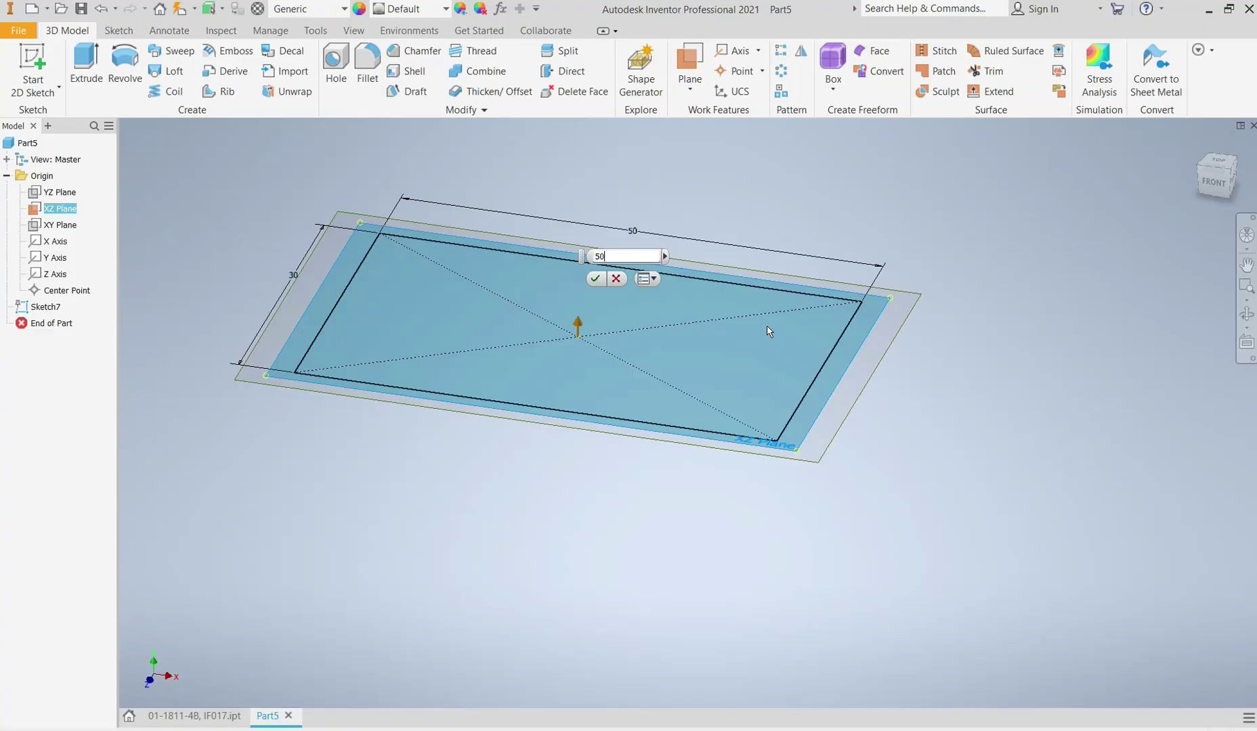
pyautogui.scroll(-3, 758, 335)
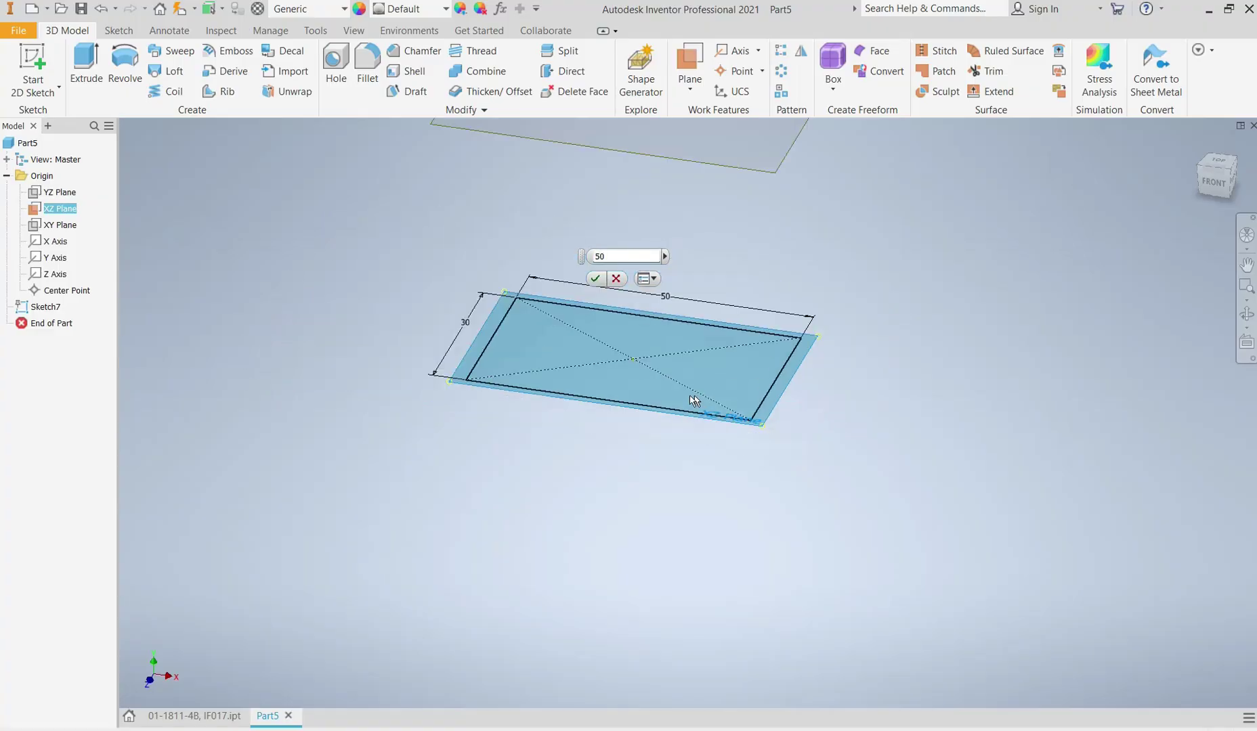
pyautogui.click(596, 279)
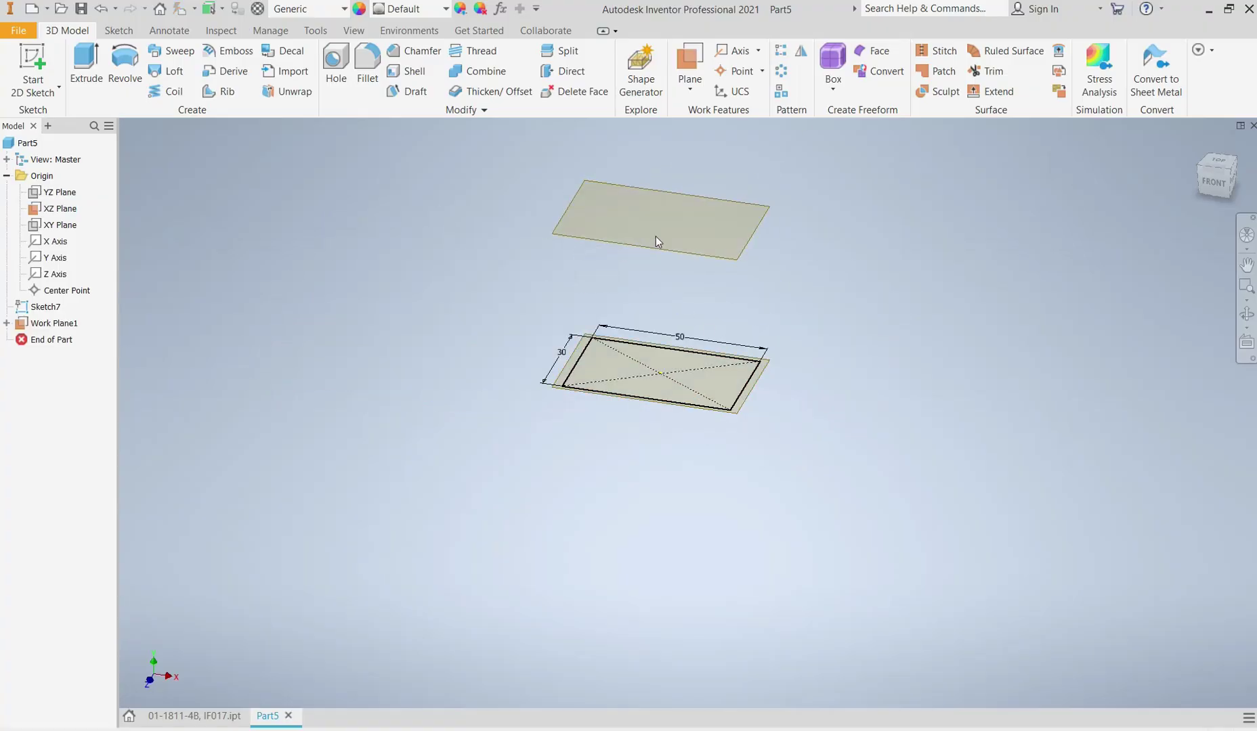
# - Start a sketch on the offset work plane and draw a circle about 44.9 mm in diameter, centered on the origin
pyautogui.click(660, 240)
pyautogui.rightClick(637, 236)
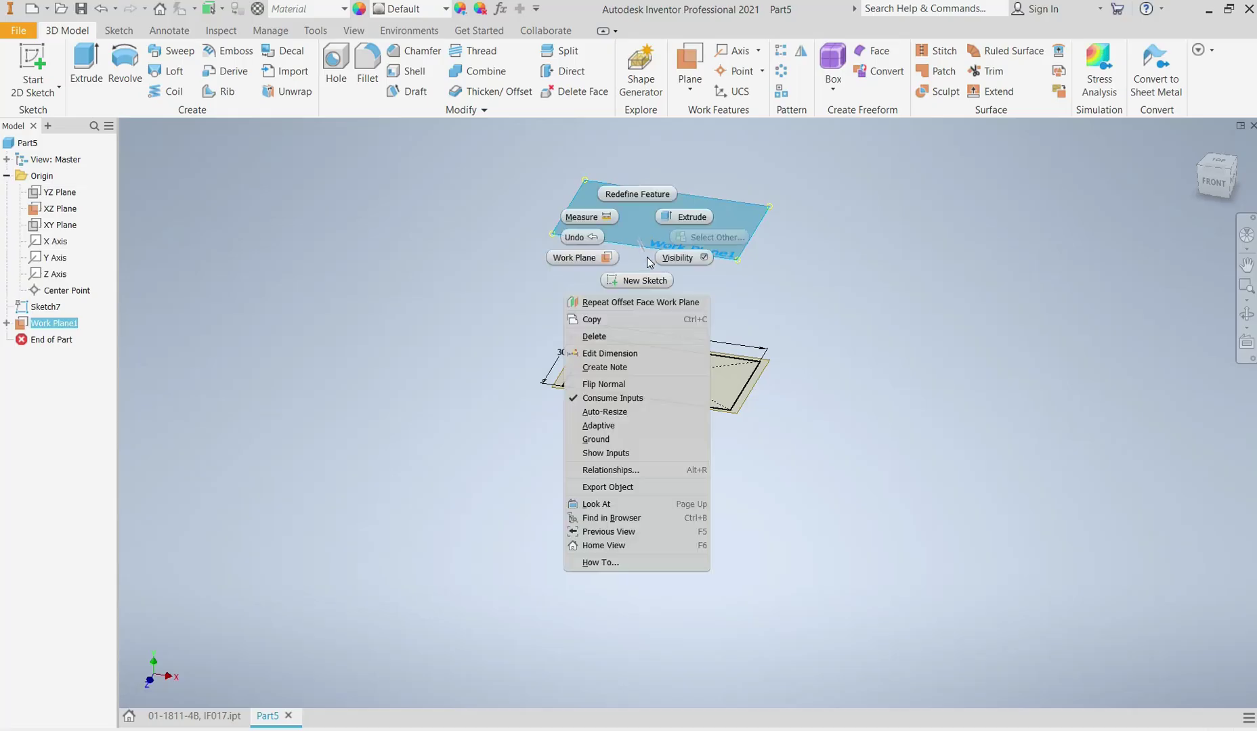
pyautogui.click(640, 278)
pyautogui.scroll(3, 908, 420)
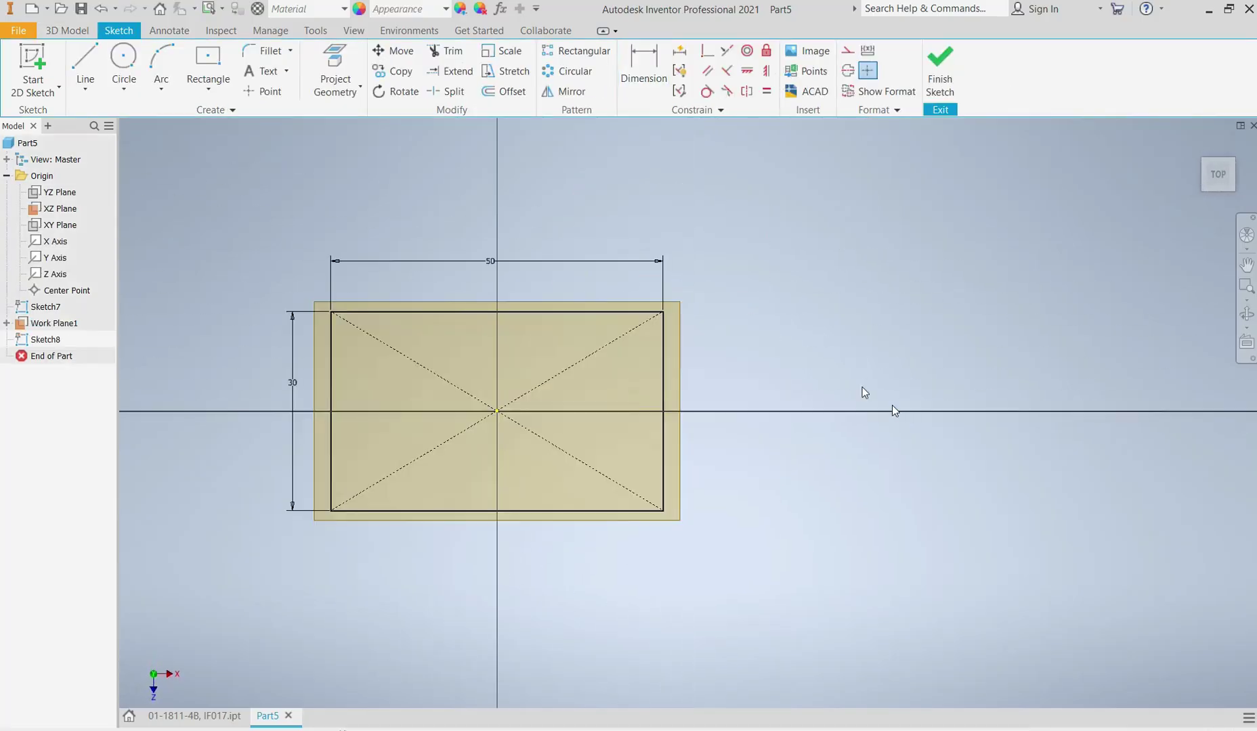
pyautogui.click(124, 59)
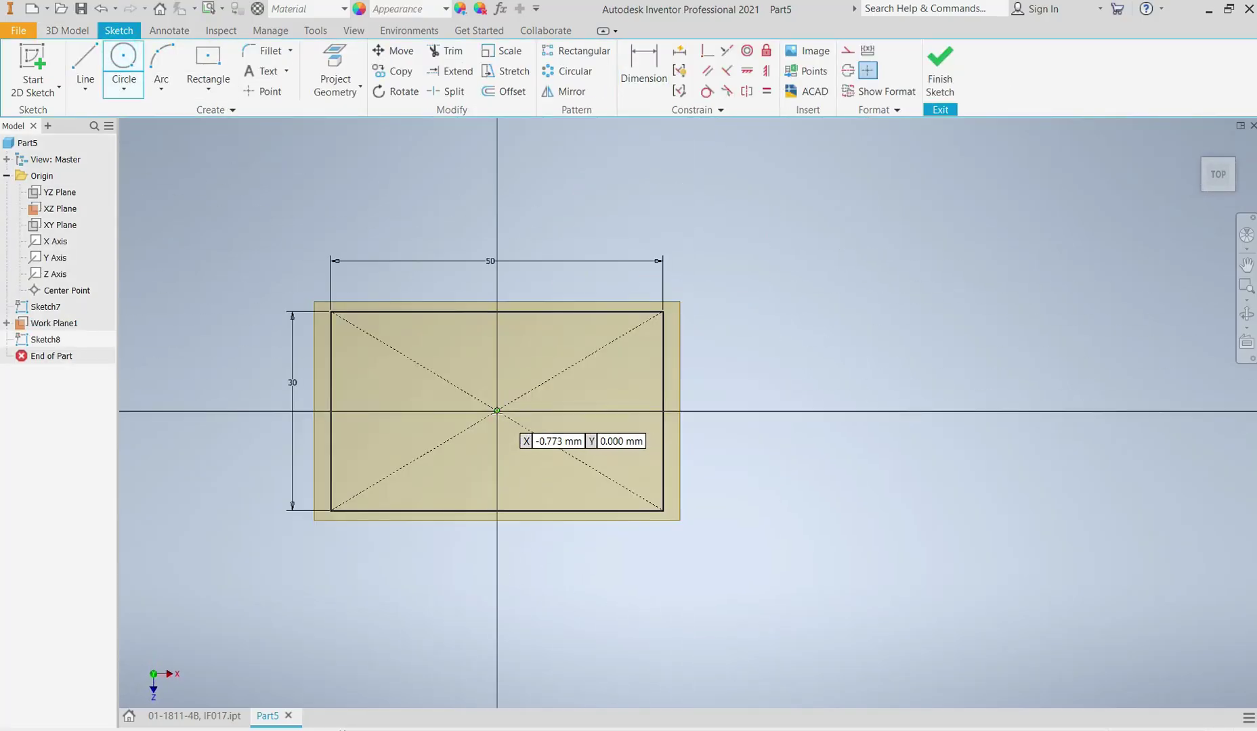
pyautogui.click(497, 411)
pyautogui.click(646, 411)
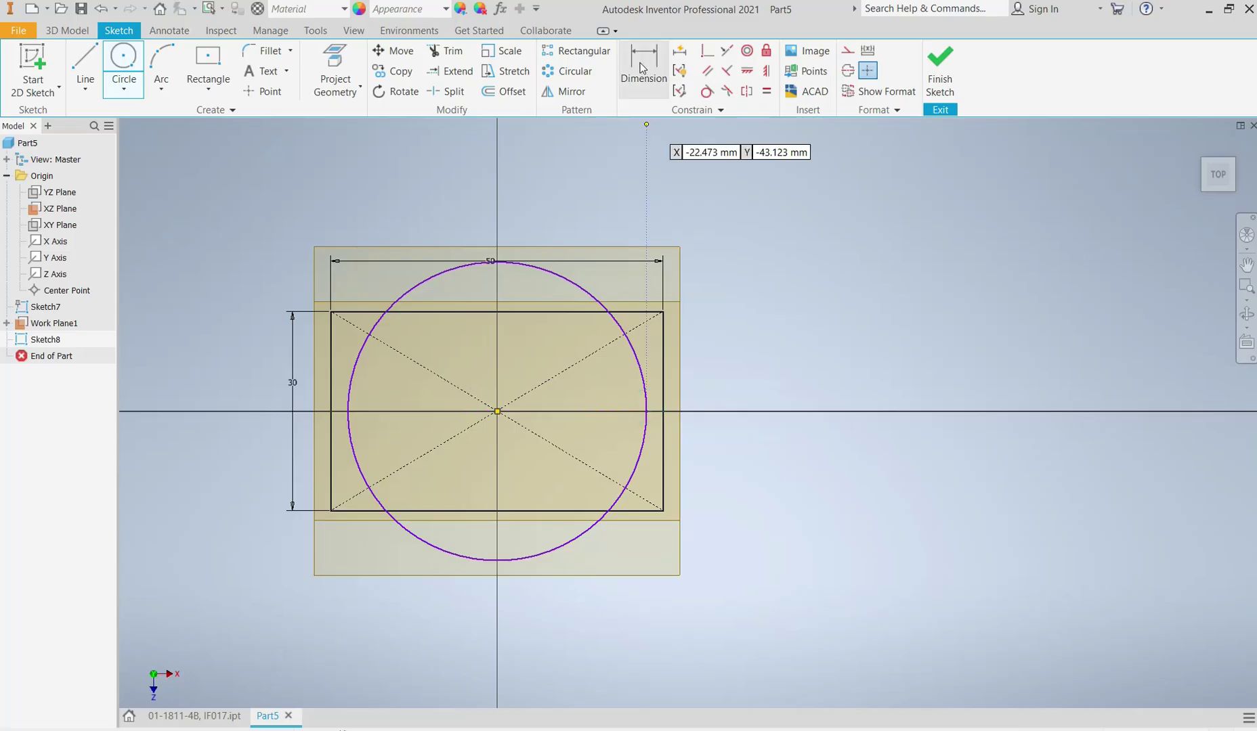
# - Dimension the circle's diameter as 45 mm and finish the sketch
pyautogui.click(642, 57)
pyautogui.click(594, 297)
pyautogui.click(650, 225)
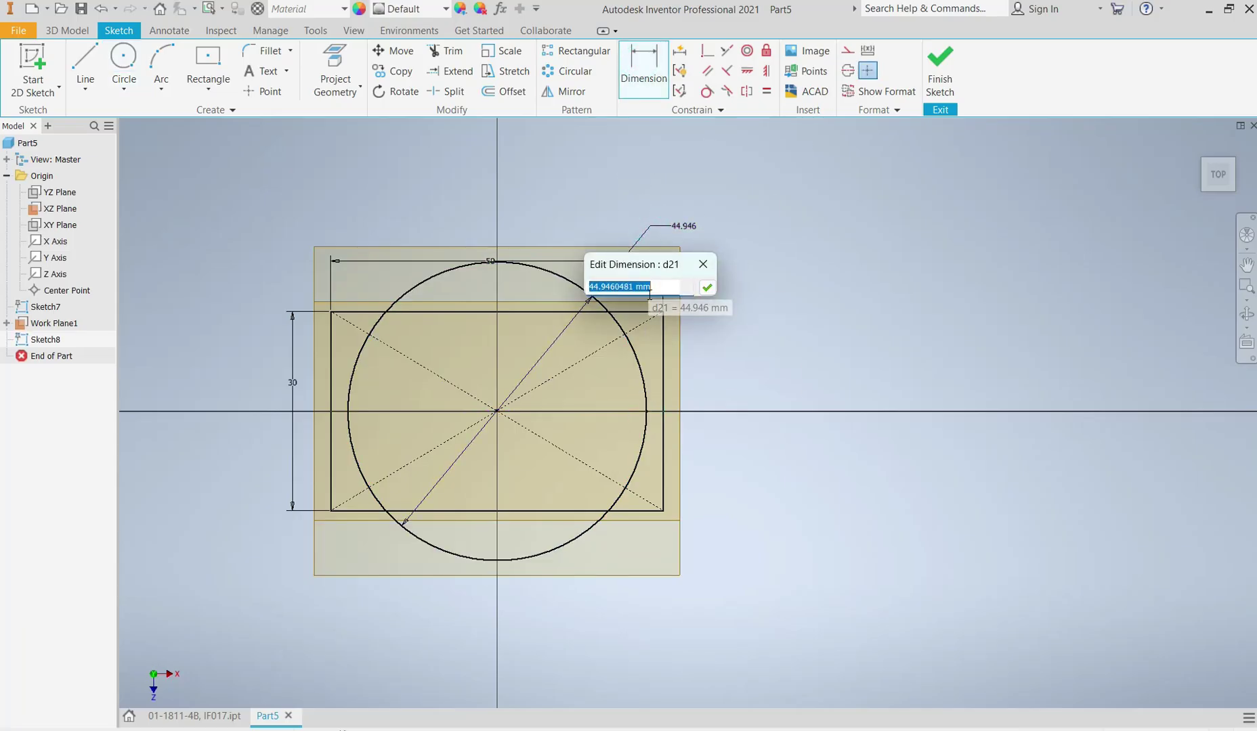
pyautogui.write('45')
pyautogui.press('Return')
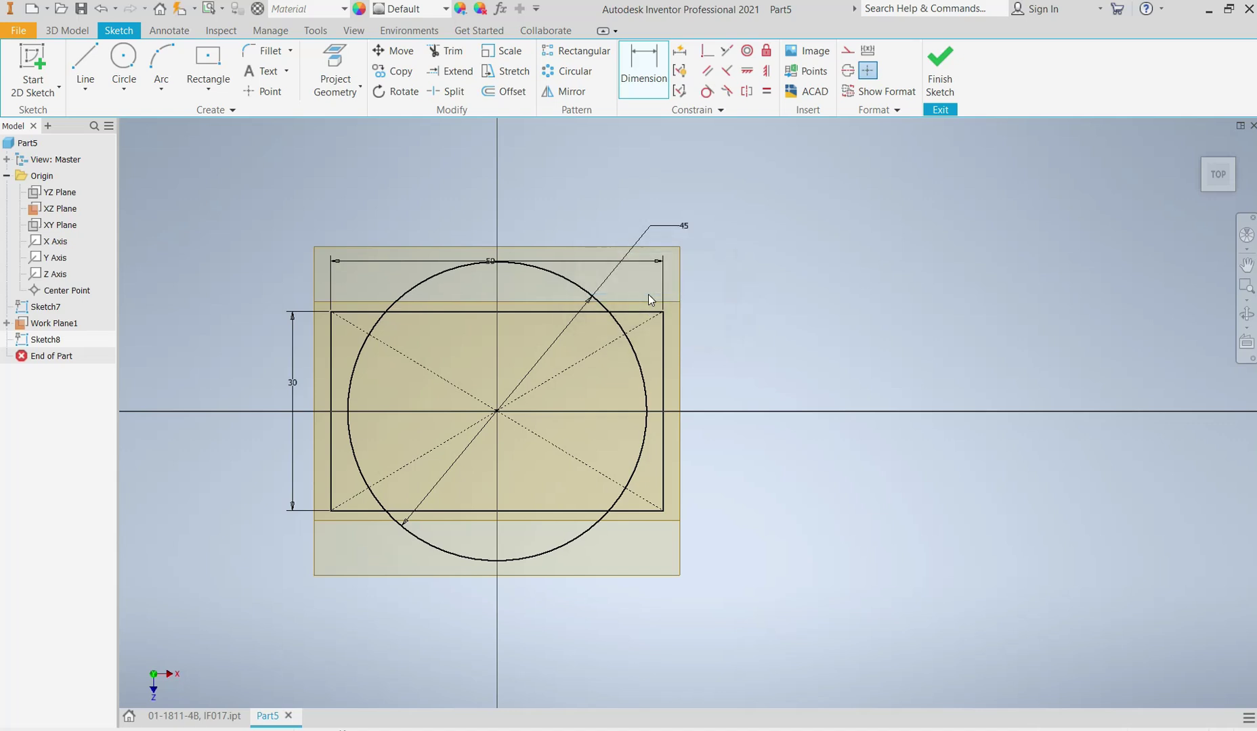
pyautogui.click(931, 77)
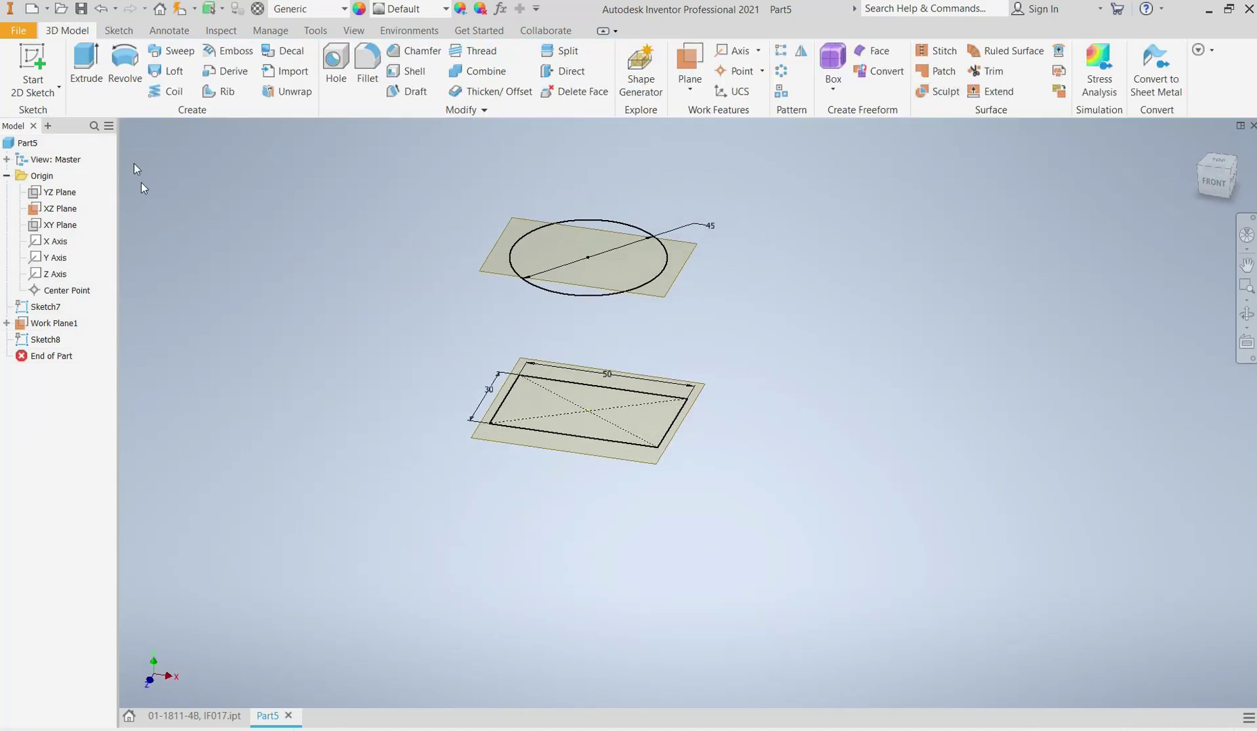
# - Loft a solid from the rectangle sketch to the circle sketch above it
pyautogui.click(167, 70)
pyautogui.click(521, 434)
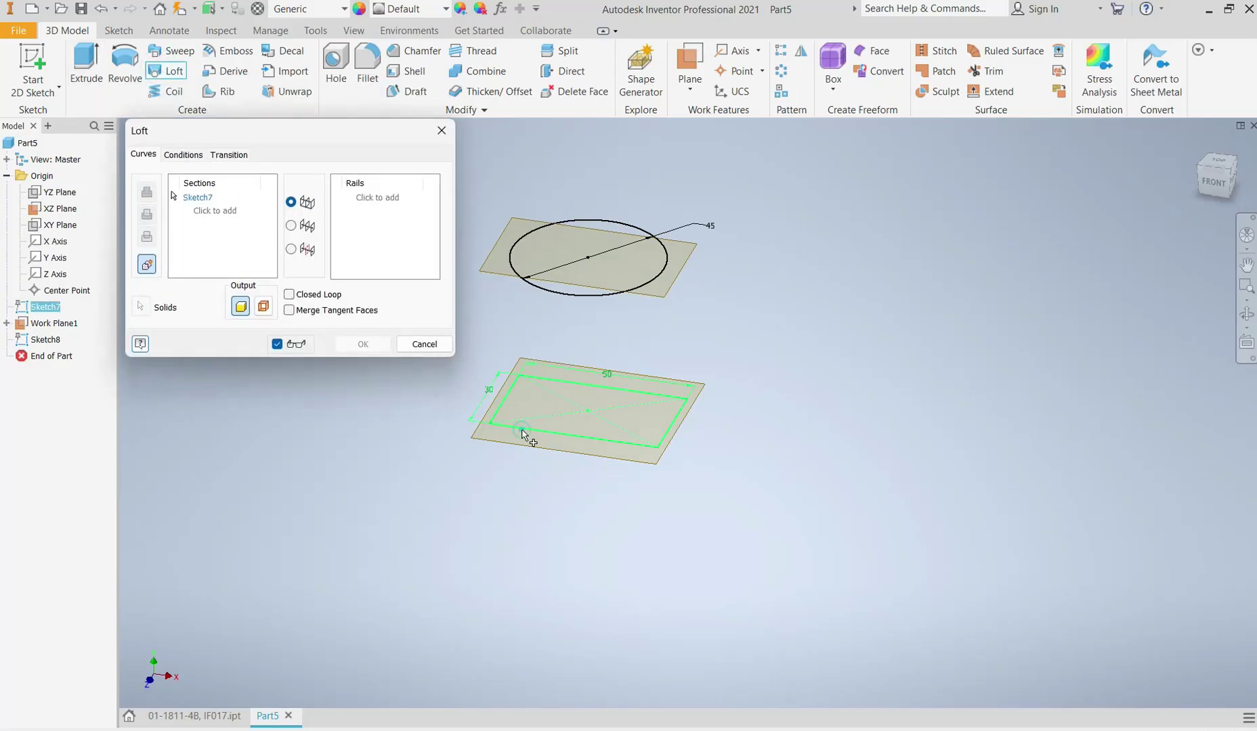
pyautogui.click(560, 297)
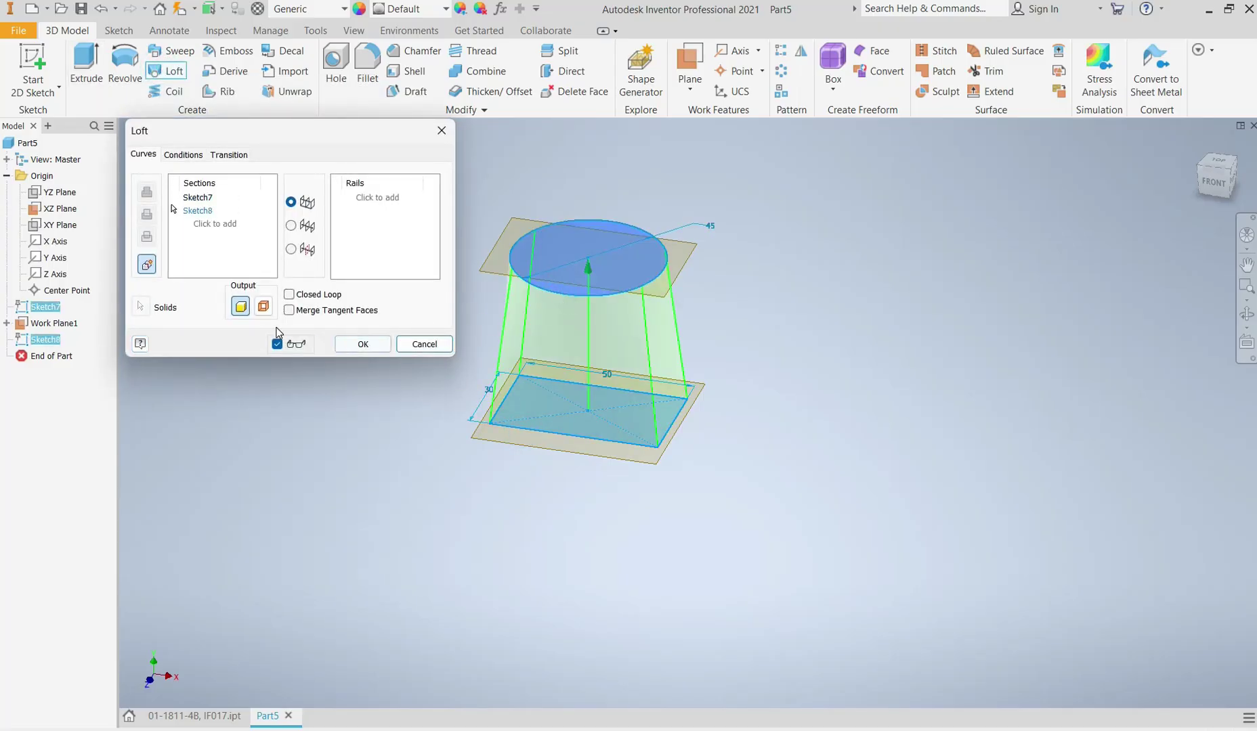
pyautogui.click(361, 345)
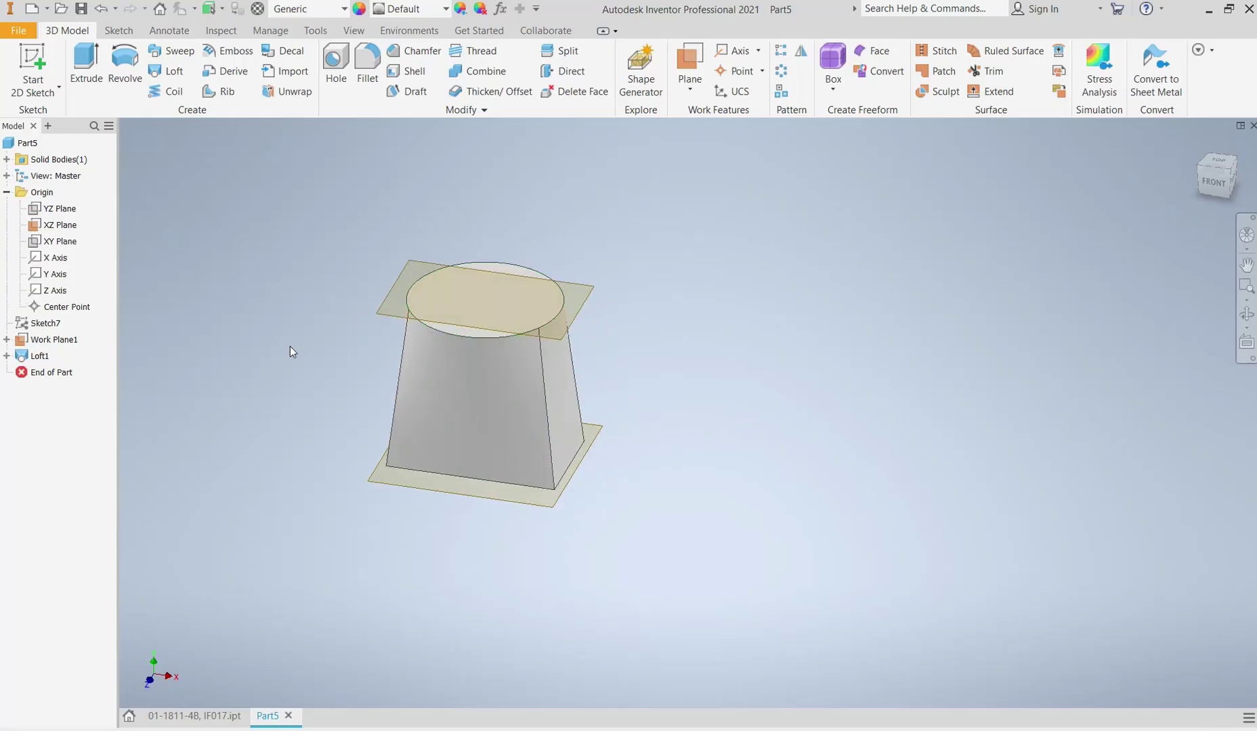
# - Sketch a small center rectangle at the origin of the offset work plane, well inside the loft's round end, and finish the sketch
pyautogui.moveTo(501, 397)
pyautogui.keyDown('shift'); pyautogui.mouseDown(button='middle')
pyautogui.moveTo(494, 276)
pyautogui.moveTo(496, 381)
pyautogui.moveTo(513, 410)
pyautogui.mouseUp(button='middle'); pyautogui.keyUp('shift')
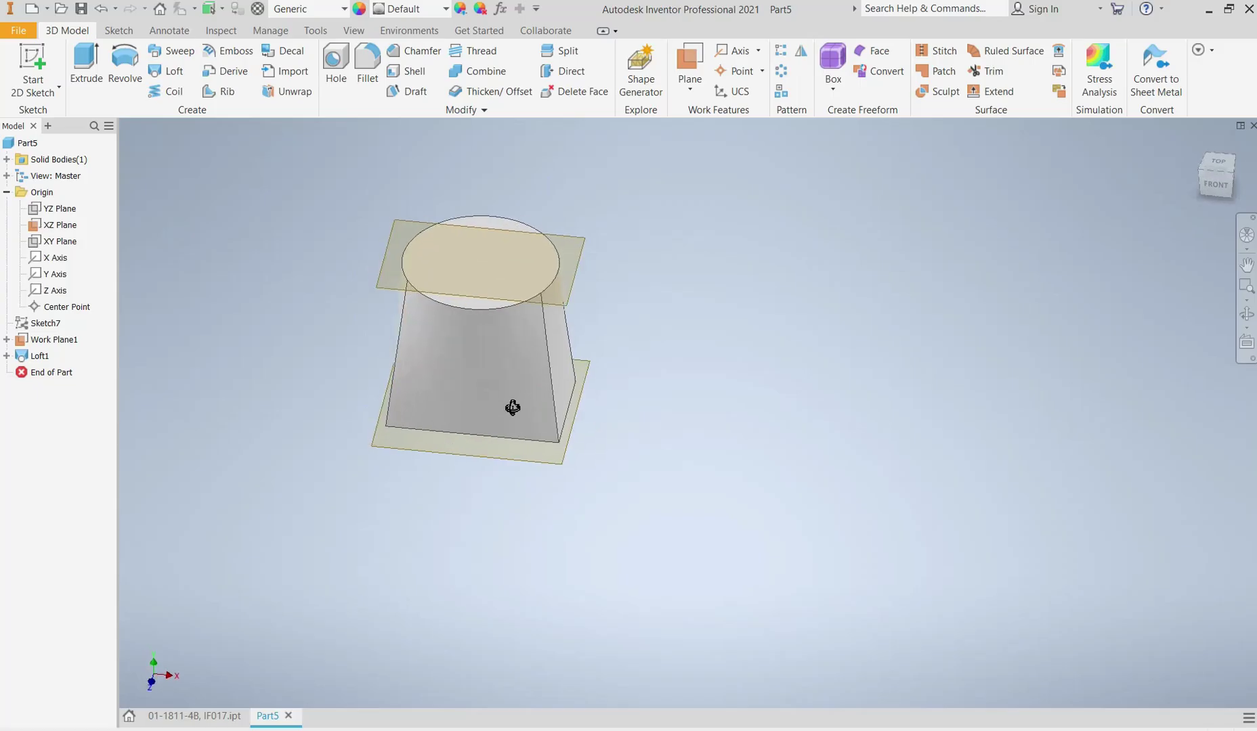
pyautogui.rightClick(433, 250)
pyautogui.click(437, 292)
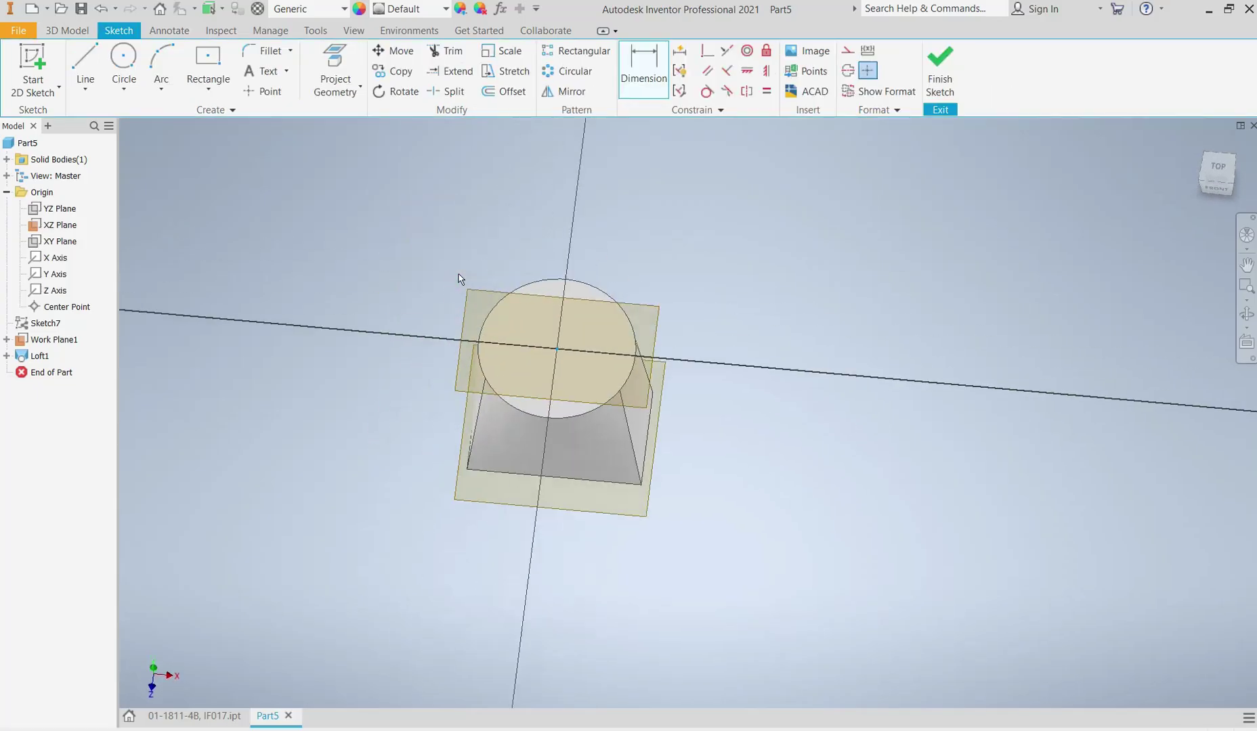
pyautogui.click(206, 64)
pyautogui.click(548, 424)
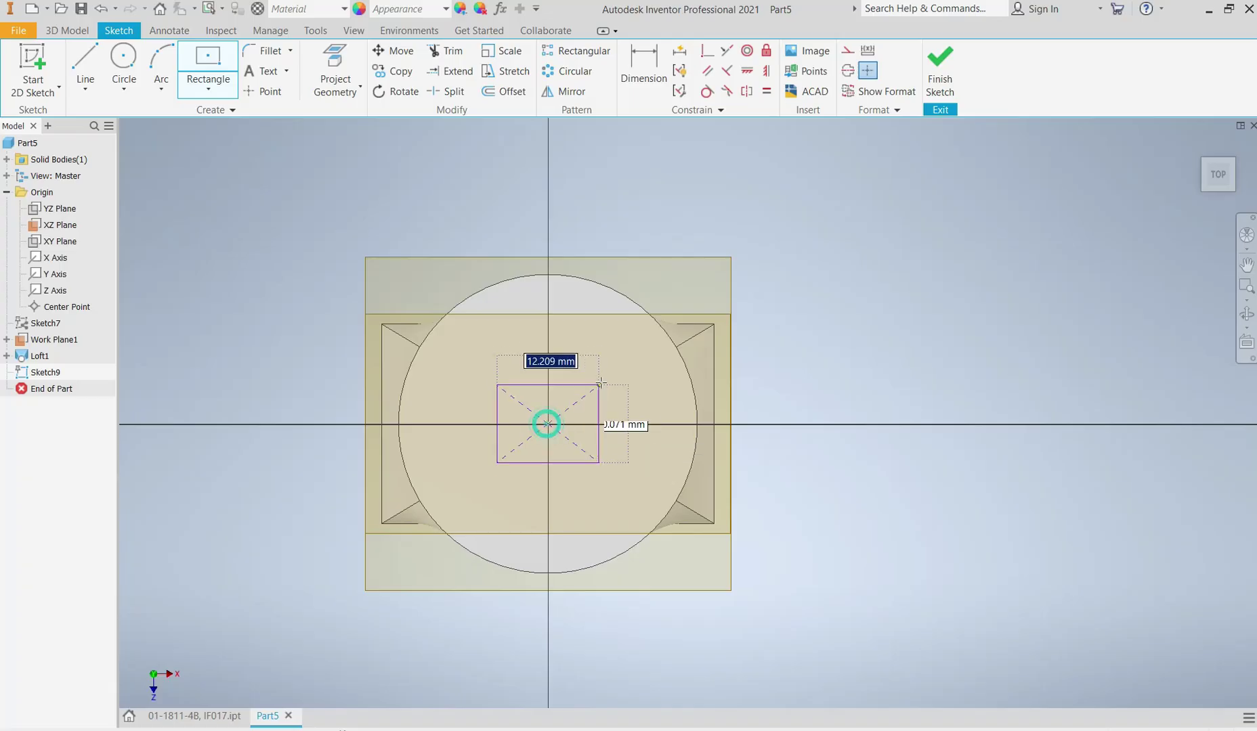
pyautogui.click(639, 366)
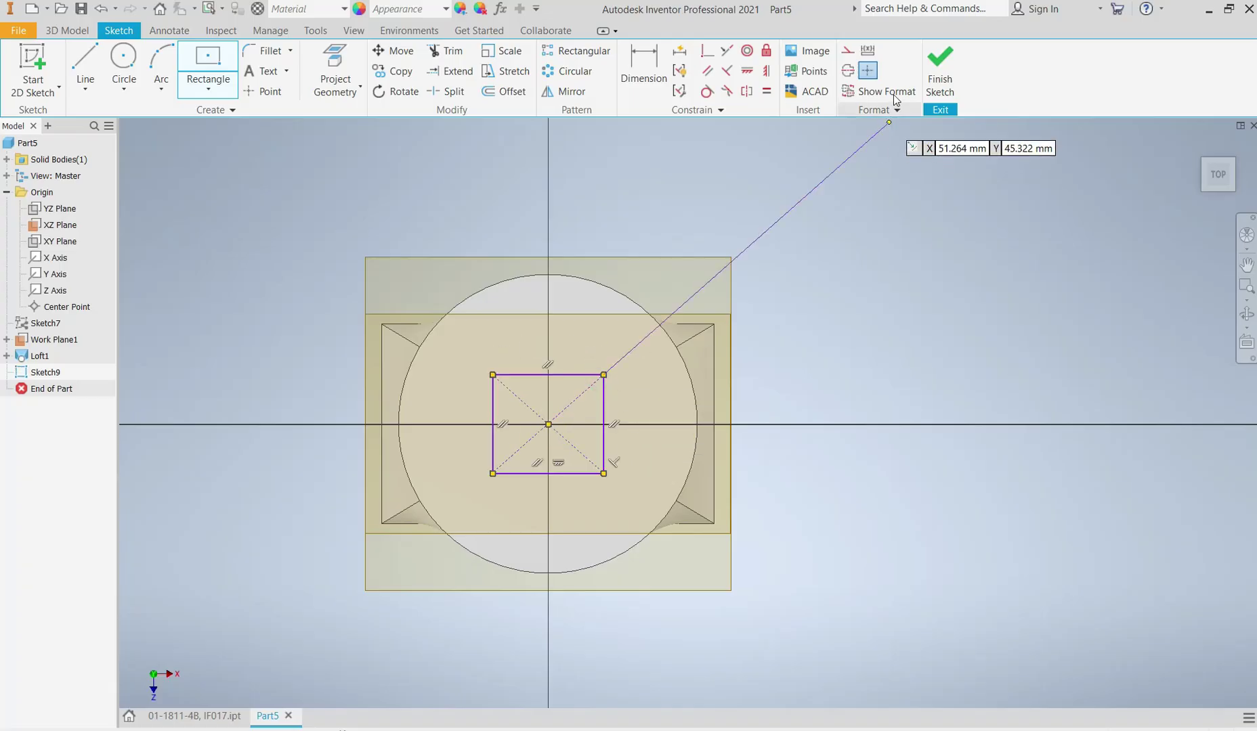
pyautogui.click(940, 67)
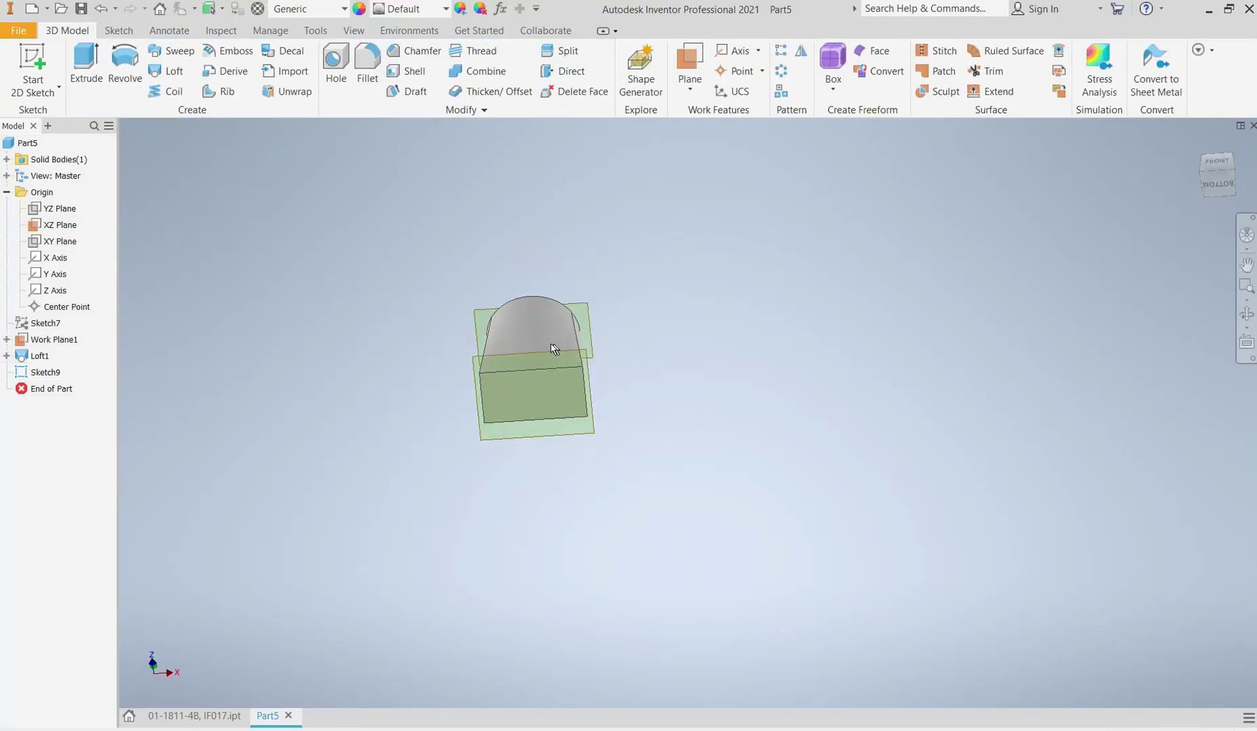
# - Sketch a small circle at the center of the loft's rectangular bottom face and finish the sketch
pyautogui.rightClick(541, 388)
pyautogui.click(547, 432)
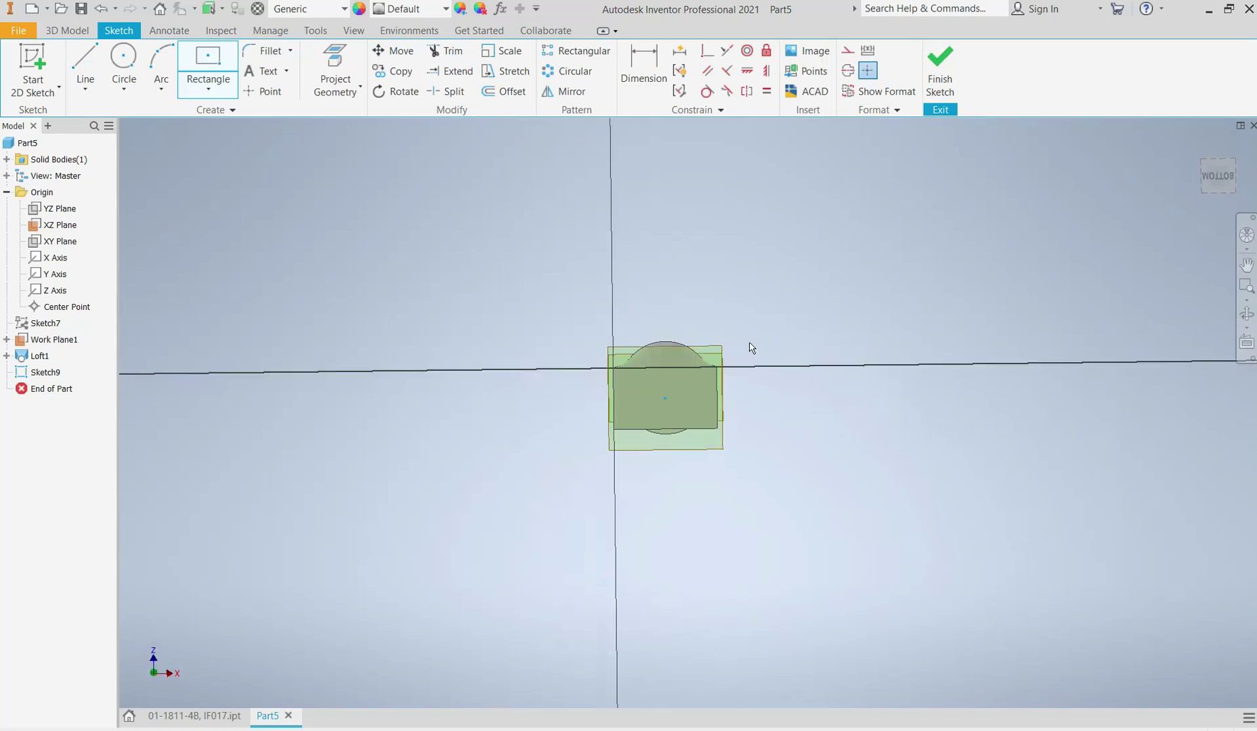
pyautogui.click(124, 58)
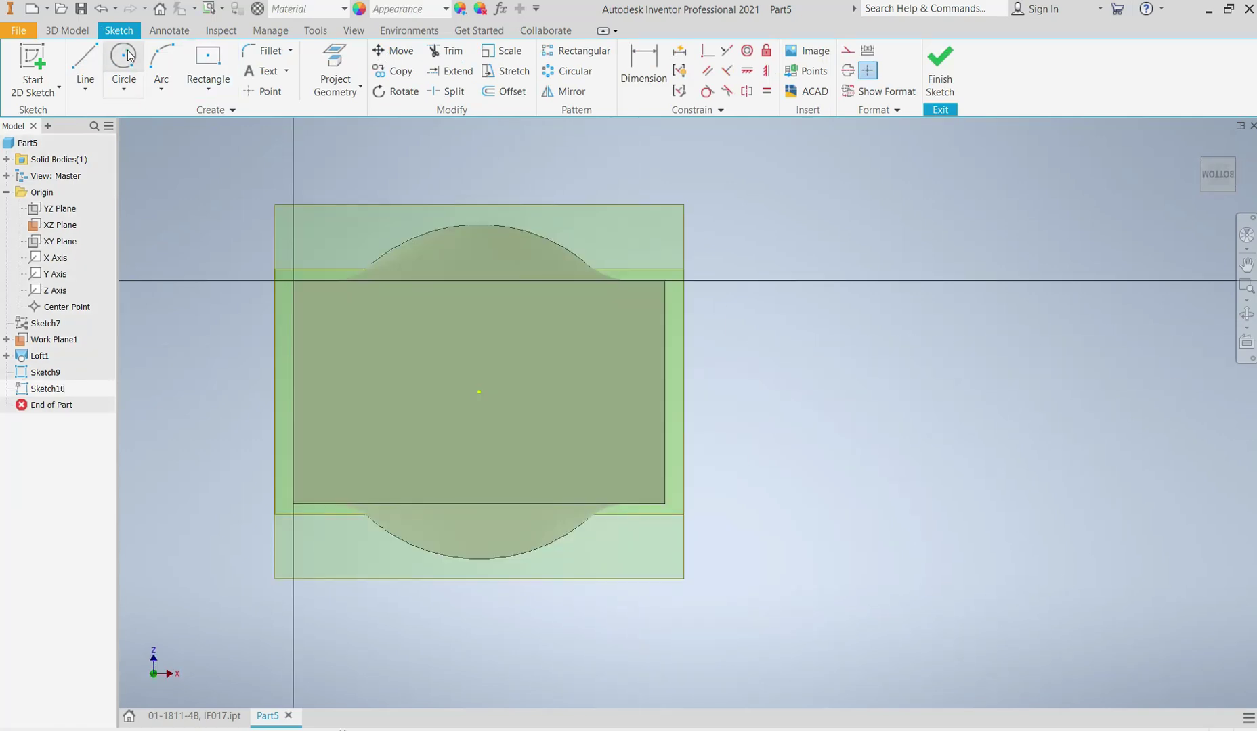
pyautogui.click(480, 392)
pyautogui.click(553, 356)
pyautogui.click(929, 61)
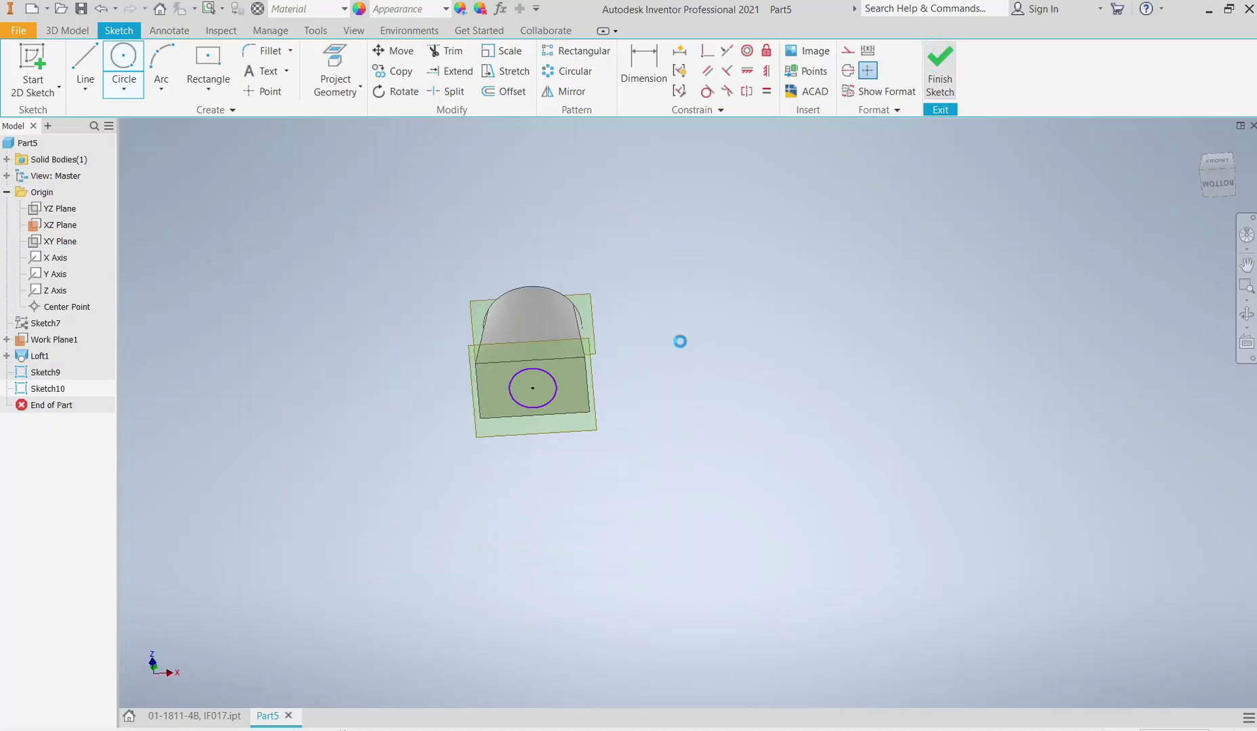
# - Cut a loft through the solid from the small rectangle on the round end to the small circle on the bottom face
pyautogui.keyDown('shift'); pyautogui.moveTo(565, 379); pyautogui.dragTo(545, 419, button='middle'); pyautogui.keyUp('shift')
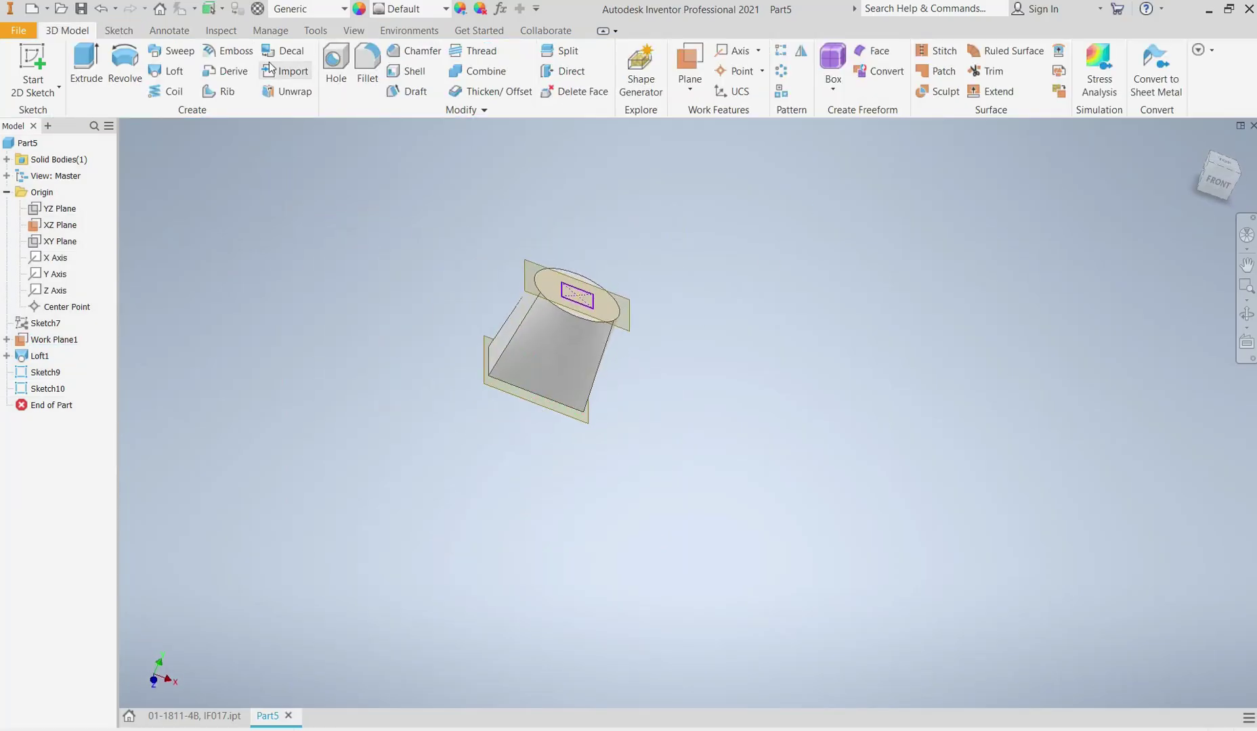
pyautogui.click(166, 72)
pyautogui.scroll(-4, 569, 298)
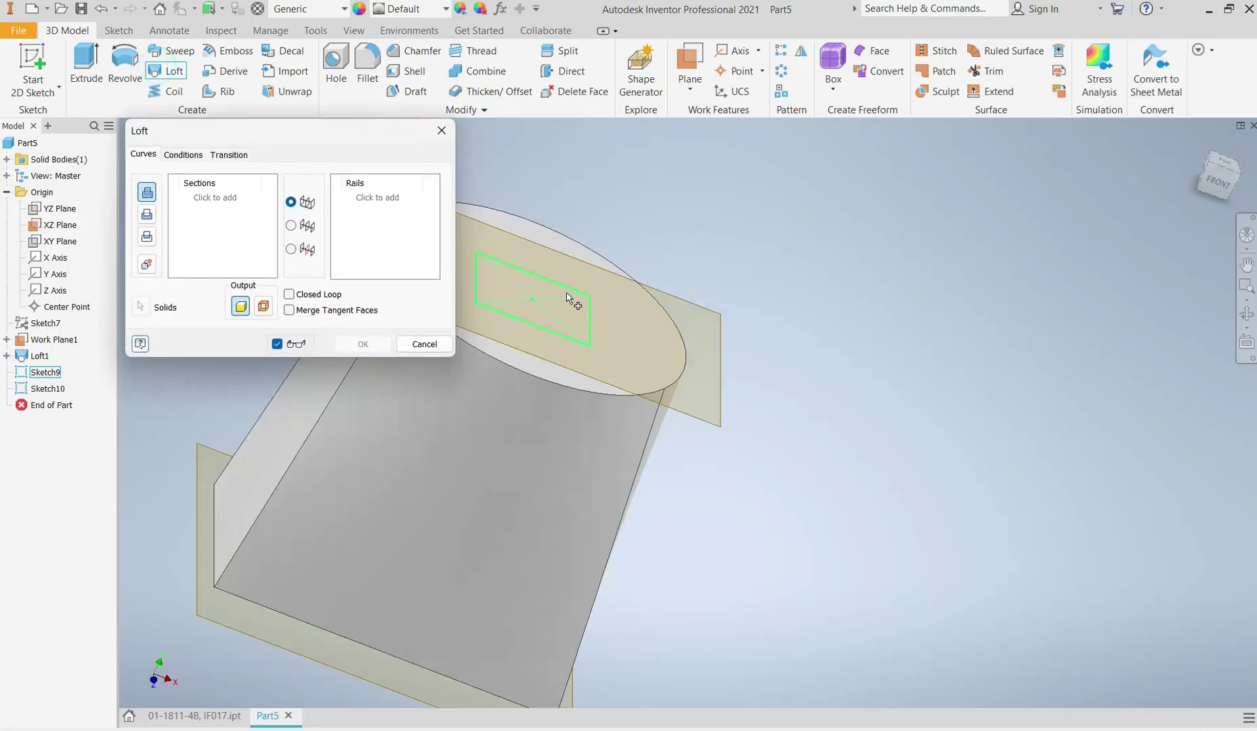
pyautogui.click(542, 298)
pyautogui.scroll(5, 542, 298)
pyautogui.keyDown('shift'); pyautogui.moveTo(567, 347); pyautogui.dragTo(588, 274, button='middle'); pyautogui.keyUp('shift')
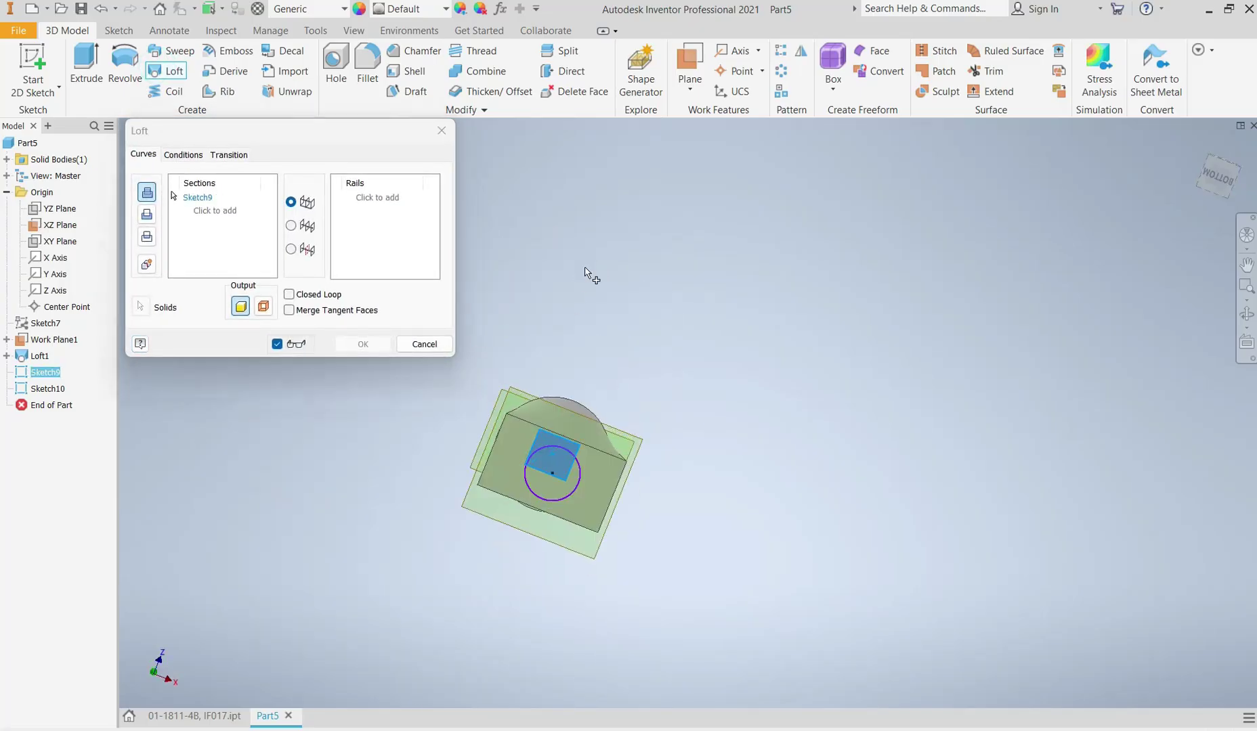
pyautogui.click(571, 495)
pyautogui.moveTo(571, 496)
pyautogui.keyDown('shift'); pyautogui.mouseDown(button='middle')
pyautogui.moveTo(513, 512)
pyautogui.moveTo(540, 575)
pyautogui.mouseUp(button='middle'); pyautogui.keyUp('shift')
pyautogui.scroll(-3, 582, 447)
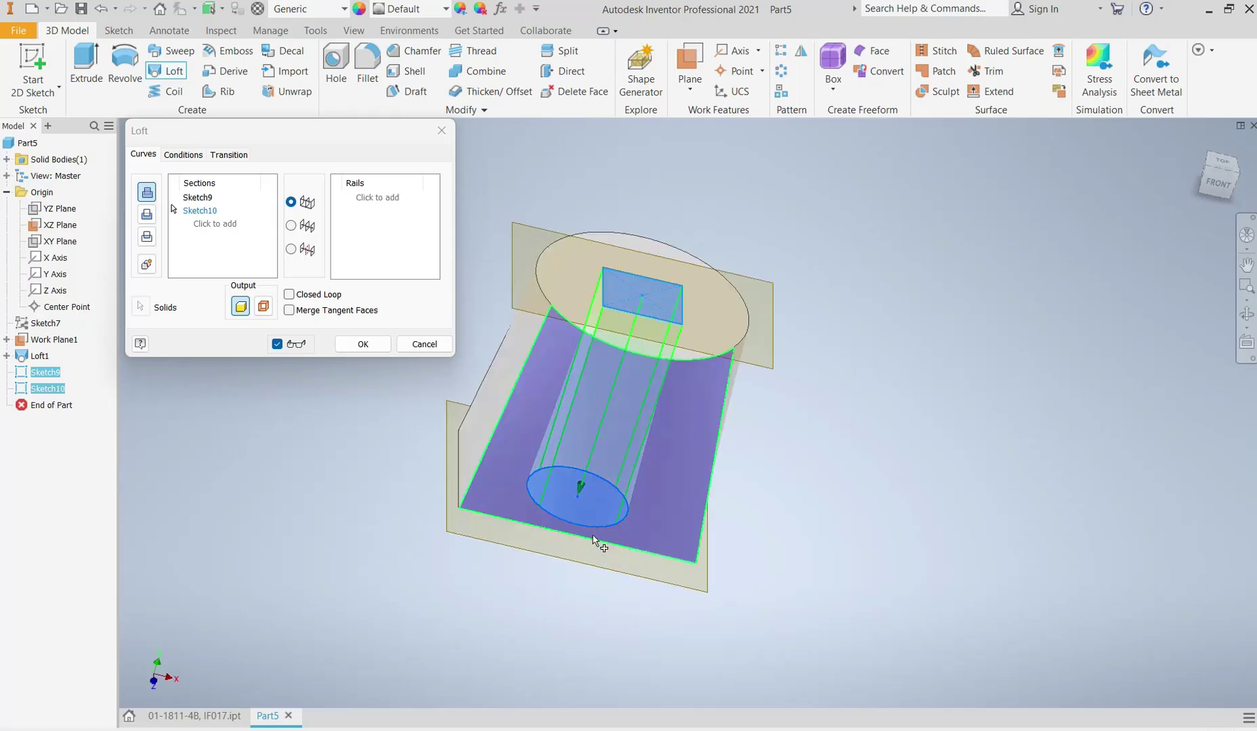
pyautogui.click(149, 217)
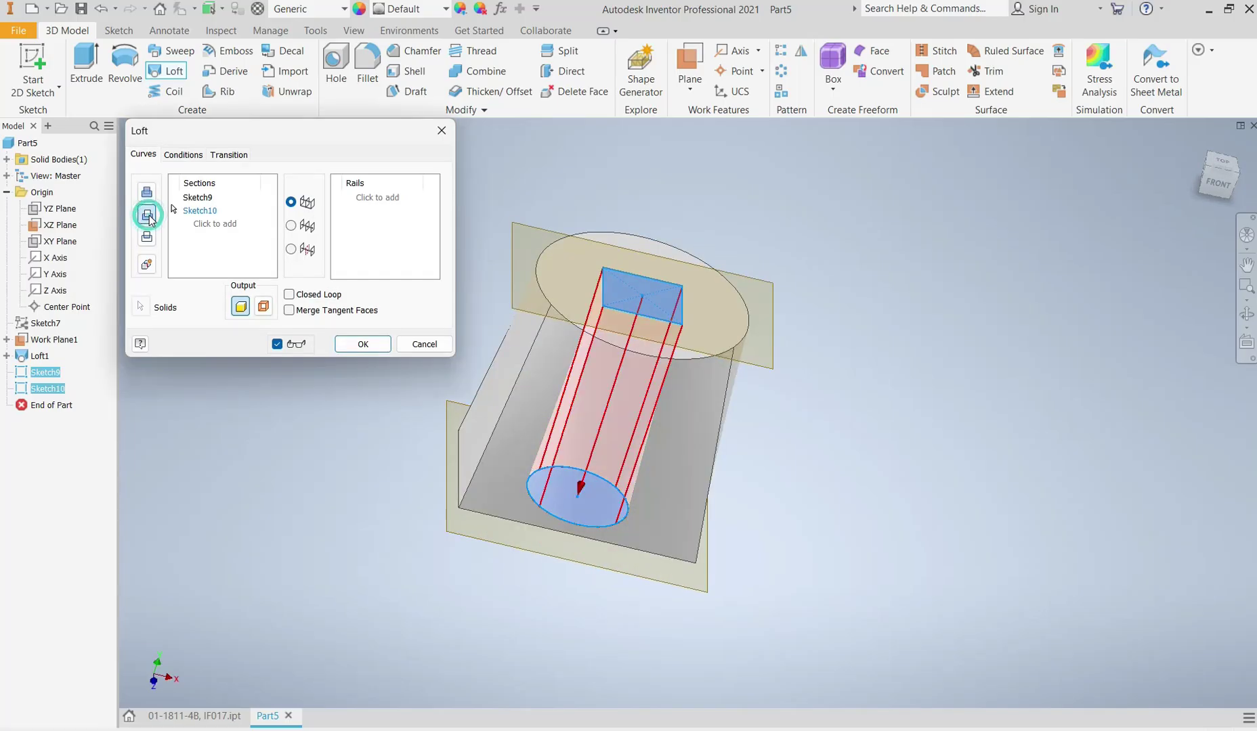
pyautogui.keyDown('shift'); pyautogui.moveTo(505, 410); pyautogui.dragTo(576, 450, button='middle'); pyautogui.keyUp('shift')
pyautogui.click(363, 344)
pyautogui.scroll(-3, 588, 265)
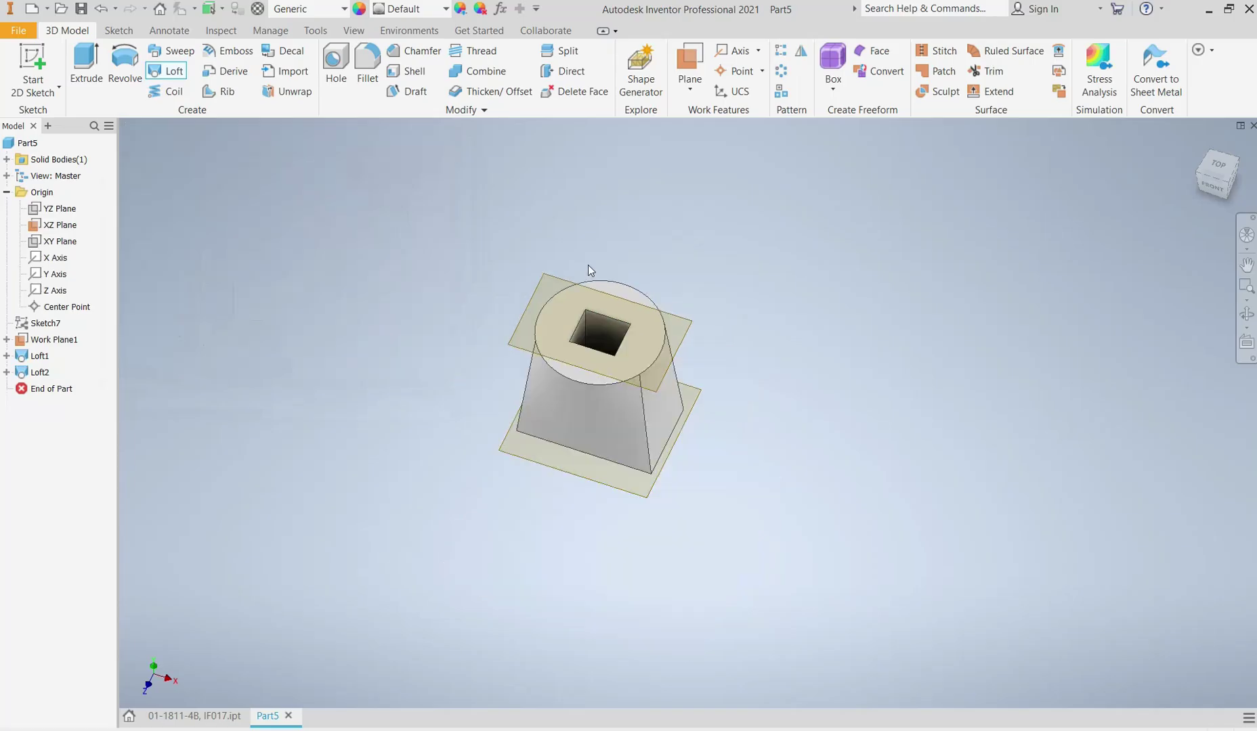
# - Hide the offset work plane and the XZ plane, leaving only the hollowed loft to inspect
pyautogui.rightClick(689, 332)
pyautogui.click(716, 352)
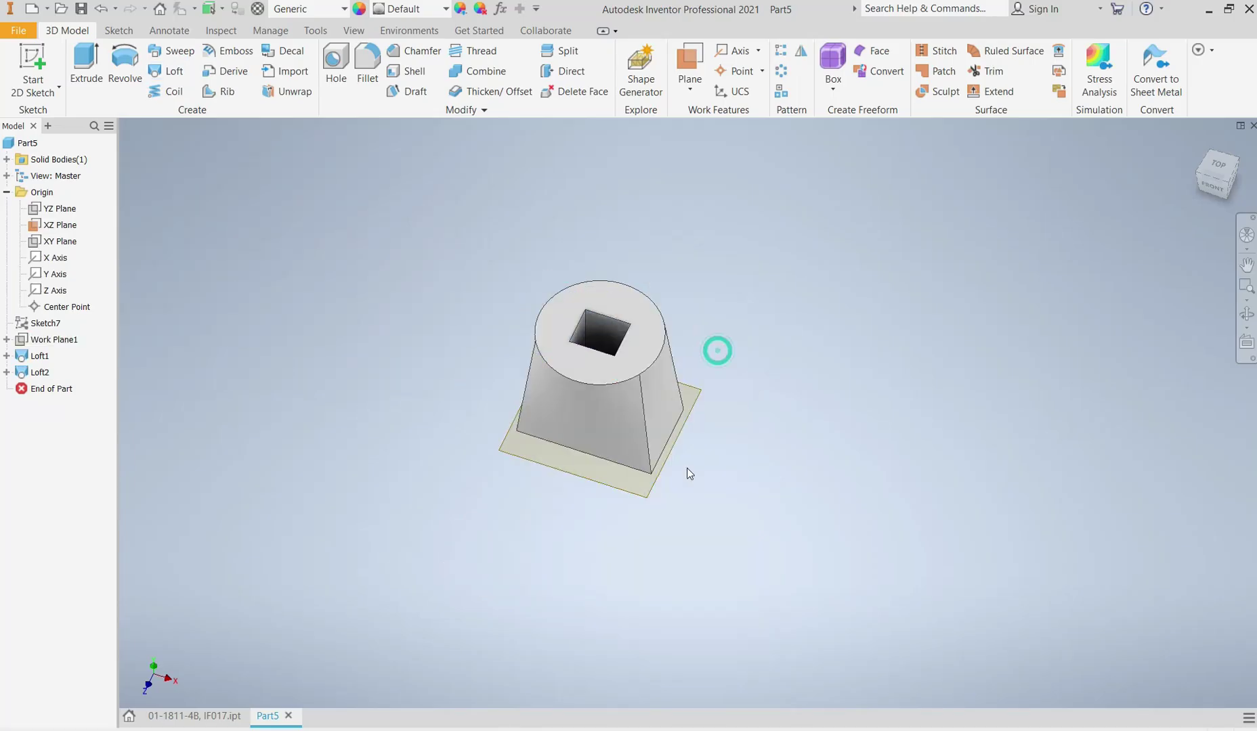
pyautogui.rightClick(661, 477)
pyautogui.click(699, 497)
pyautogui.keyDown('shift'); pyautogui.moveTo(643, 359); pyautogui.dragTo(707, 424, button='middle'); pyautogui.keyUp('shift')
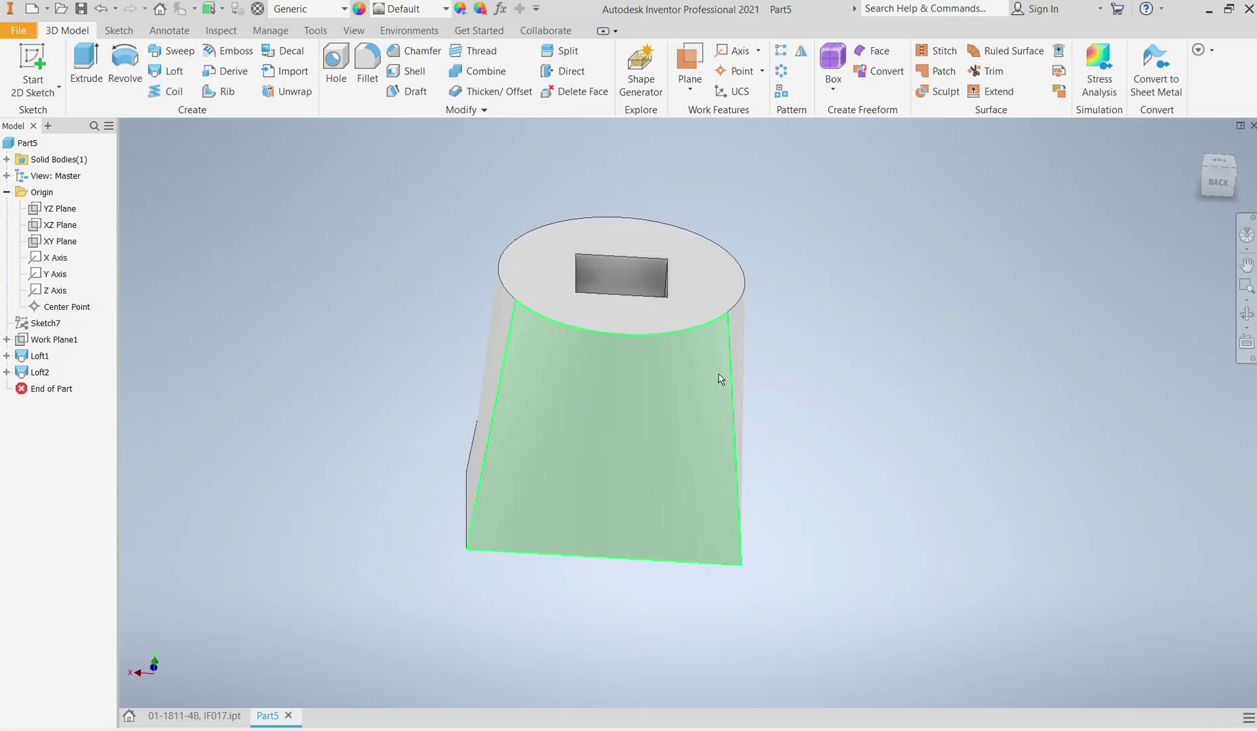
# - Delete the first loft feature together with its consumed and dependent sketches and features
pyautogui.scroll(-3, 589, 396)
pyautogui.scroll(3, 590, 395)
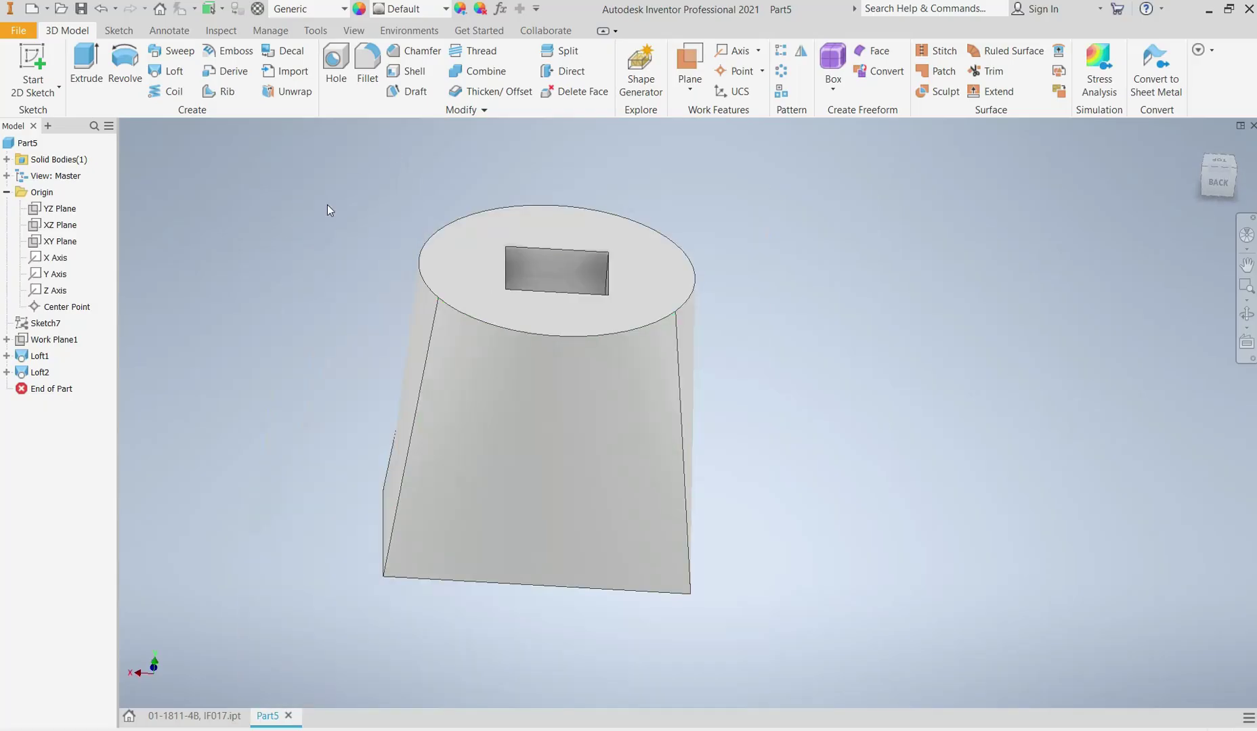
pyautogui.rightClick(38, 356)
pyautogui.click(73, 394)
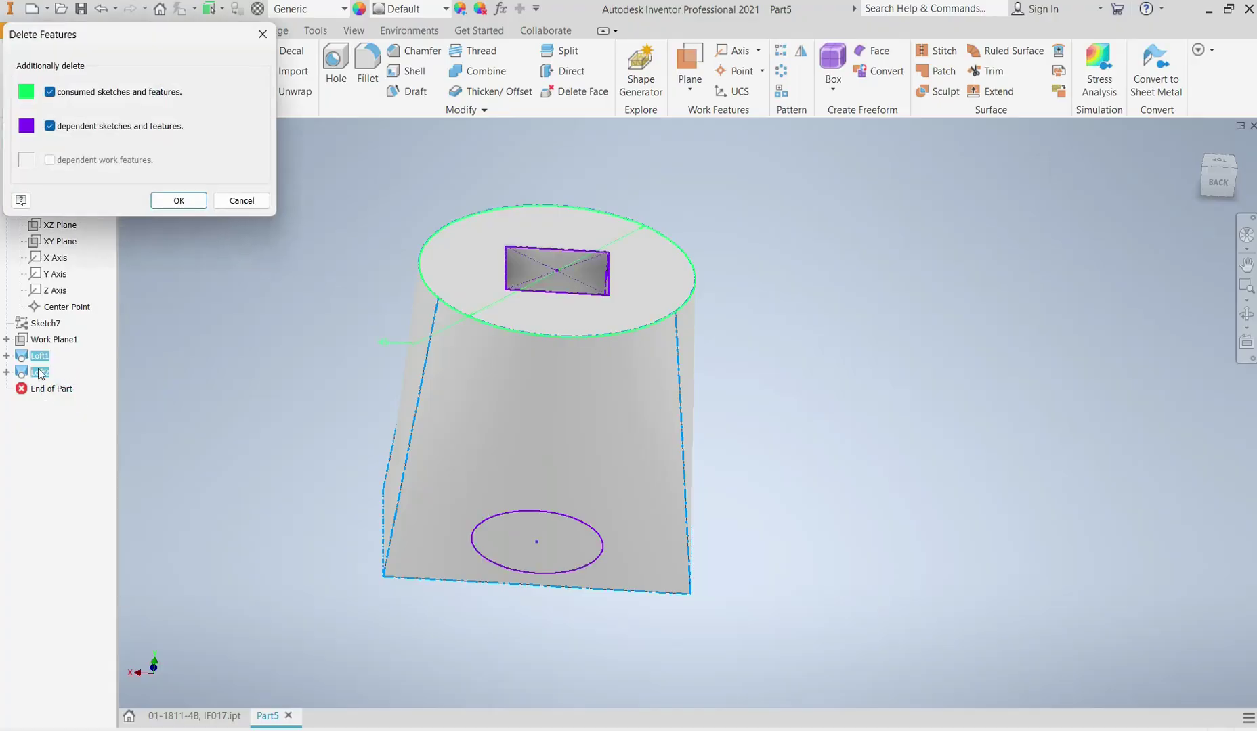
pyautogui.click(178, 200)
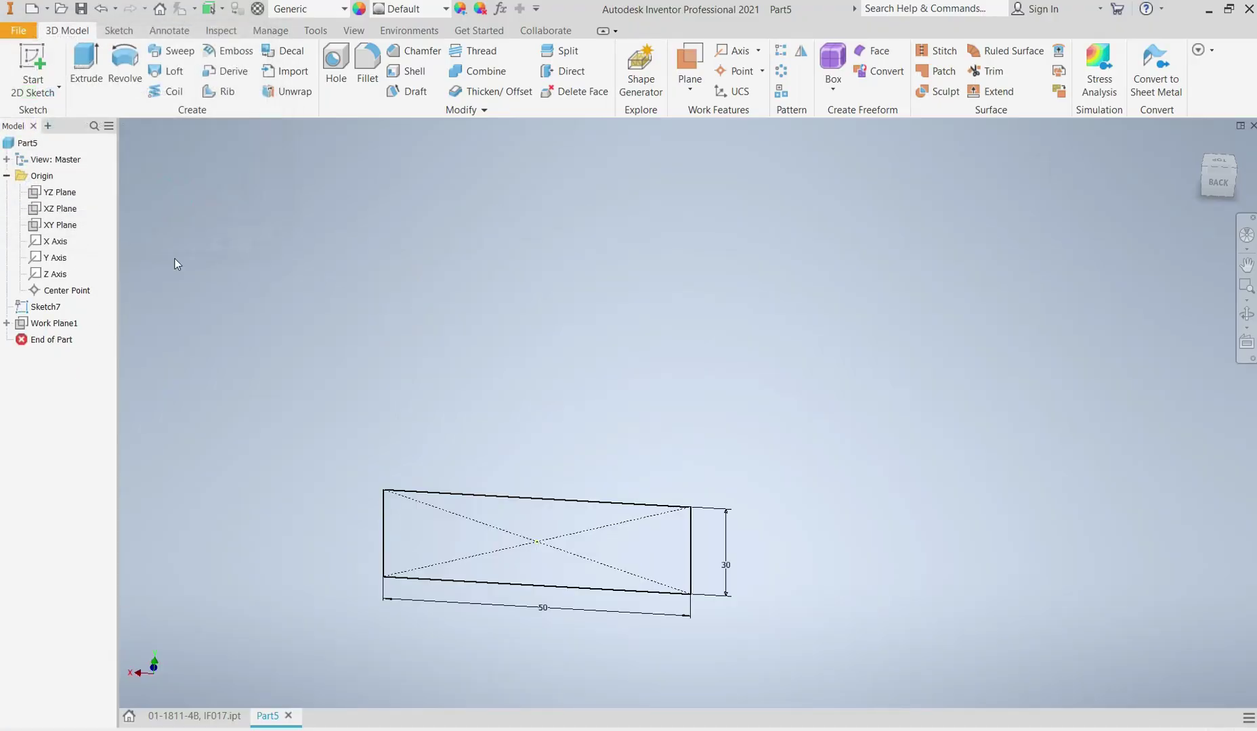
# - Delete the offset work plane and the remaining 50 × 30 mm rectangle sketch
pyautogui.rightClick(53, 329)
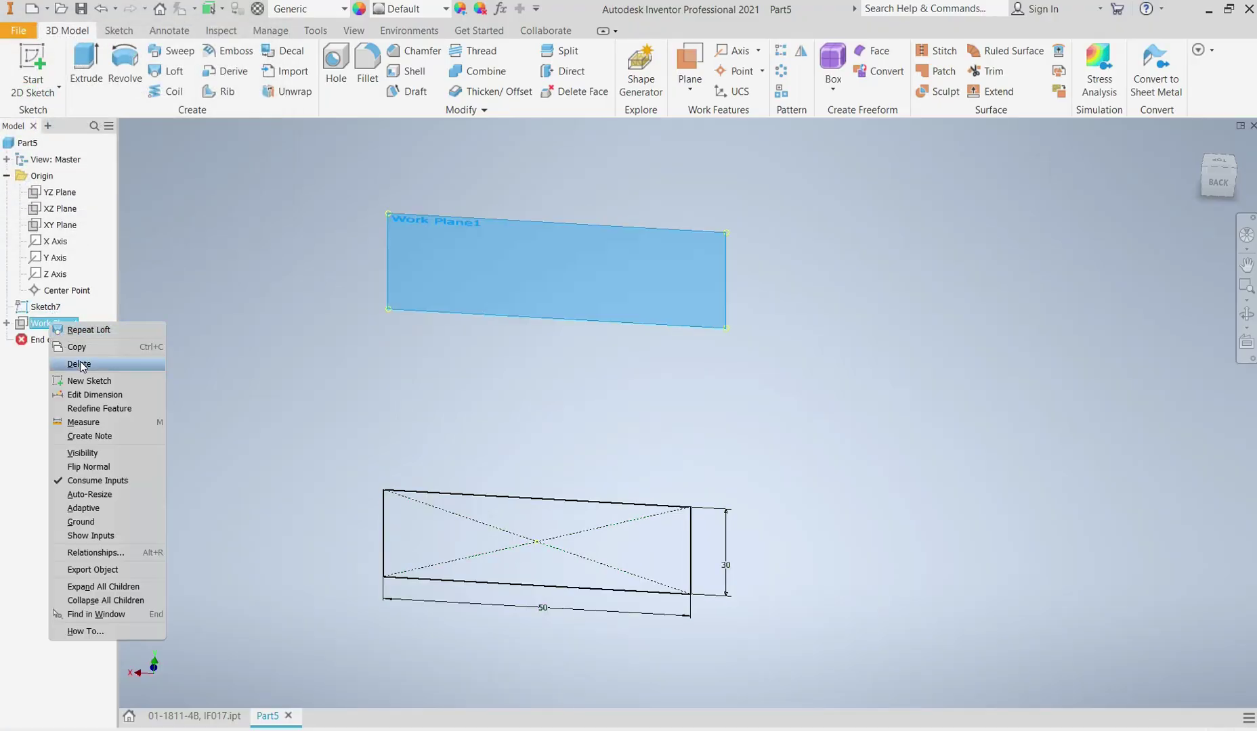
pyautogui.click(78, 367)
pyautogui.rightClick(48, 308)
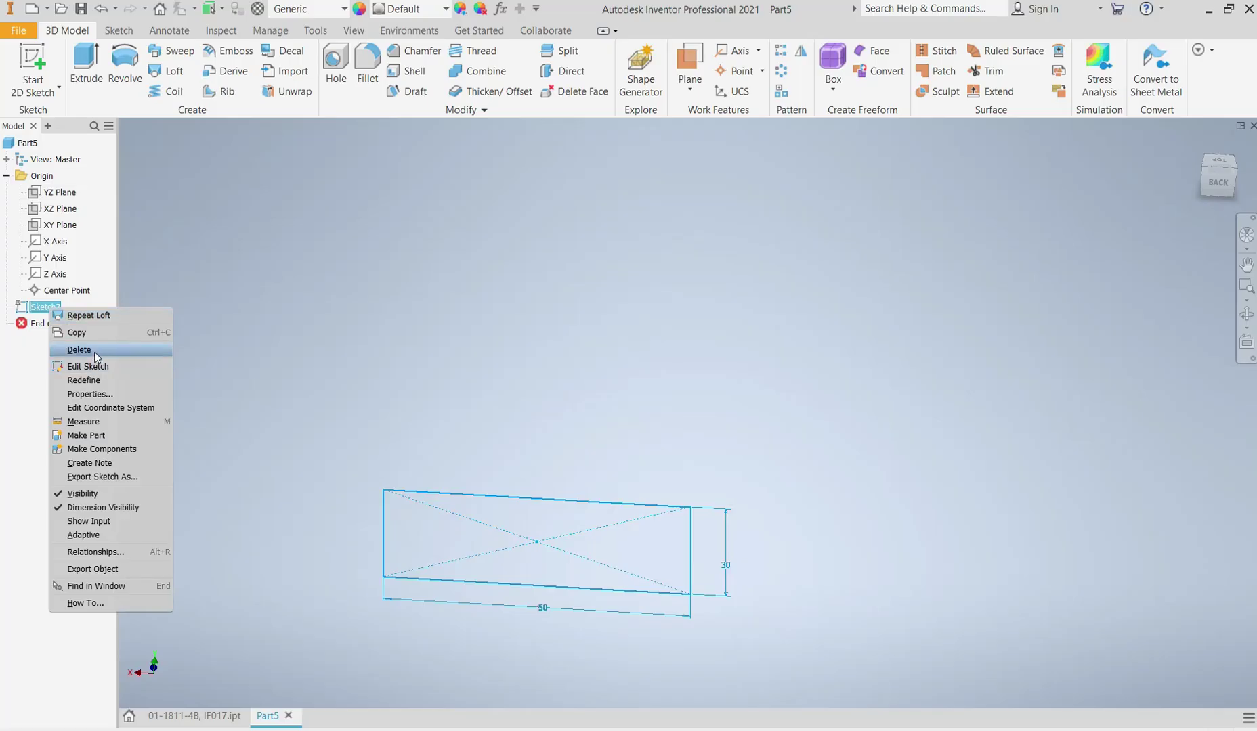
pyautogui.click(95, 350)
# - Start a sketch on the XY plane and draw a vertical centerline upward from the origin
pyautogui.click(65, 226)
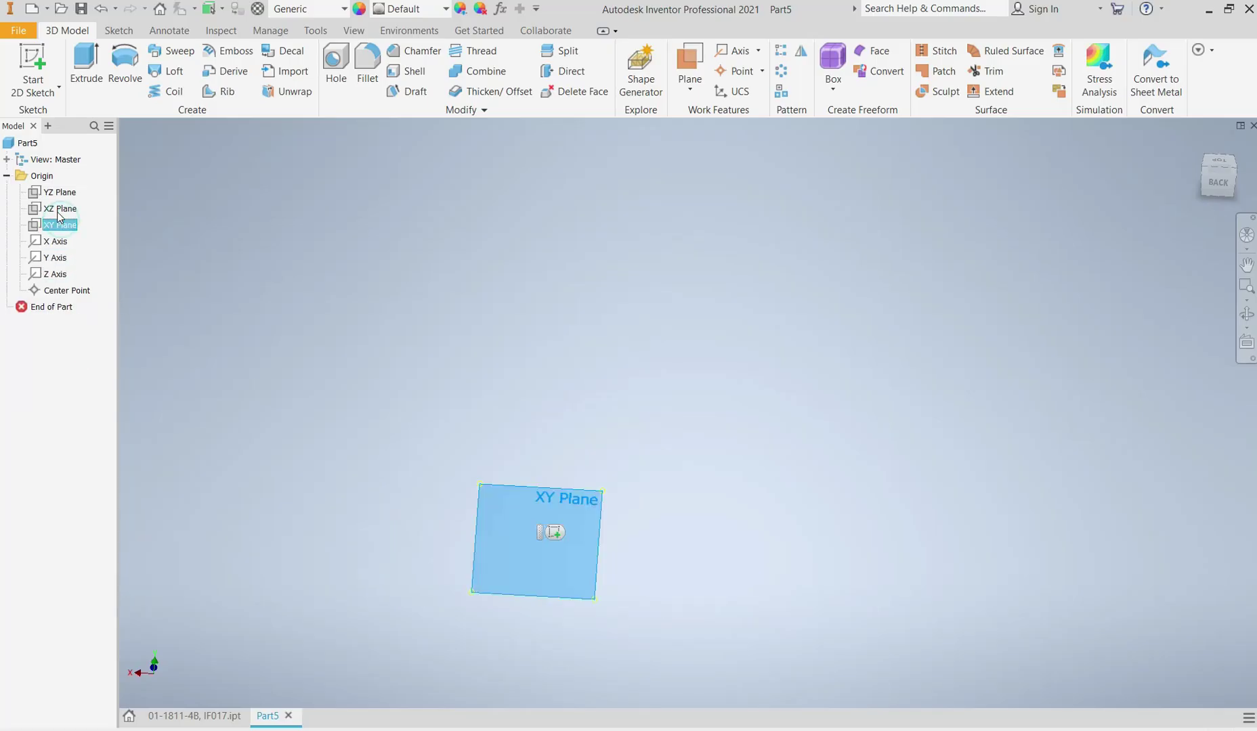
pyautogui.rightClick(59, 225)
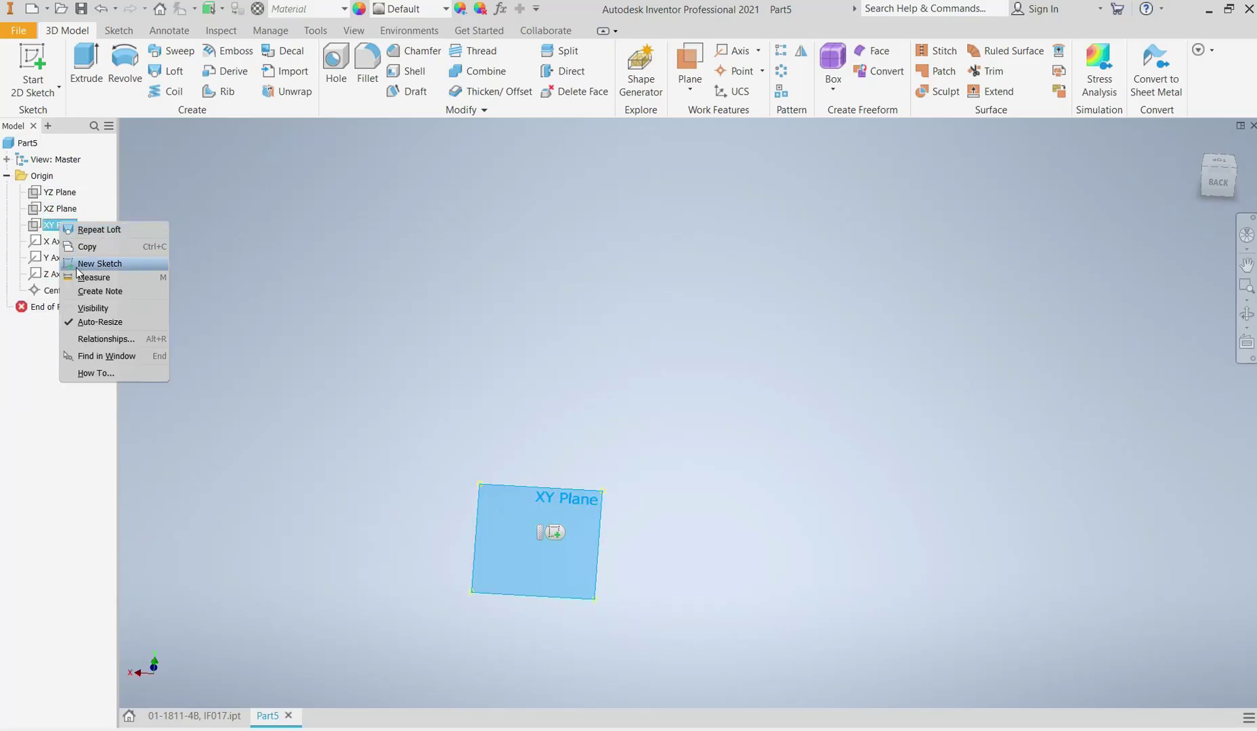
pyautogui.click(99, 263)
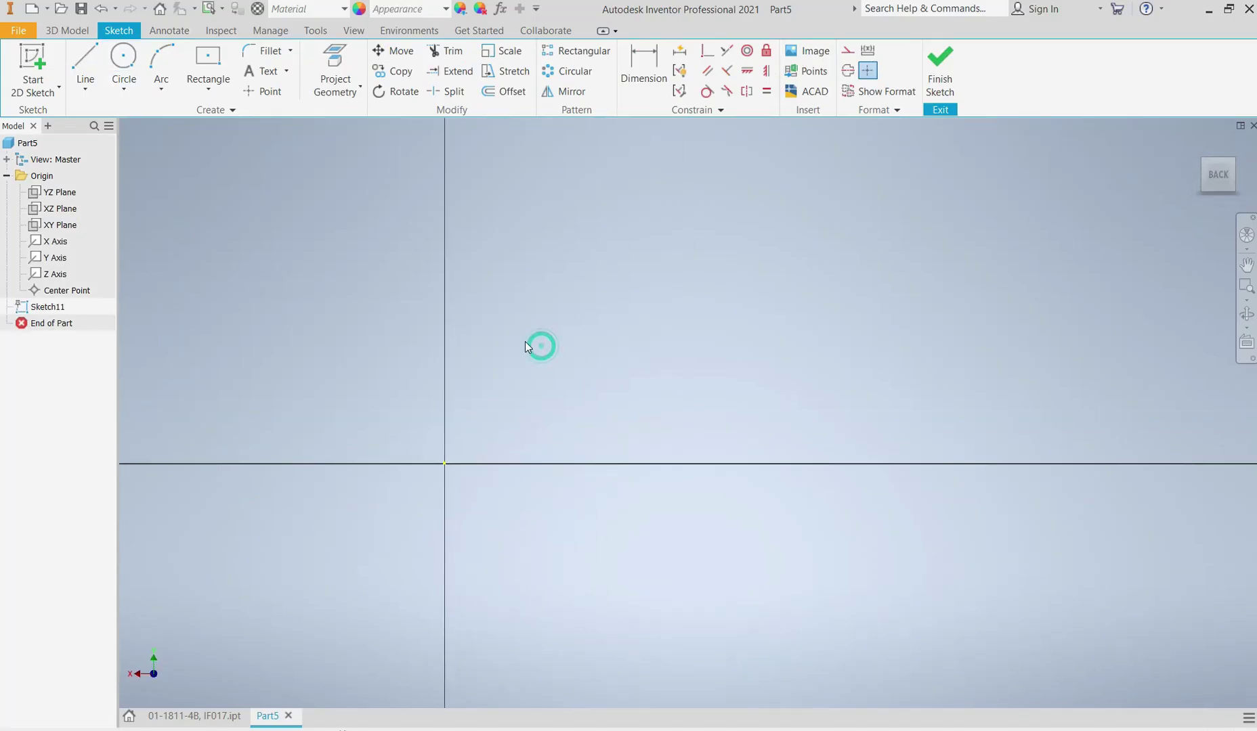
pyautogui.click(84, 64)
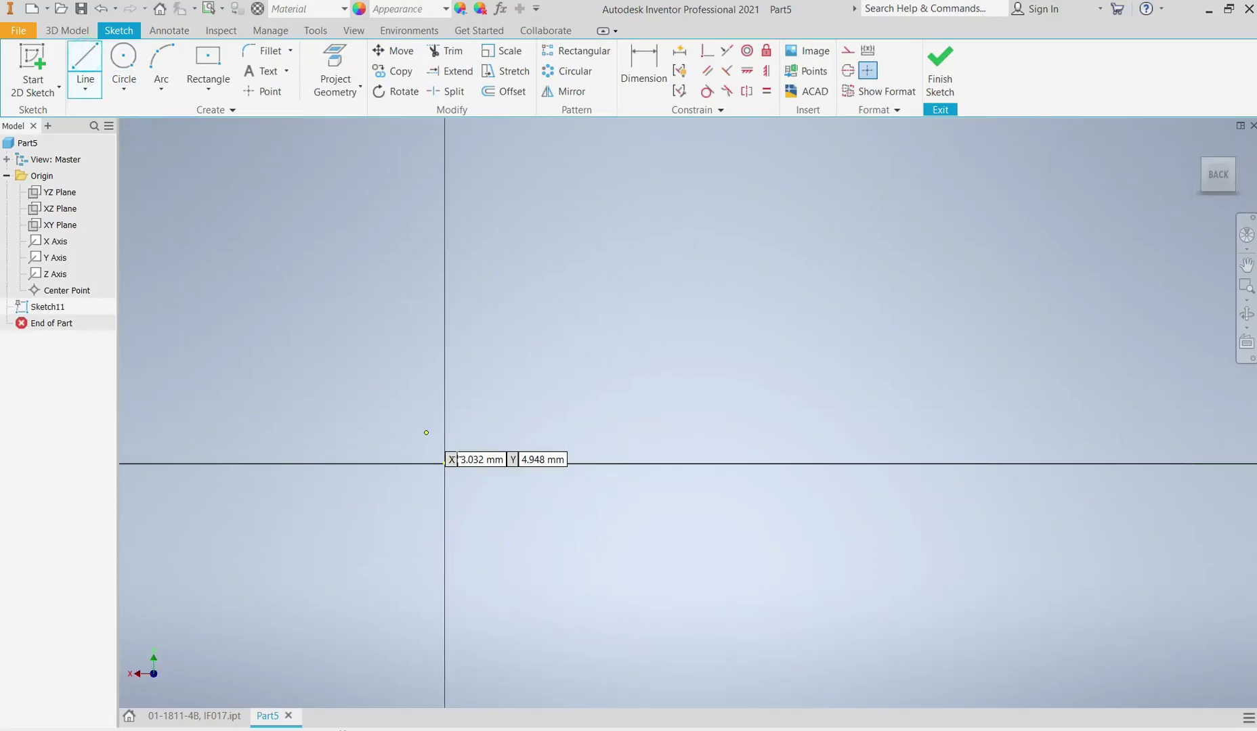
pyautogui.click(444, 463)
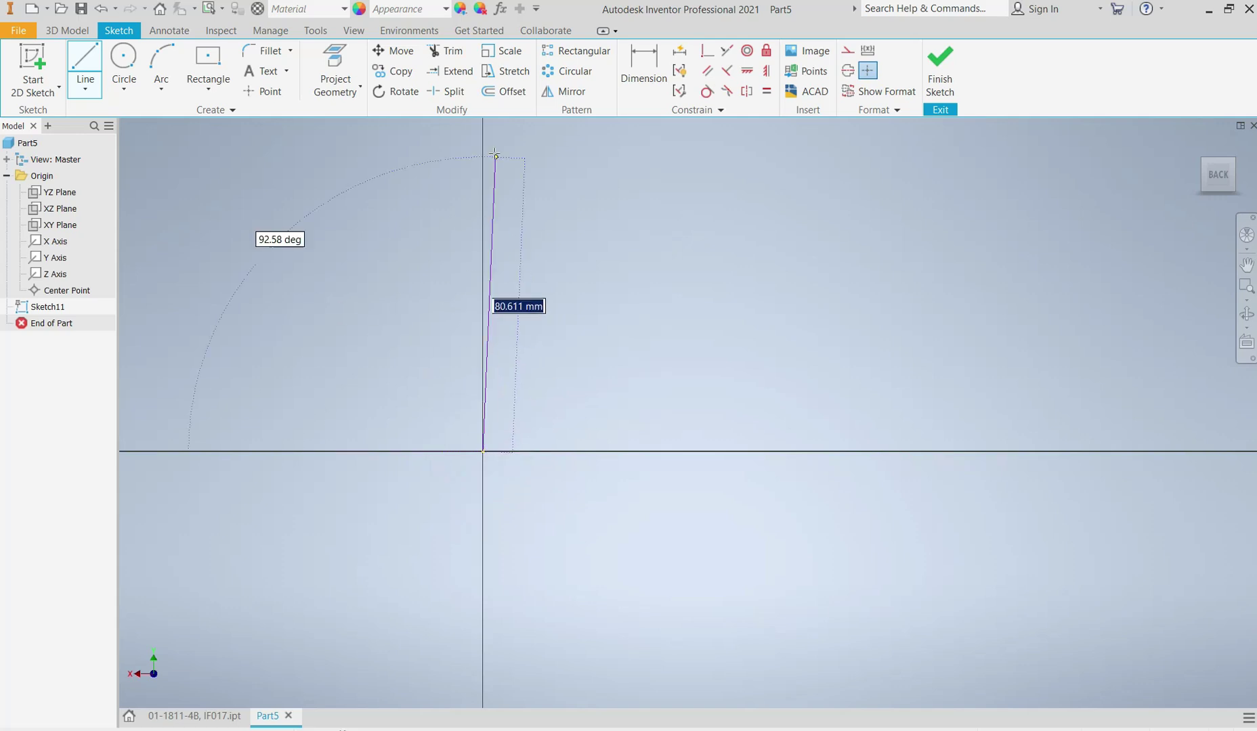
pyautogui.click(484, 132)
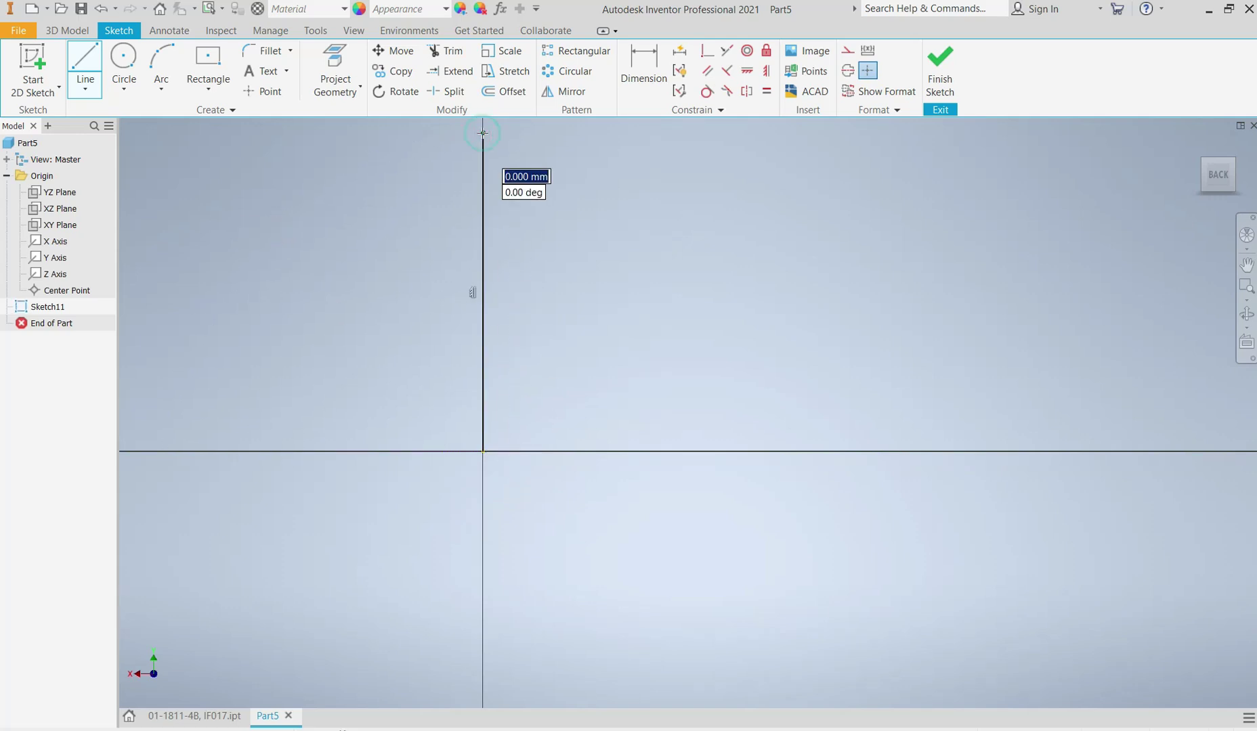
pyautogui.press('Escape')
pyautogui.click(483, 176)
pyautogui.click(847, 71)
# - Draw a circle on the horizontal axis, left of the centerline, and dimension its diameter as 3 mm
pyautogui.click(124, 61)
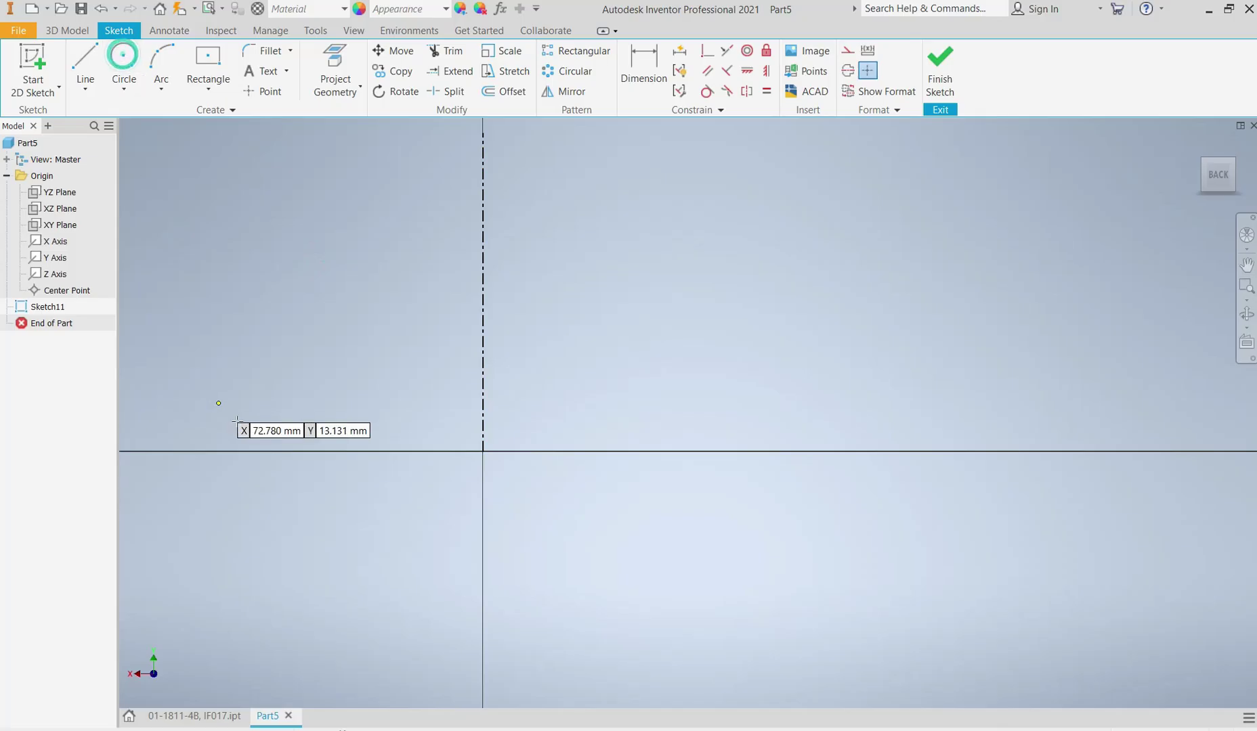
pyautogui.click(333, 451)
pyautogui.click(355, 431)
pyautogui.press('d')
pyautogui.click(328, 421)
pyautogui.click(304, 407)
pyautogui.write('3')
pyautogui.press('Return')
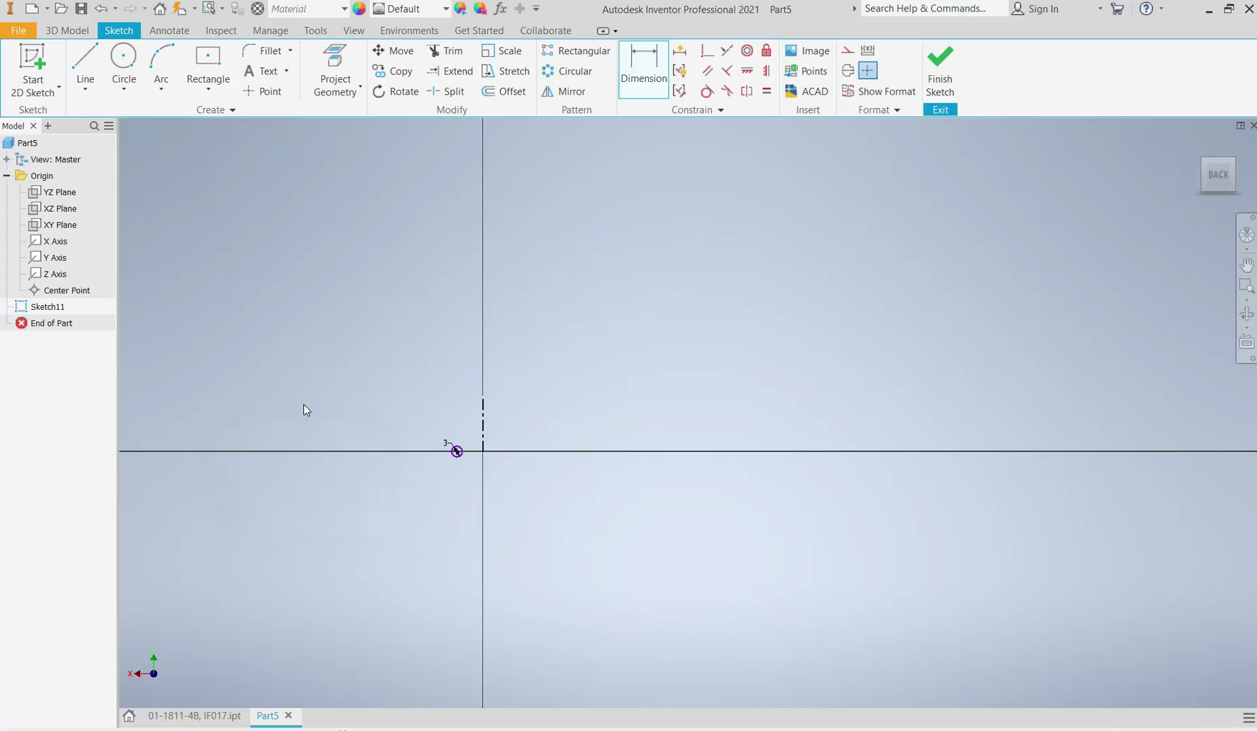
# - Set the circle's diameter to 5 mm
pyautogui.scroll(5, 463, 452)
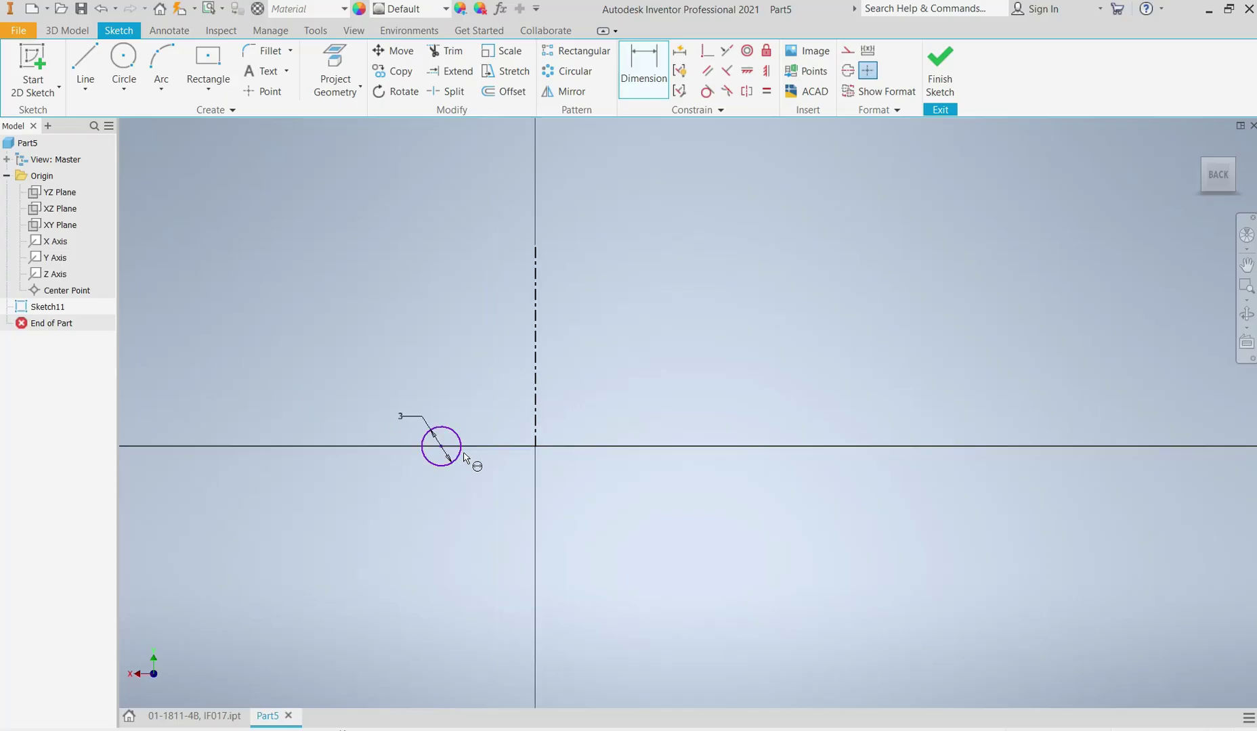
pyautogui.doubleClick(403, 418)
pyautogui.press('Return')
pyautogui.doubleClick(405, 416)
pyautogui.write('5')
pyautogui.press('Return')
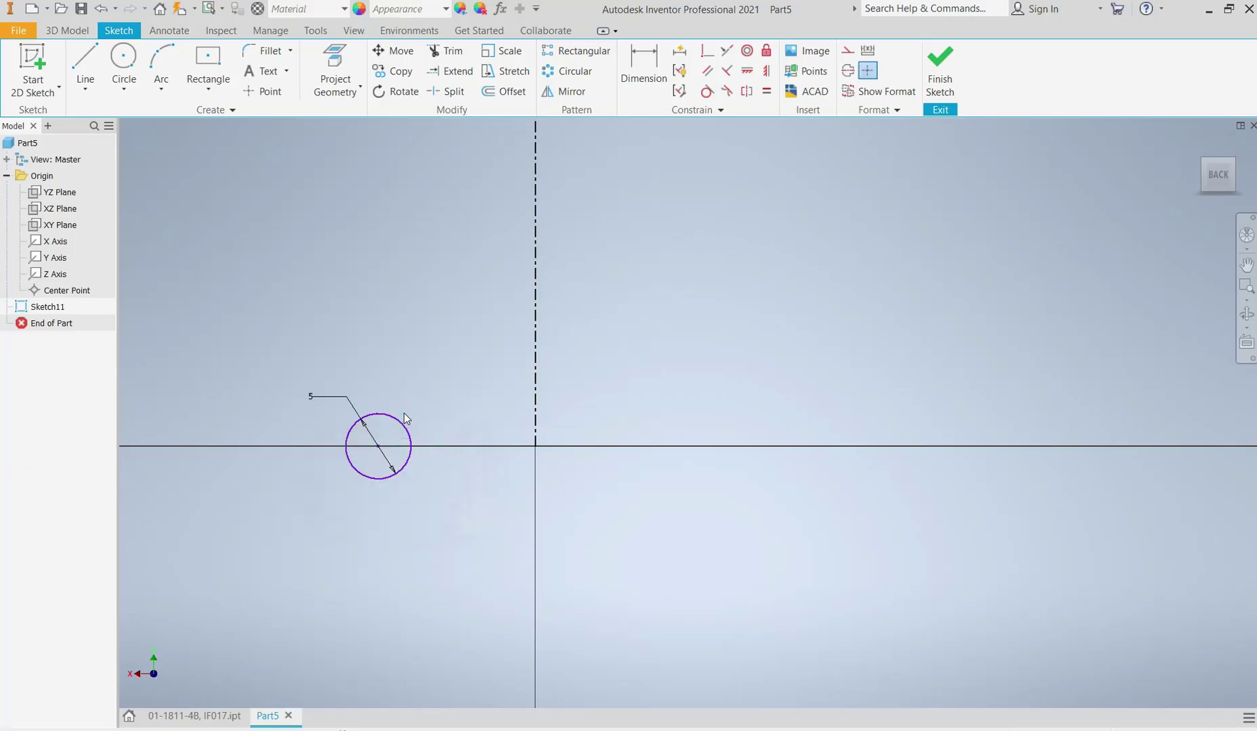
# - Dimension the circle's center about the centerline as a 25 mm diameter
pyautogui.scroll(-3, 510, 459)
pyautogui.click(652, 76)
pyautogui.click(531, 416)
pyautogui.click(510, 485)
pyautogui.write('25')
pyautogui.press('Return')
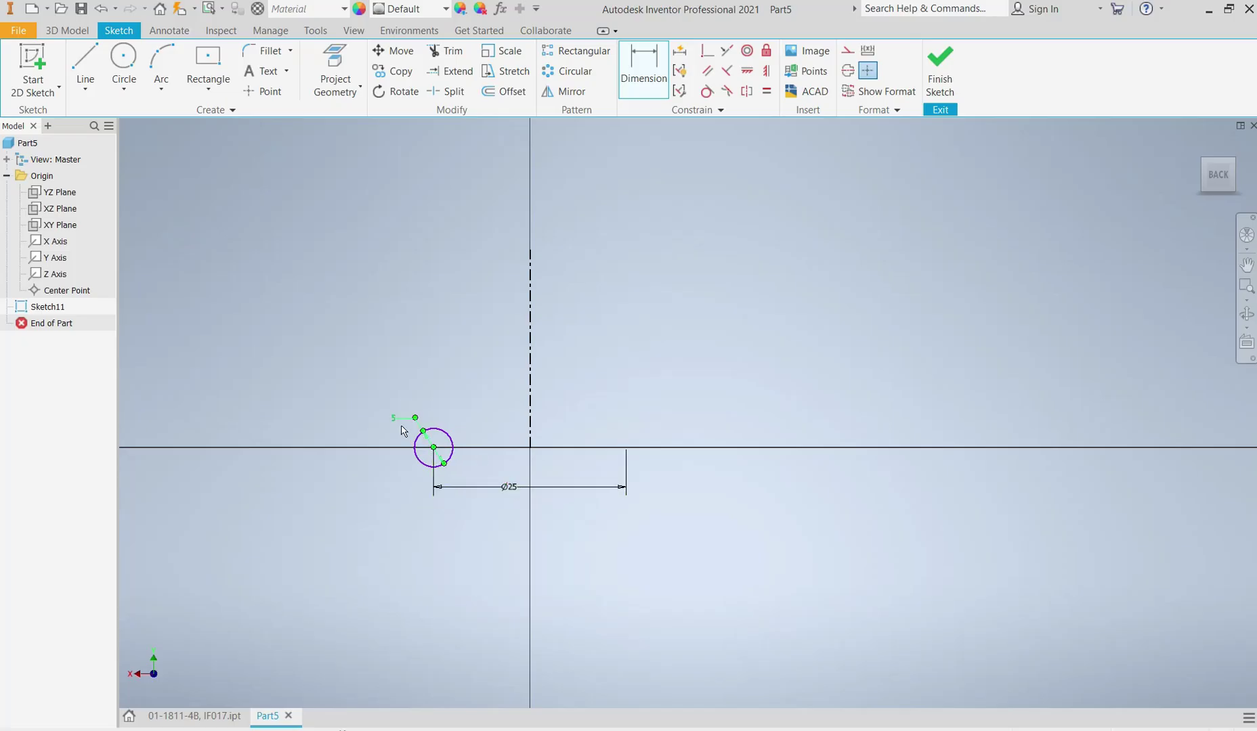
# - Set the circle's diameter to 3 mm and constrain its center horizontally to the origin
pyautogui.click(397, 424)
pyautogui.doubleClick(392, 486)
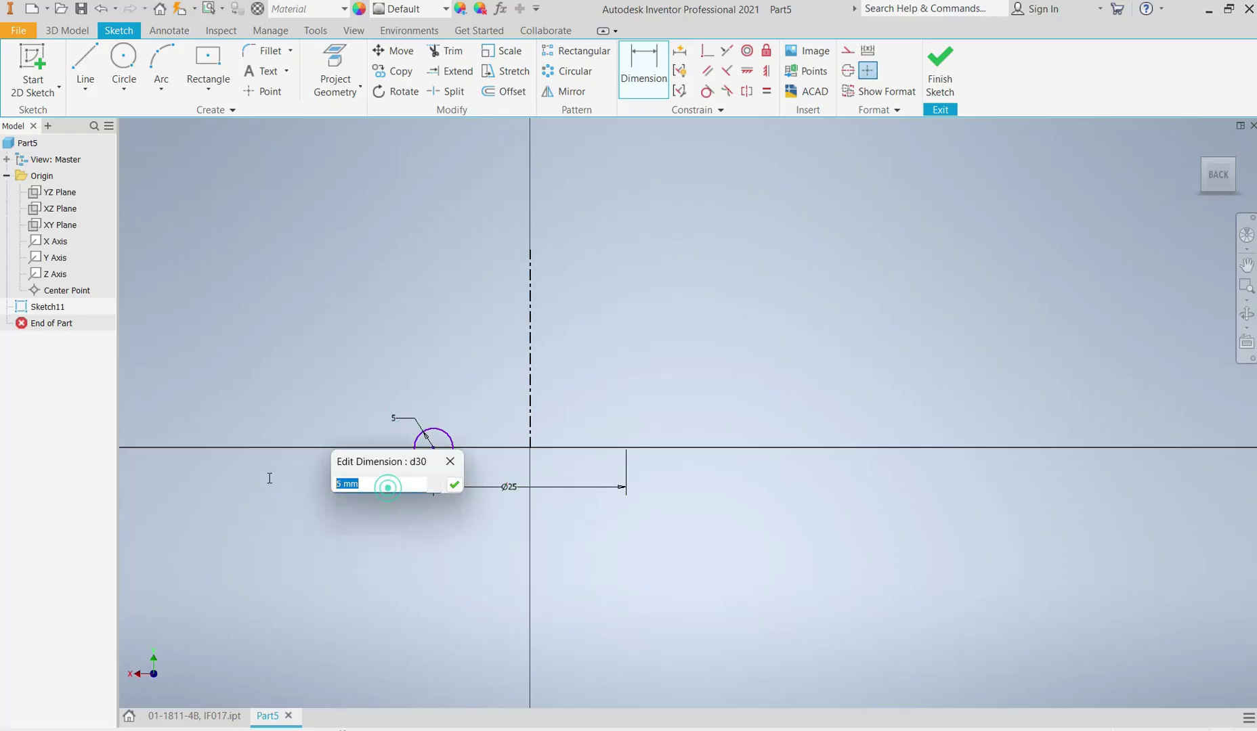
pyautogui.write('3')
pyautogui.press('Return')
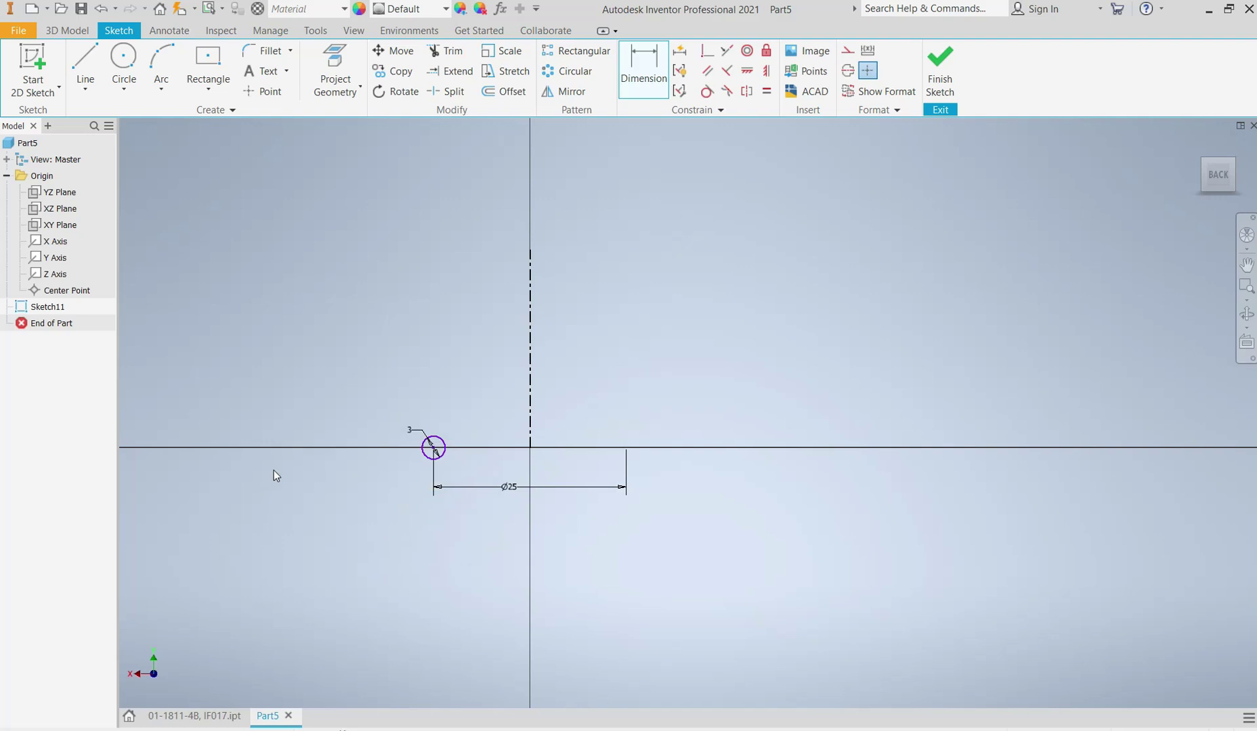
pyautogui.click(747, 70)
pyautogui.click(531, 448)
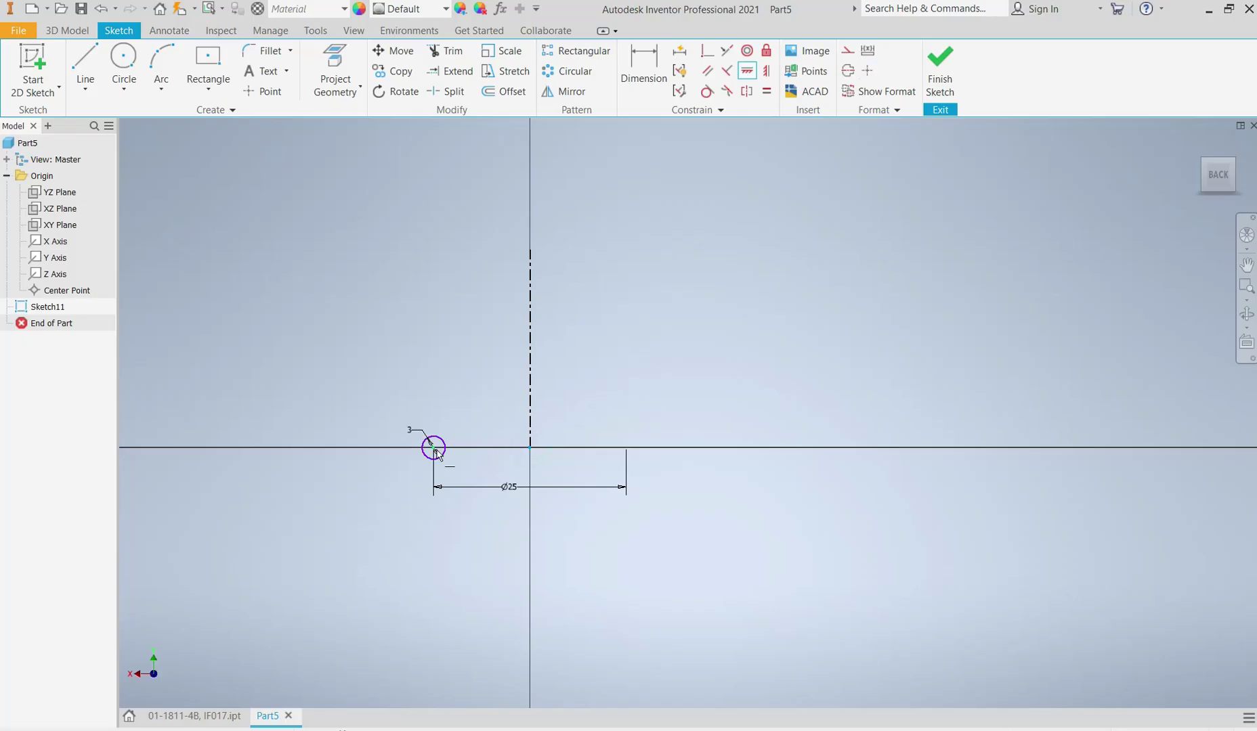
# - Start a coil, clear the preselected geometry and pick the 3 mm circle as profile and the centerline as axis
pyautogui.click(71, 31)
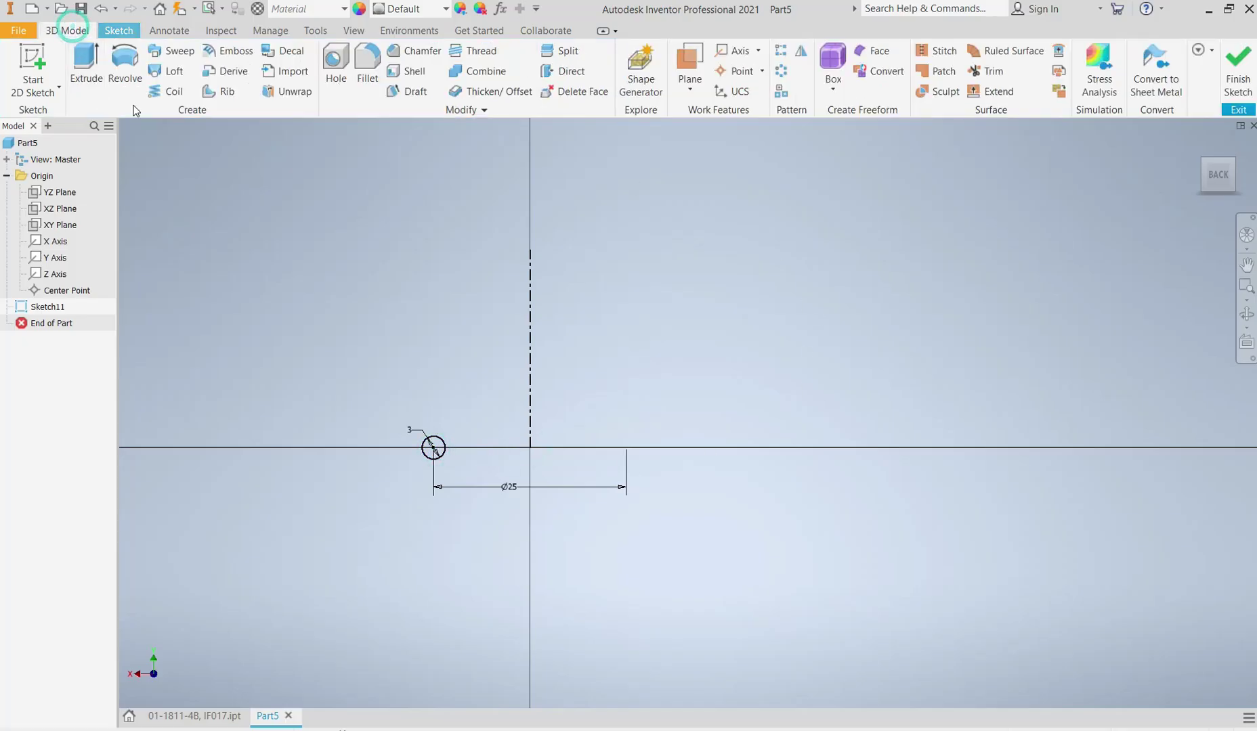
pyautogui.click(167, 90)
pyautogui.scroll(-2, 651, 293)
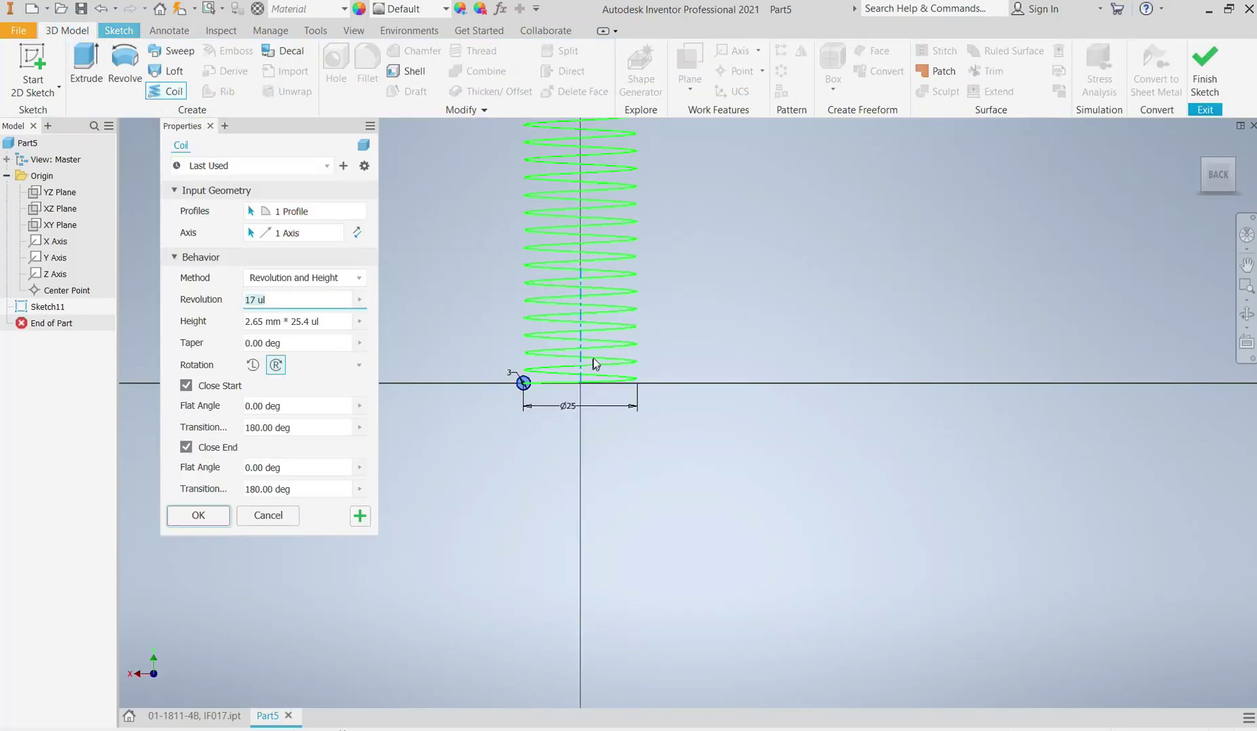
pyautogui.keyDown('shift'); pyautogui.moveTo(635, 347); pyautogui.dragTo(574, 375, button='middle'); pyautogui.keyUp('shift')
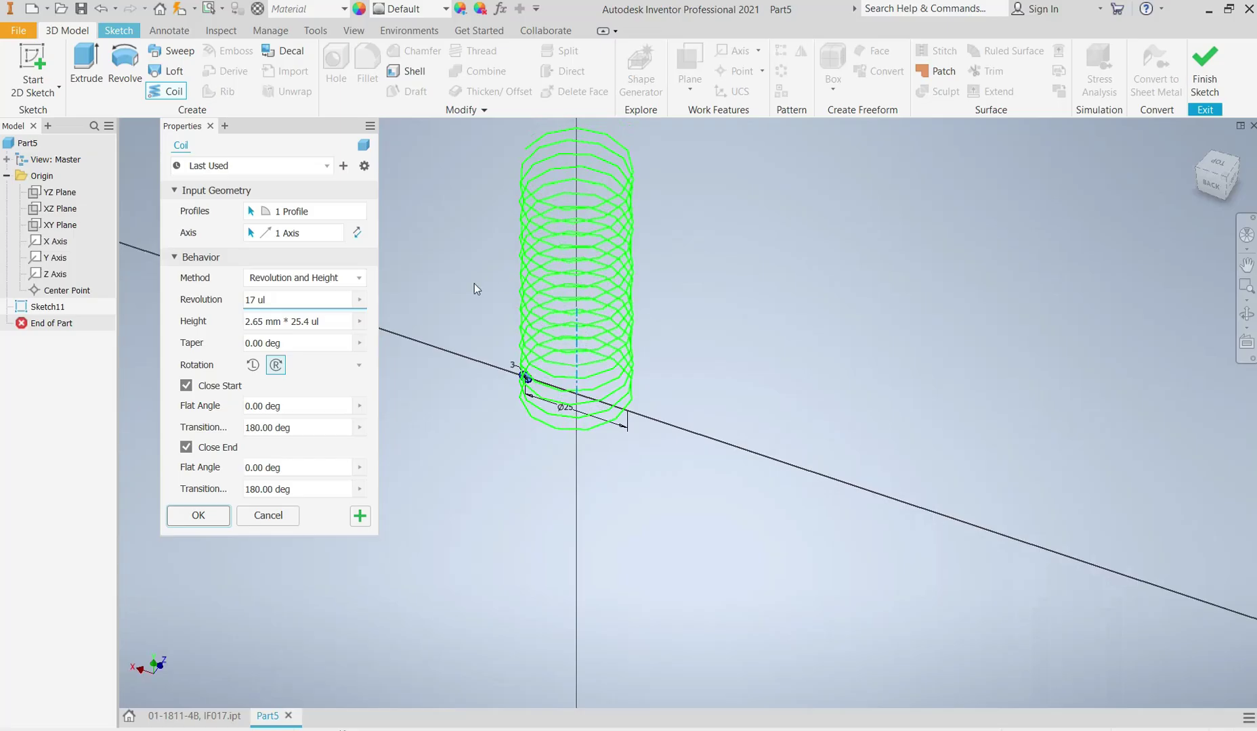
pyautogui.click(359, 212)
pyautogui.click(337, 233)
pyautogui.scroll(3, 471, 382)
pyautogui.scroll(2, 520, 381)
pyautogui.click(662, 375)
pyautogui.click(269, 233)
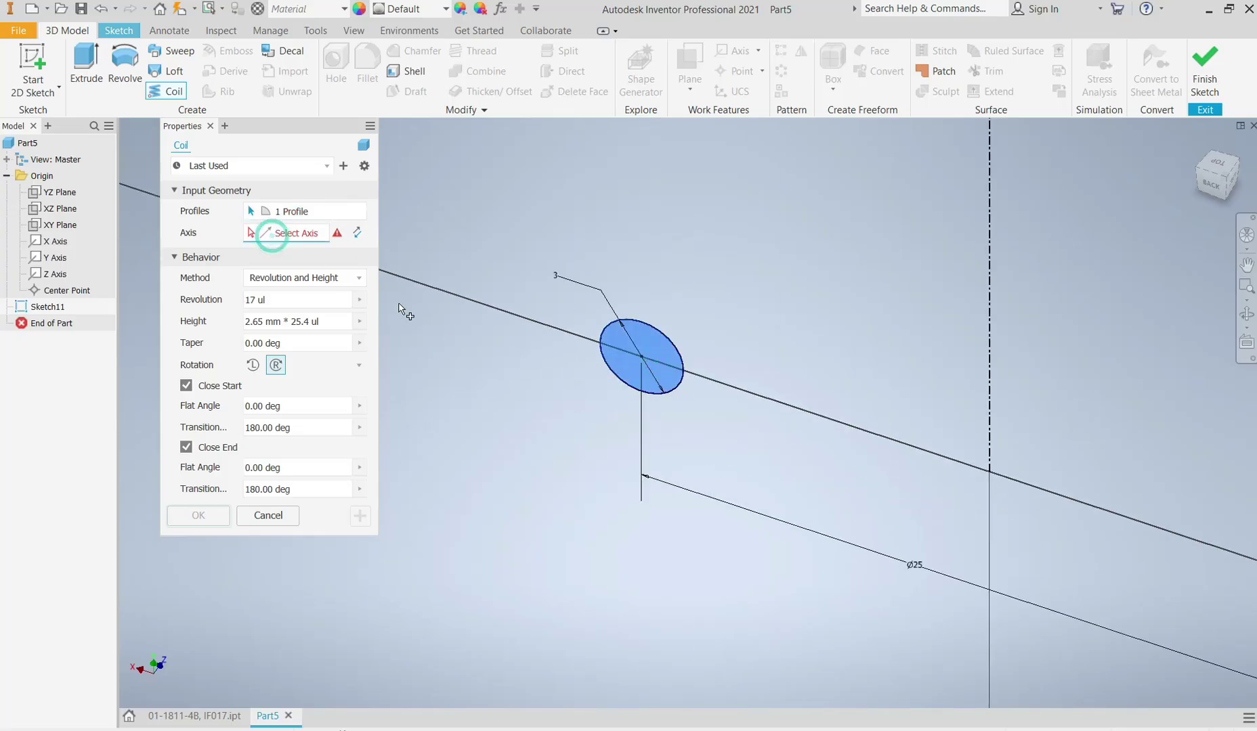
pyautogui.scroll(-4, 442, 294)
pyautogui.click(639, 309)
pyautogui.scroll(-5, 615, 365)
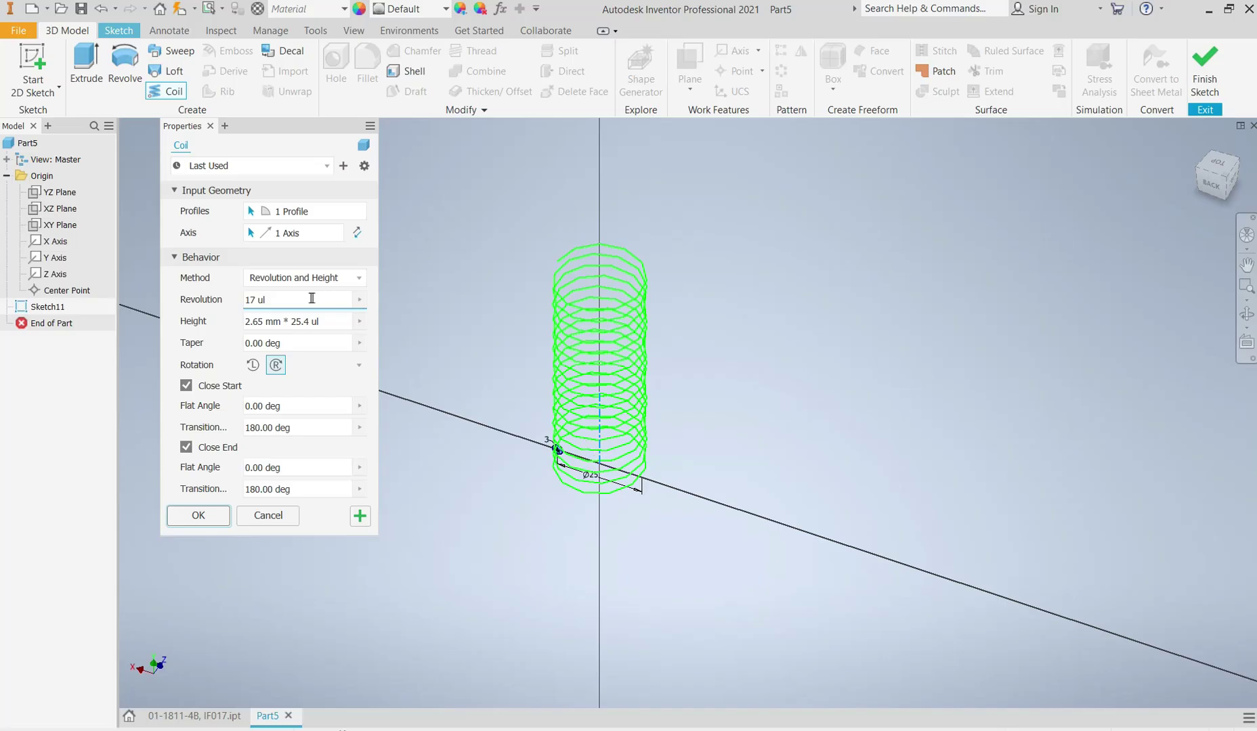
# - Set the coil's height to 100 mm and its revolutions to 10
pyautogui.moveTo(338, 323); pyautogui.dragTo(227, 319)
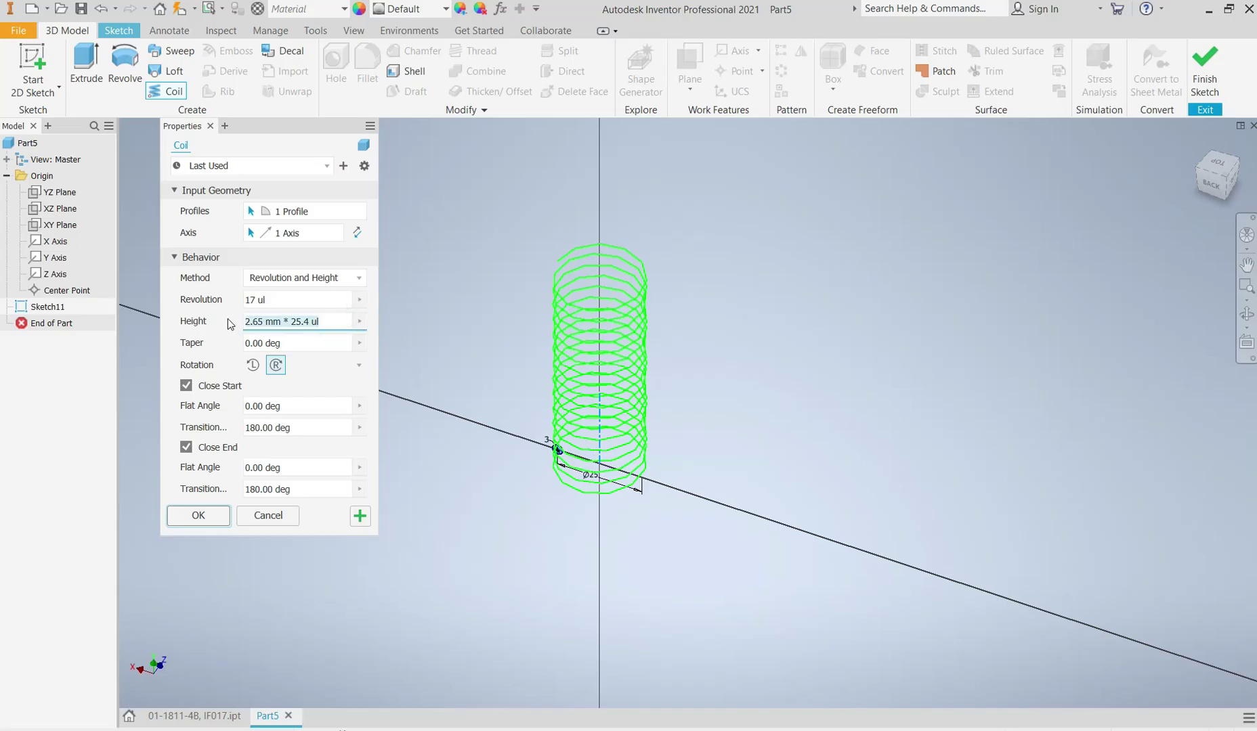
pyautogui.write('20')
pyautogui.press('BackSpace')
pyautogui.press('BackSpace')
pyautogui.write('100')
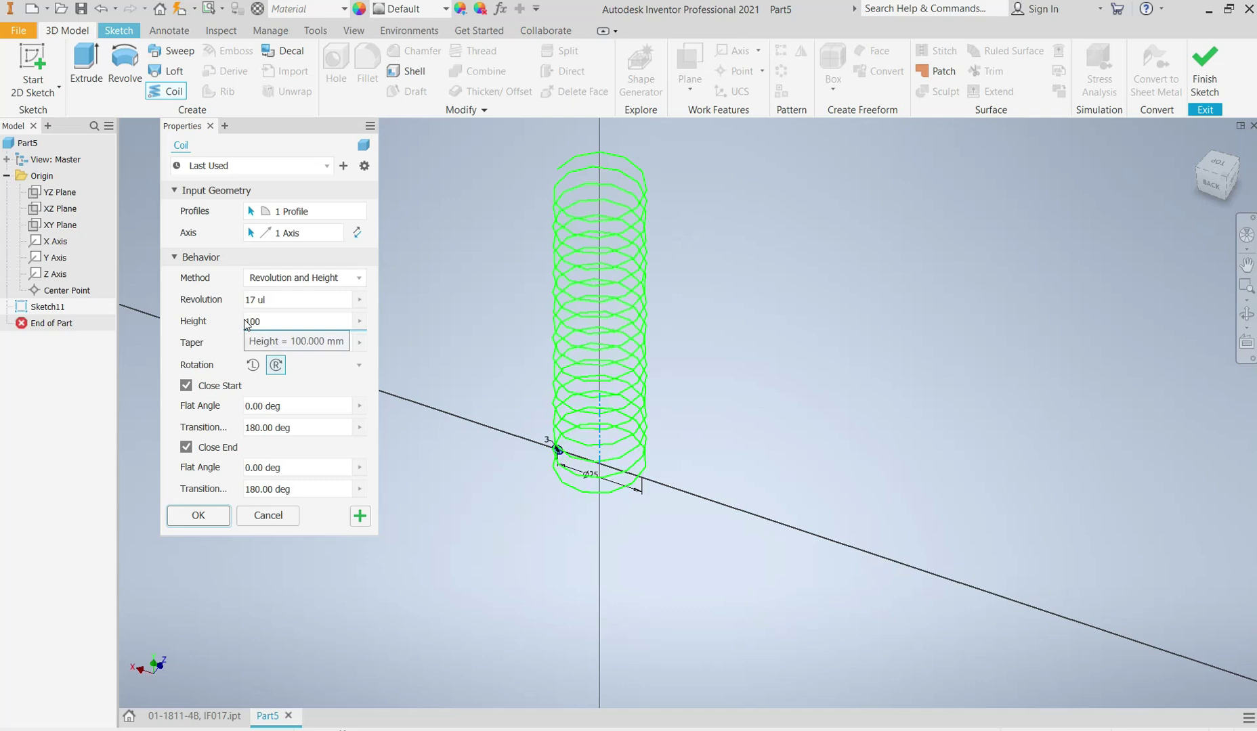
pyautogui.click(274, 304)
pyautogui.write('10')
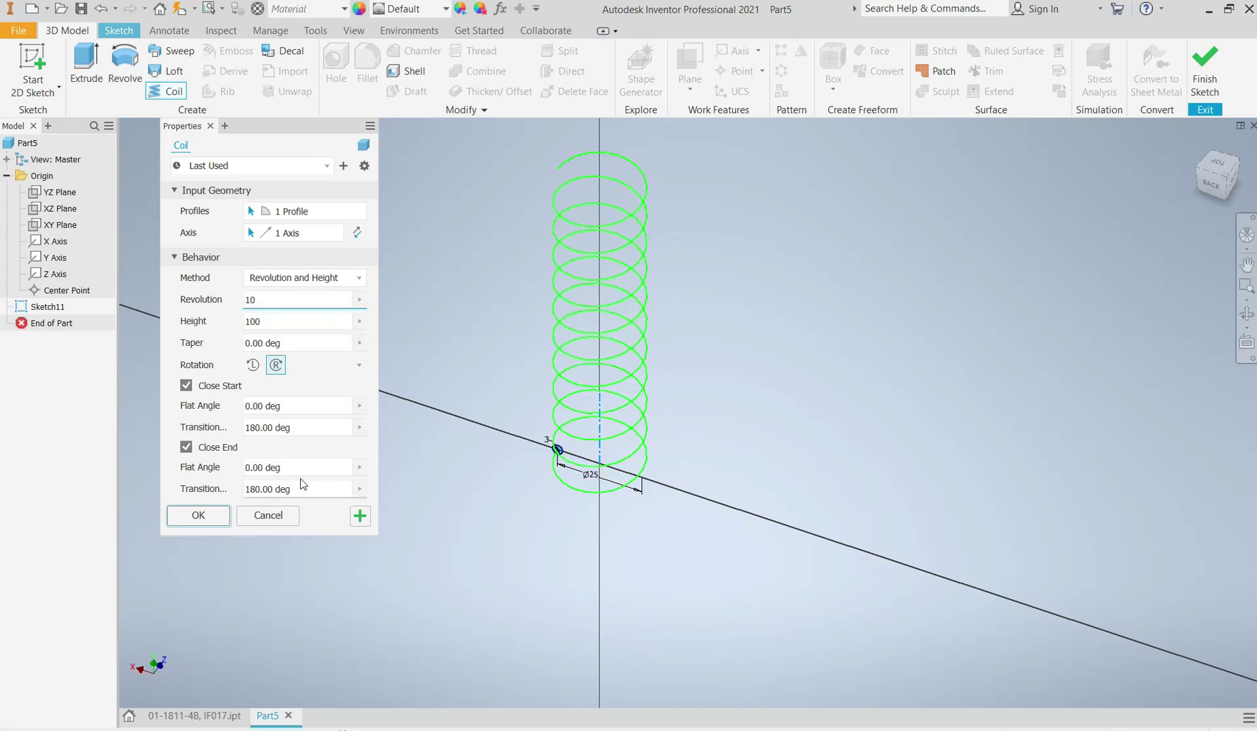
# - Switch the coil method to Spiral, create the flat spiral and inspect it
pyautogui.click(331, 278)
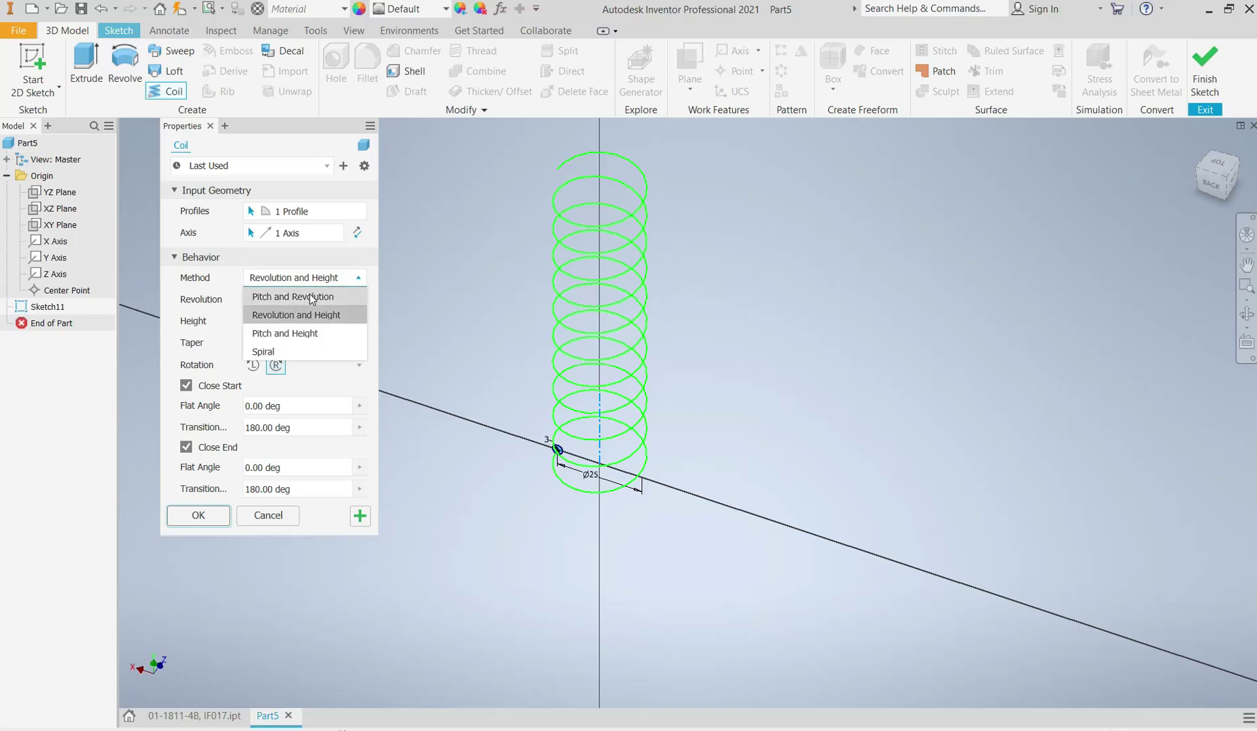
pyautogui.click(276, 351)
pyautogui.scroll(3, 689, 405)
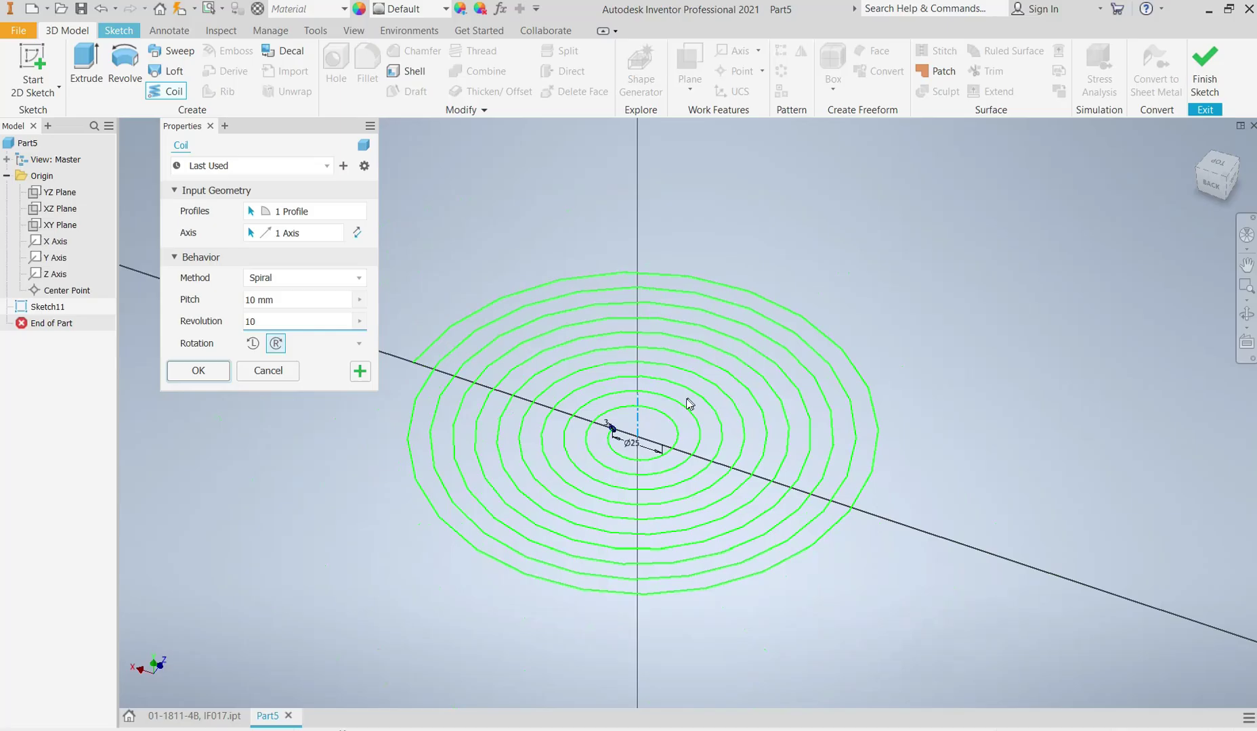
pyautogui.click(226, 376)
pyautogui.keyDown('shift'); pyautogui.moveTo(593, 461); pyautogui.dragTo(555, 465, button='middle'); pyautogui.keyUp('shift')
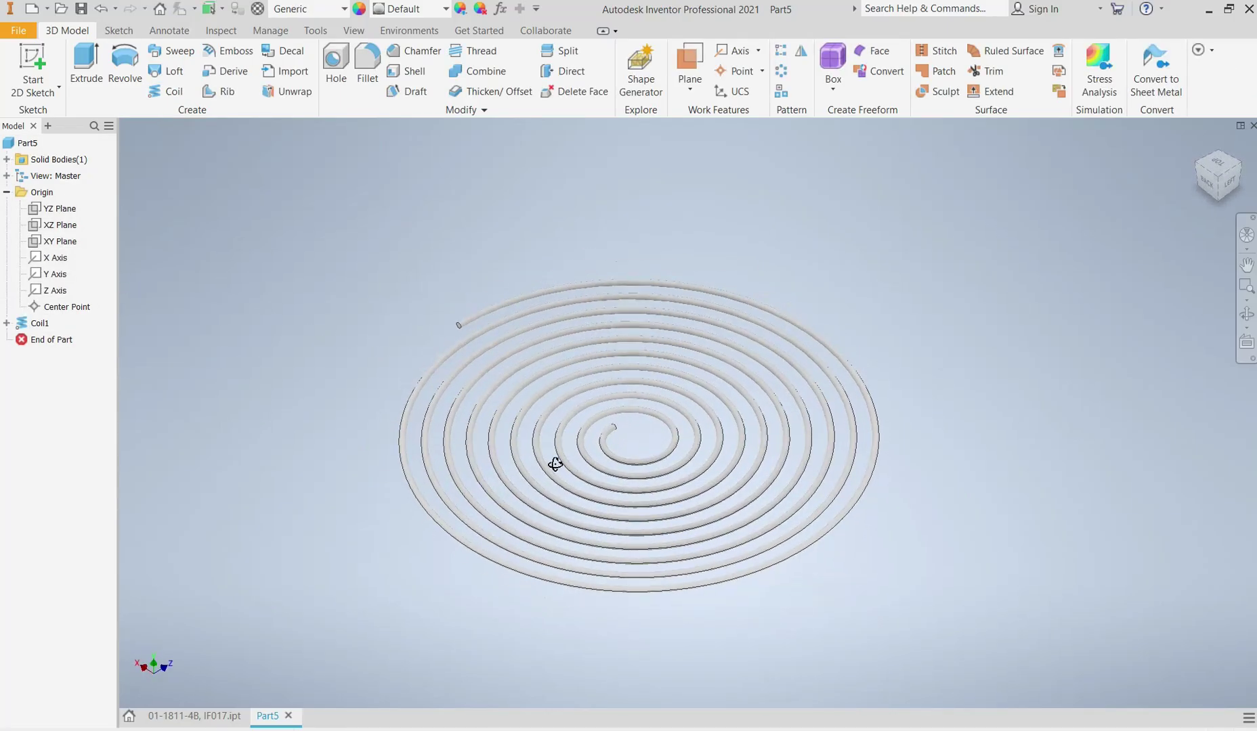
pyautogui.scroll(-2, 654, 482)
pyautogui.scroll(2, 653, 480)
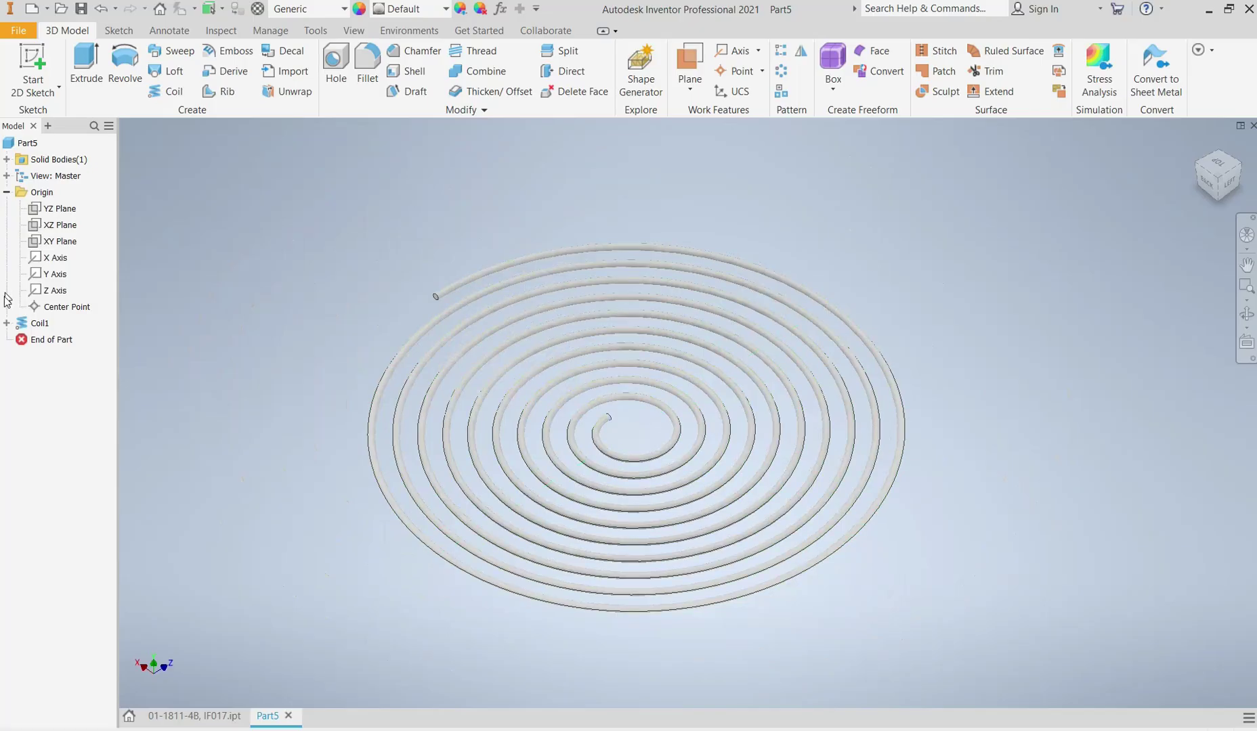
# - Edit the existing coil feature, switching its method to Revolution and Height and setting the height to 120 mm
pyautogui.rightClick(39, 323)
pyautogui.click(93, 412)
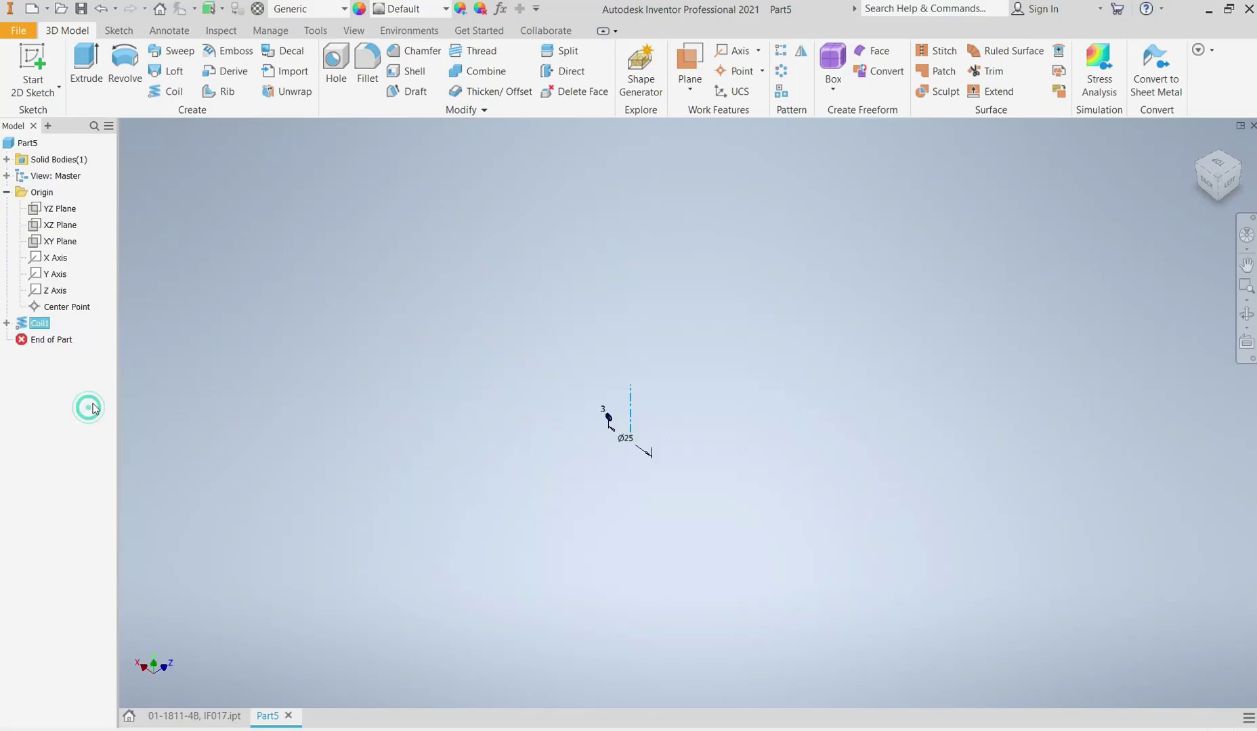
pyautogui.click(293, 279)
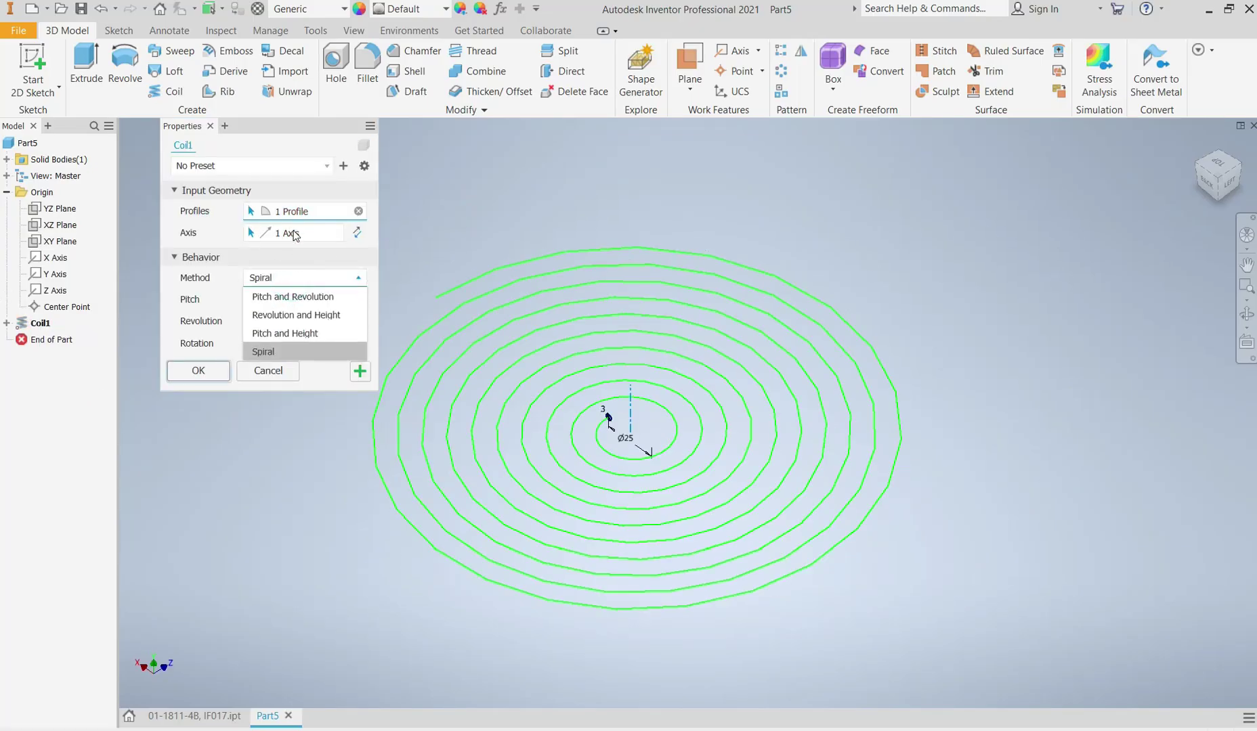
pyautogui.click(305, 315)
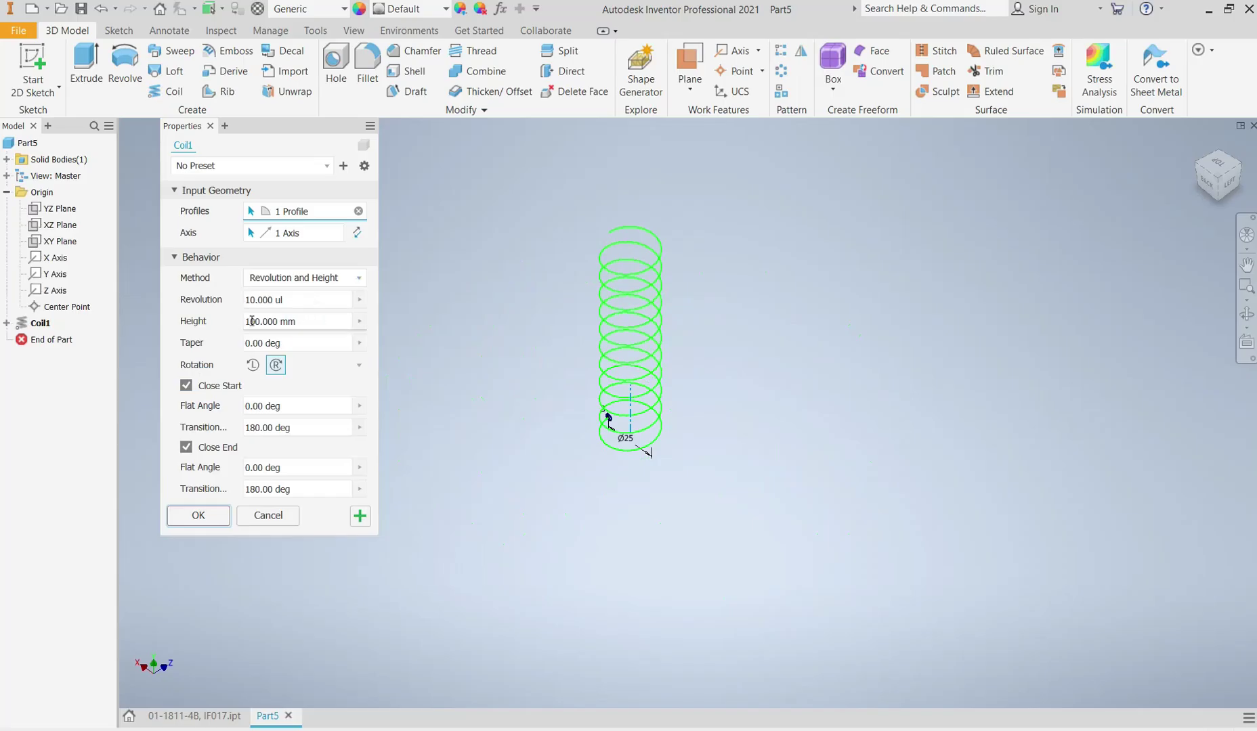
pyautogui.click(314, 321)
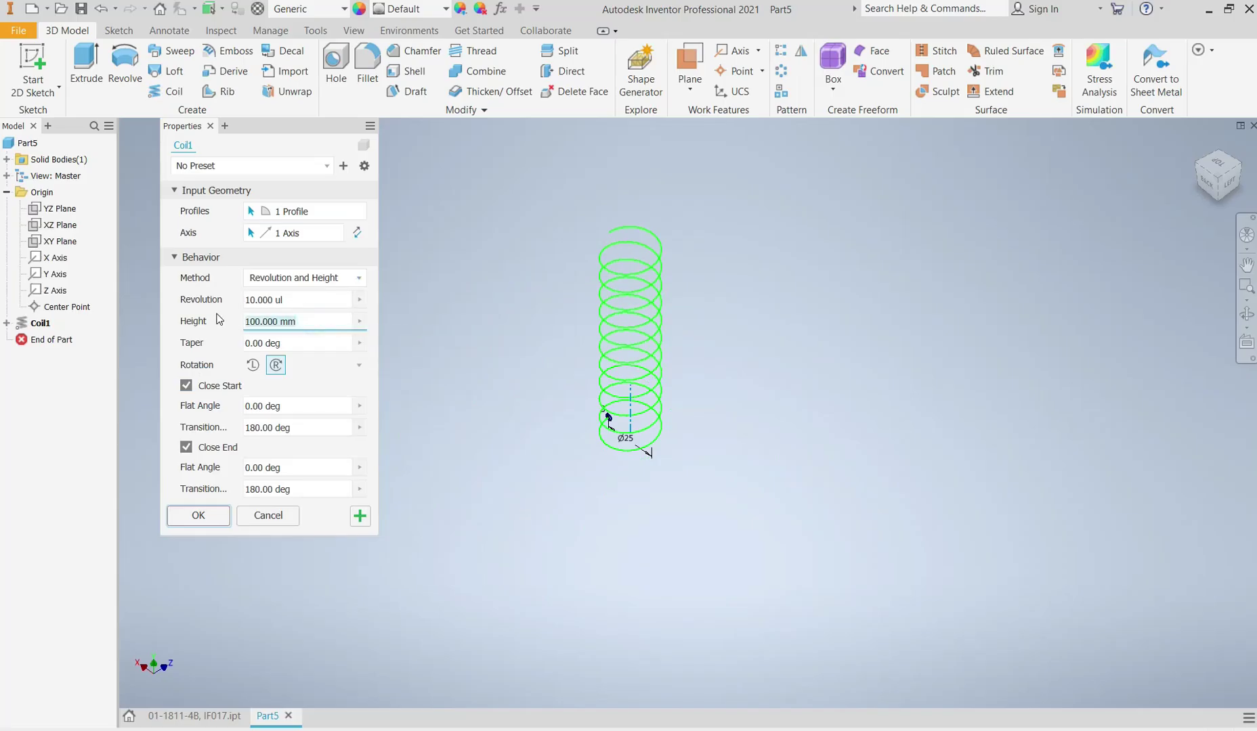
pyautogui.write('120')
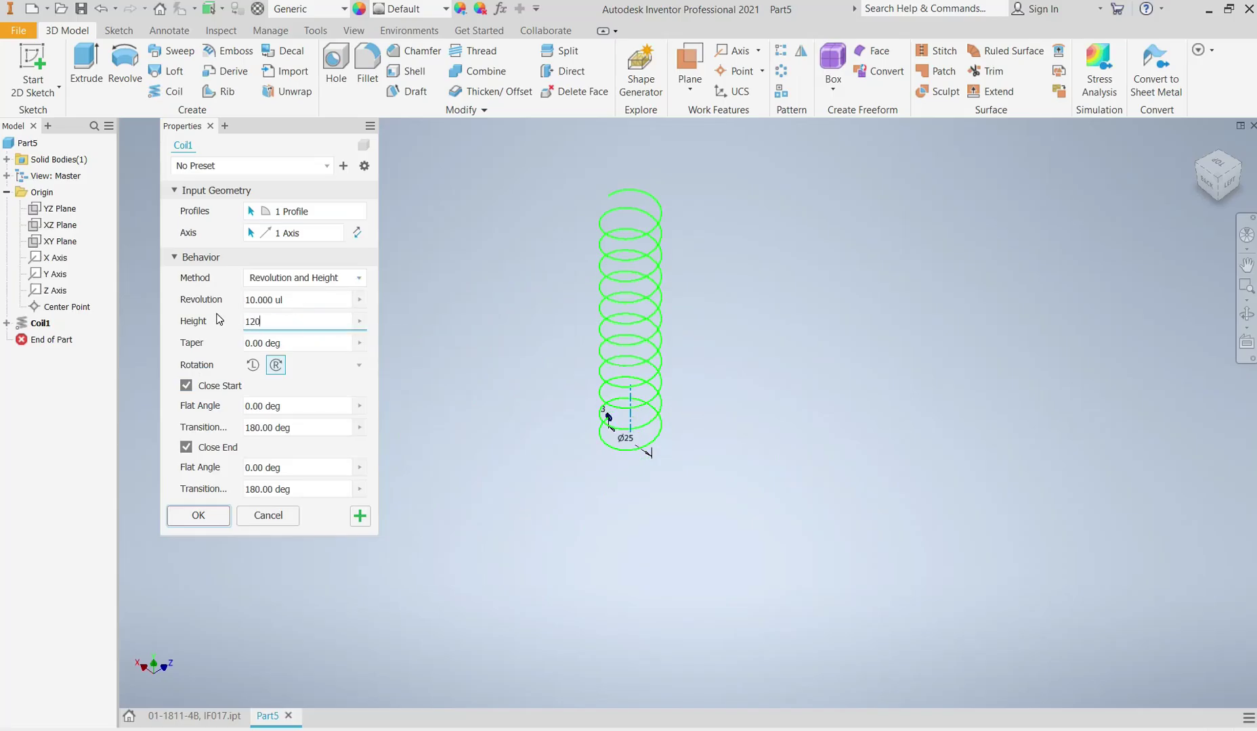
pyautogui.click(179, 520)
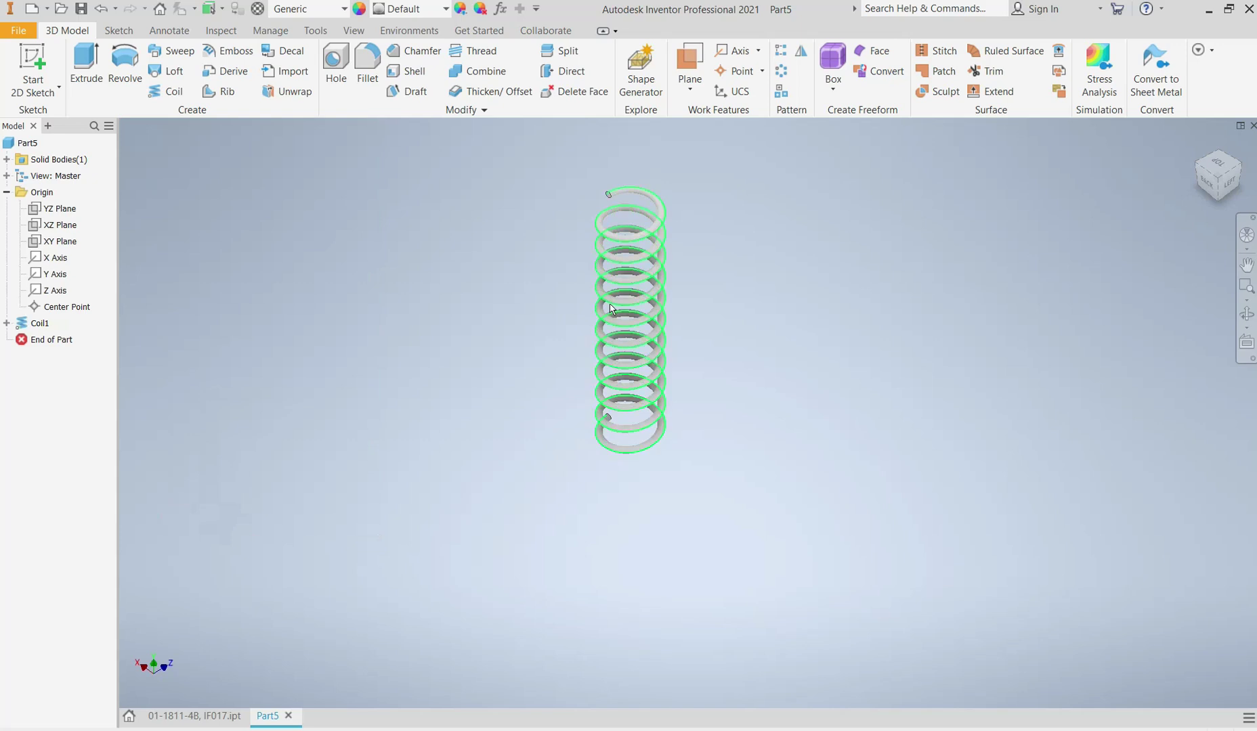
# - Examine the helical spring's turns and both wire ends from different angles
pyautogui.keyDown('shift'); pyautogui.moveTo(670, 223); pyautogui.dragTo(696, 339, button='middle'); pyautogui.keyUp('shift')
pyautogui.scroll(3, 535, 285)
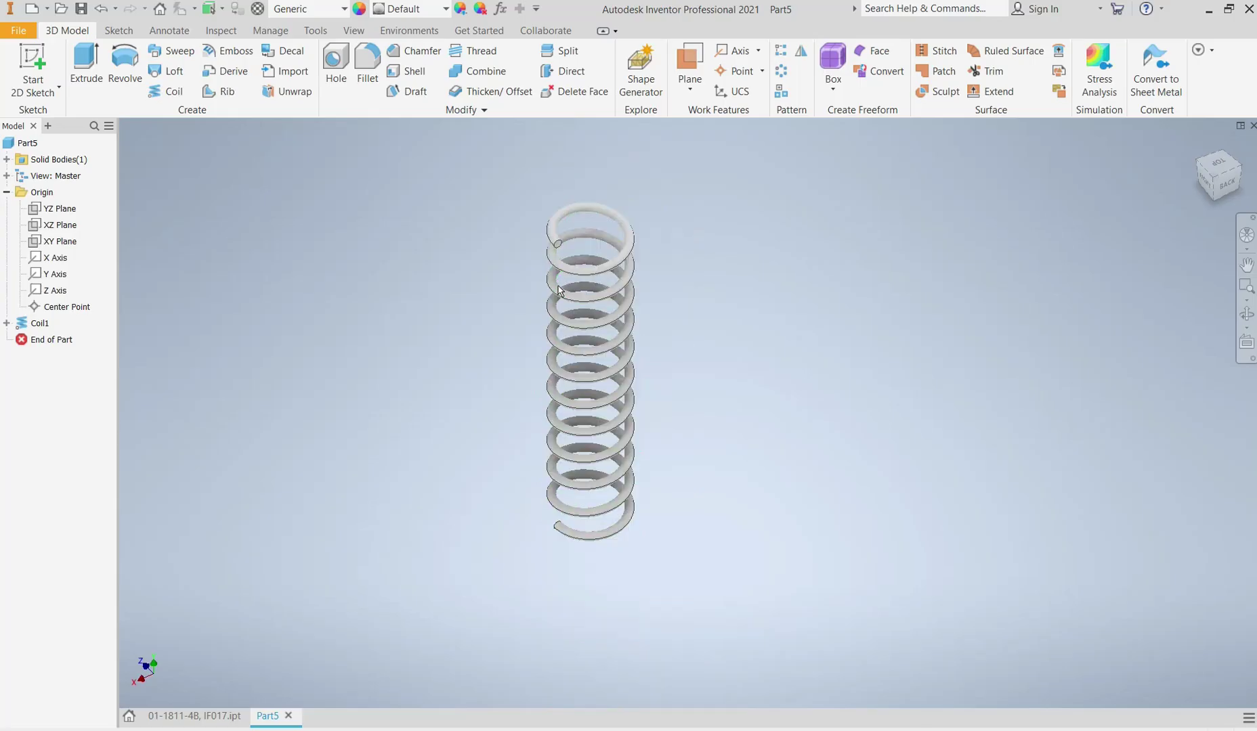
pyautogui.moveTo(527, 331)
pyautogui.keyDown('shift'); pyautogui.mouseDown(button='middle')
pyautogui.moveTo(561, 308)
pyautogui.moveTo(547, 331)
pyautogui.mouseUp(button='middle'); pyautogui.keyUp('shift')
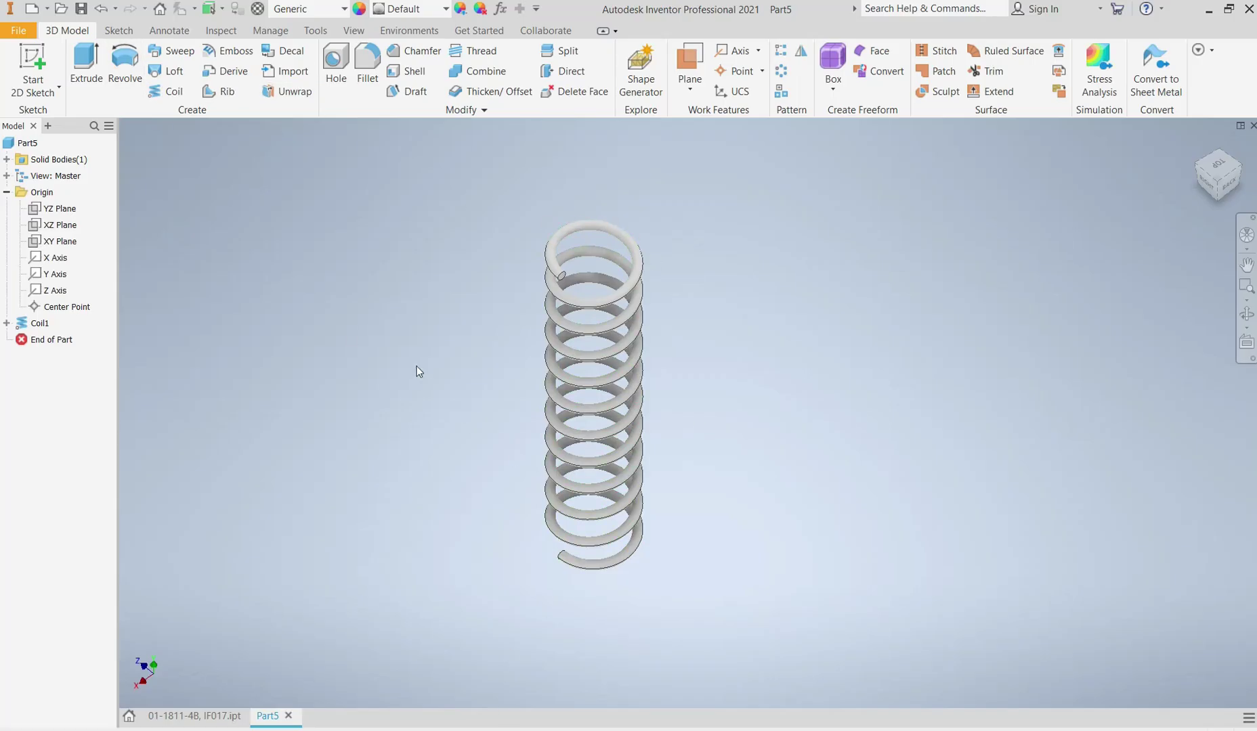
pyautogui.scroll(5, 416, 372)
pyautogui.scroll(-4, 417, 372)
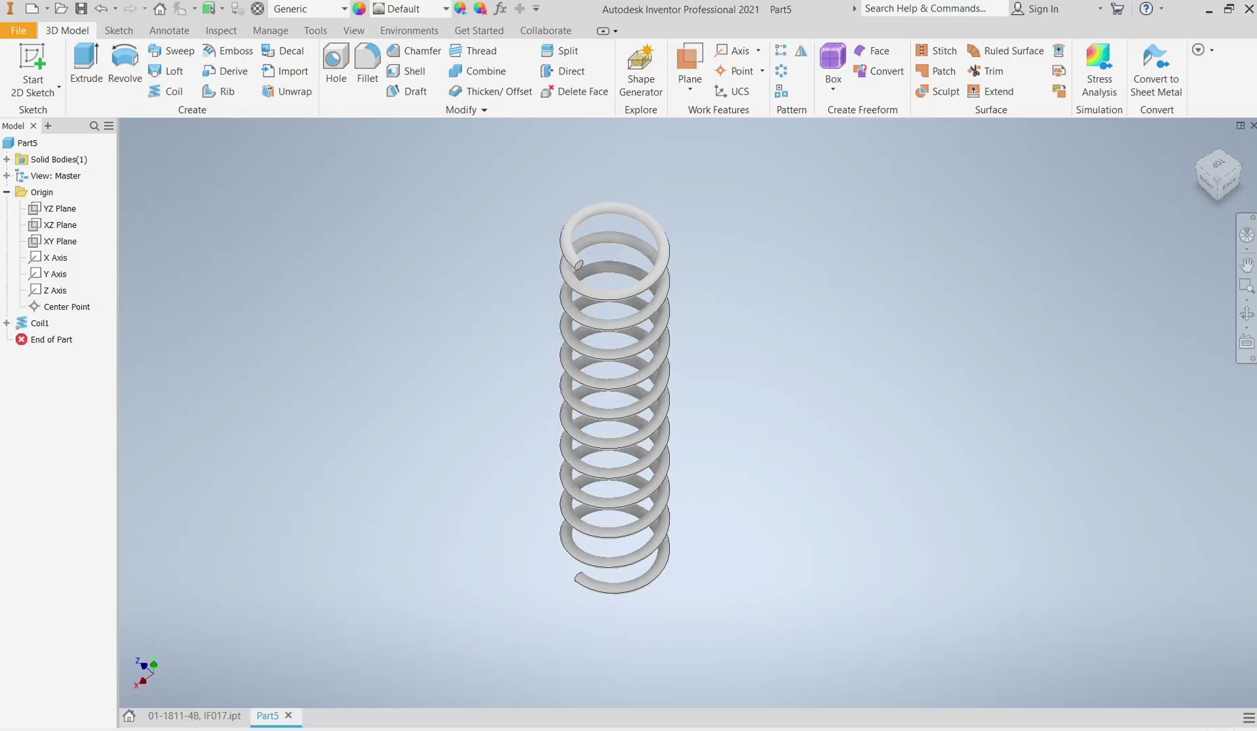
pyautogui.moveTo(424, 730)
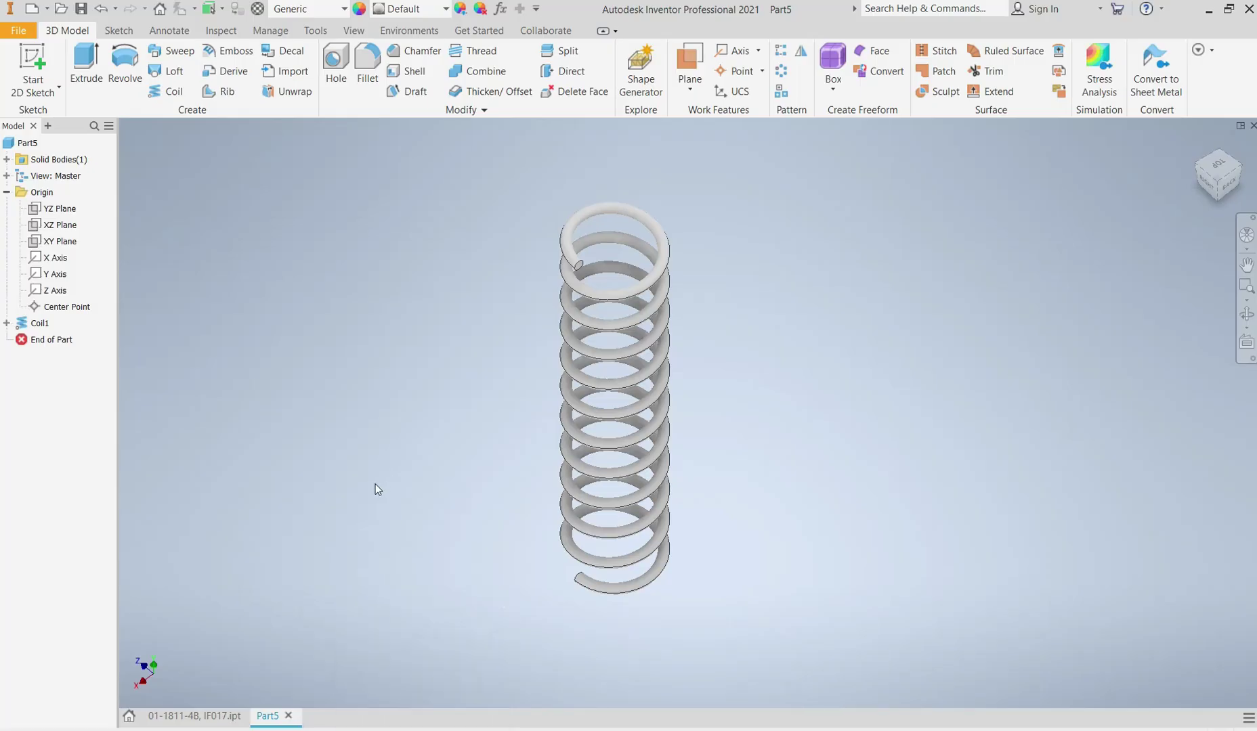